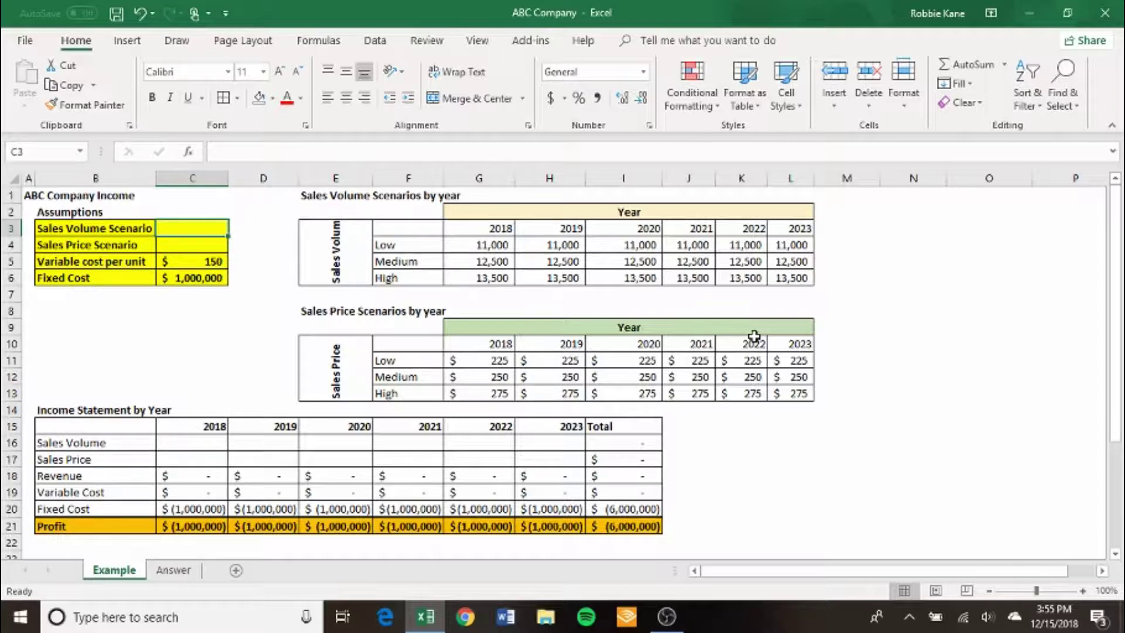
- Review the scenario assumption cells and the Low, Medium and High rows of the Sales Volume Scenarios table for 2018 to 2023
key("Down")
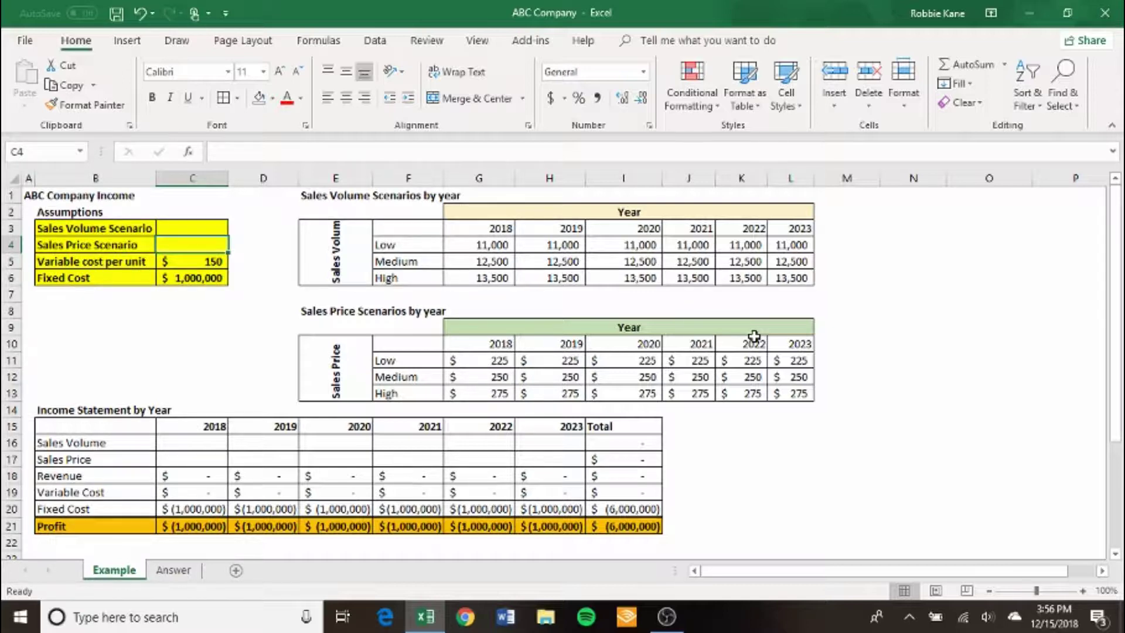
key("Up")
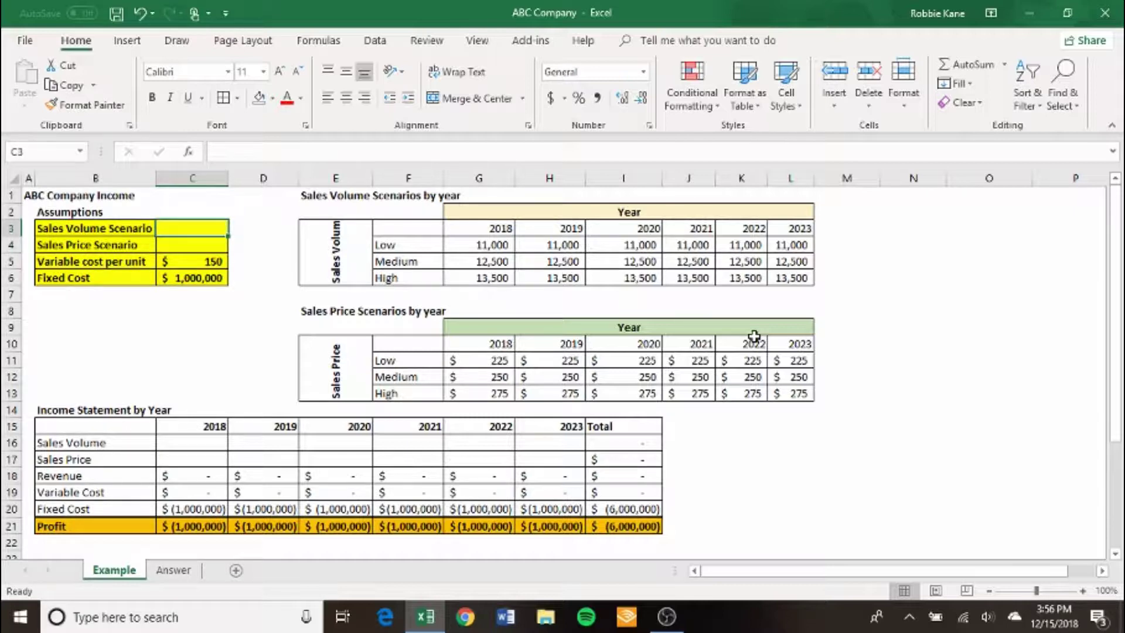
left_click(376, 40)
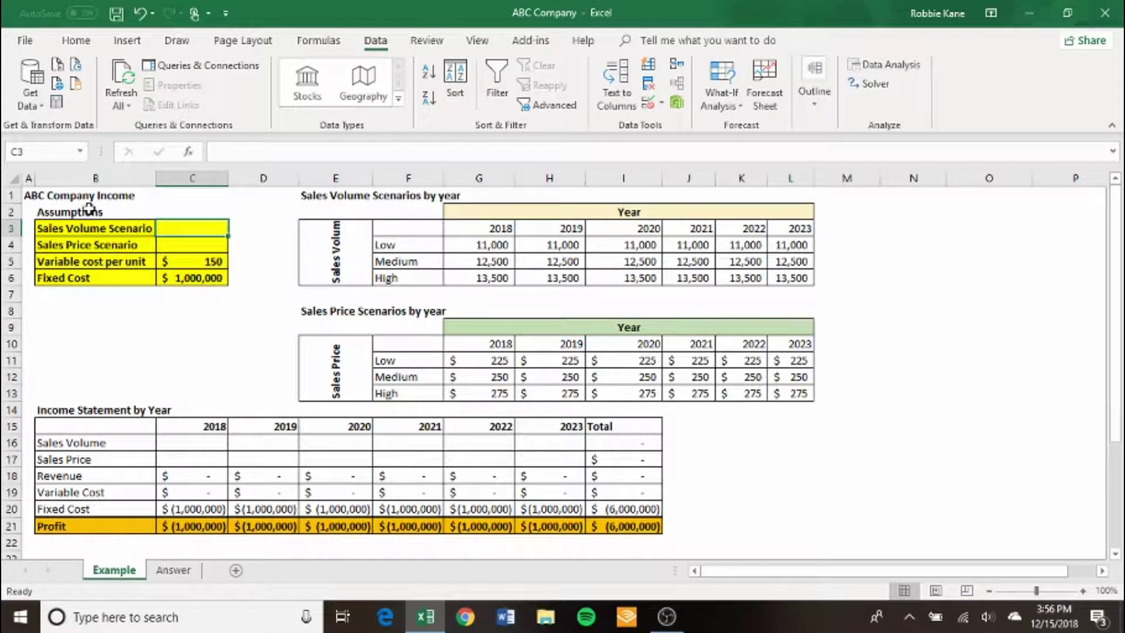
left_click(29, 195)
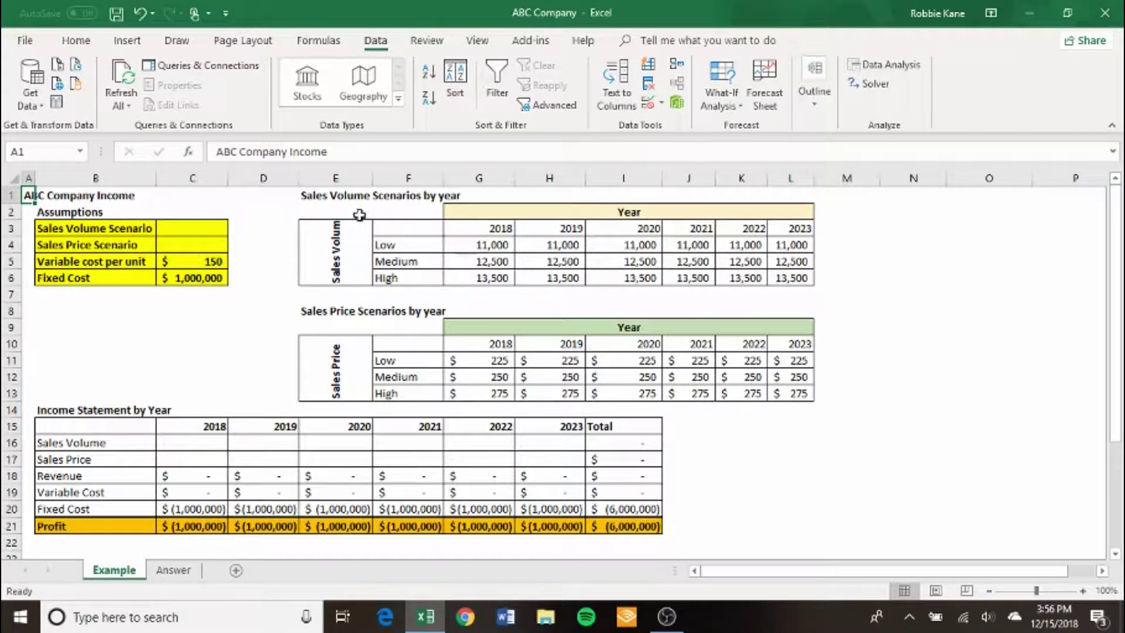
left_click(366, 267)
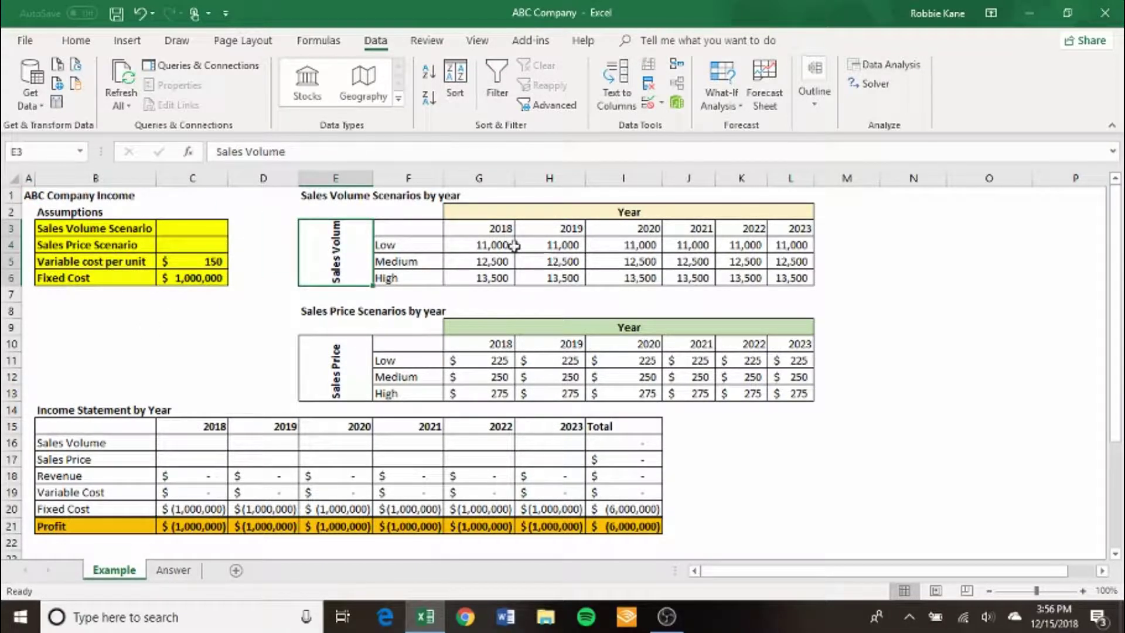
left_click(489, 242)
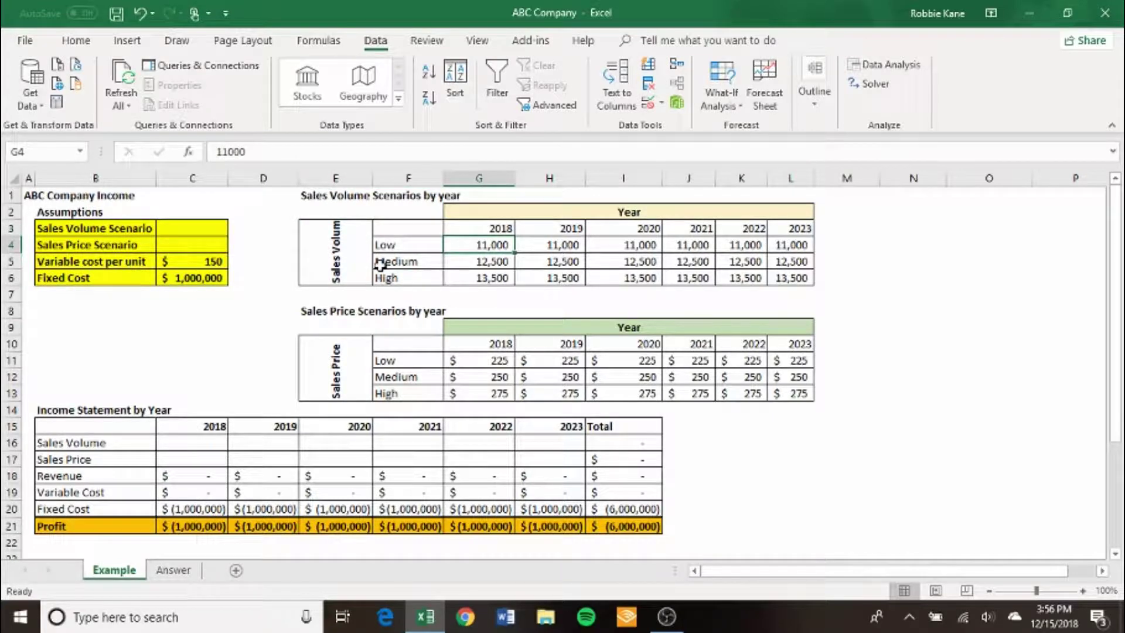
left_click(495, 227)
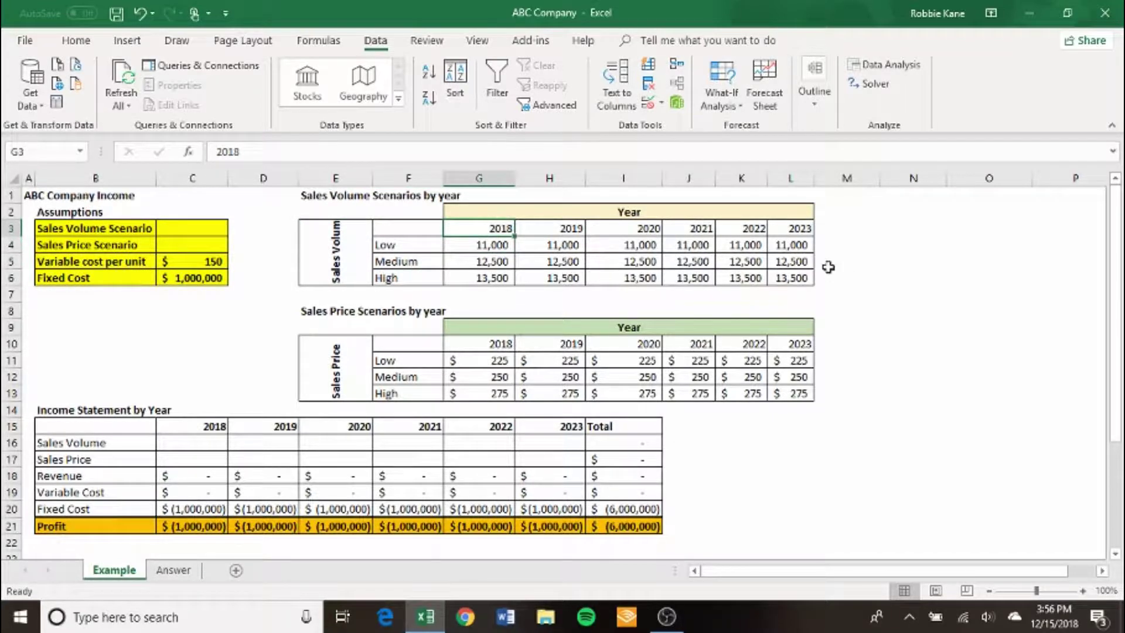
left_click(790, 229)
left_click(419, 245)
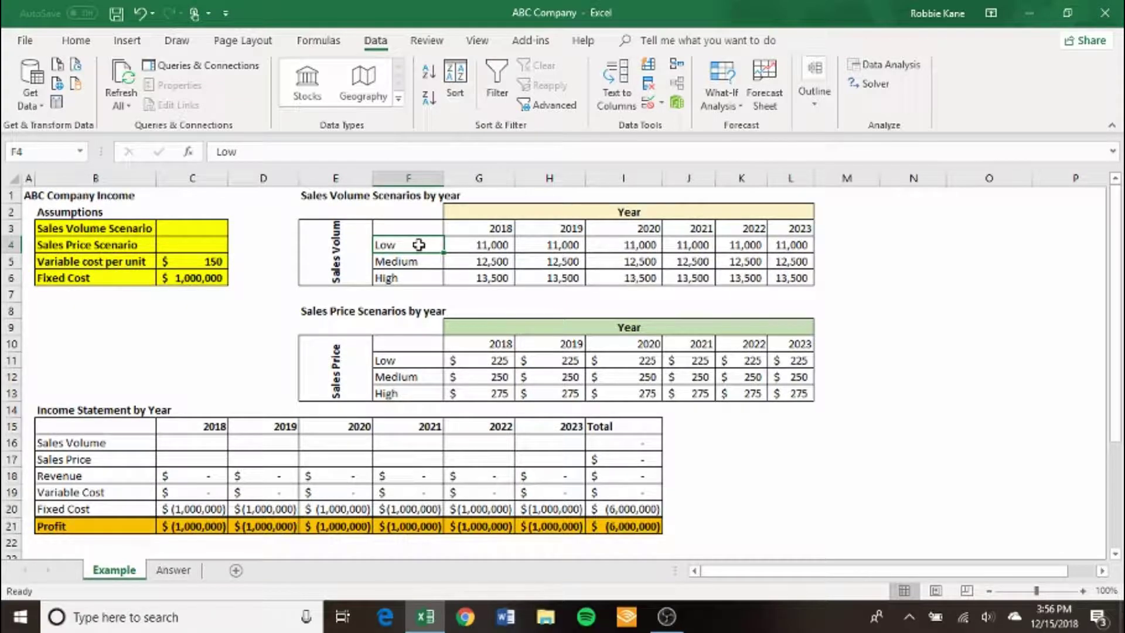
key("Down")
key("Up")
key("Right")
key("Left")
key("Down")
key("Down")
key("Right")
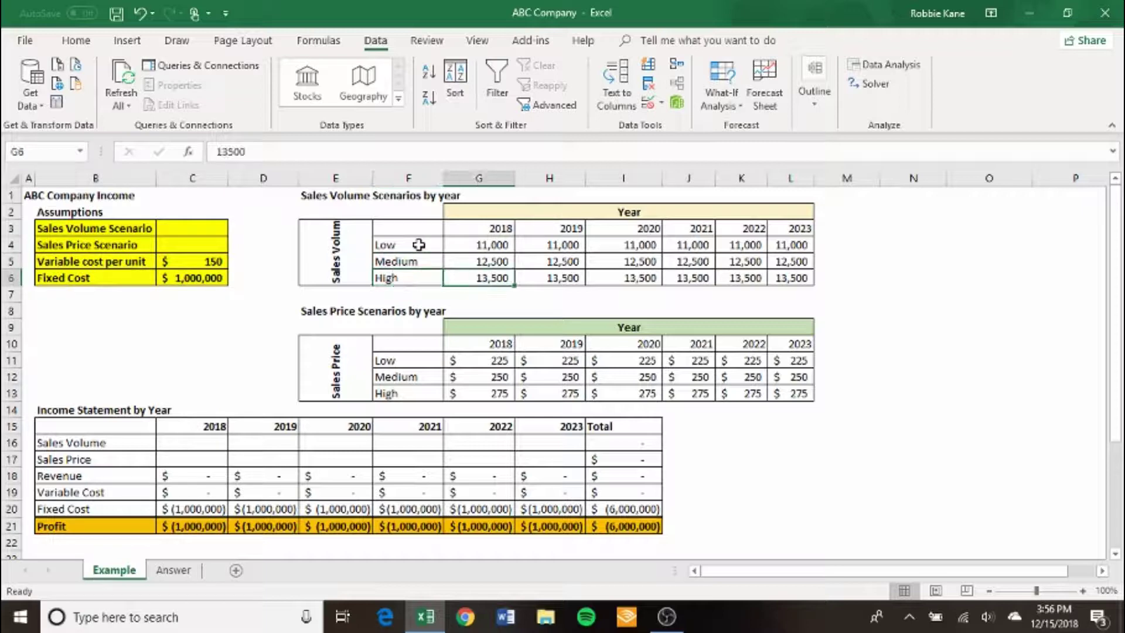
key("Left")
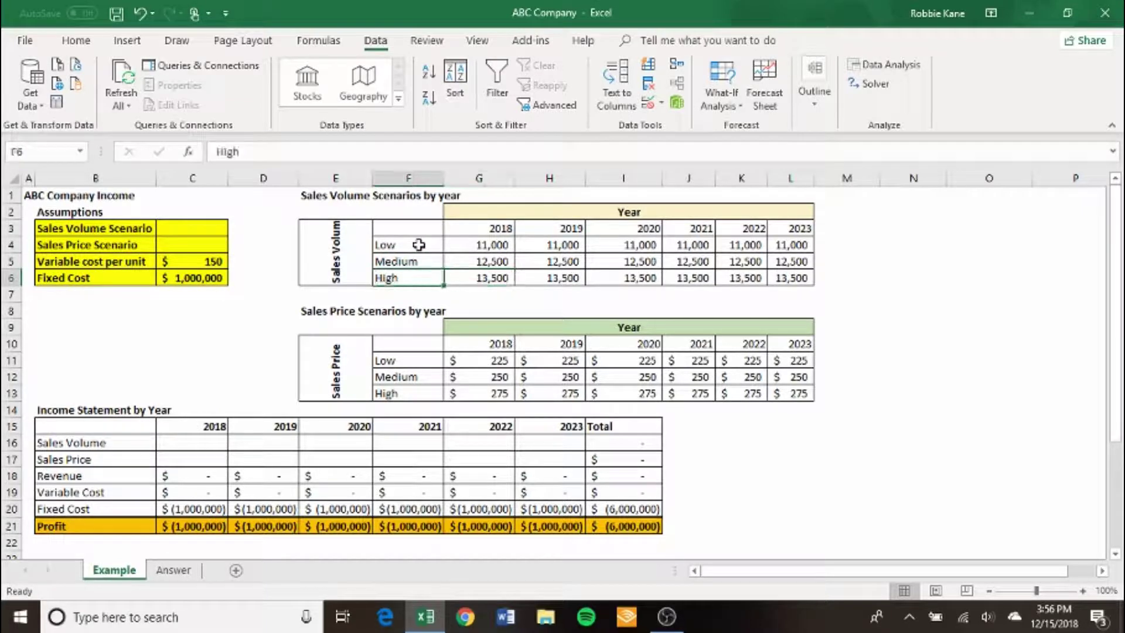
- Review the Low, Medium and High rows of the Sales Price Scenarios table
key("Left")
key("Down")
key("Down")
key("Down")
key("Down")
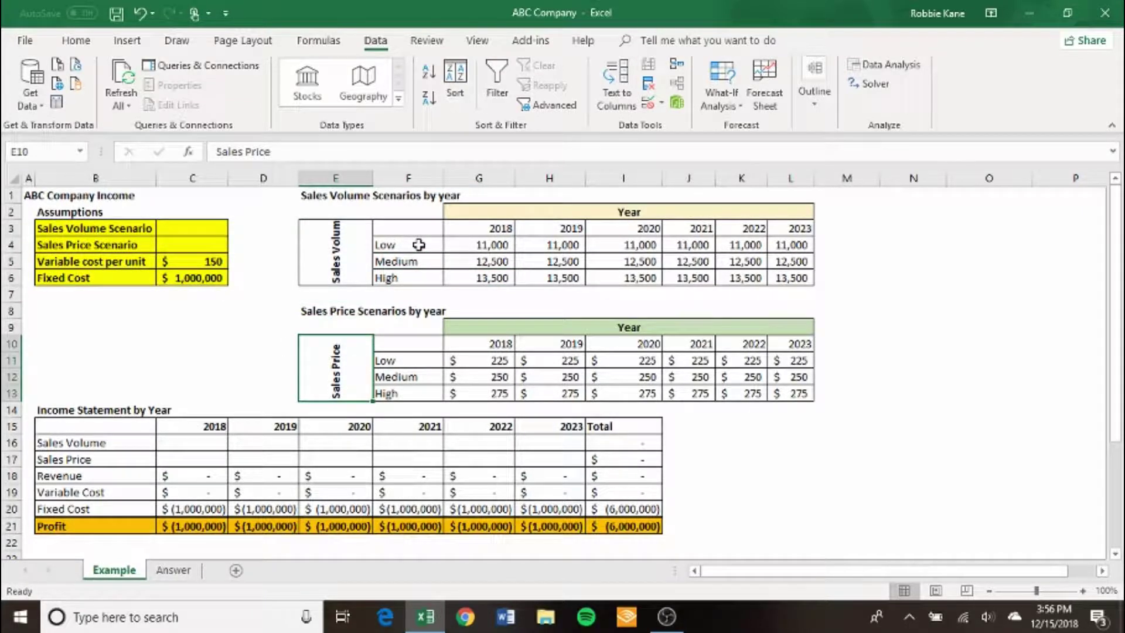
key("Right")
key("Down")
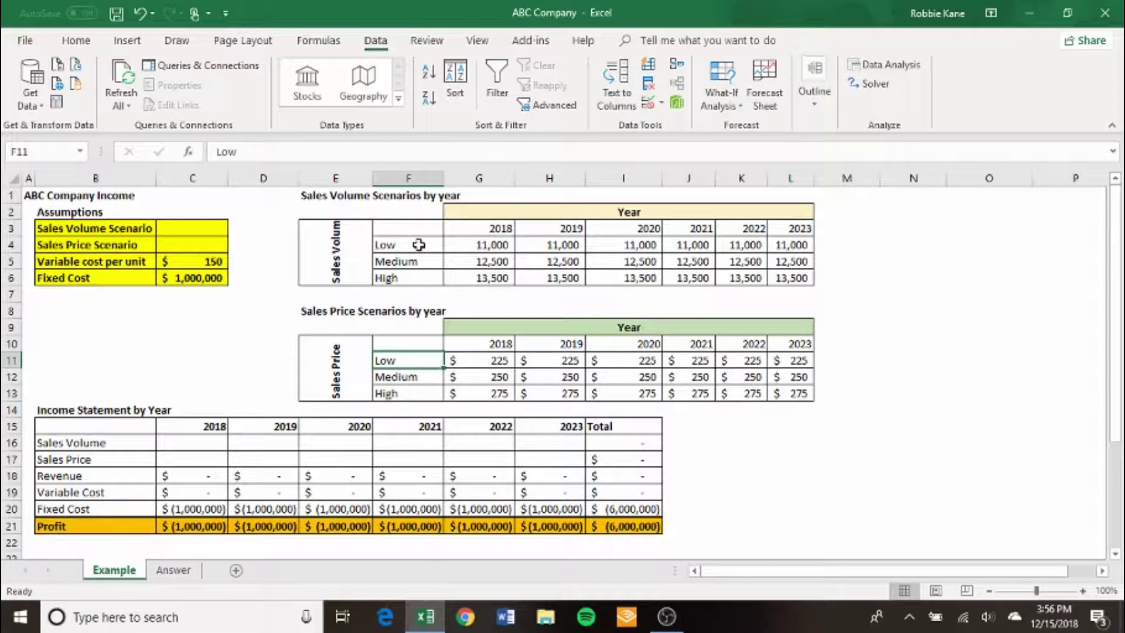
key("Right")
key("Left")
key("Down")
key("Down")
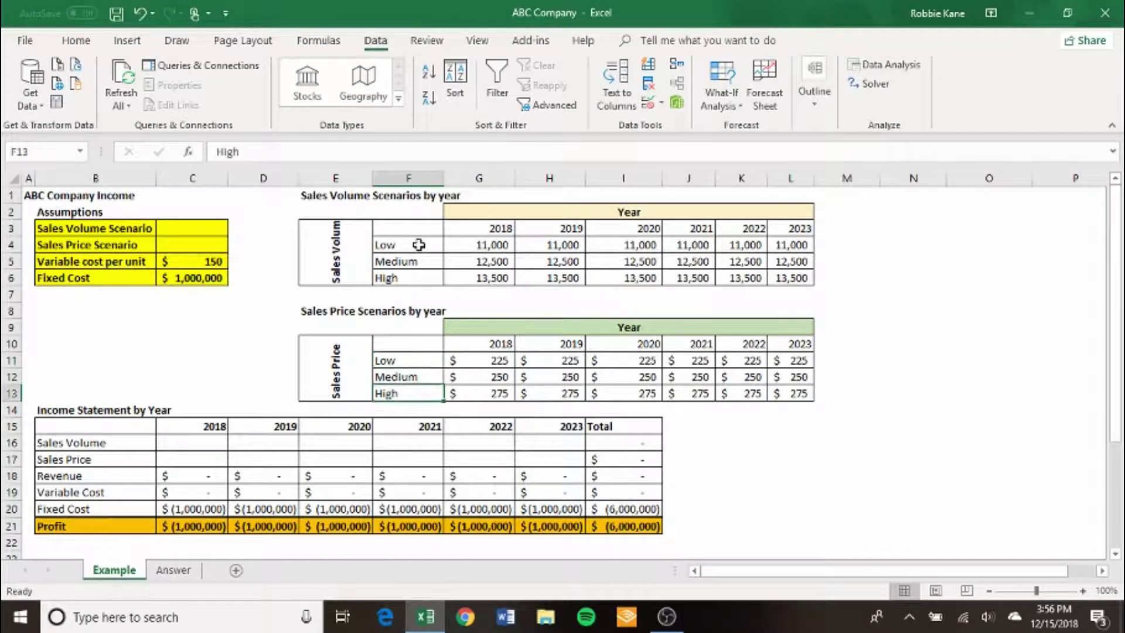
- Add list data validation with an in-cell dropdown to the Sales Volume Scenario cell C3, using F4:F6 as the source
key("Up")
key("Up")
key("Up")
key("Up")
key("Up")
key("Up")
key("Up")
key("Up")
key("Up")
key("Up")
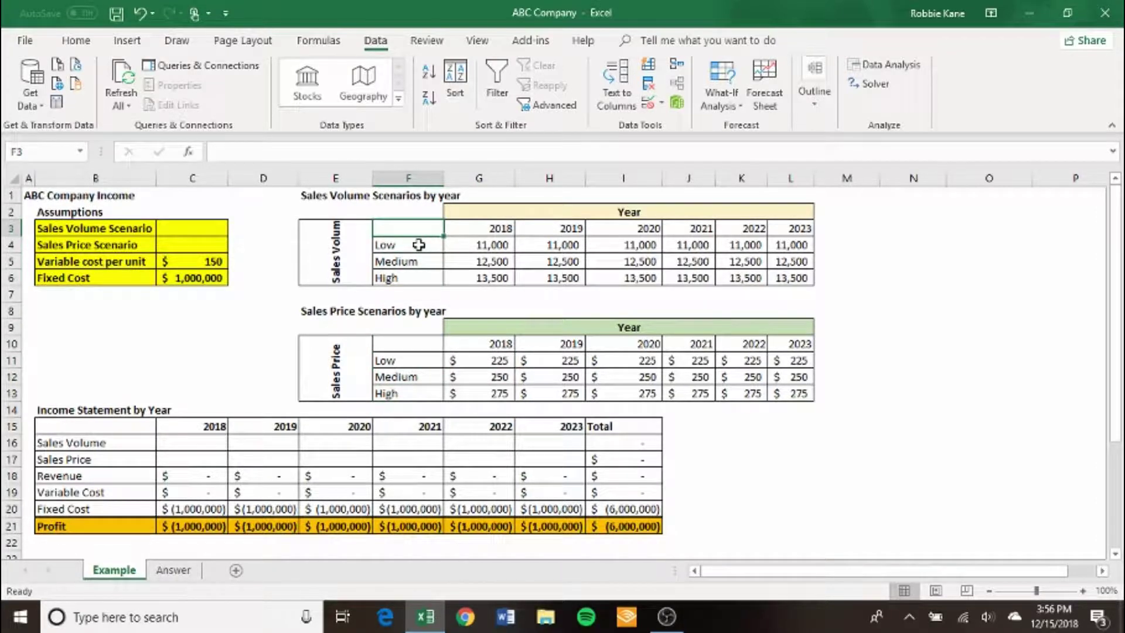
key("Left")
key("Left")
key("Left")
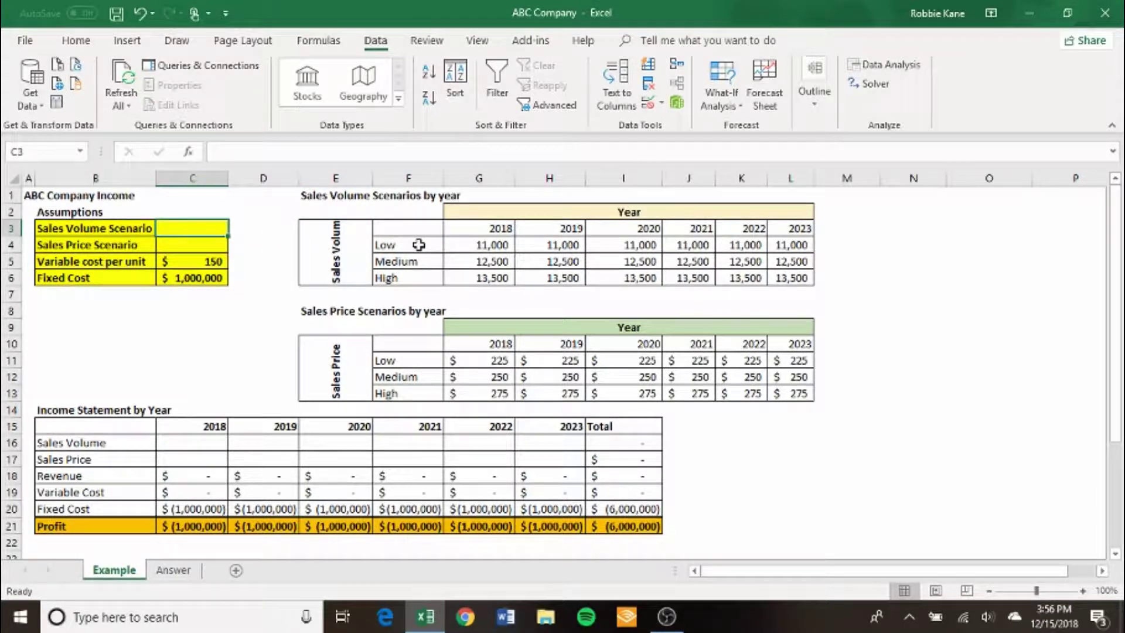
key("Right")
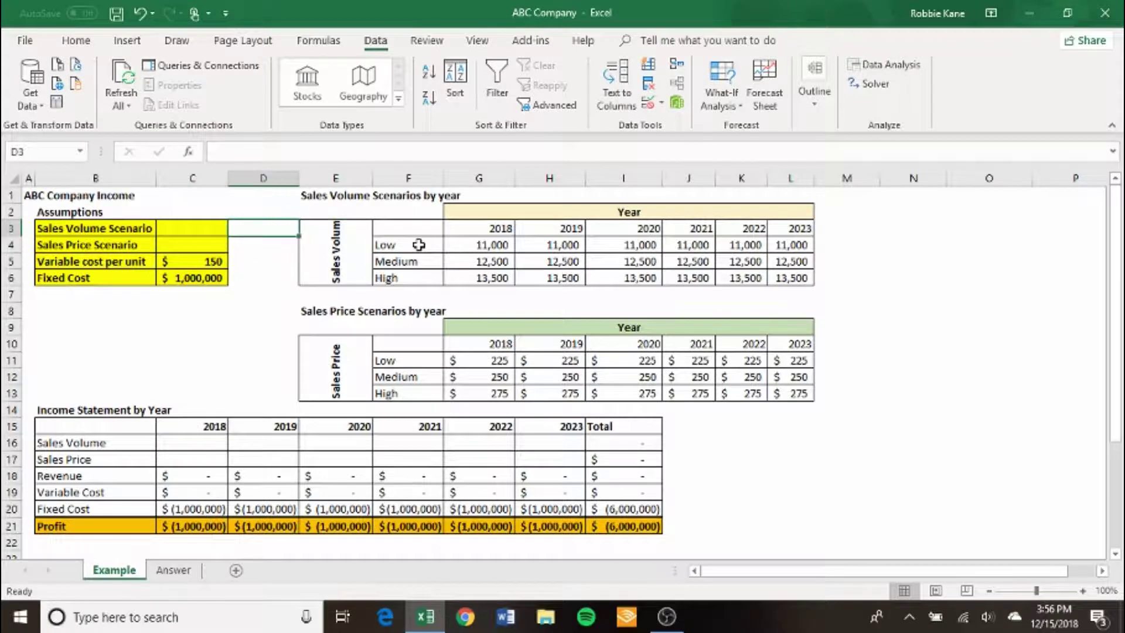
key("Left")
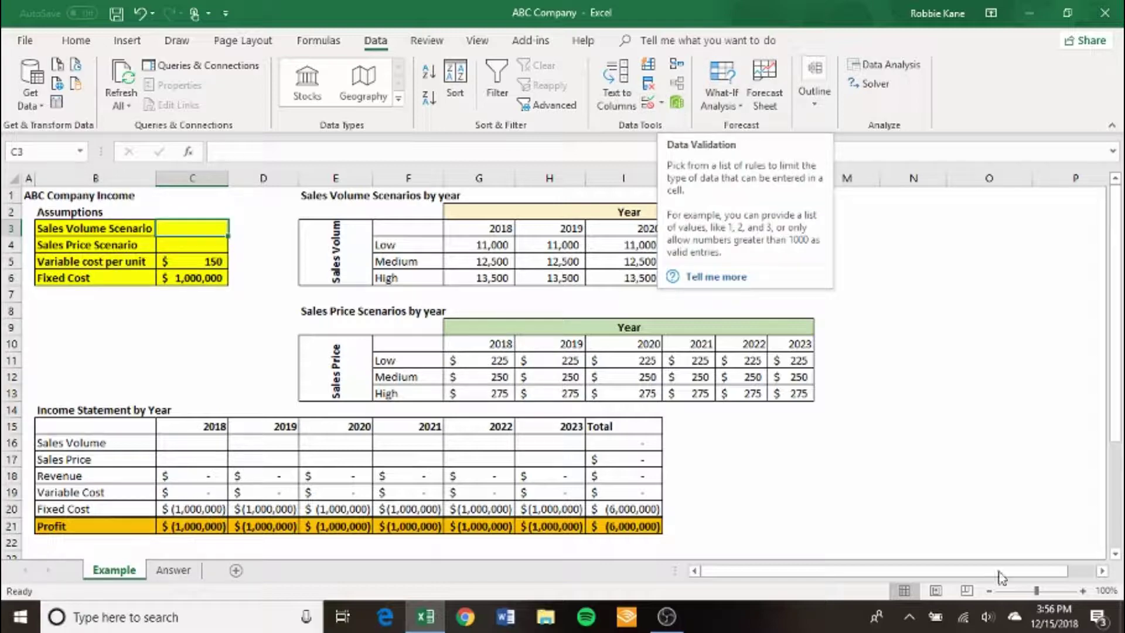
left_click(1082, 590)
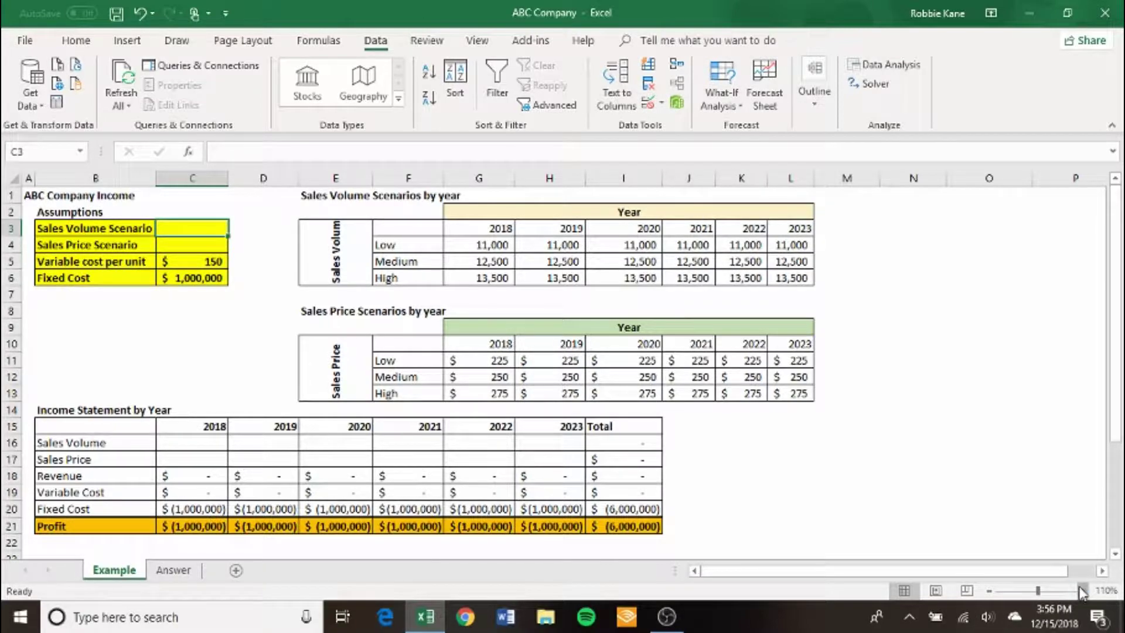
left_click(662, 105)
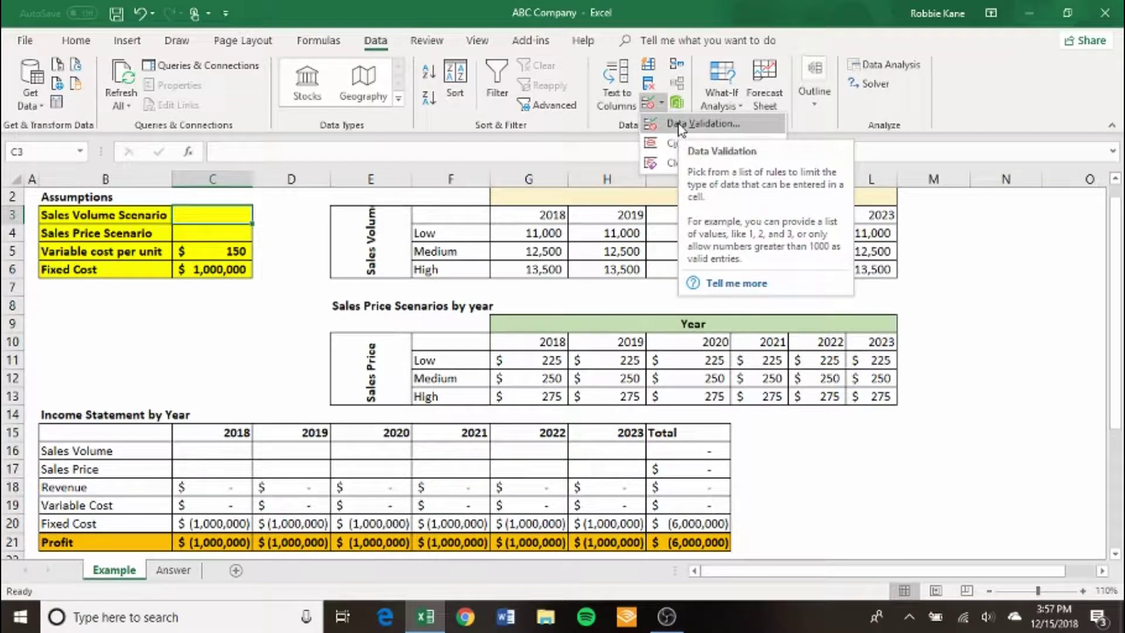
left_click(681, 124)
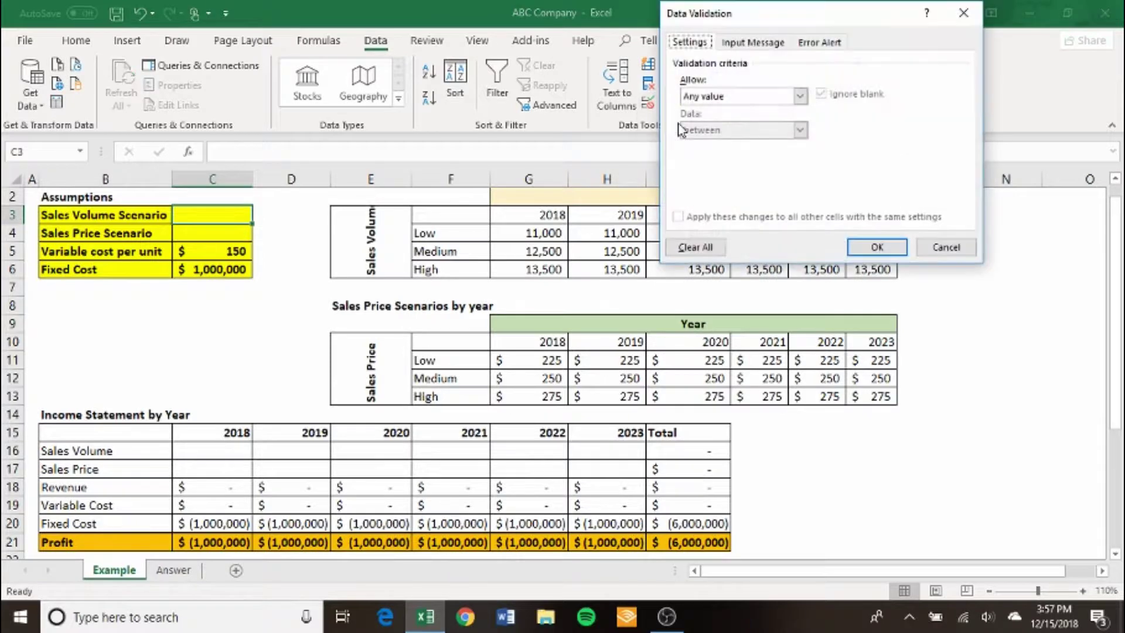
left_click(798, 96)
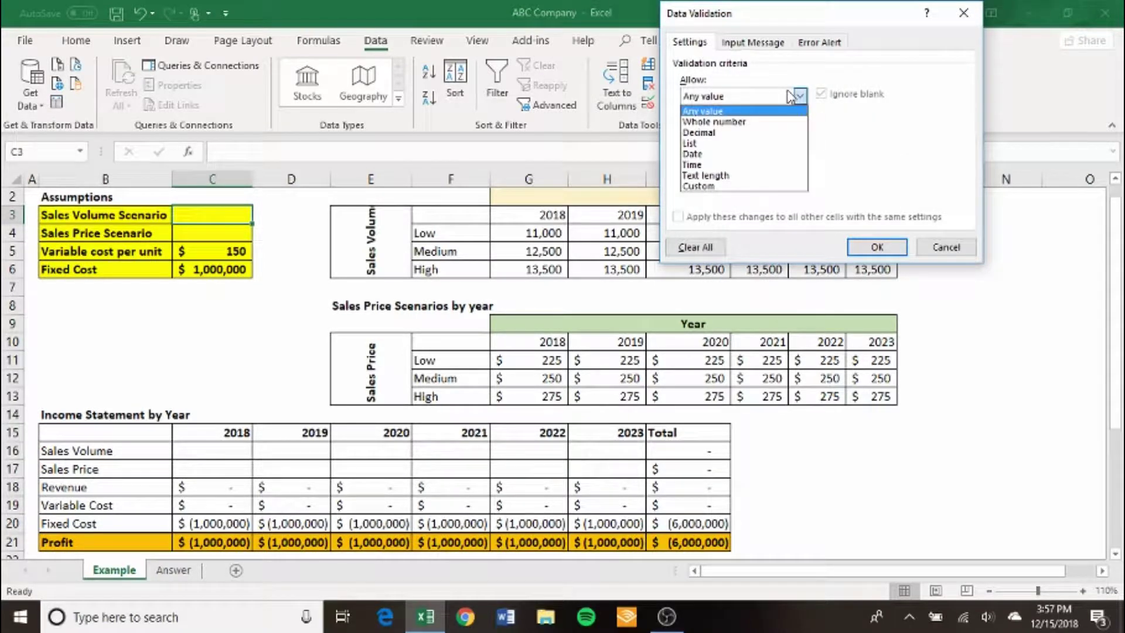
left_click(821, 83)
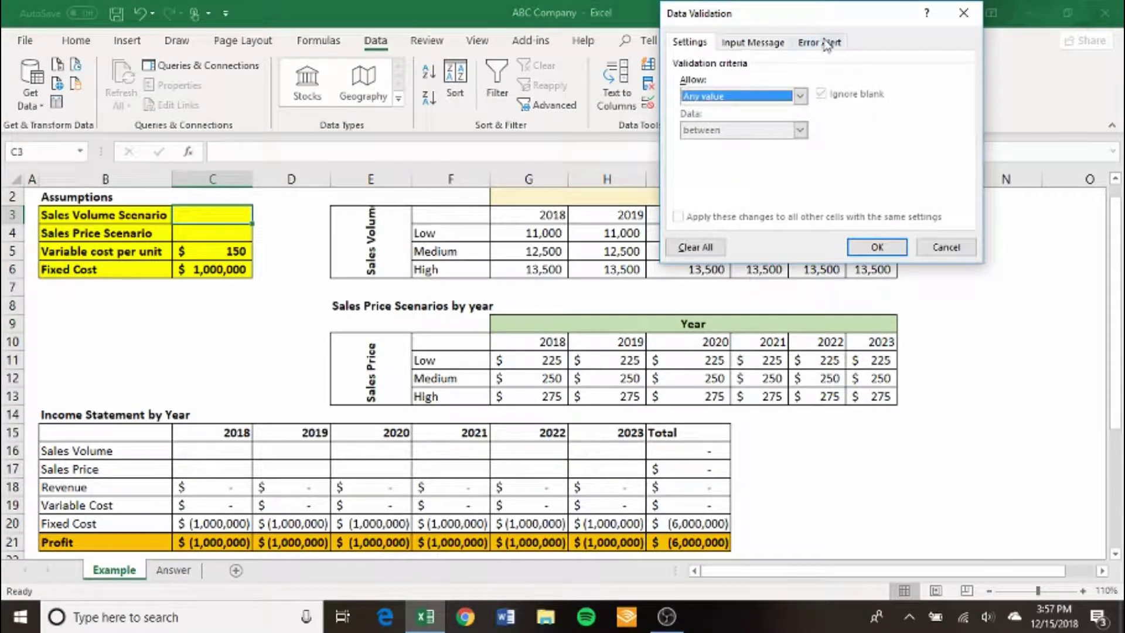
left_click_drag(820, 23, 802, 93)
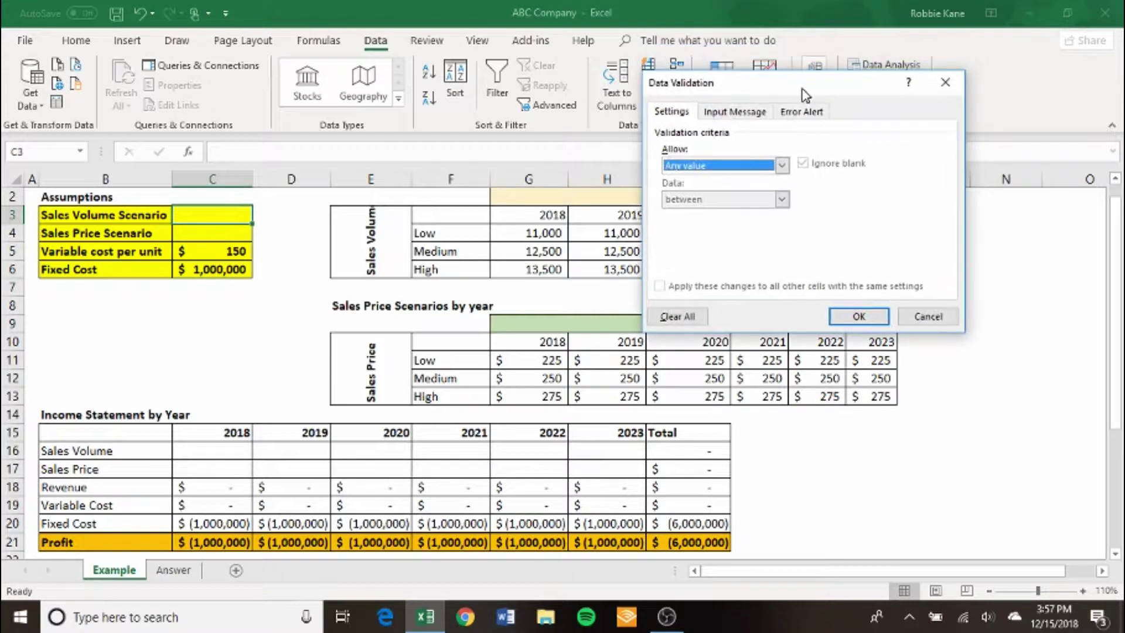
left_click(782, 166)
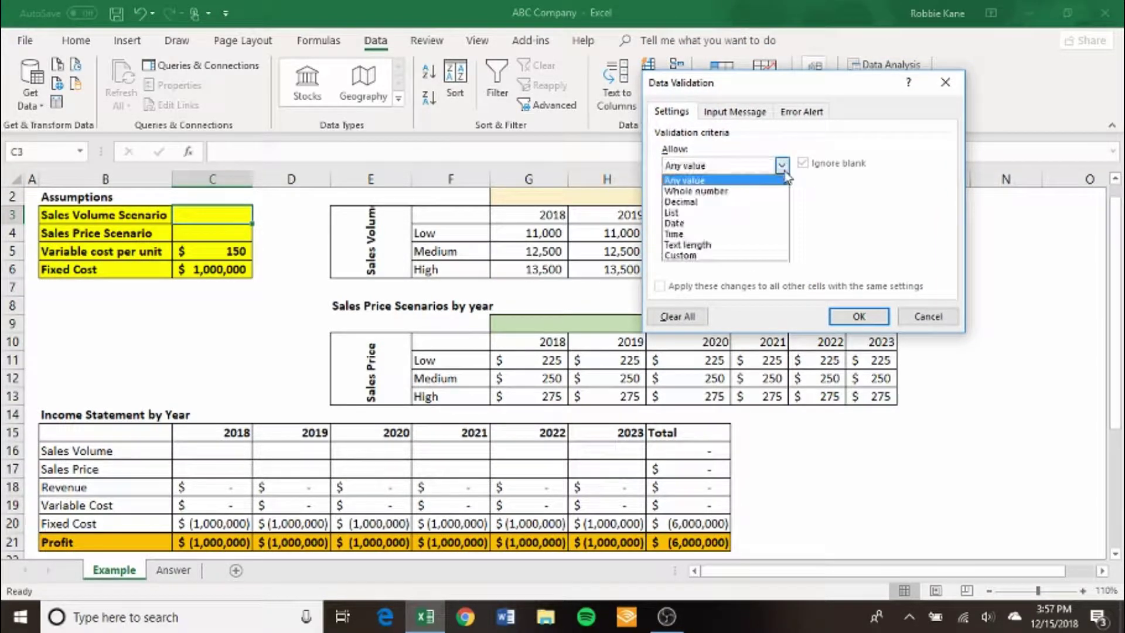
left_click(724, 212)
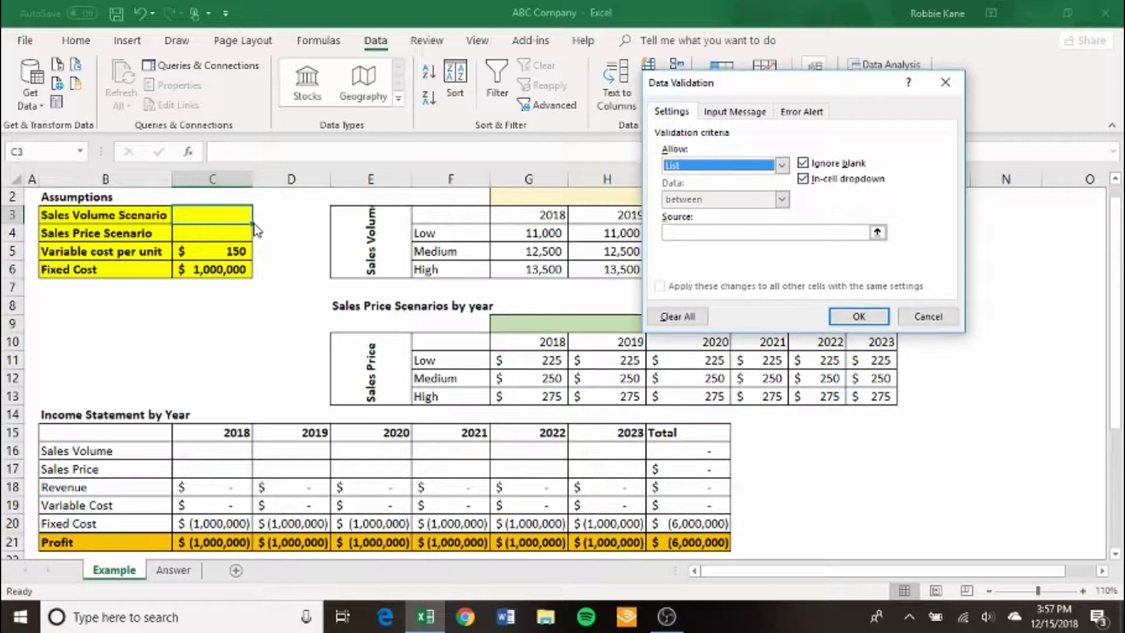
left_click(696, 232)
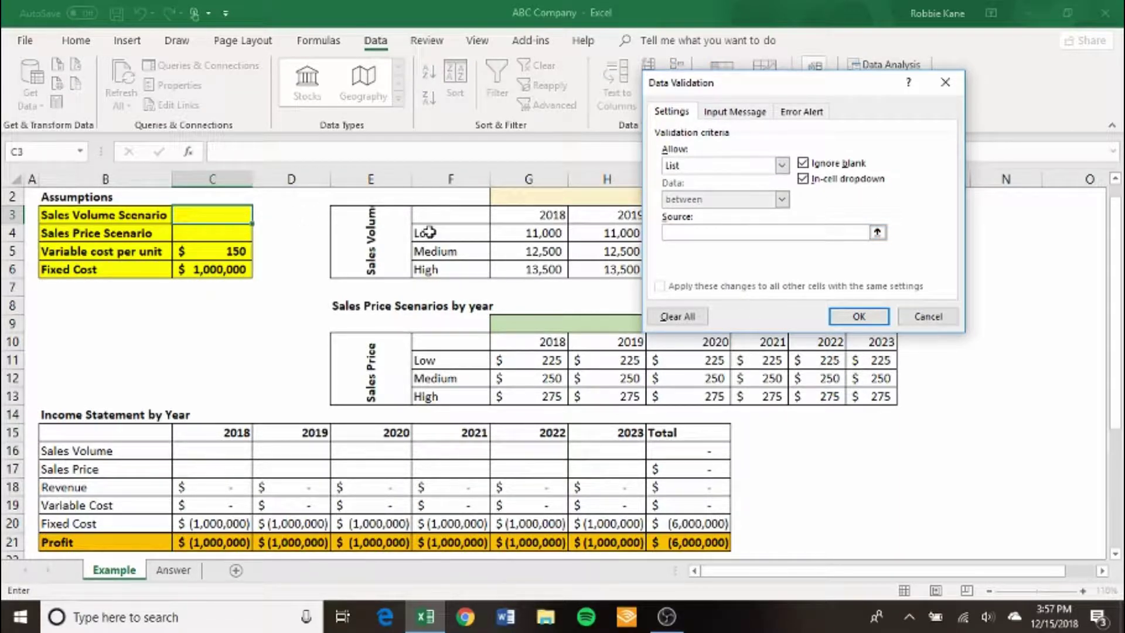
left_click_drag(428, 233, 434, 263)
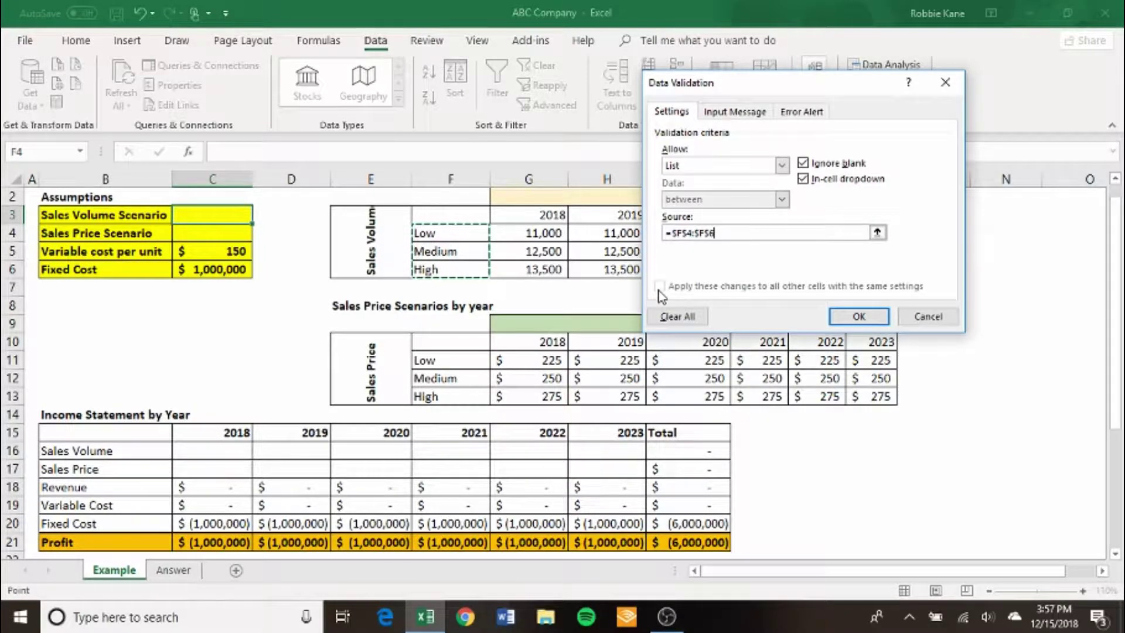
left_click(864, 315)
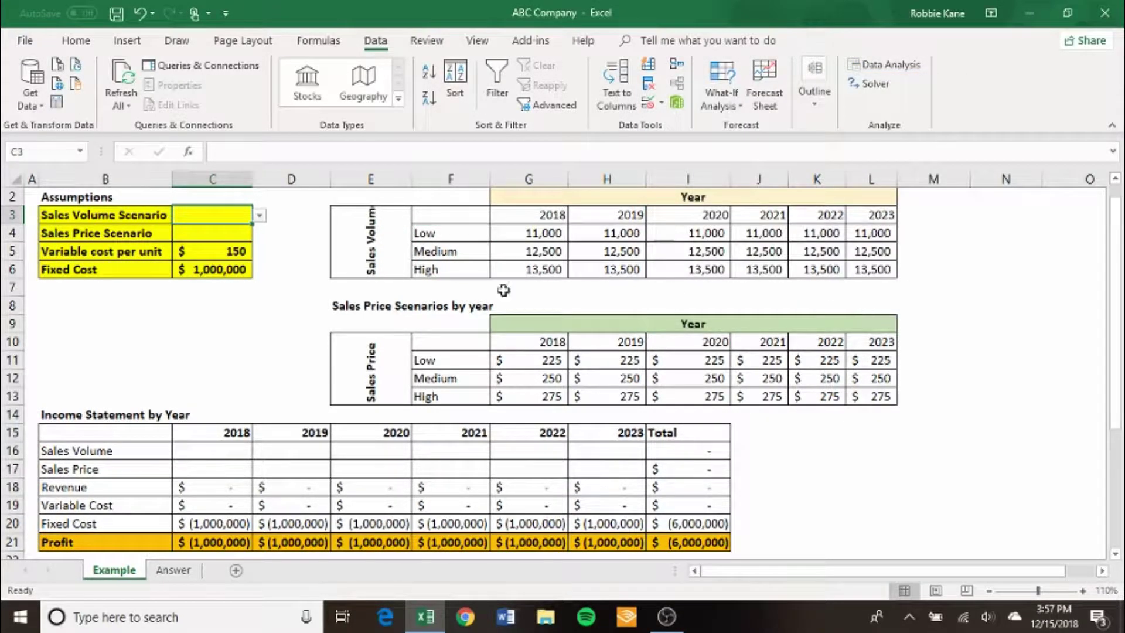
- Try the Sales Volume Scenario dropdown in C3 with Low, and leave it set to Medium
left_click(259, 215)
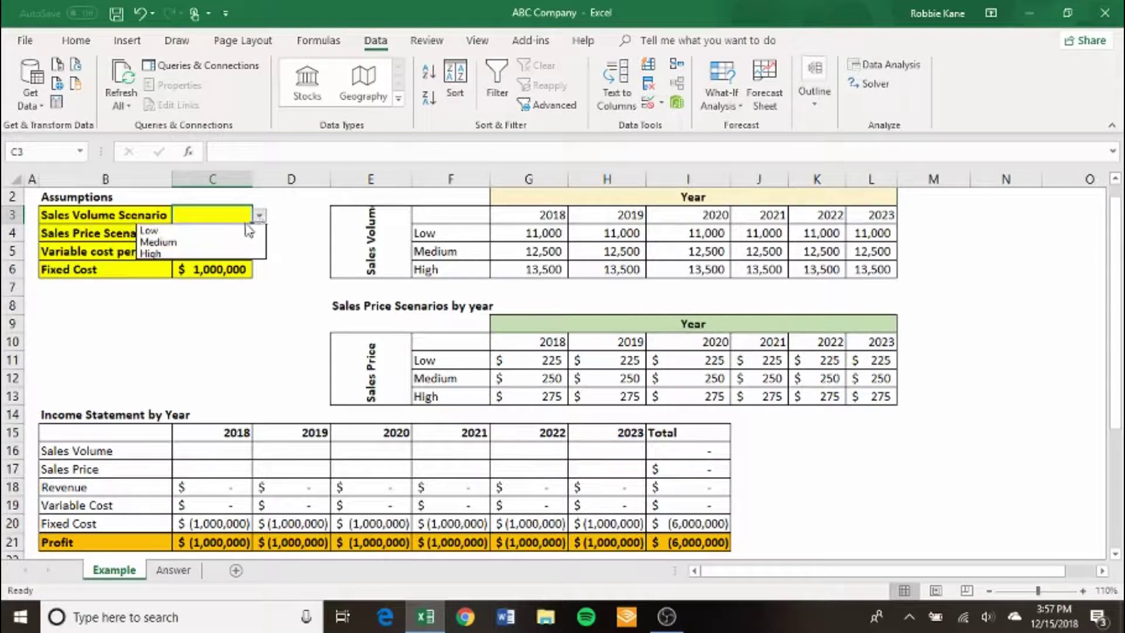
left_click(237, 231)
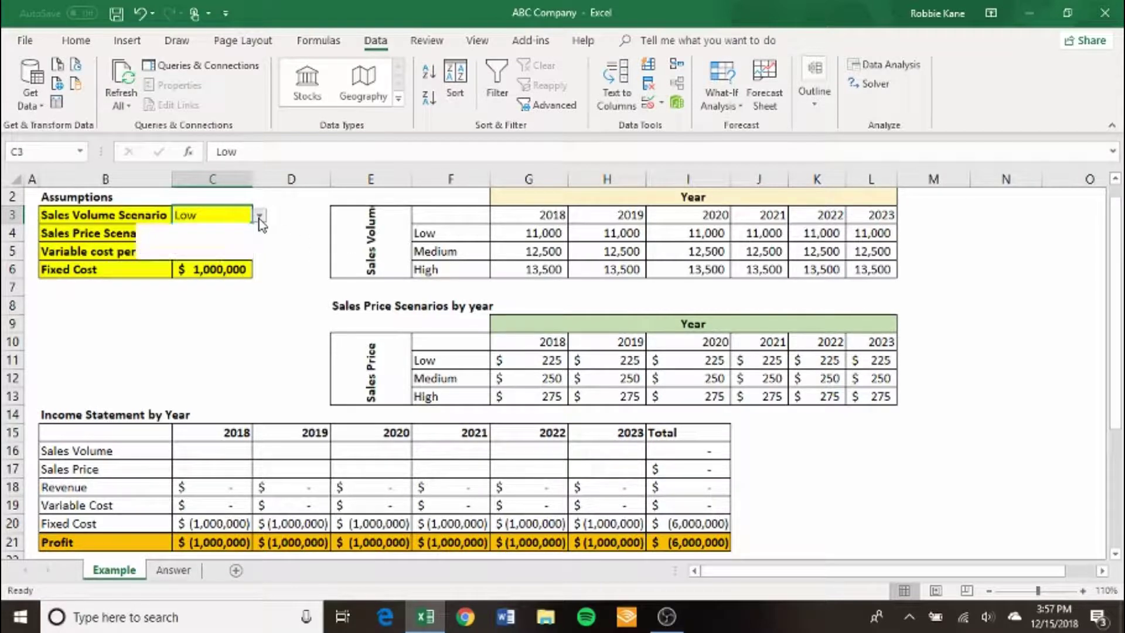
left_click(259, 216)
left_click(234, 243)
left_click(258, 216)
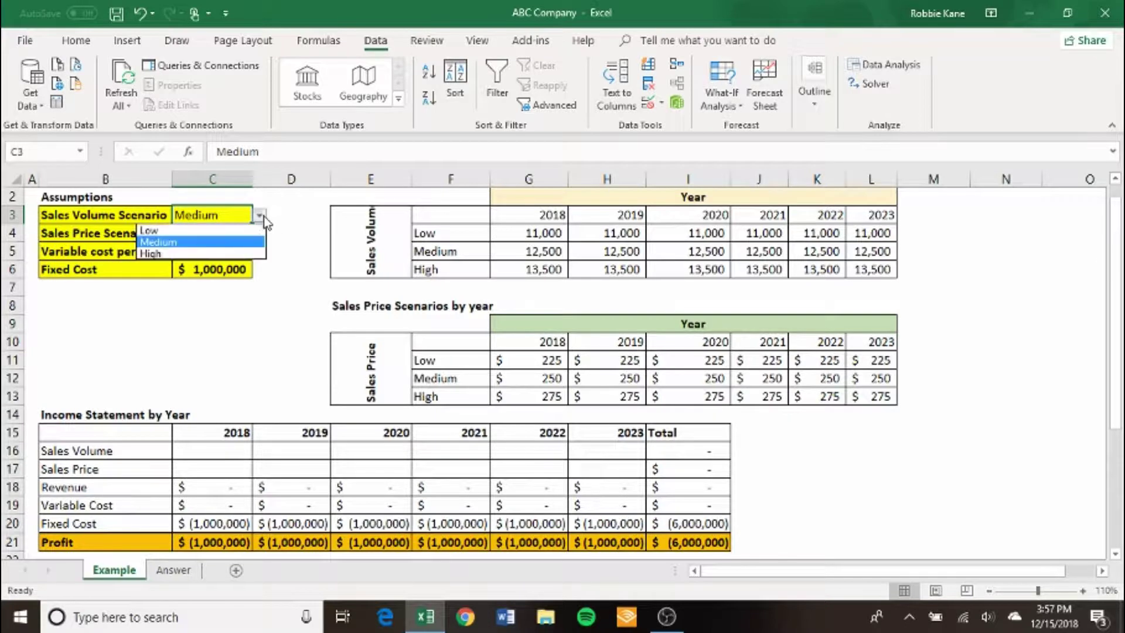
left_click(226, 221)
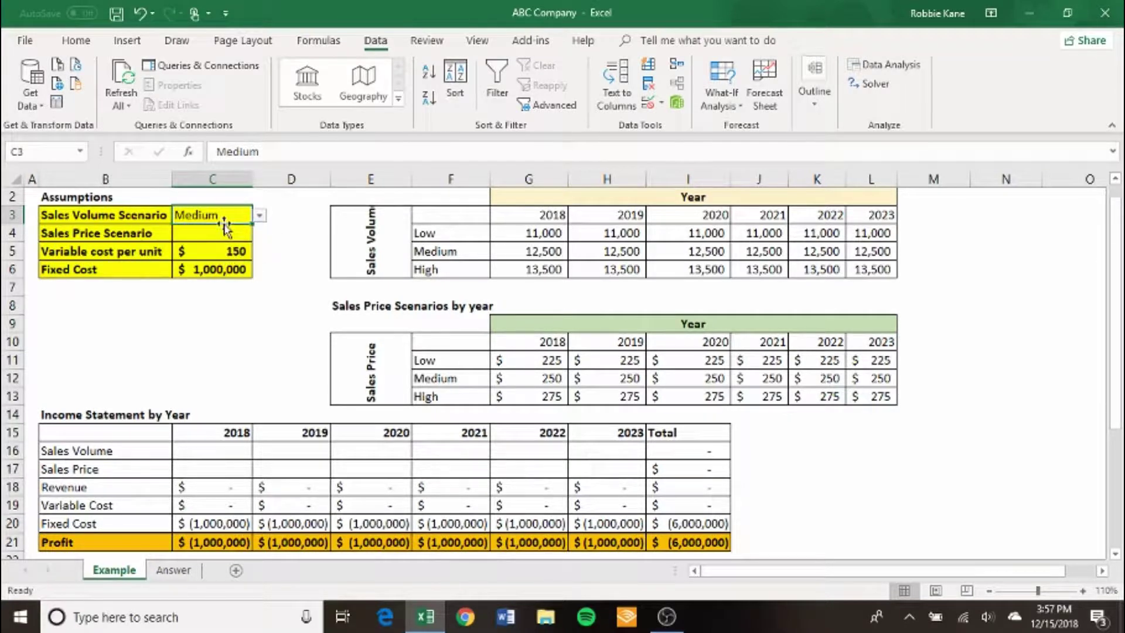
- Add list data validation with an in-cell dropdown to the Sales Price Scenario cell C4, using F11:F13 as the source
left_click(216, 235)
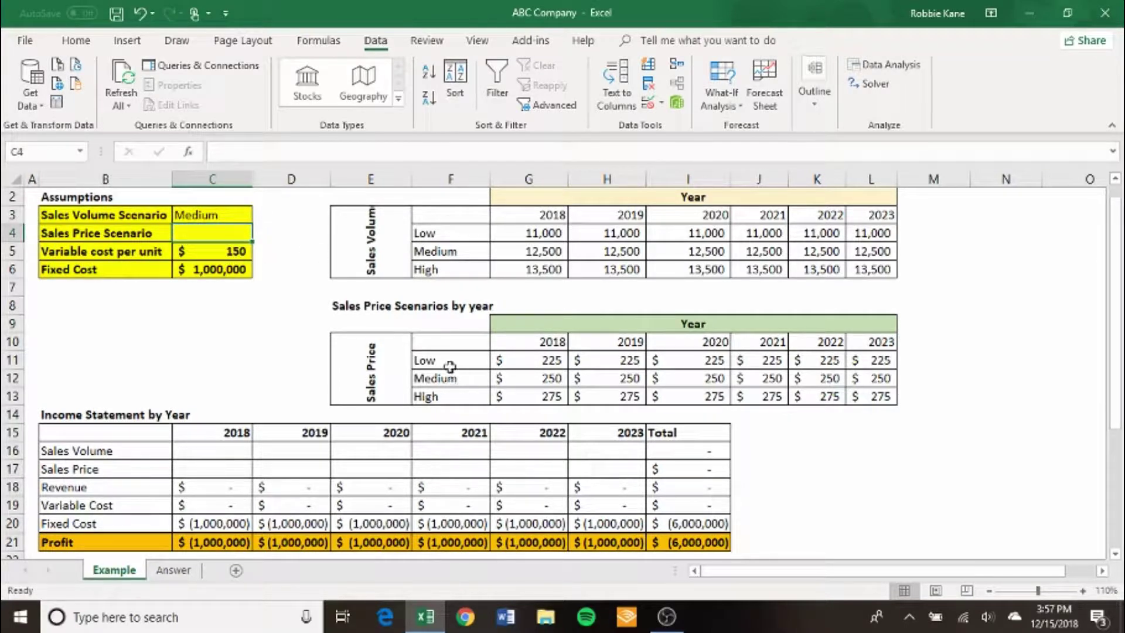
left_click(662, 104)
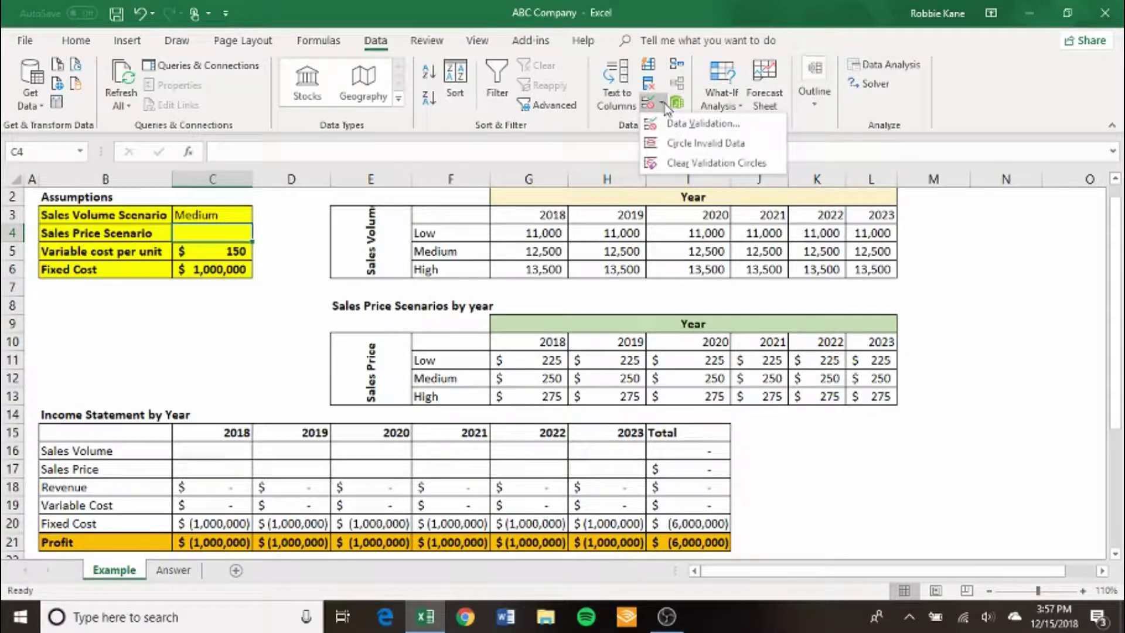
left_click(678, 124)
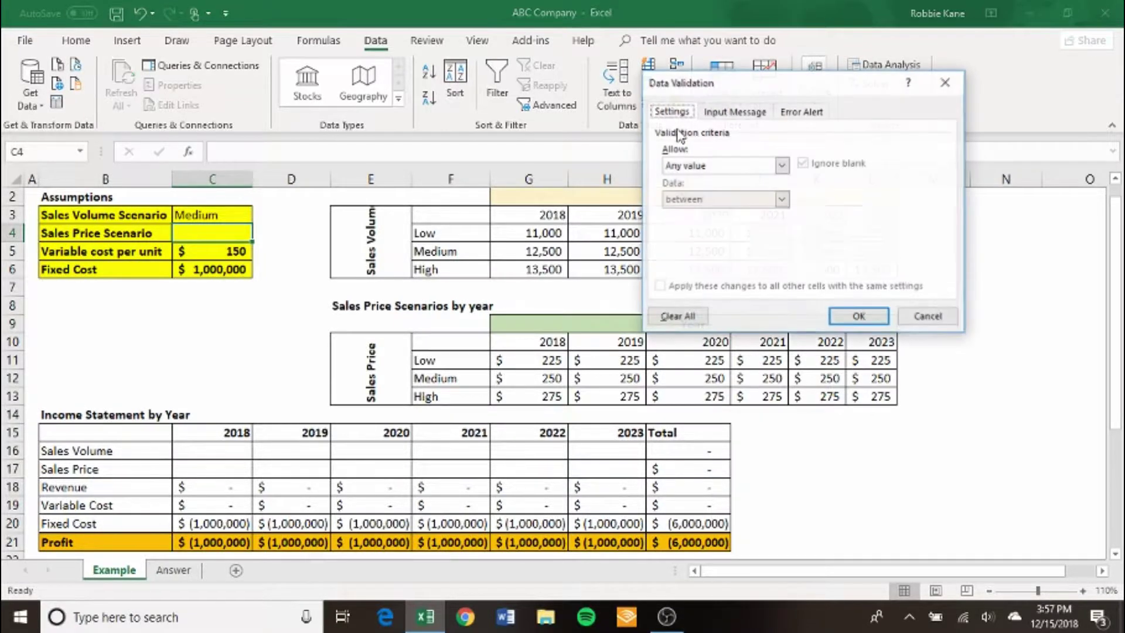
left_click(780, 165)
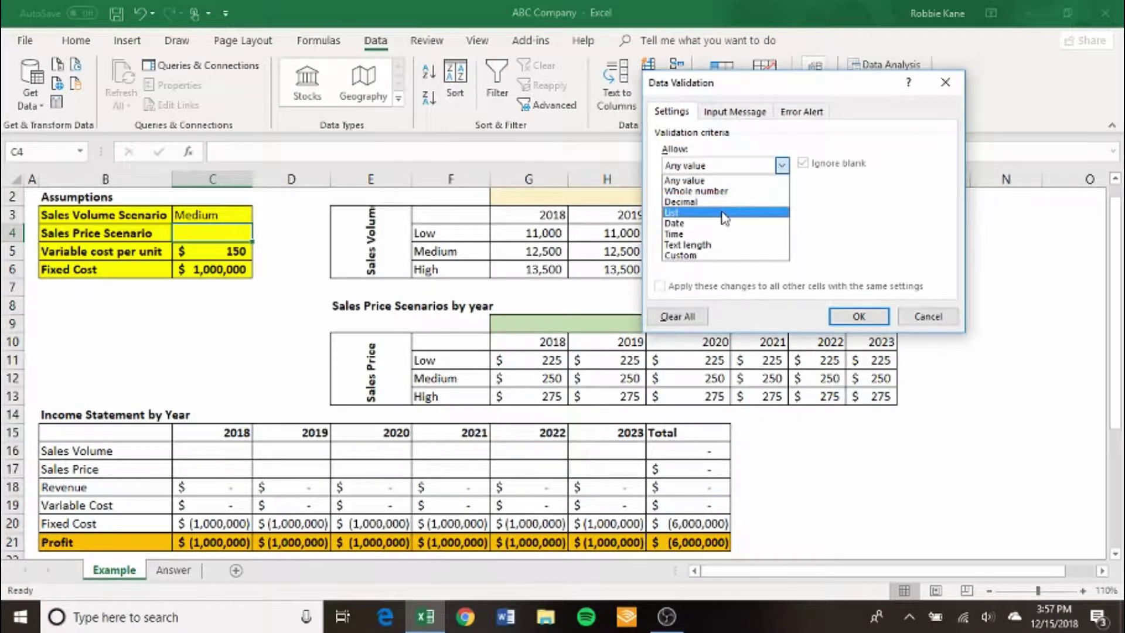
left_click(721, 212)
left_click(703, 231)
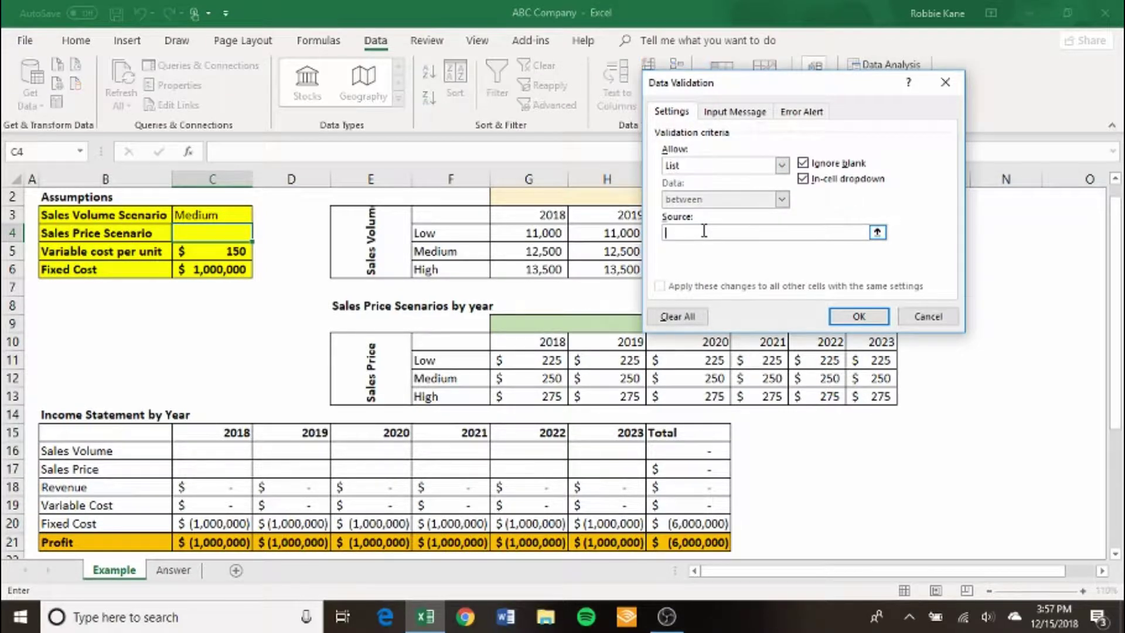
left_click_drag(445, 359, 447, 395)
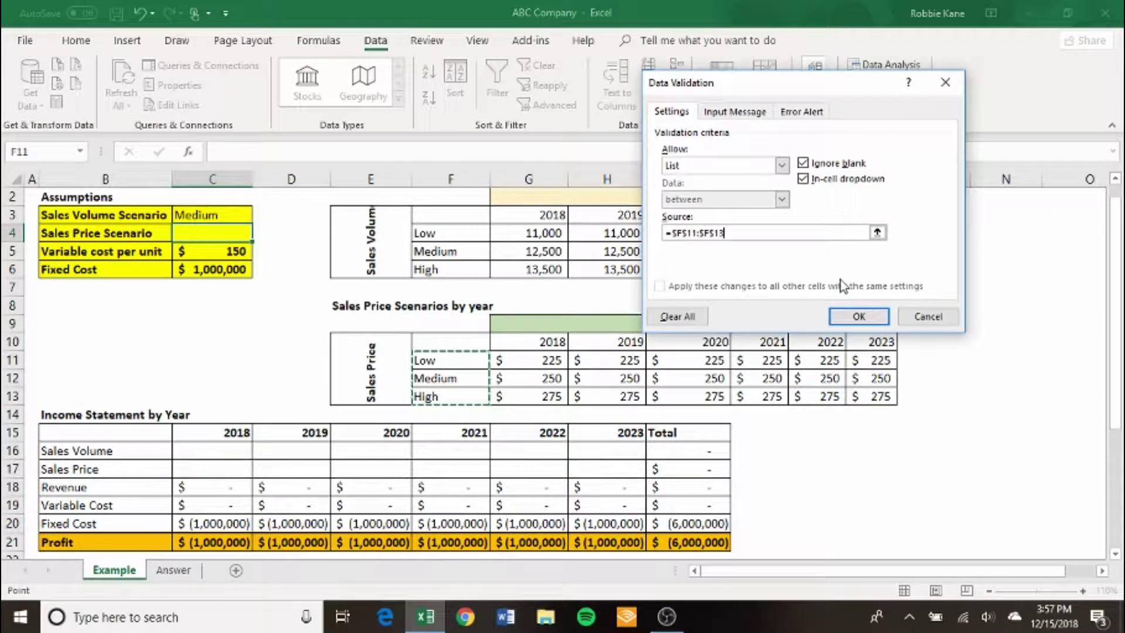
left_click(849, 315)
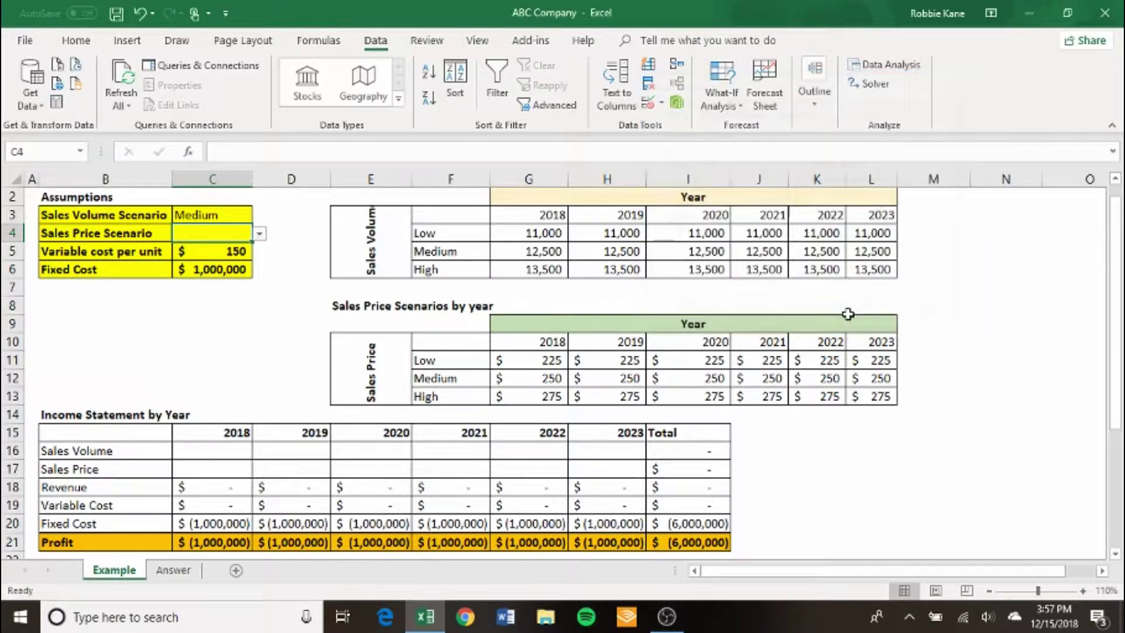
- Choose Low from the dropdowns for both the Sales Price Scenario in C4 and the Sales Volume Scenario in C3
left_click(258, 234)
left_click(235, 245)
left_click_drag(237, 220, 289, 214)
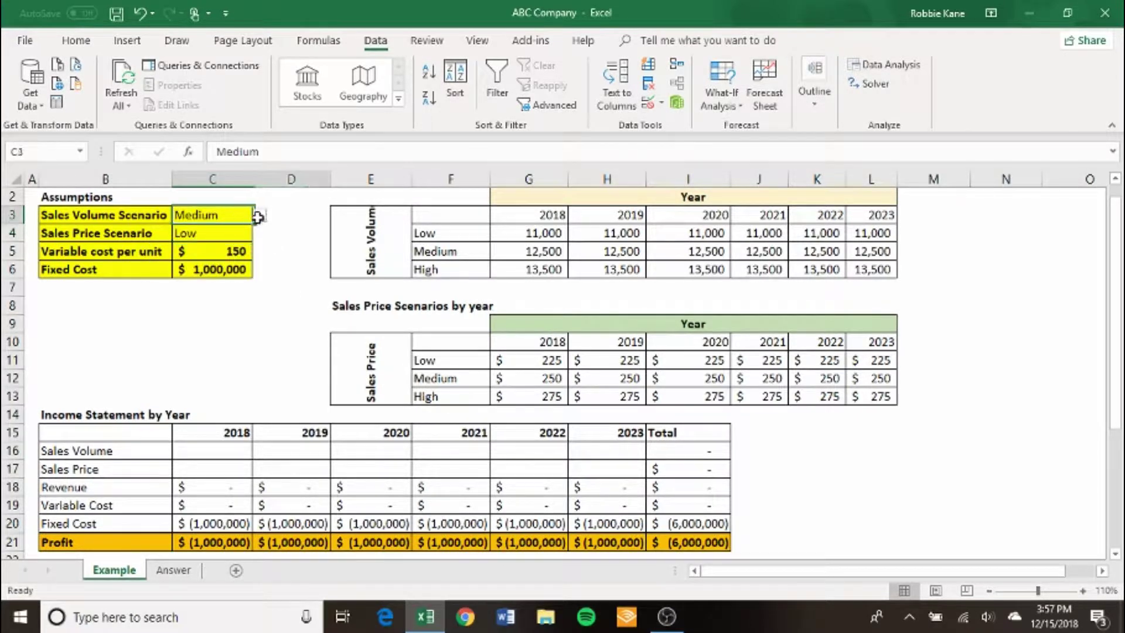
left_click(259, 216)
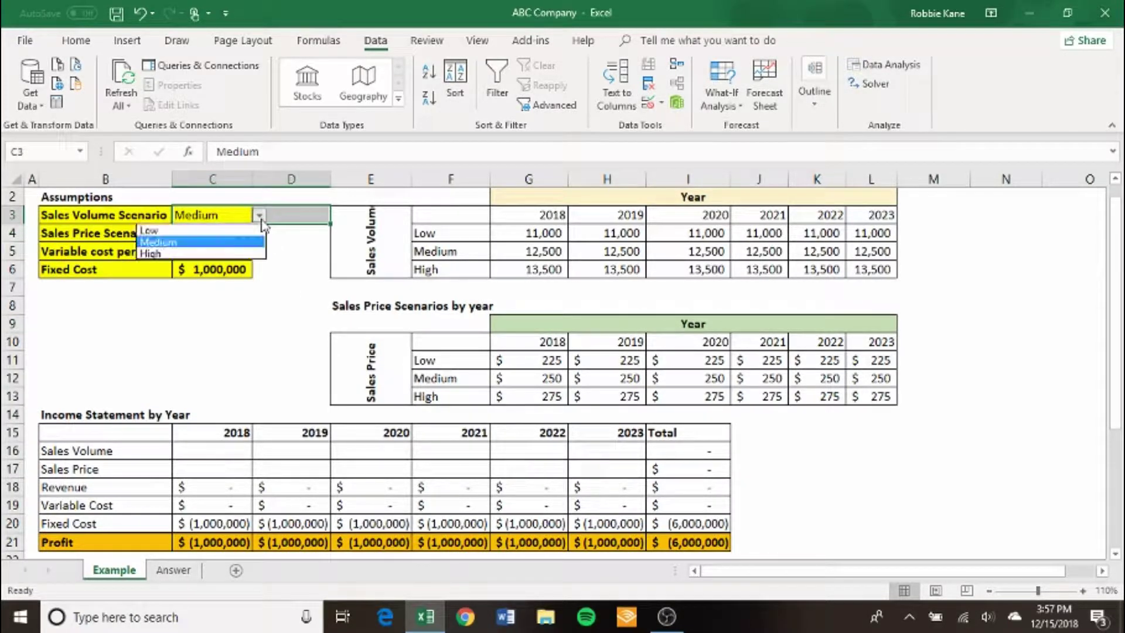
left_click(234, 231)
- Clear the Low label in F4 and check the options offered by the Sales Volume Scenario dropdown in C3
left_click(448, 237)
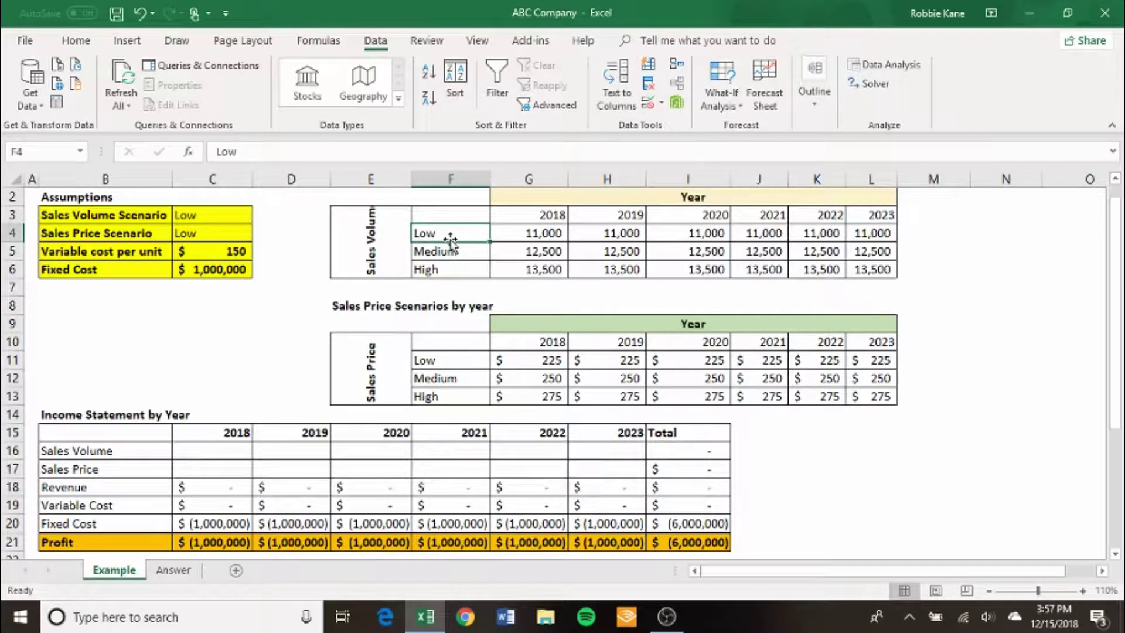
key("Delete")
left_click(247, 214)
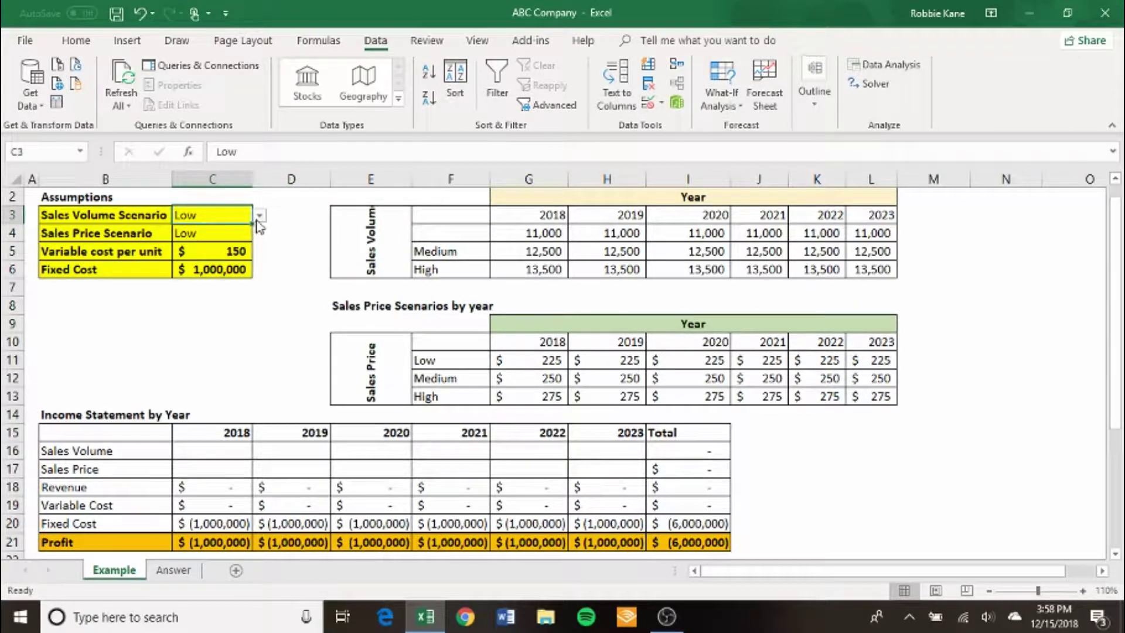
left_click(258, 217)
key("Escape")
- Enter "very low" as the label in F4 and choose it in the Sales Volume Scenario dropdown in C3
left_click(448, 237)
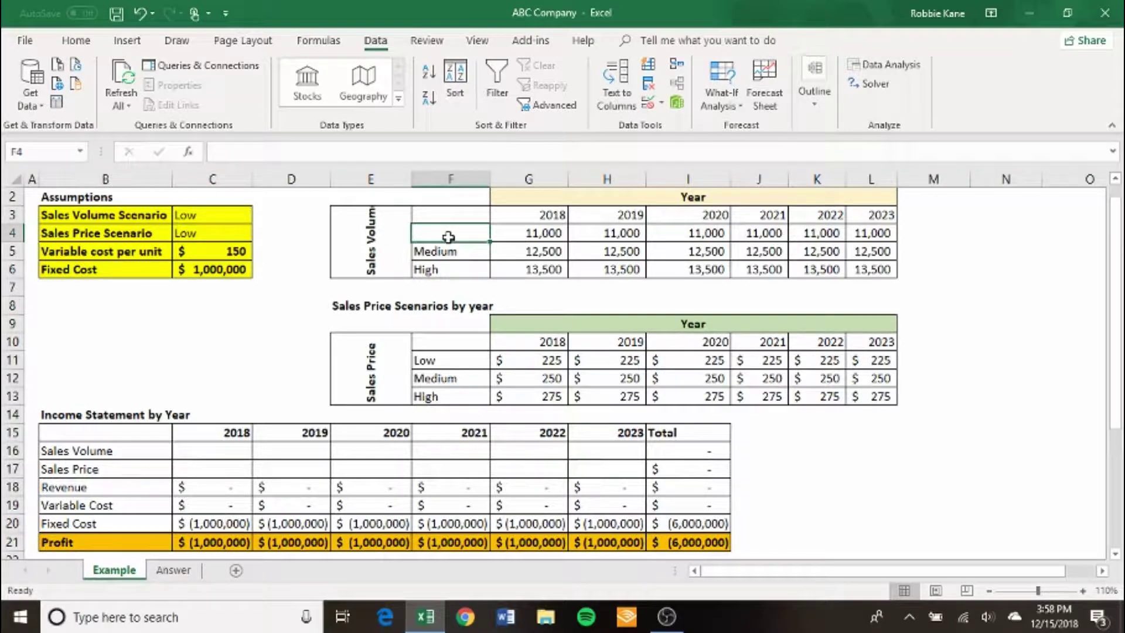
type("very low")
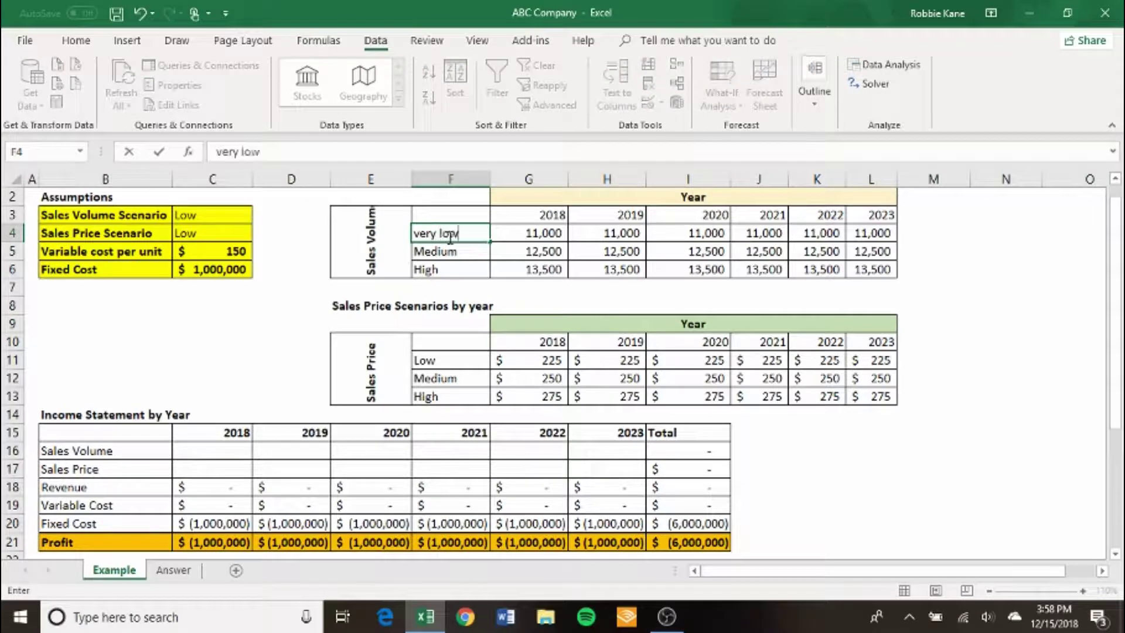
key("Tab")
left_click(214, 221)
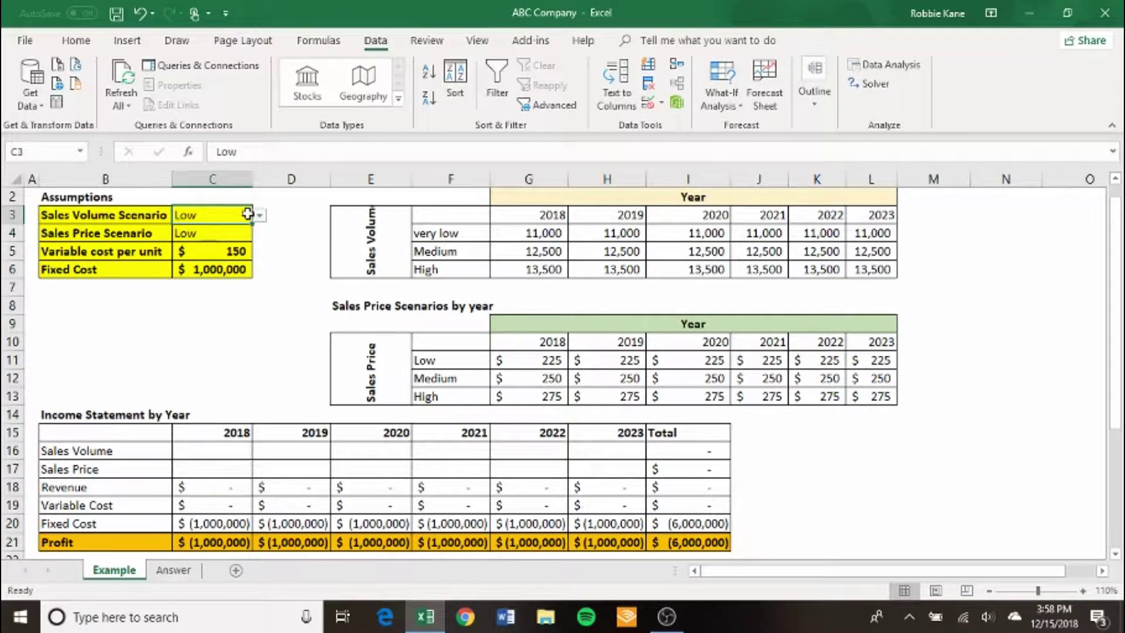
left_click(258, 215)
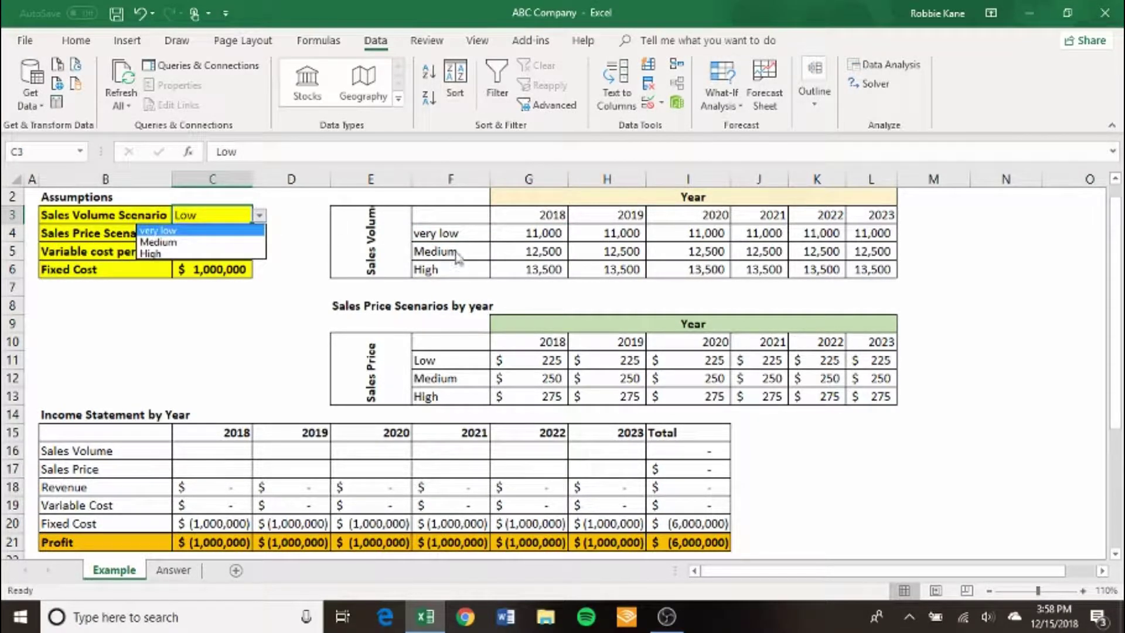
left_click(242, 232)
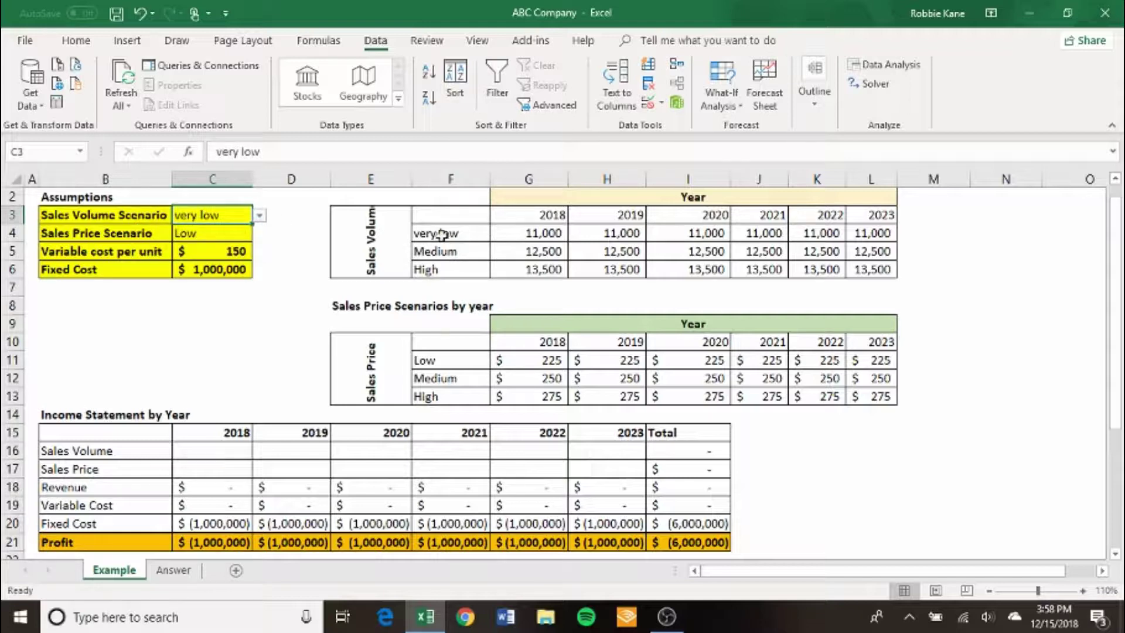
- Restore the F4 label to Low and choose Low again in the Sales Volume Scenario dropdown in C3
left_click(452, 234)
type("l")
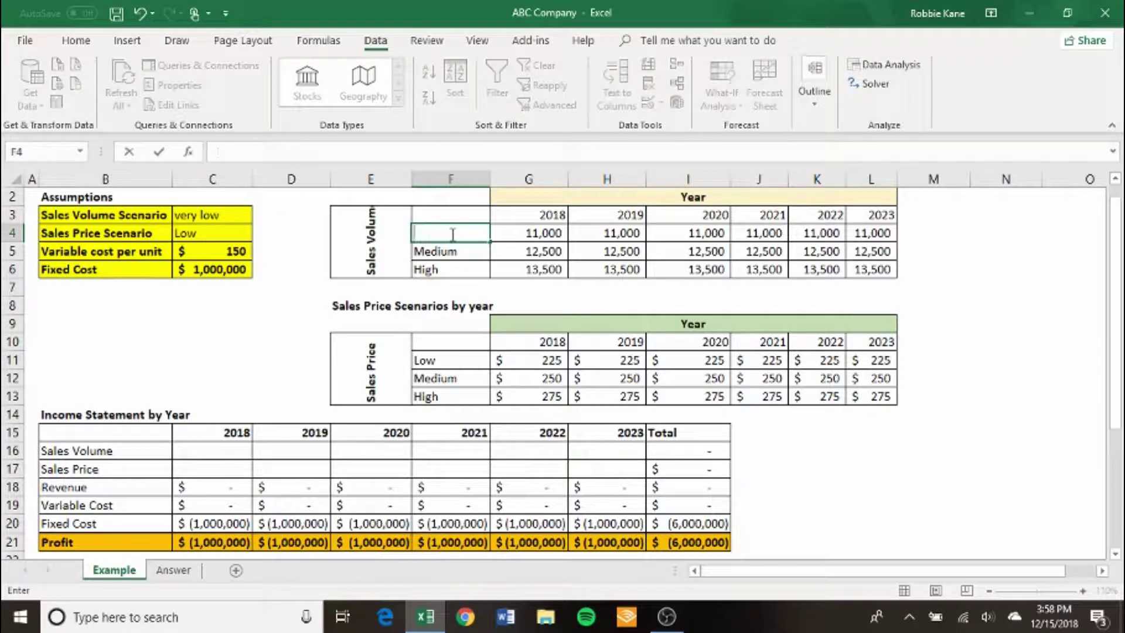
type("ow")
key("Tab")
left_click(202, 214)
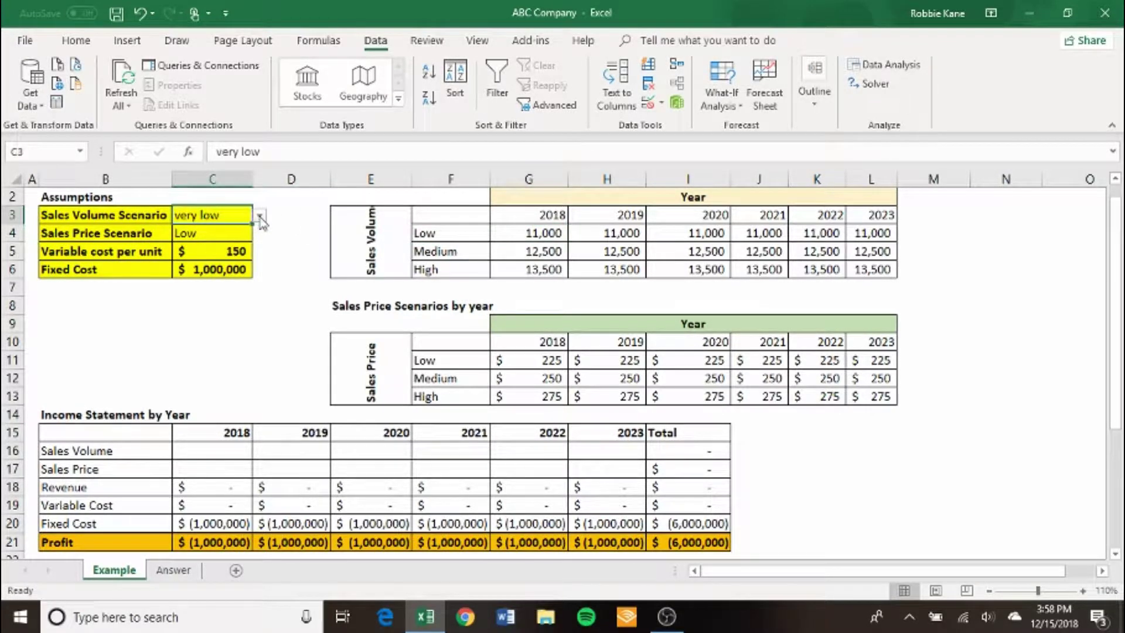
left_click(258, 216)
left_click(243, 230)
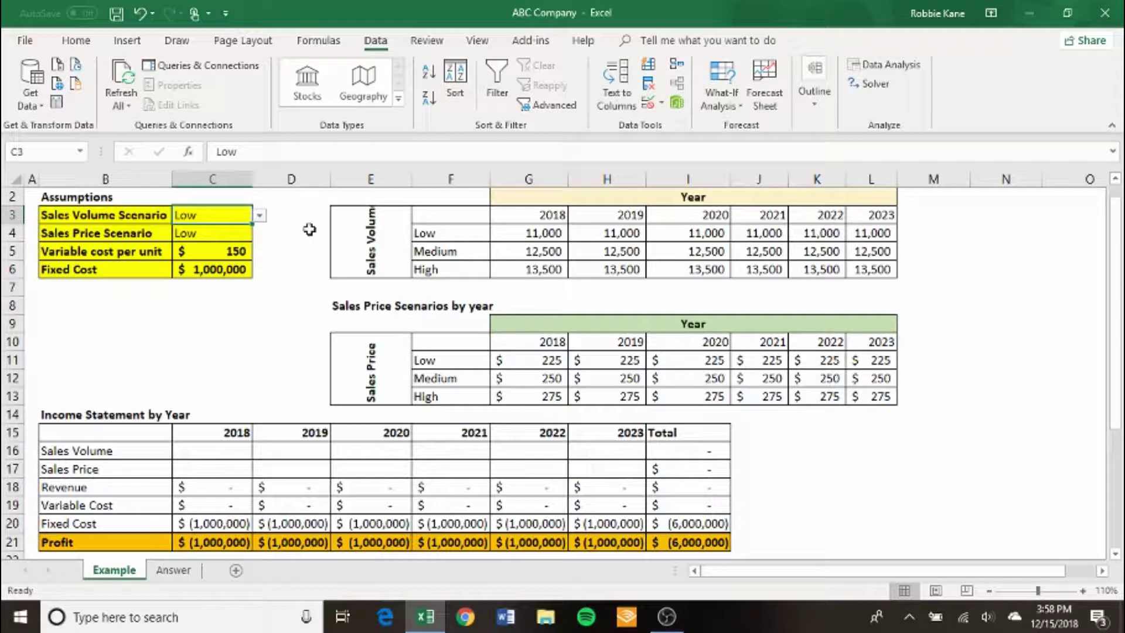
- Review the Low, Medium and High labels and the 2018 to 2023 year headers of the Sales Volume Scenarios table
key("Down")
key("Right")
key("Right")
key("Right")
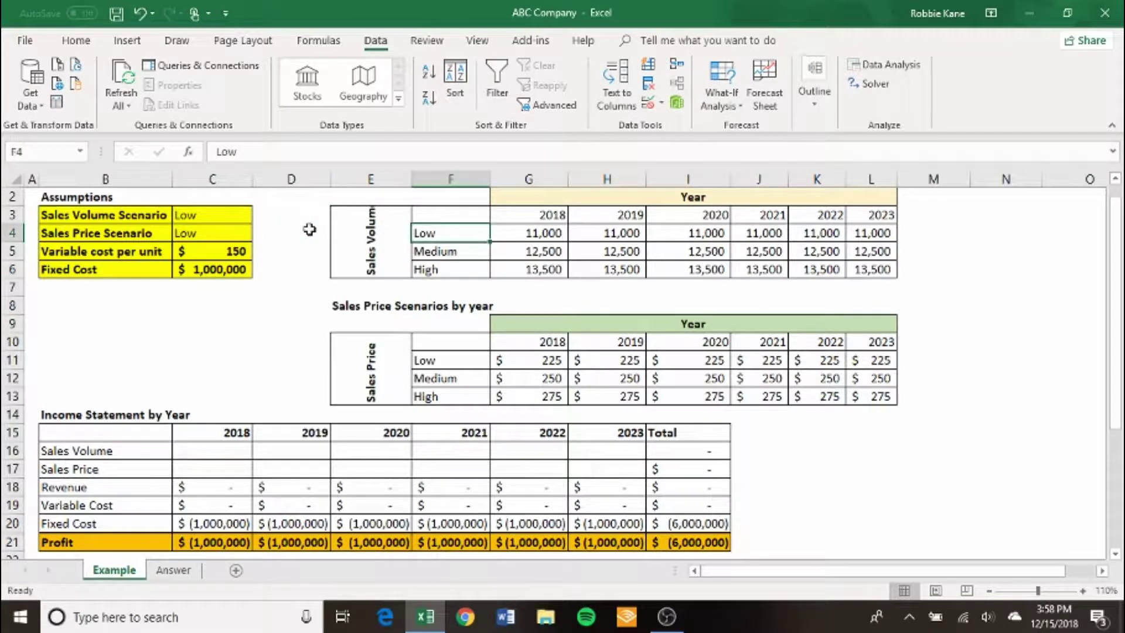
key("Down")
key("Down")
key("Up")
key("Up")
key("Up")
key("Right")
key("Right")
key("Right")
key("Right")
key("Right")
key("Right")
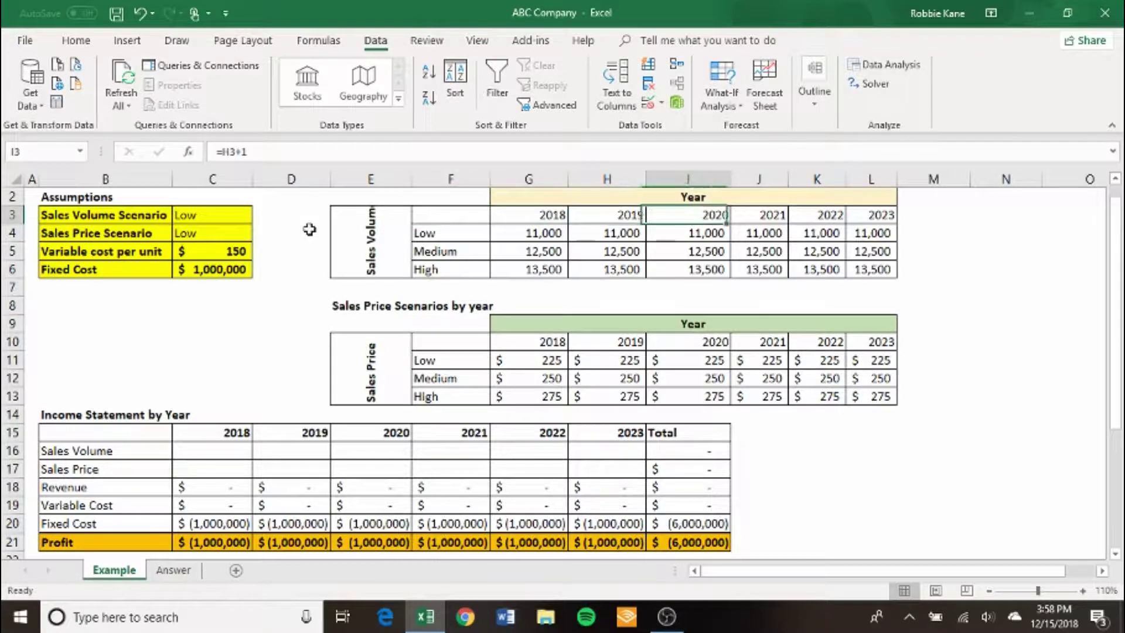
key("Left")
key("Left")
key("Left")
key("Left")
key("Left")
key("shift+Right")
key("shift+Right")
key("shift+Right")
key("shift+Right")
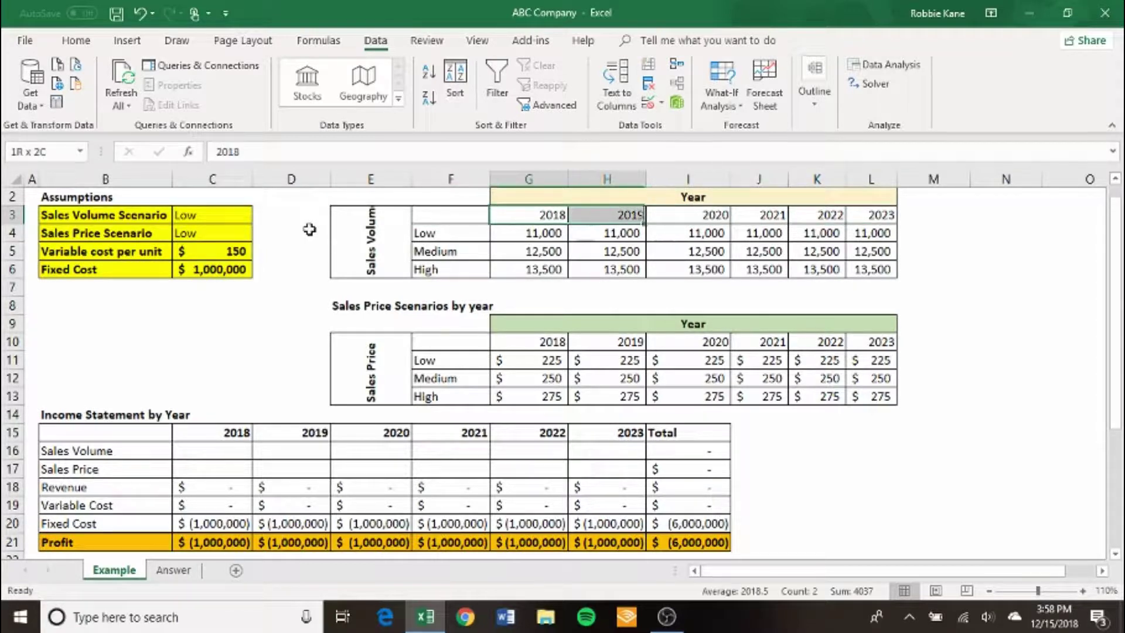
key("Right")
key("Right")
key("Right")
key("Right")
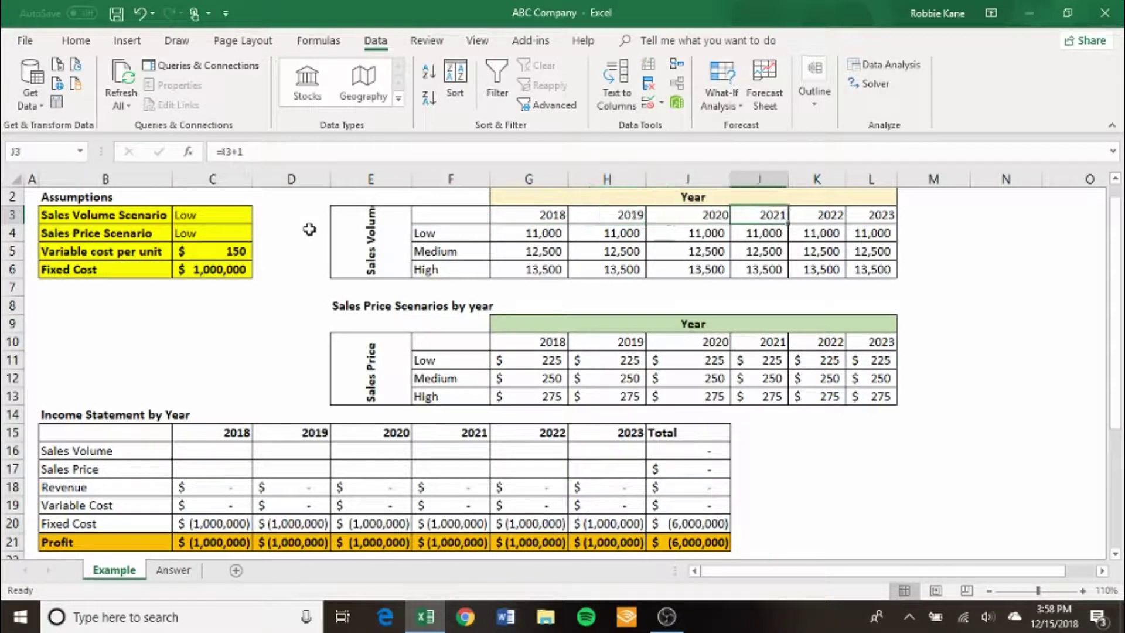
key("Left")
key("Left")
key("Left")
key("Left")
key("Left")
key("Left")
key("Left")
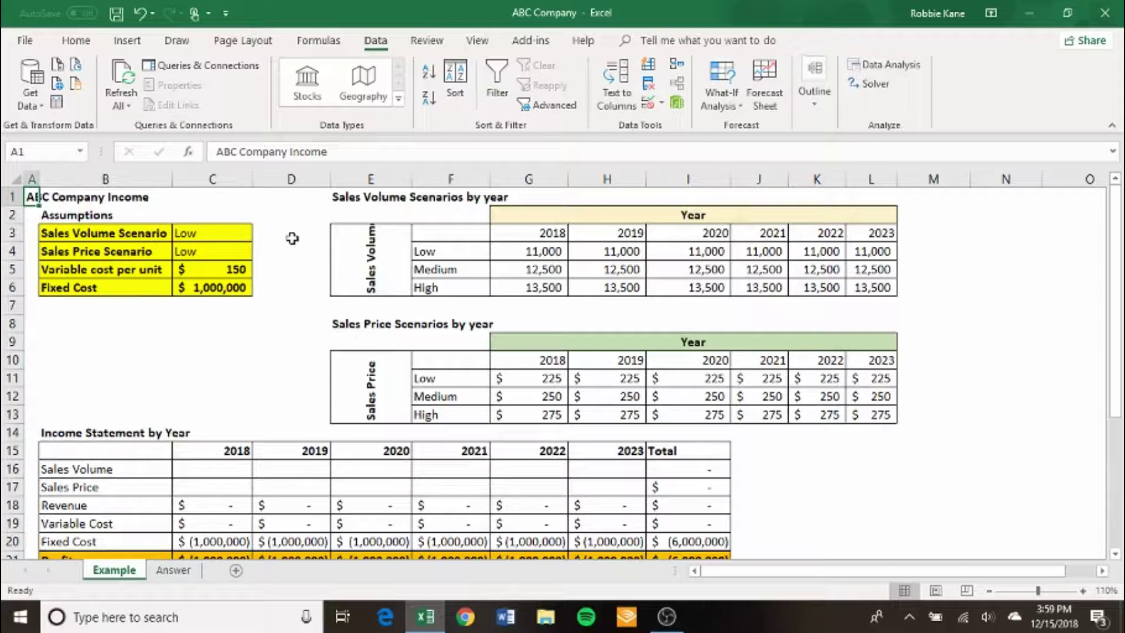
- Examine the Medium row of the Sales Volume Scenarios table and the year header of the Sales Price Scenarios table
key("Right")
key("Right")
key("Right")
key("Right")
key("Right")
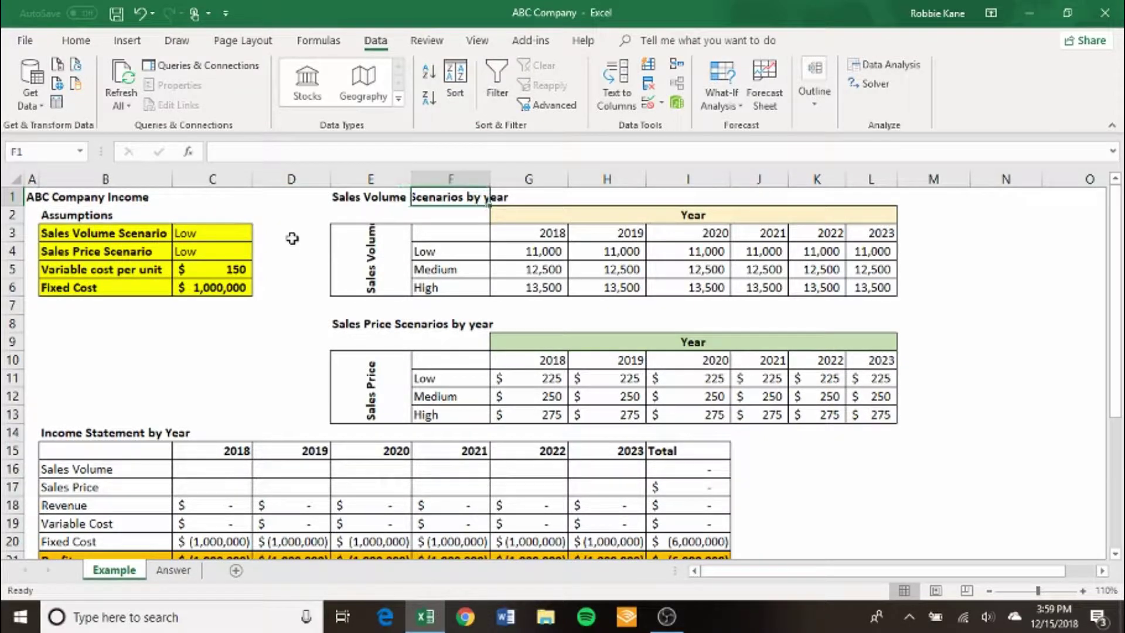
key("Down")
key("Down")
key("Down")
key("Down")
key("Right")
key("Right")
key("Right")
key("Right")
key("Right")
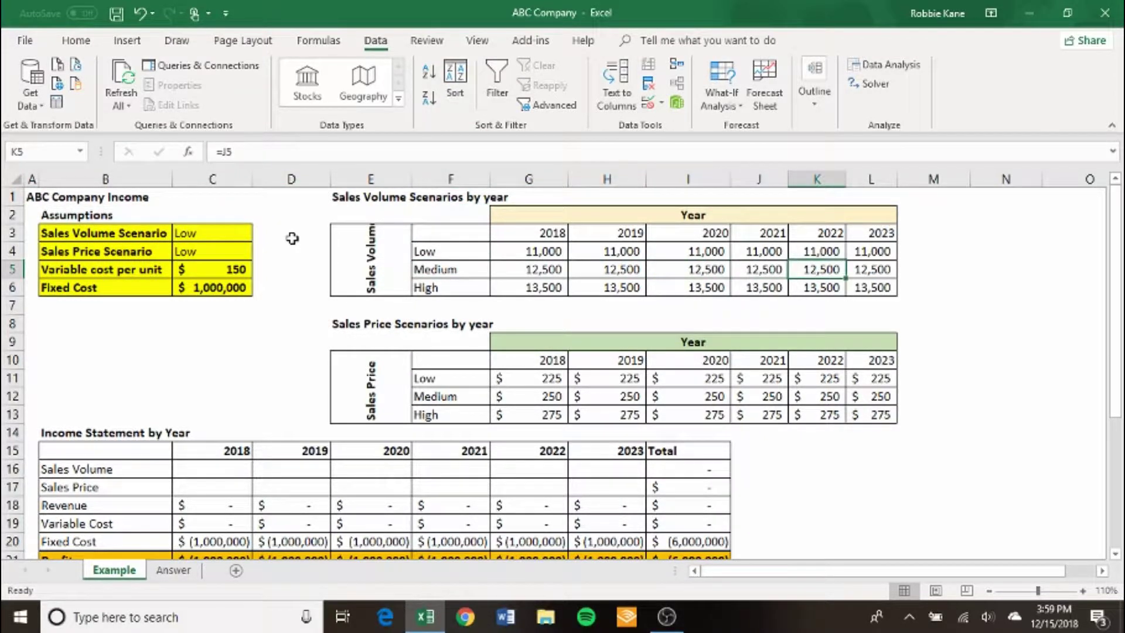
key("Left")
key("Left")
key("Left")
key("Left")
key("Left")
key("Down")
key("Down")
key("Down")
key("Right")
key("Down")
key("Down")
key("Down")
key("Down")
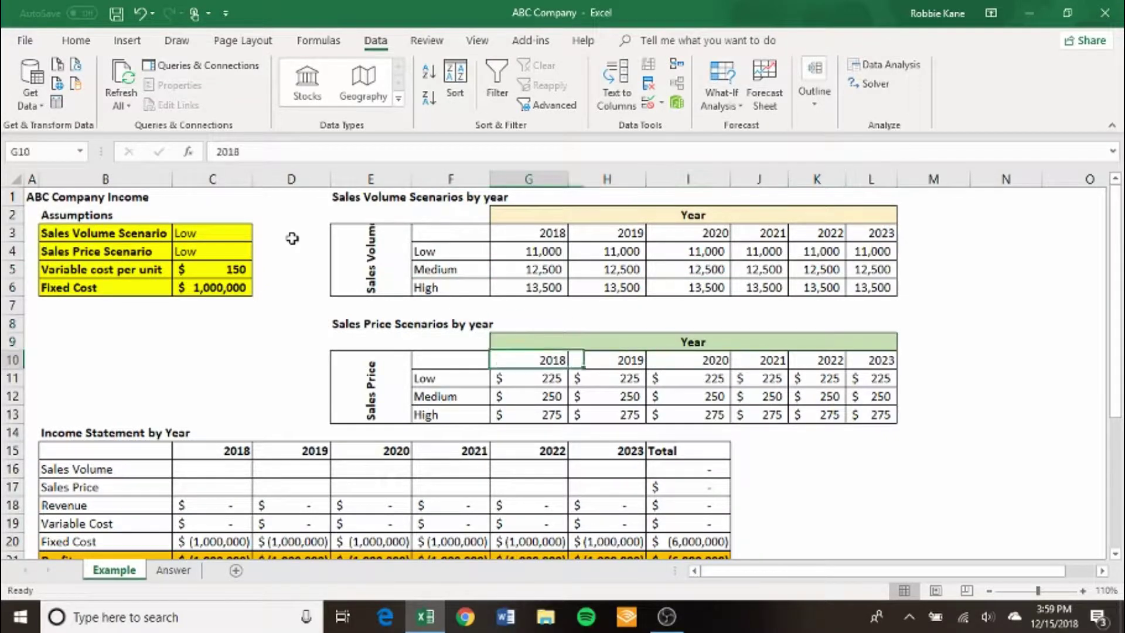
- Make the Sales Volume Scenario and Sales Price Scenario values in C3:C4 bold
key("Left")
key("Left")
key("Left")
key("Left")
key("Left")
key("Left")
key("Up")
key("Up")
key("Up")
key("Up")
key("Up")
key("Up")
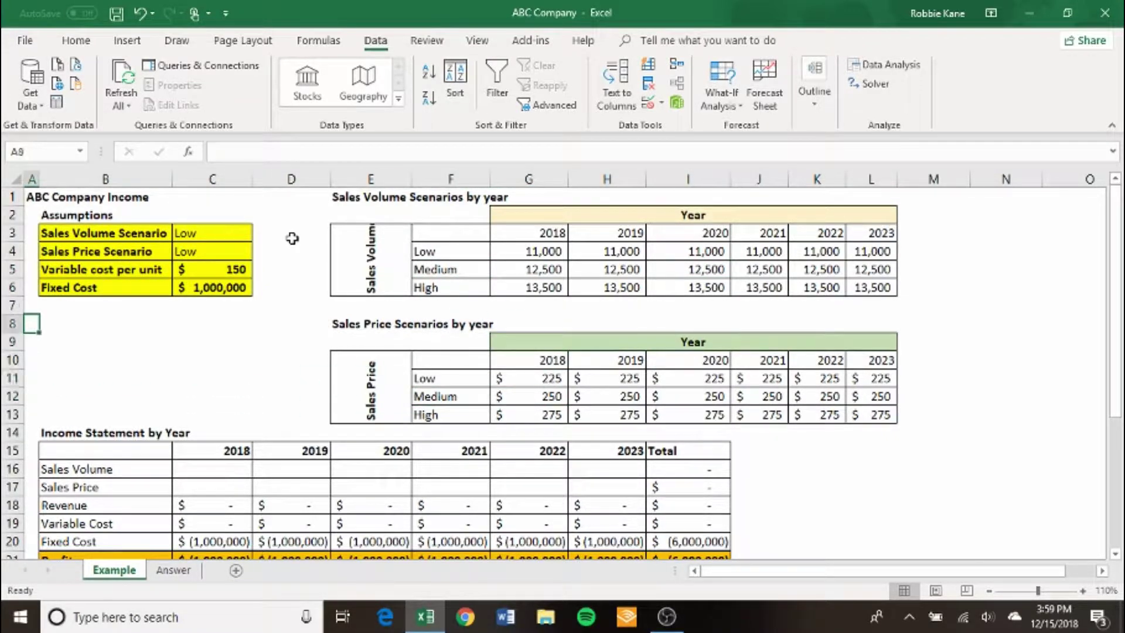
key("Up")
key("Right")
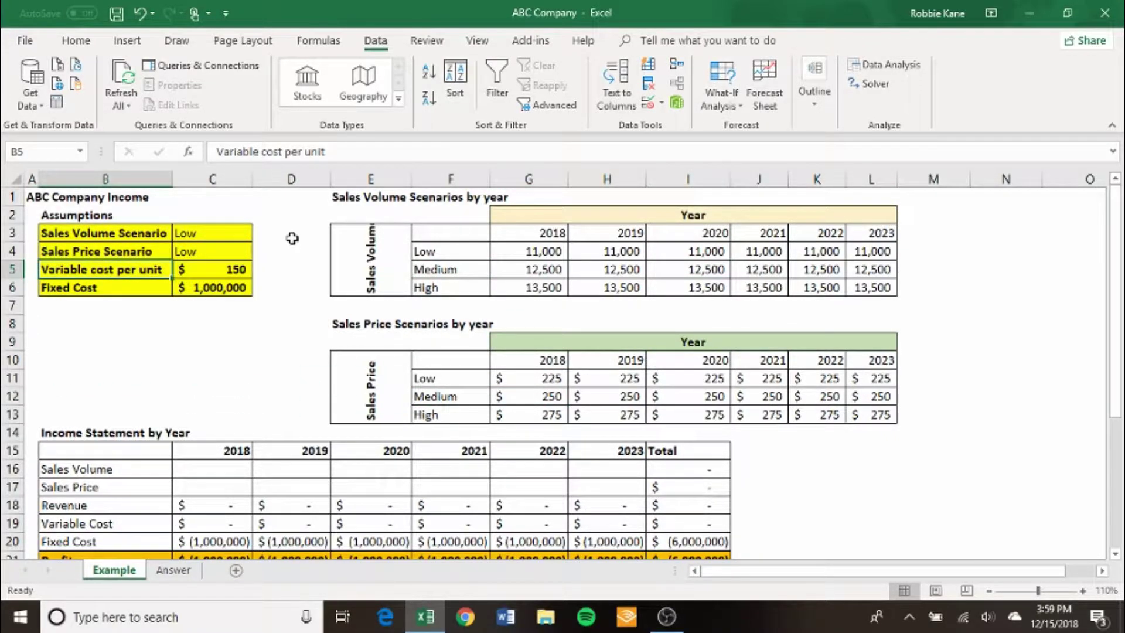
key("Right")
key("Up")
key("Up")
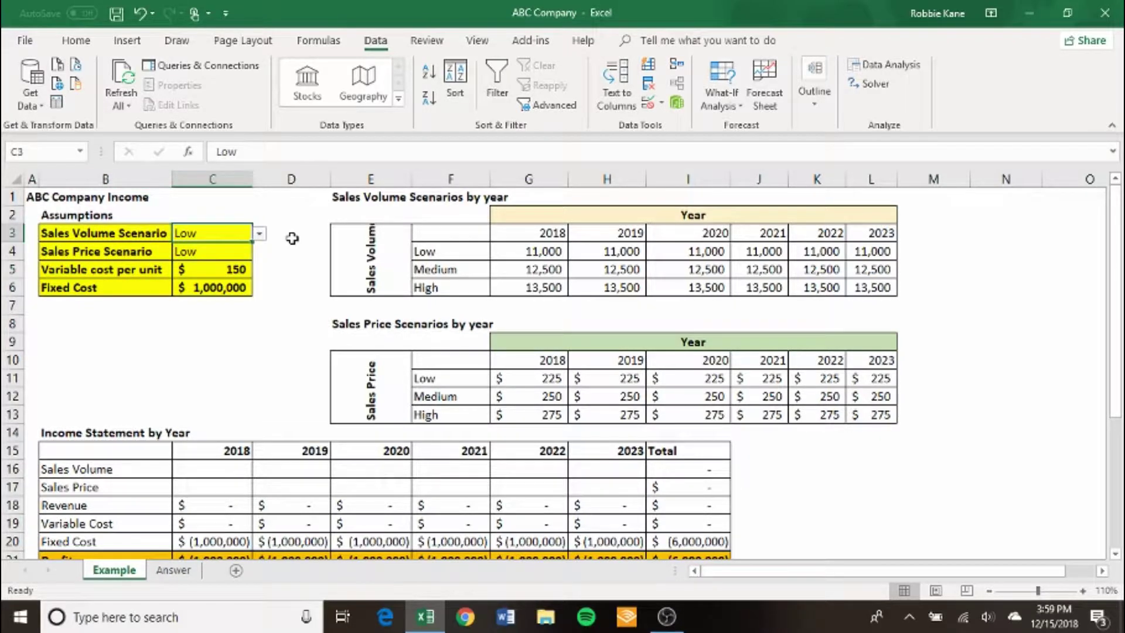
key("shift+Down")
- Review the variable cost per unit and fixed cost assumptions, and the 2018 Sales Volume cell C16 in the income statement
key("Down")
key("Down")
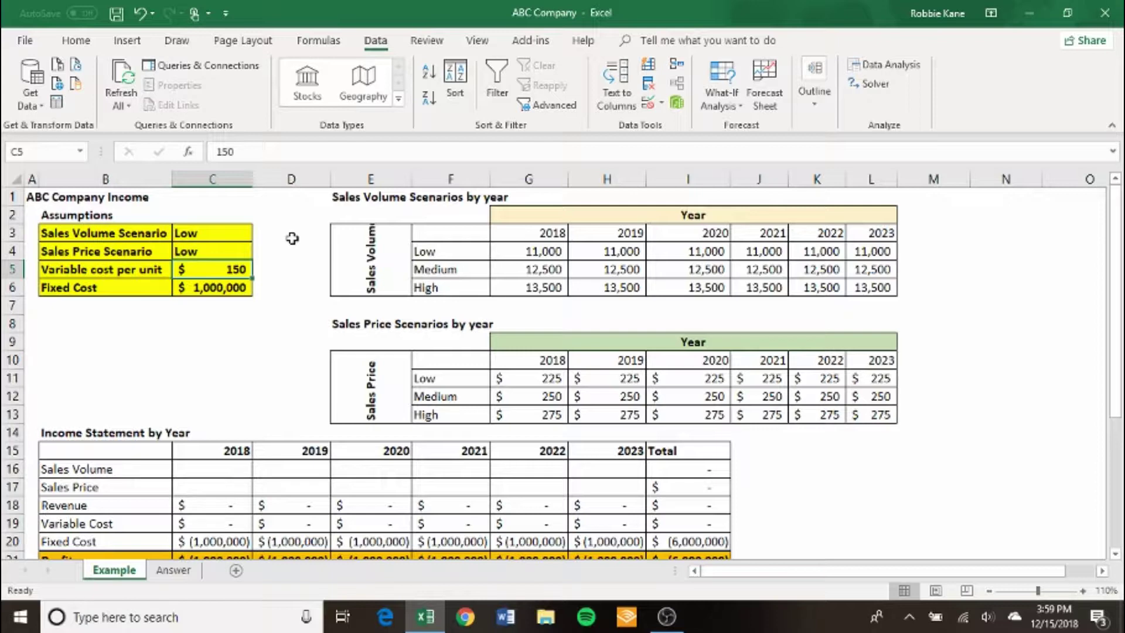
key("Down")
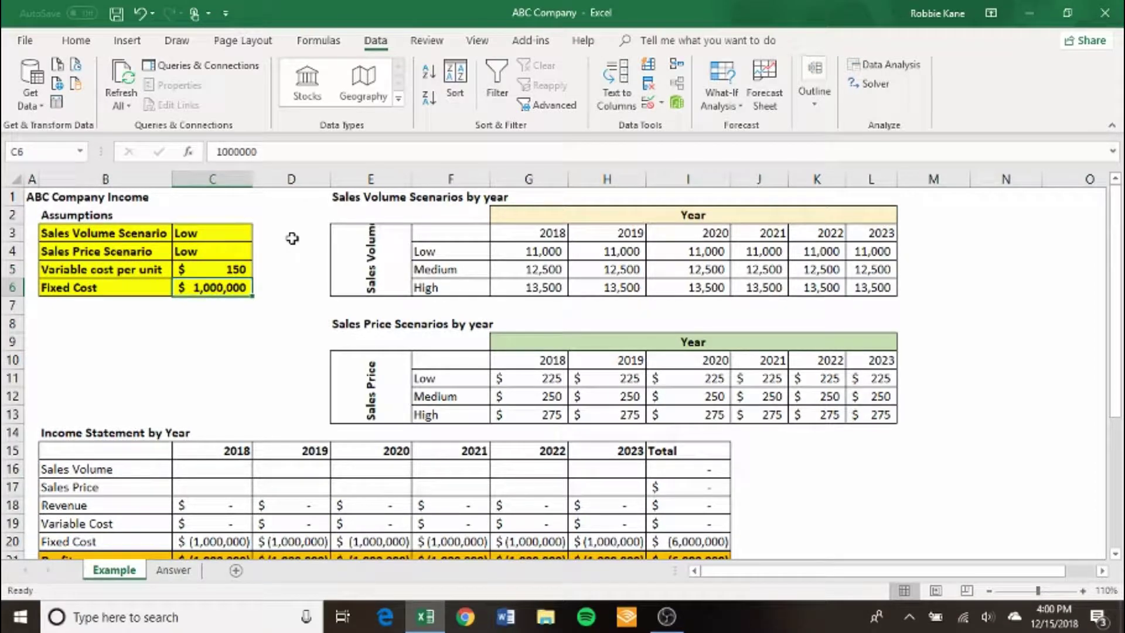
key("Down")
key("Down")
key("Down")
key("Down")
key("Down")
key("Down")
key("Down")
key("Down")
key("Down")
key("Down")
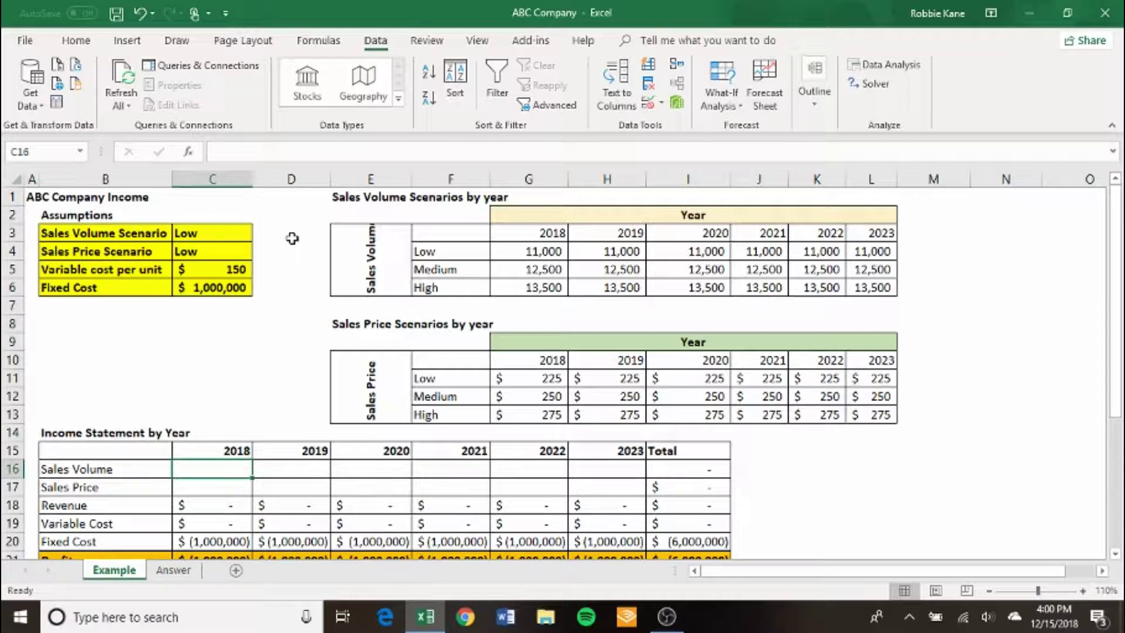
- Examine the Low row of the Sales Volume Scenarios table across the years
key("Up")
key("Up")
key("Up")
key("Up")
key("Up")
key("Up")
key("Up")
key("Up")
key("Up")
key("Up")
key("Up")
key("Up")
key("Right")
key("Right")
key("Right")
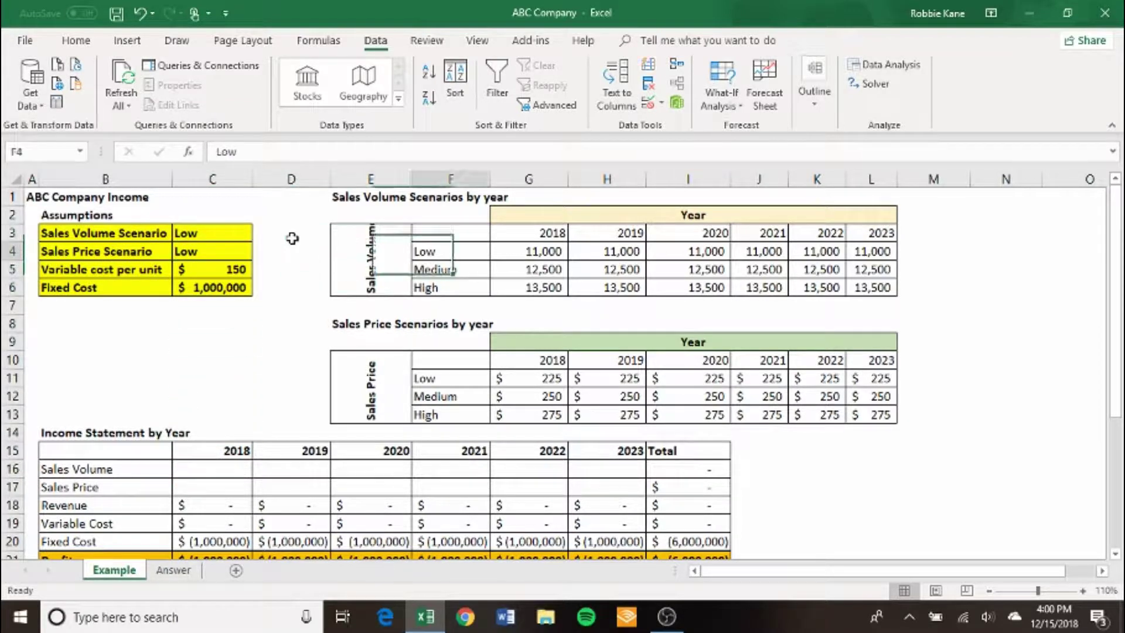
key("Right")
key("Right")
key("Right")
key("Right")
key("Right")
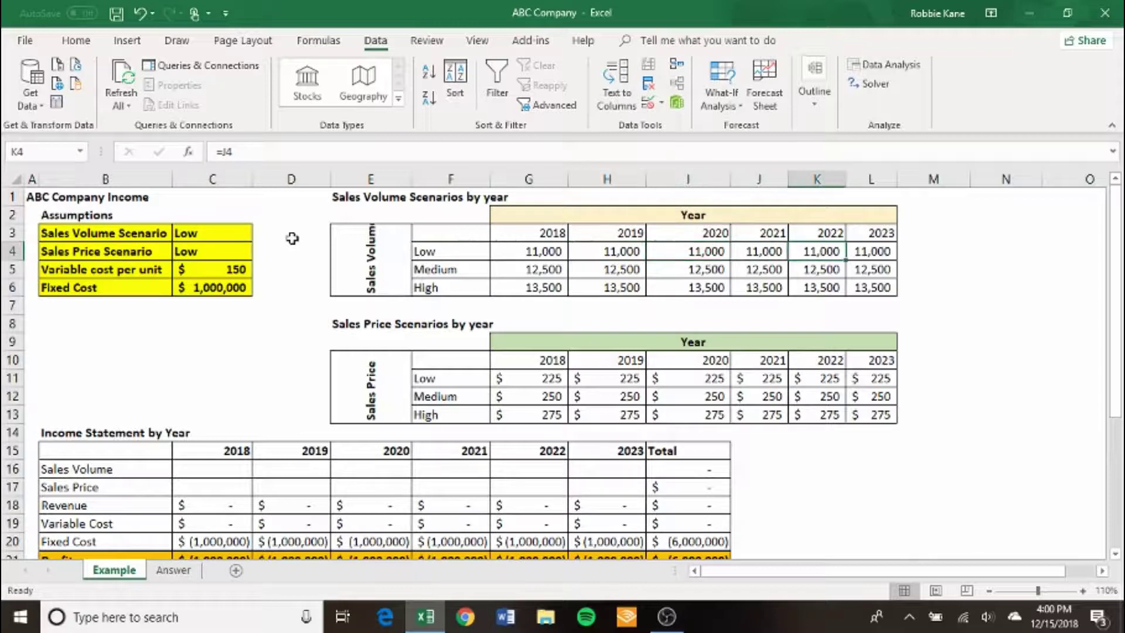
- Examine the 2021 column down through the Sales Volume Scenarios and Sales Price Scenarios tables
key("Left")
key("Down")
key("Down")
key("Down")
key("Down")
key("Down")
key("Down")
key("Down")
key("Down")
key("Down")
key("Down")
key("Up")
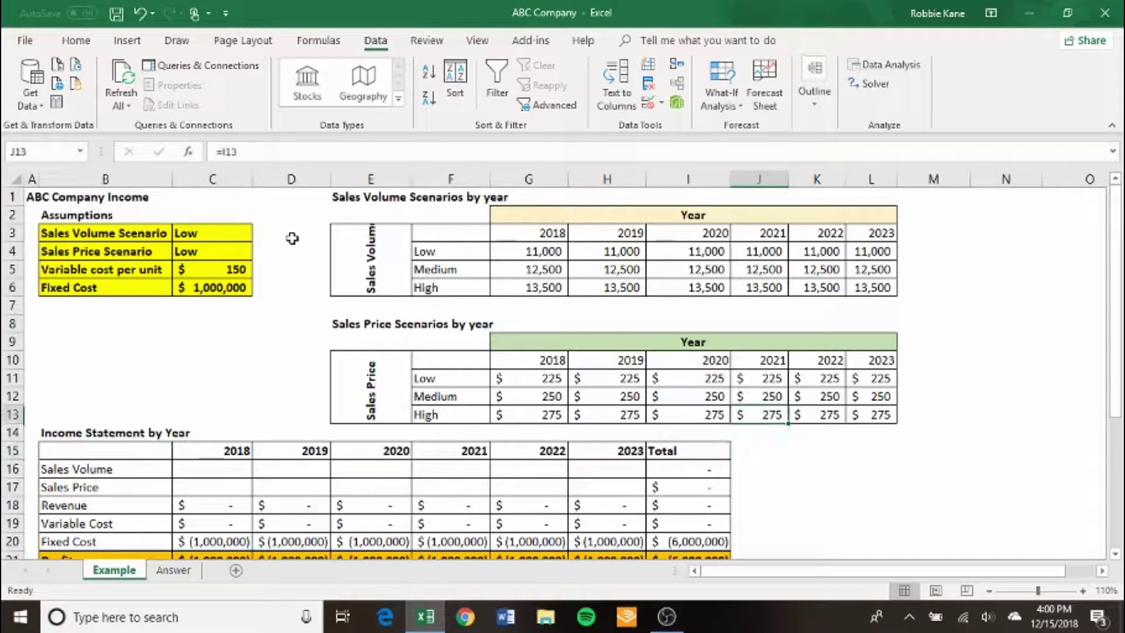
key("Up")
key("Up")
key("Up")
key("Up")
key("Up")
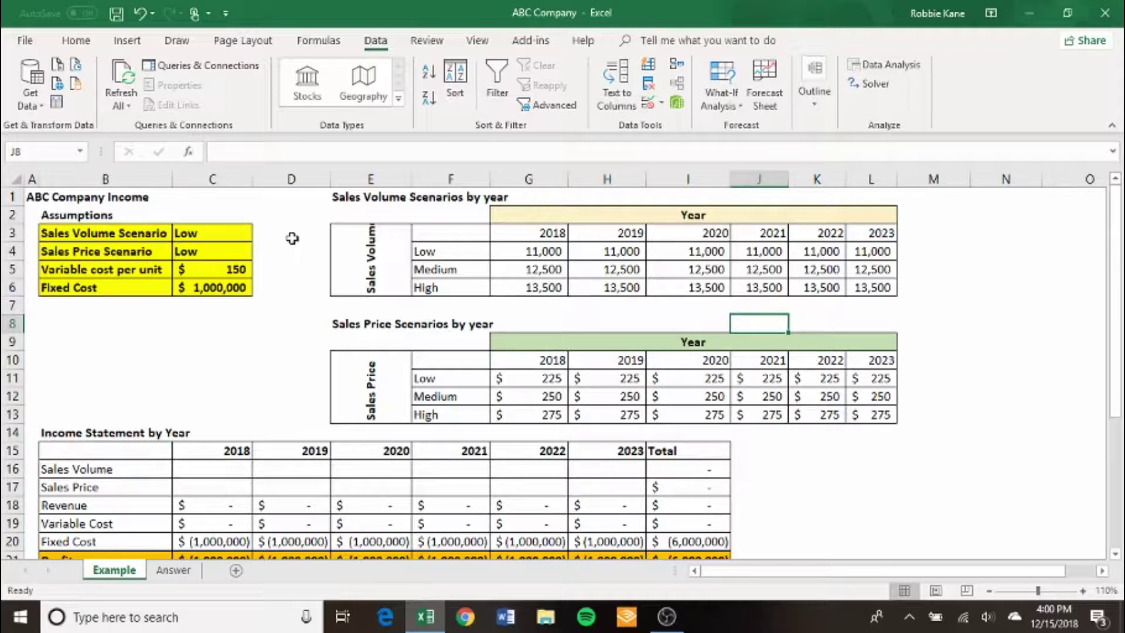
- Review the Sales Volume Scenario selection in C3 of the assumptions
key("Left")
key("Left")
key("Left")
key("Left")
key("Up")
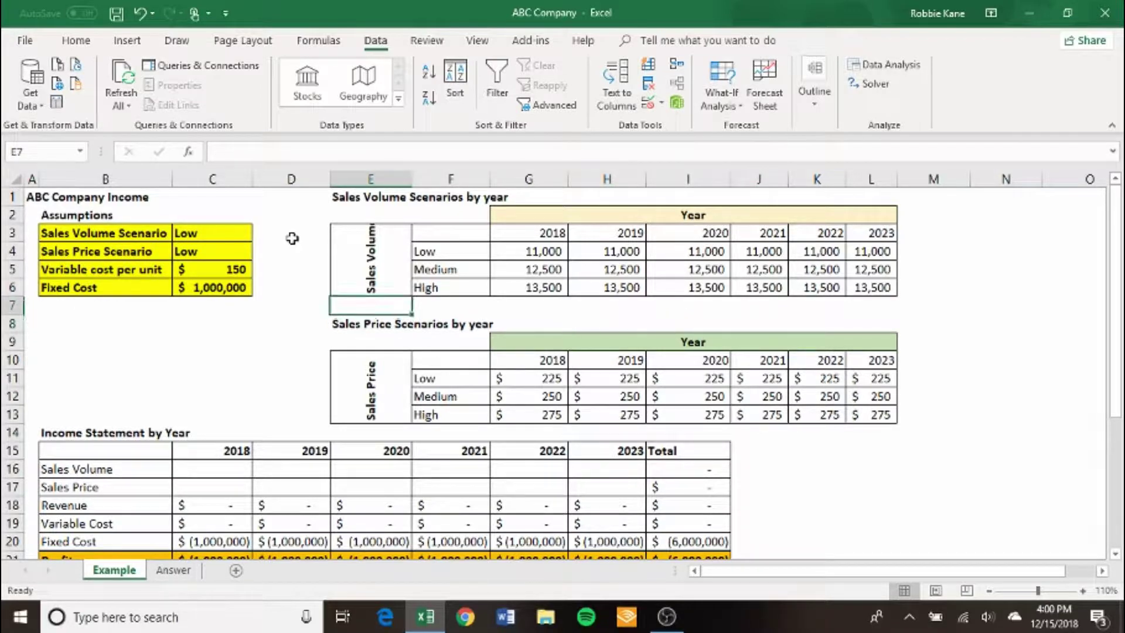
key("Up")
key("Up")
key("Up")
key("Left")
key("Left")
key("Down")
key("Down")
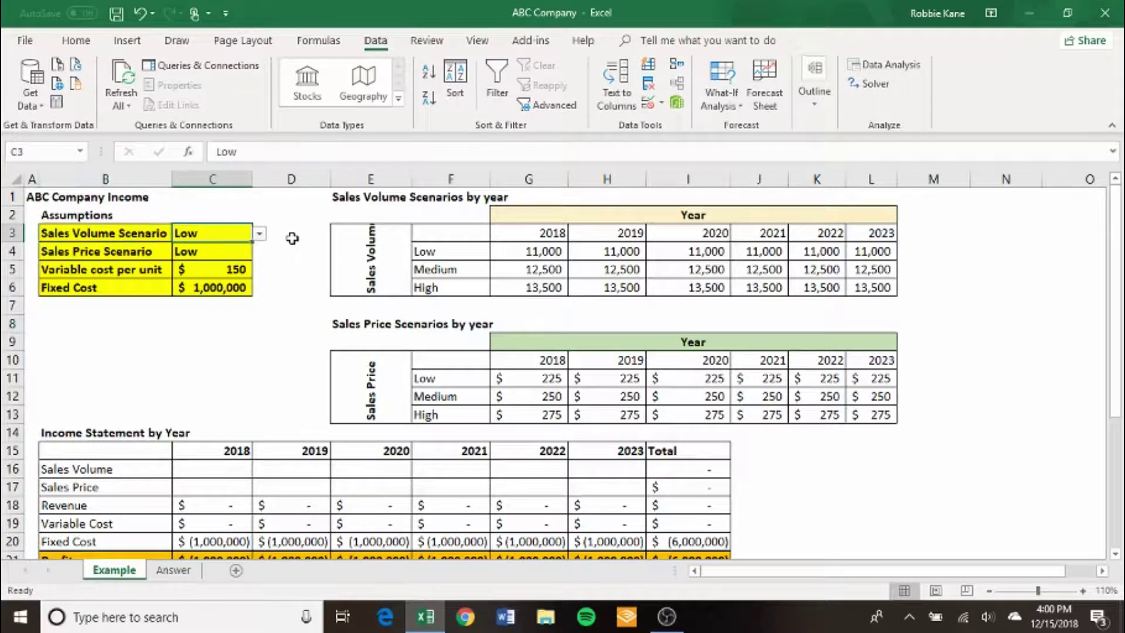
- Examine the Sales Volume Scenarios table from F3 across the scenario rows and years
key("Right")
key("Right")
key("Right")
key("Right")
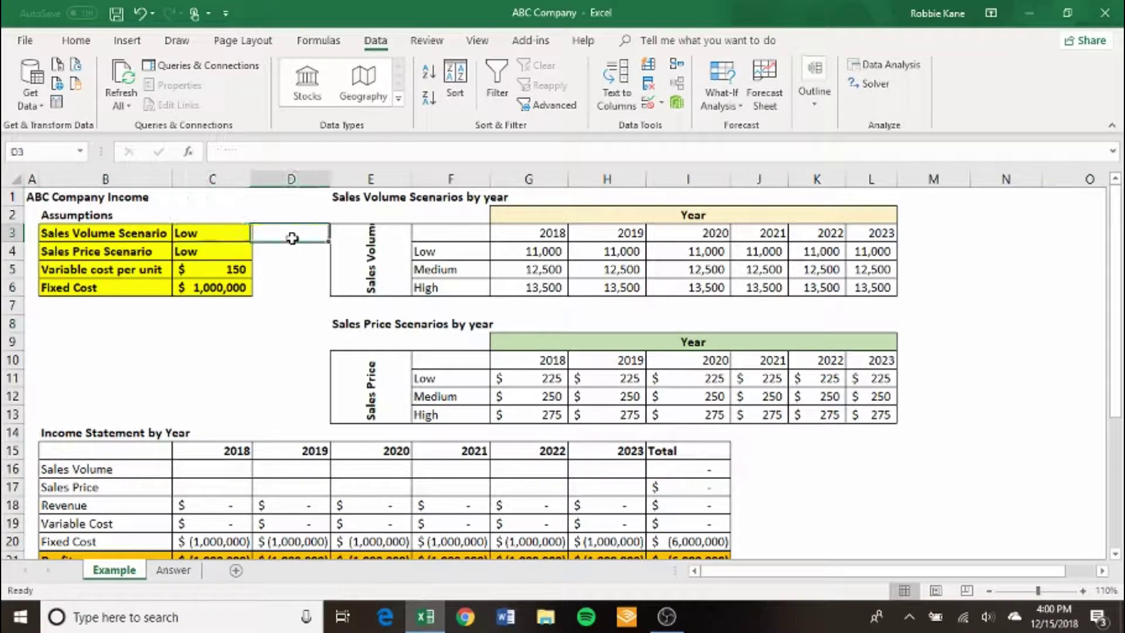
key("Left")
key("shift+Down")
key("shift+Down")
key("shift+Down")
key("shift+Right")
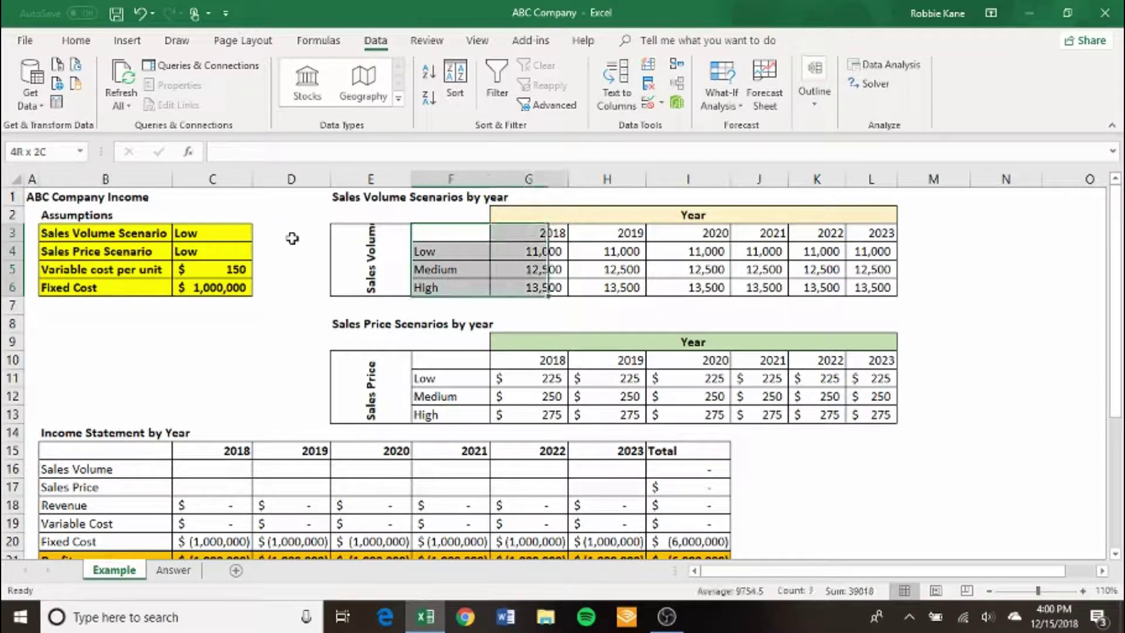
key("shift+Right")
key("shift+Right")
key("shift+Right")
key("shift+Right")
key("shift+Right")
key("Left")
key("shift+Right")
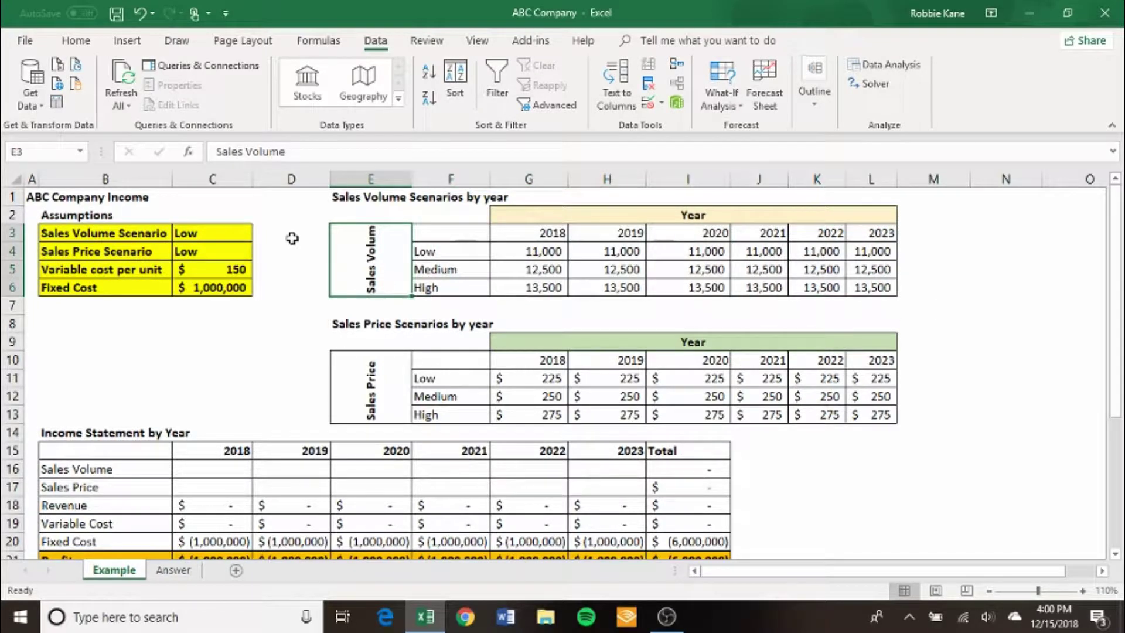
key("Left")
key("Left")
key("Down")
key("Down")
key("Down")
key("Down")
key("Down")
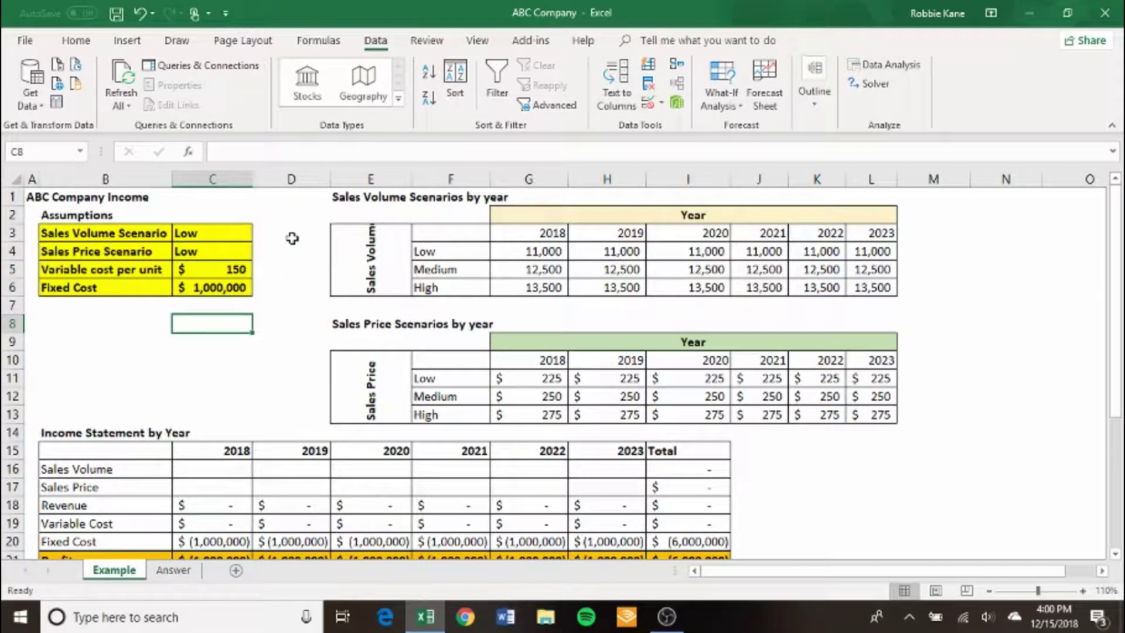
key("Left")
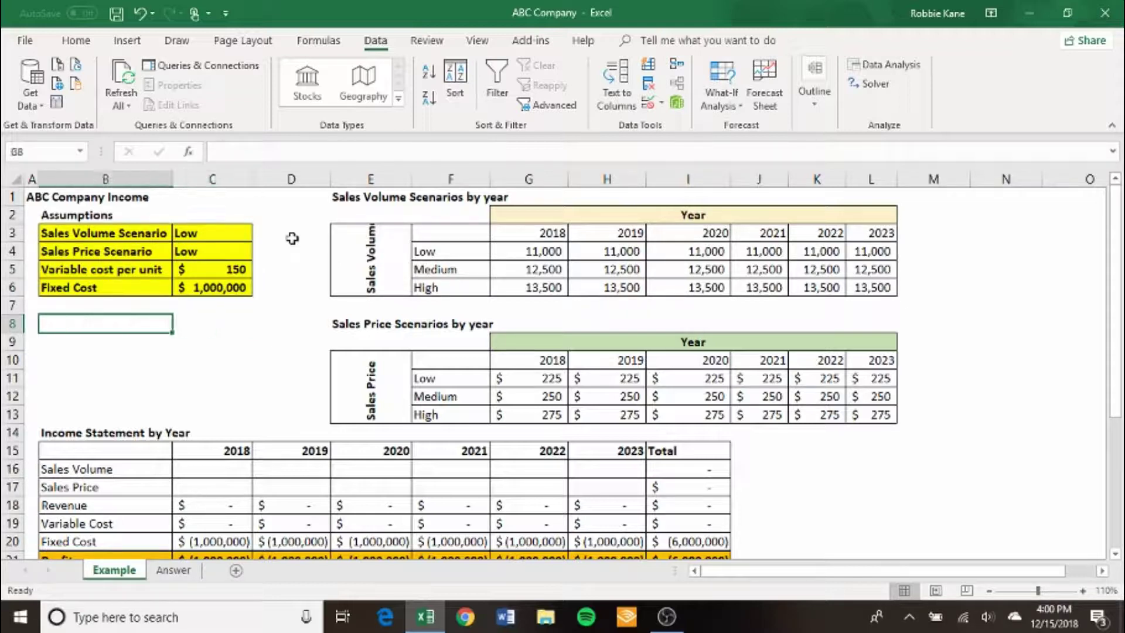
- Review the empty Sales Volume and Sales Price rows of the income statement across the years
key("Right")
key("Right")
key("Down")
key("Down")
key("Down")
key("Down")
key("Down")
key("Down")
key("Down")
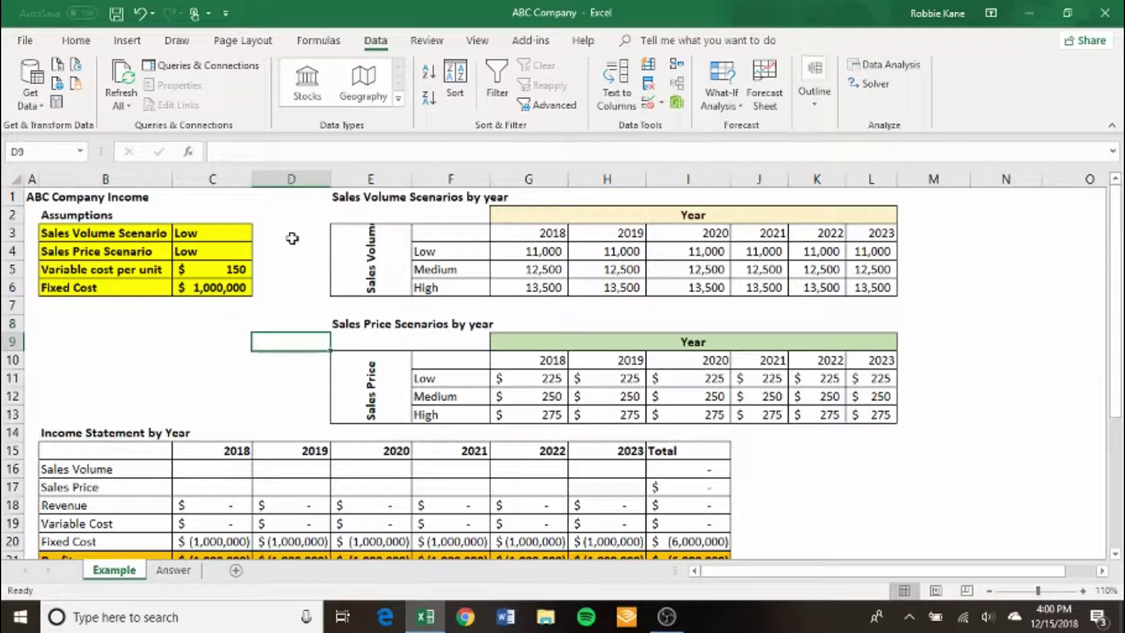
key("Left")
key("Down")
key("Right")
key("Right")
key("Right")
key("Right")
key("Right")
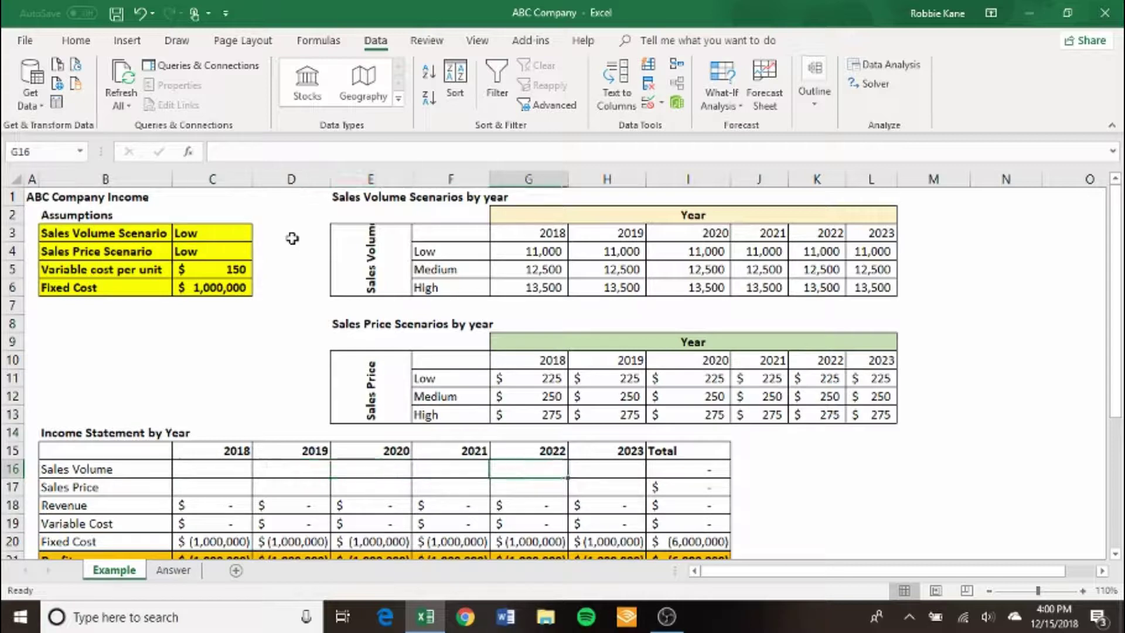
key("Down")
key("Left")
key("Left")
key("Left")
key("Left")
key("Left")
key("Left")
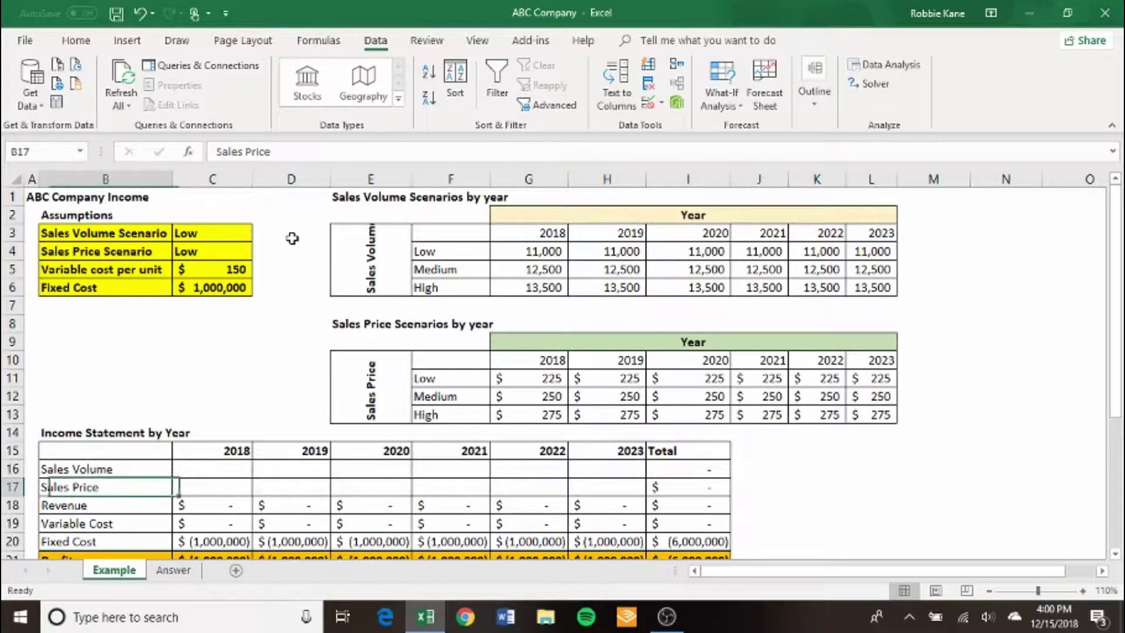
- Enter the label "volume" in B9, below the assumptions
key("Up")
key("Up")
key("Up")
key("Up")
key("Up")
key("Up")
key("Up")
key("Right")
key("Up")
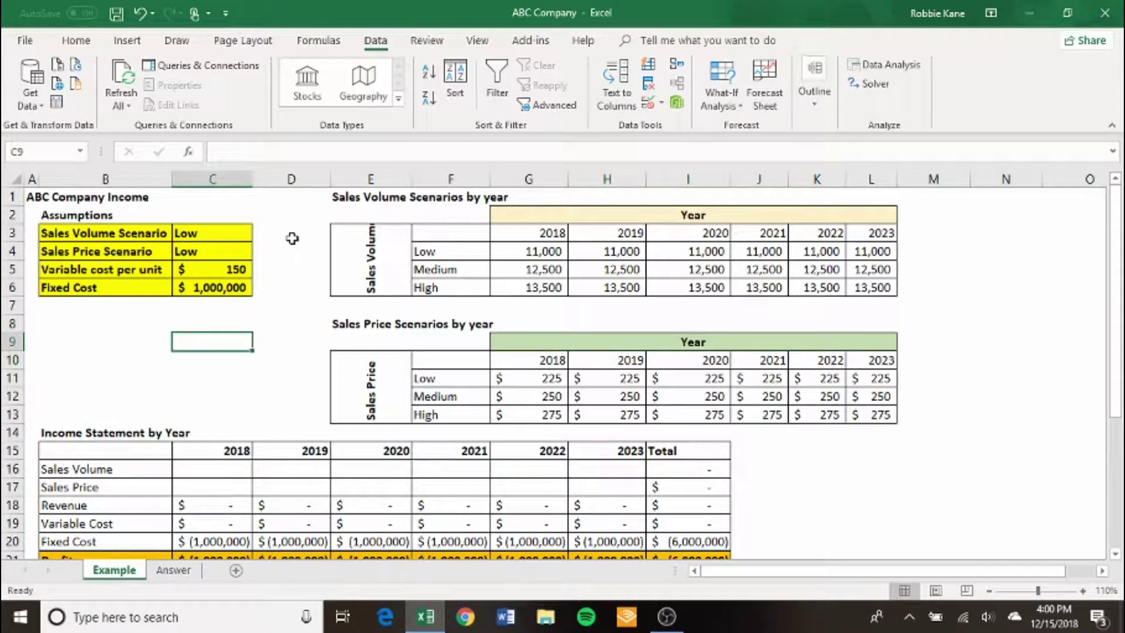
key("Left")
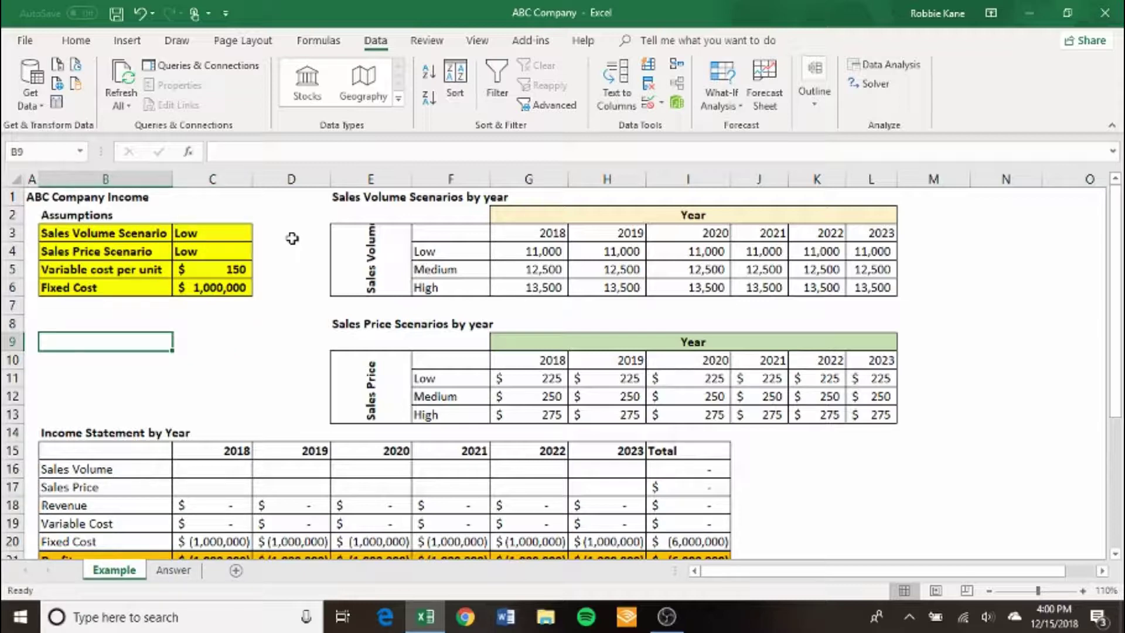
type("volume")
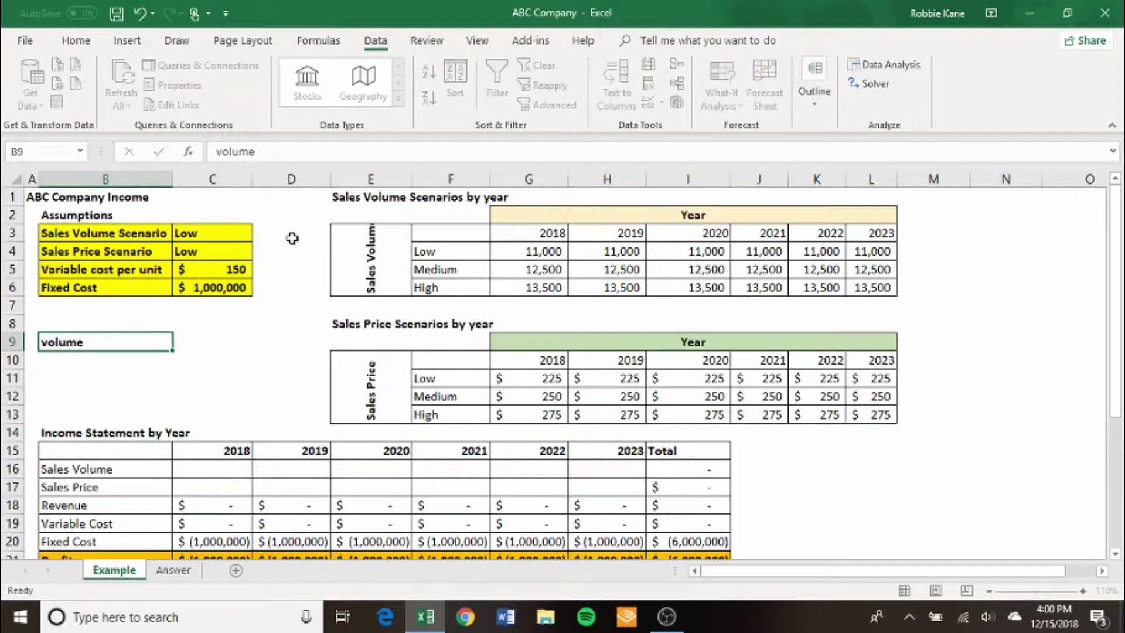
key("Tab")
type("=")
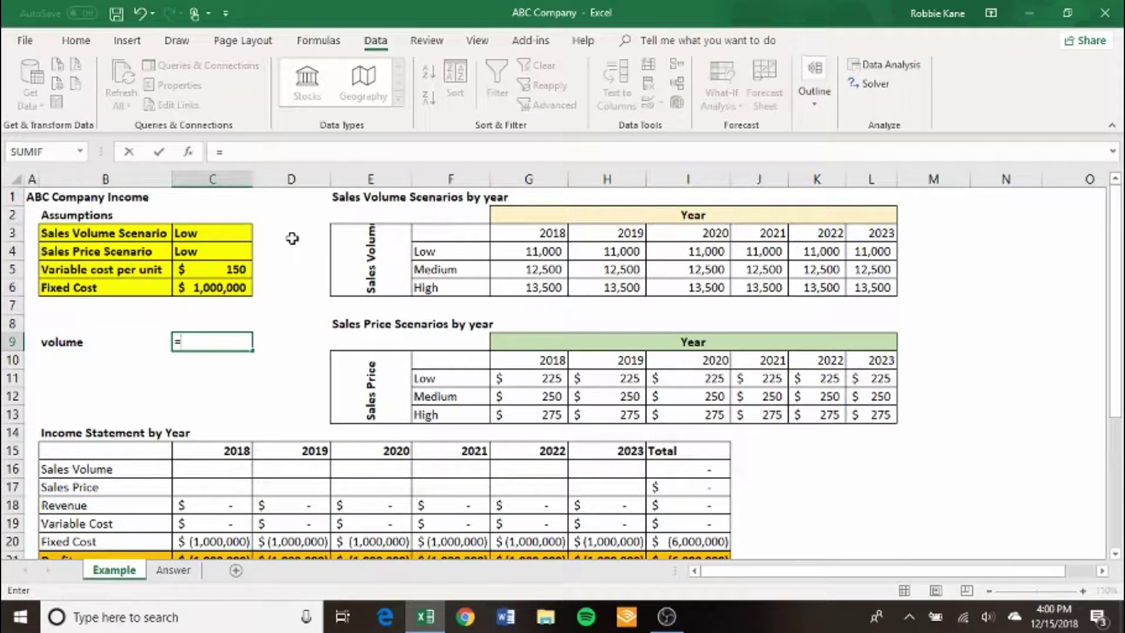
key("Escape")
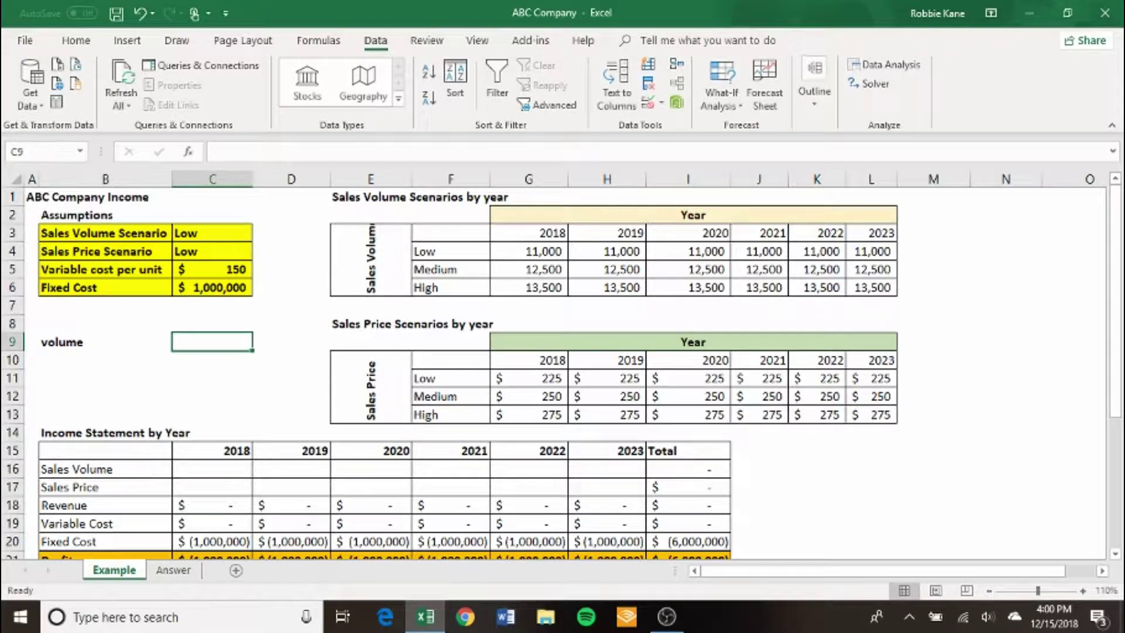
- Enter =MATCH(C3,F4:F6,0) in C9 to find the selected sales volume scenario's position with an exact match
left_click(1083, 591)
left_click(1083, 590)
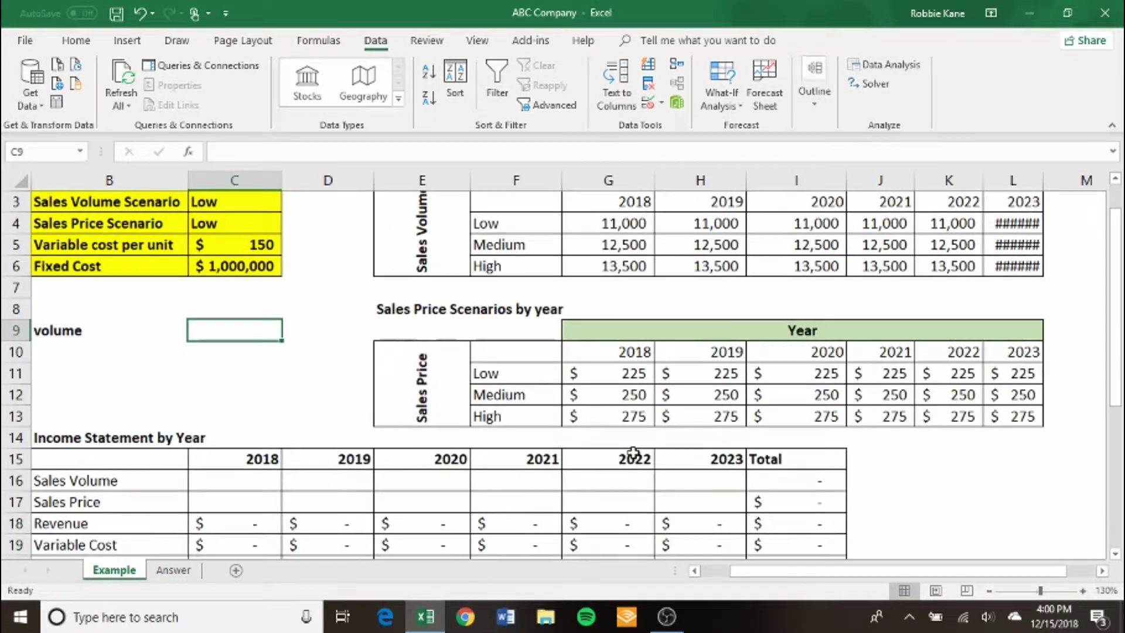
type("=matc")
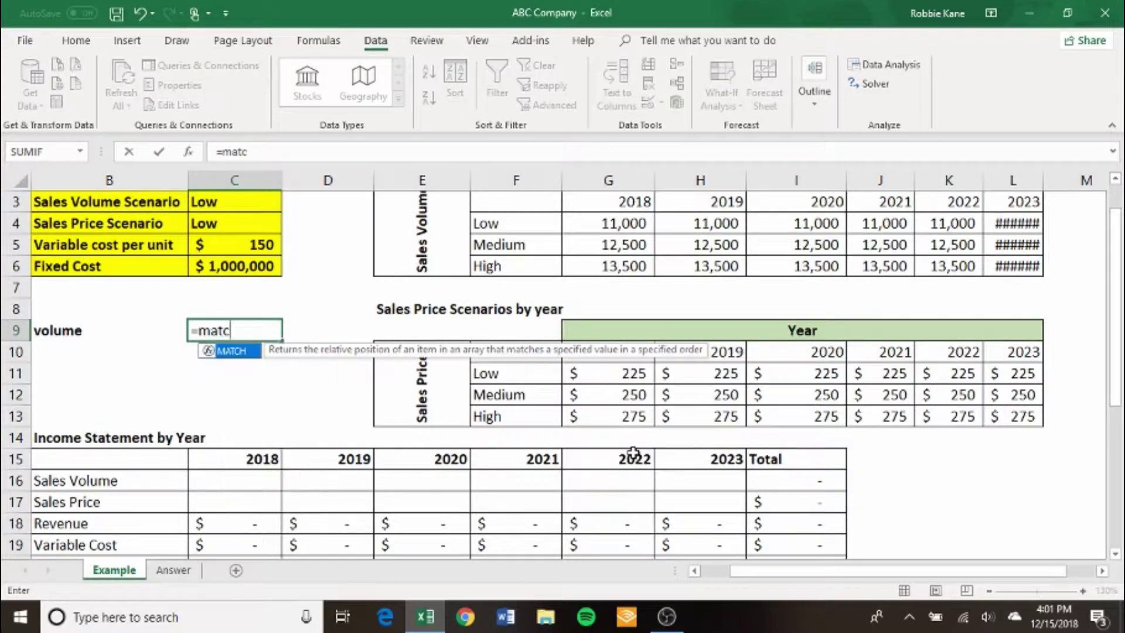
type("h")
key("Tab")
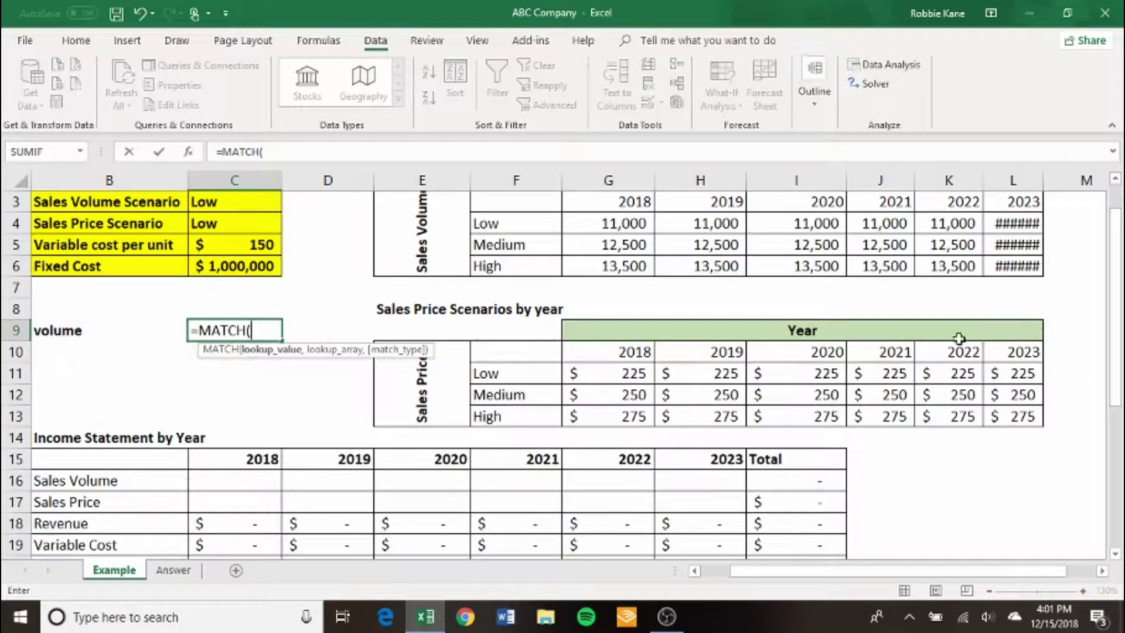
left_click_drag(1117, 235, 1118, 218)
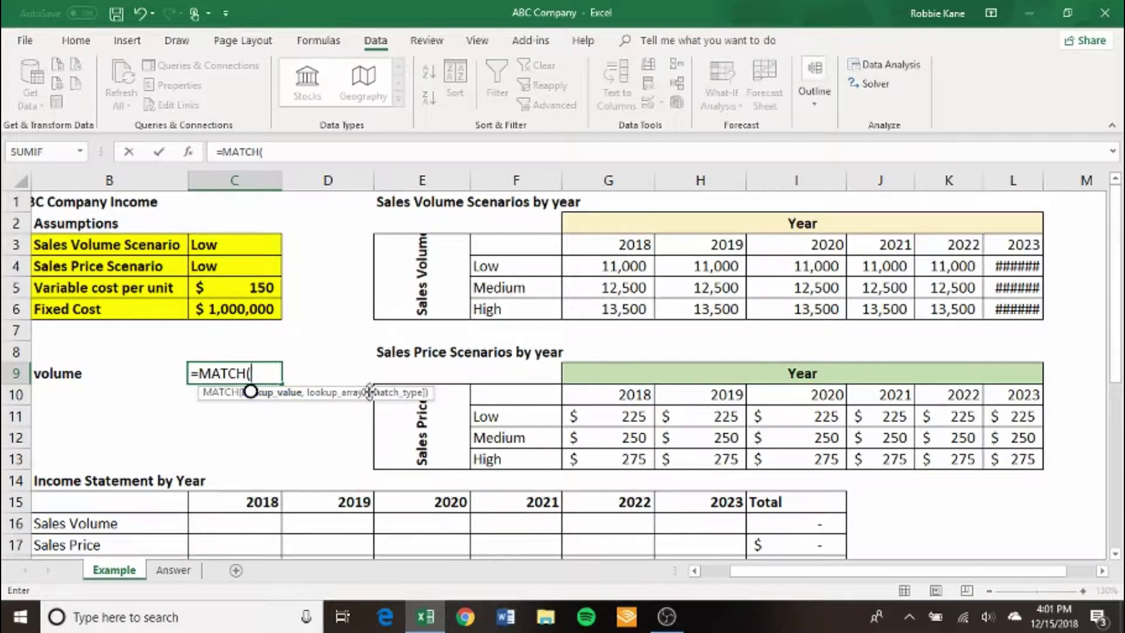
left_click(249, 249)
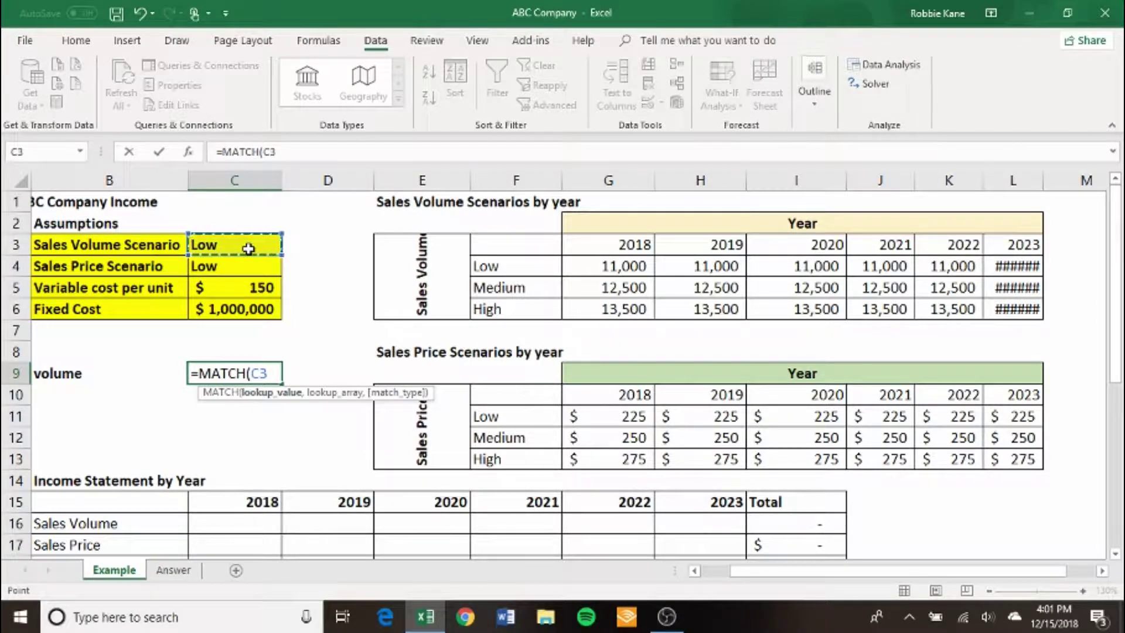
type(",")
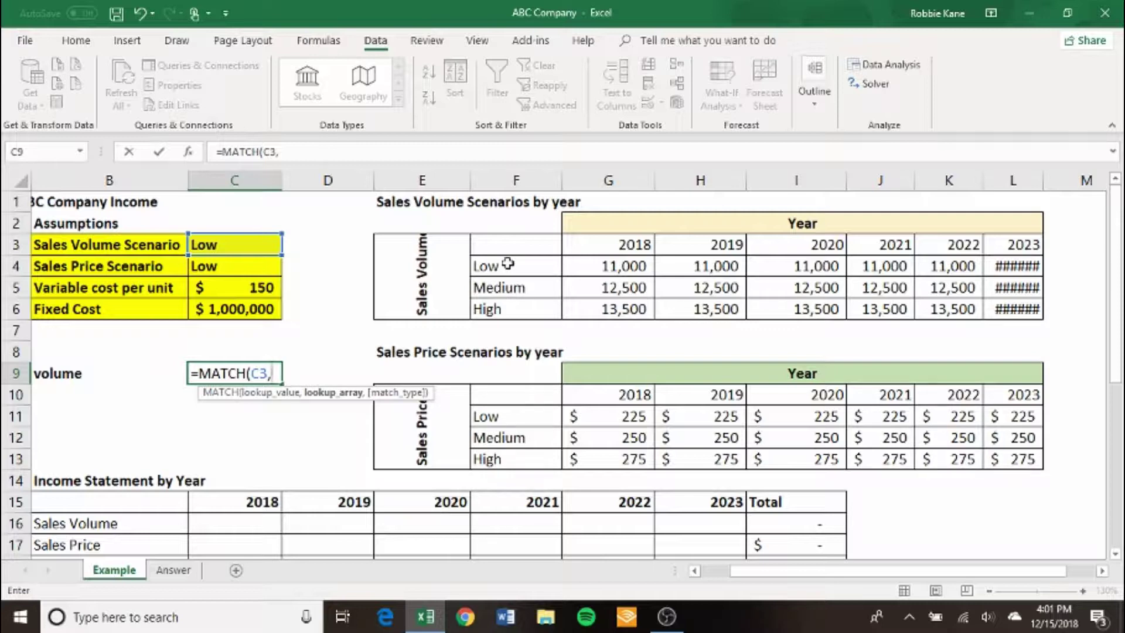
left_click_drag(507, 264, 503, 304)
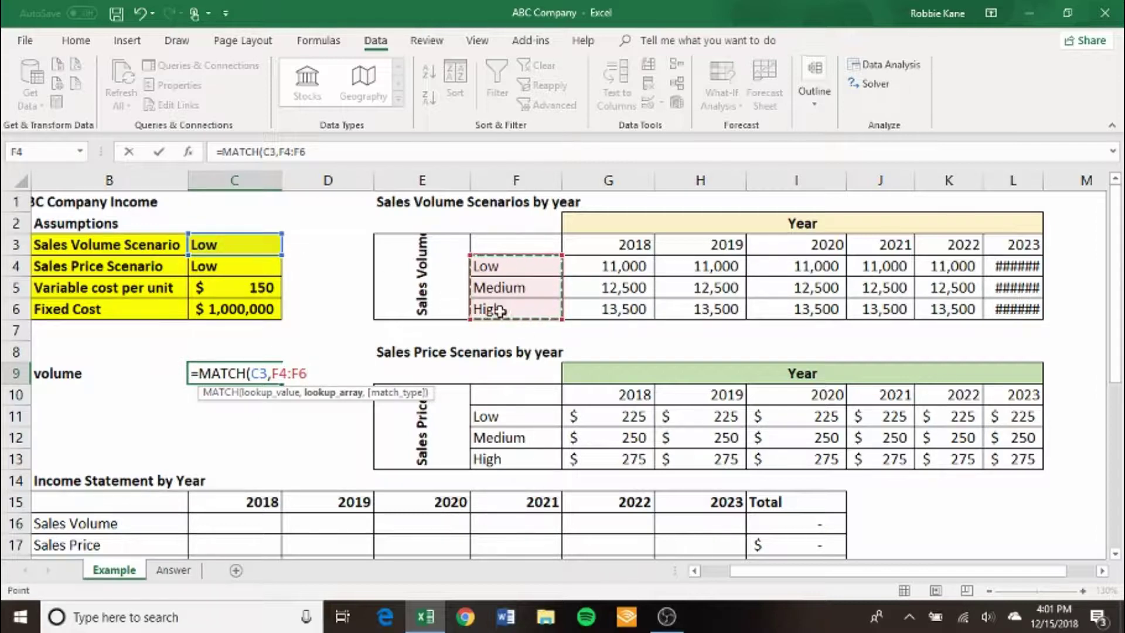
type(",")
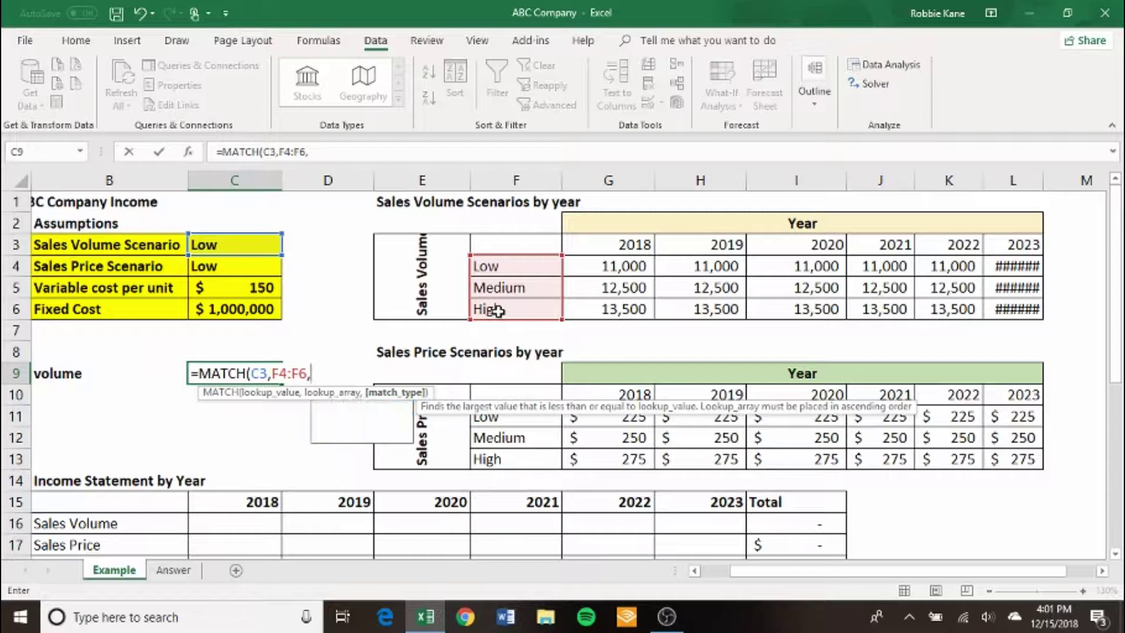
type("0)")
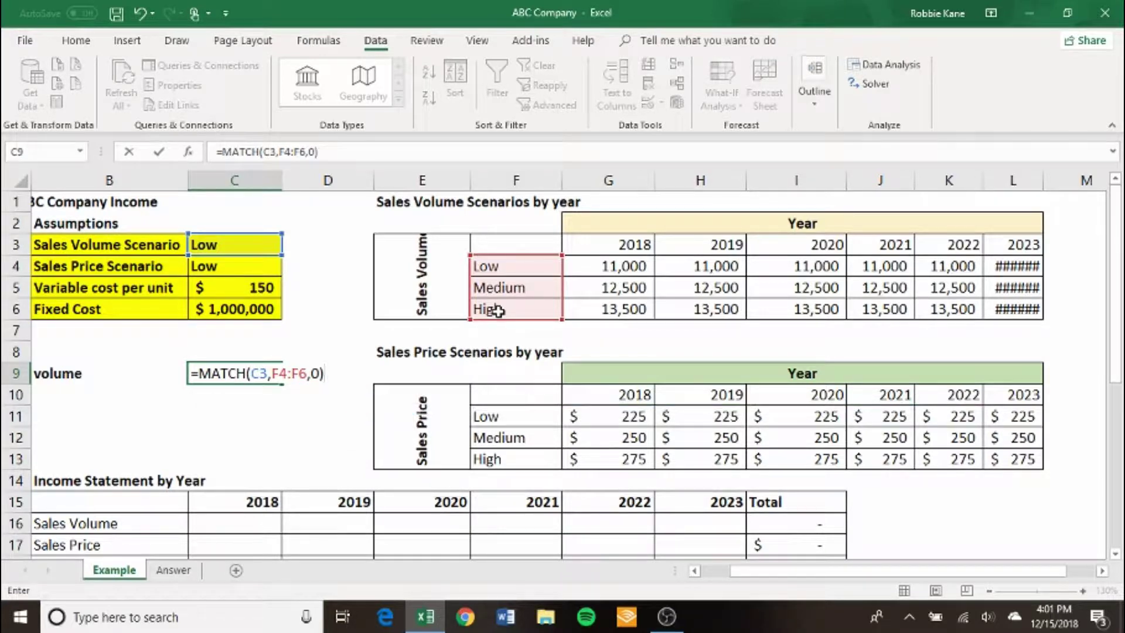
key("Return")
key("Up")
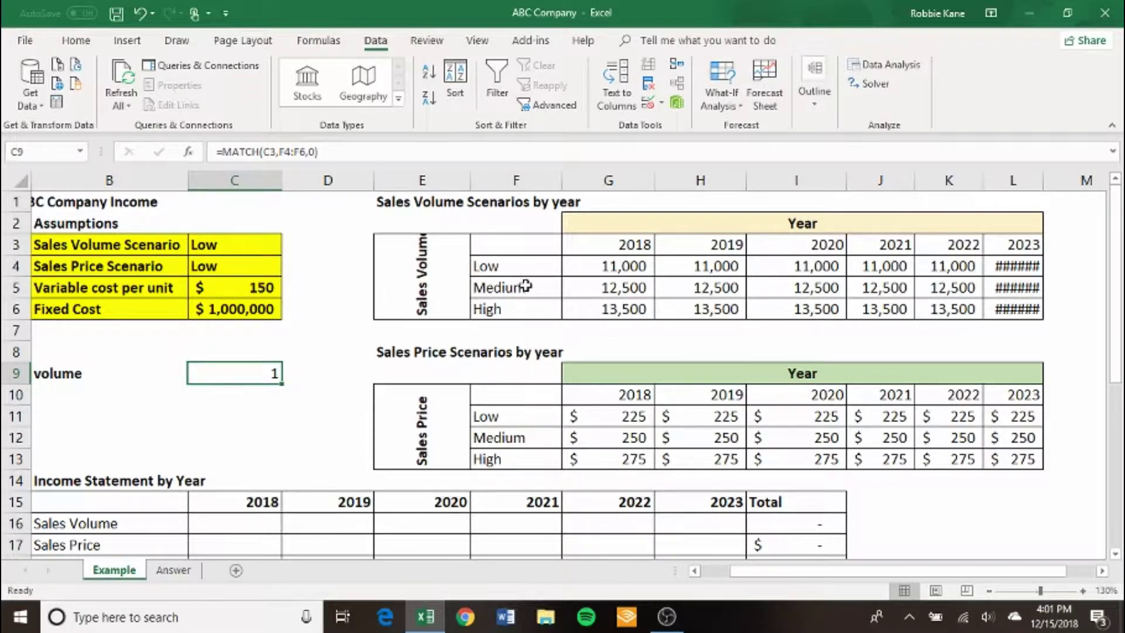
- Test the volume match by switching the Sales Volume Scenario in C3 to Medium and finally to High
left_click_drag(520, 266, 513, 307)
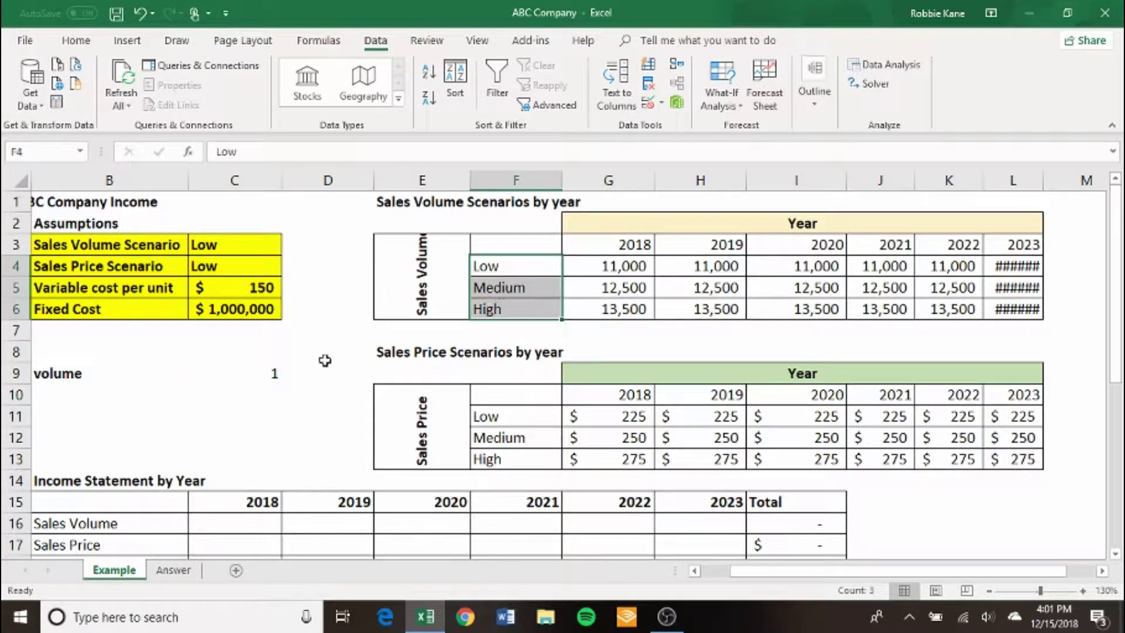
left_click(265, 247)
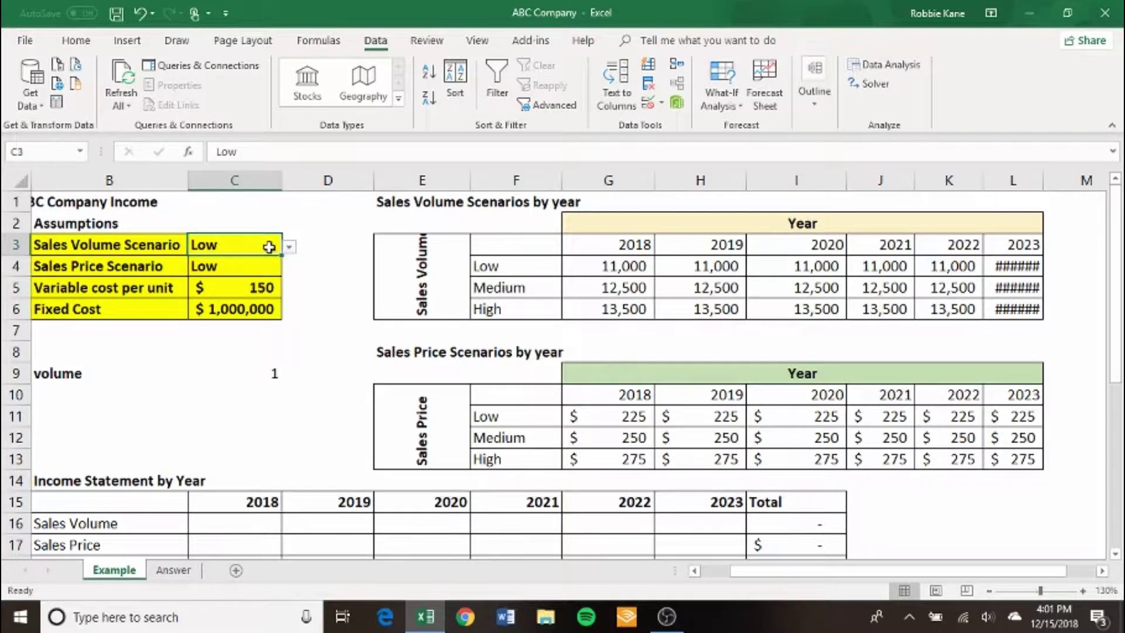
left_click(289, 249)
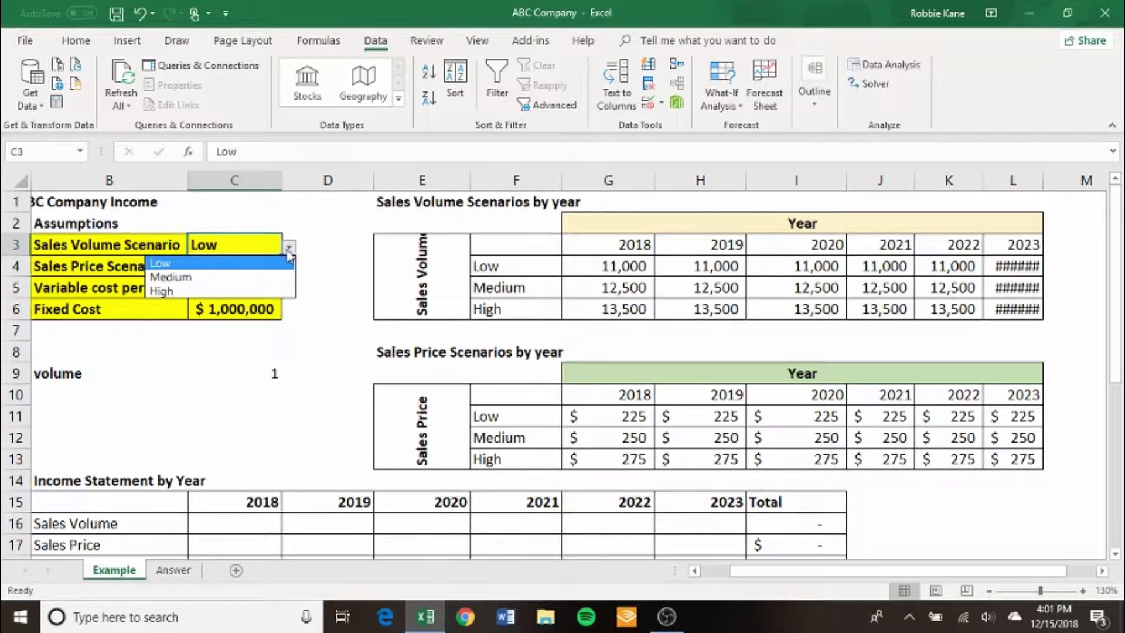
left_click(257, 278)
left_click(289, 249)
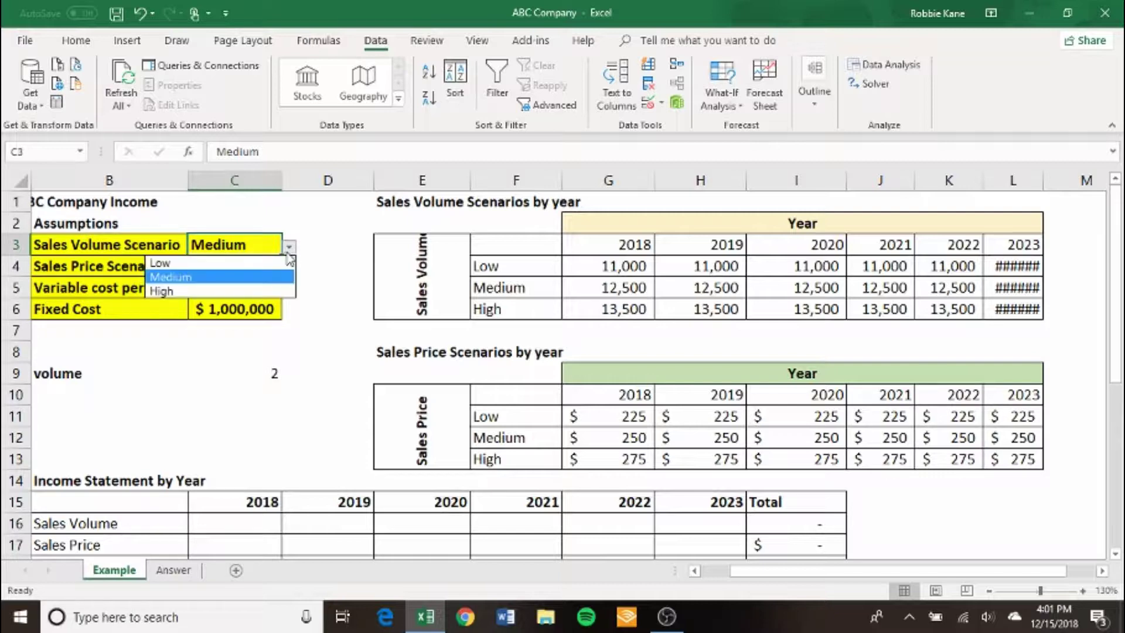
left_click(249, 290)
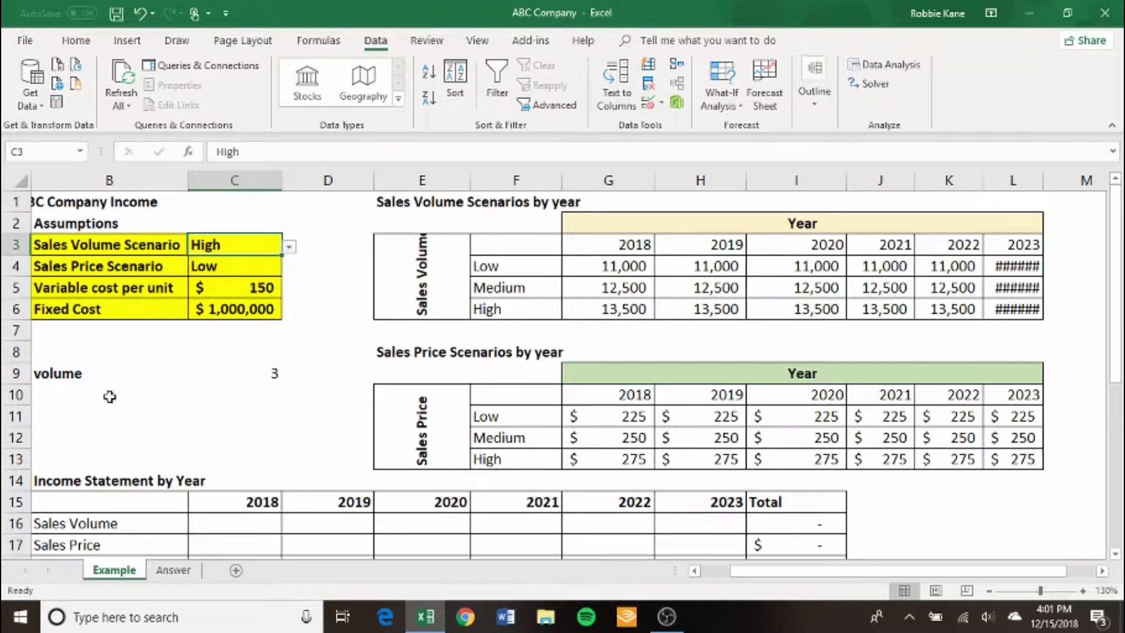
- Enter the label "year" in B10, below the volume label
left_click(89, 395)
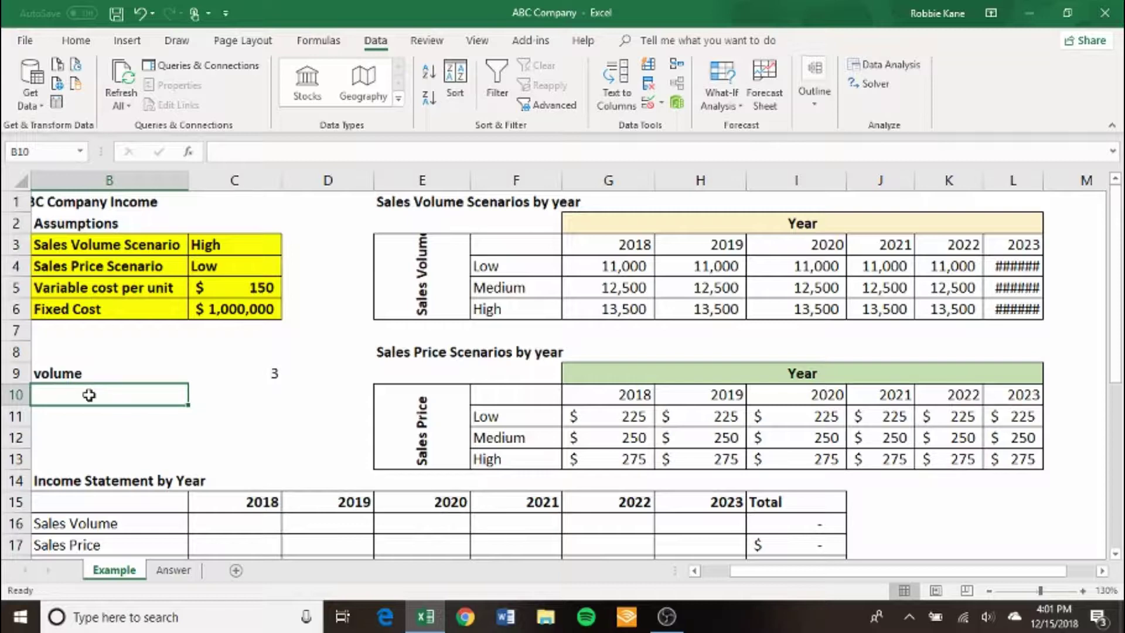
type("year")
key("Tab")
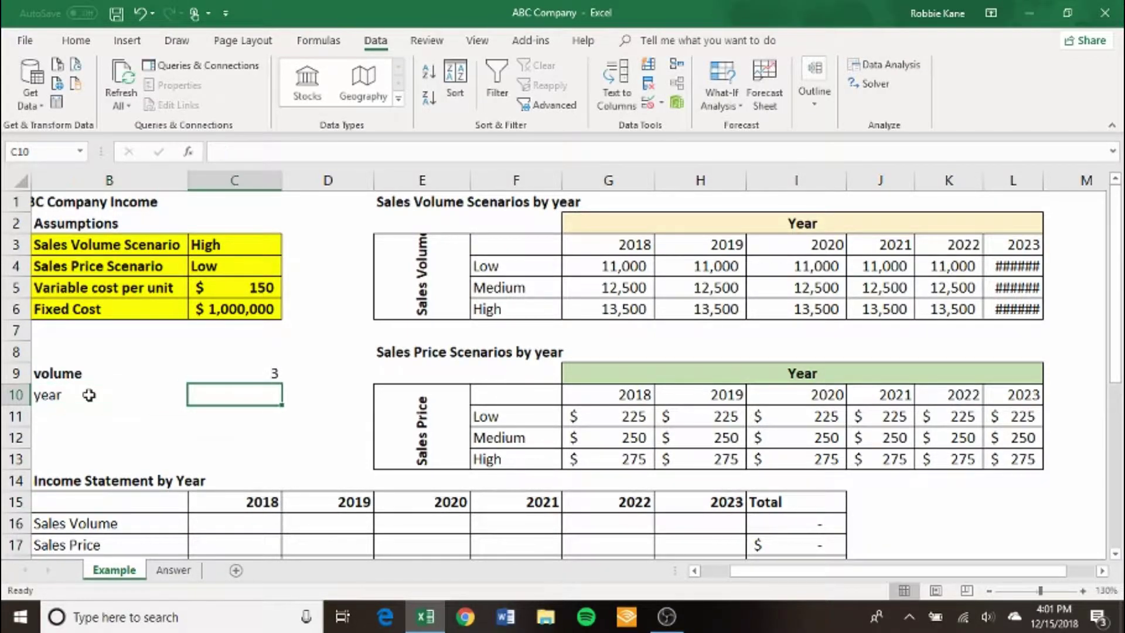
- Enter =MATCH(C15,G3:L3,0) in C10 to find the income statement year's position with an exact match
type("=match")
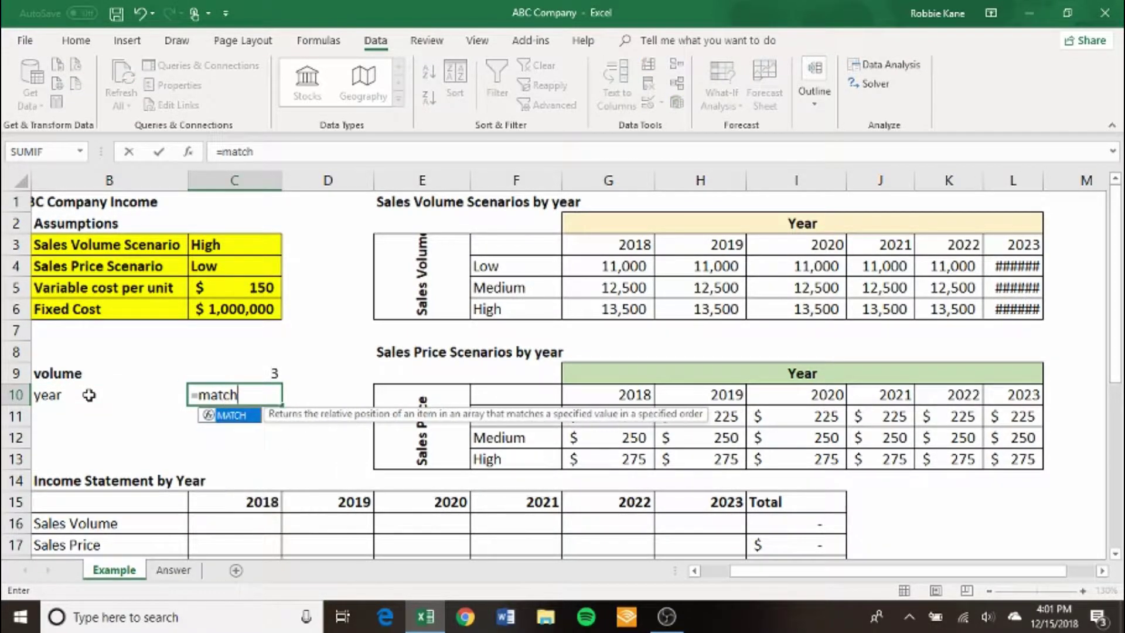
key("Tab")
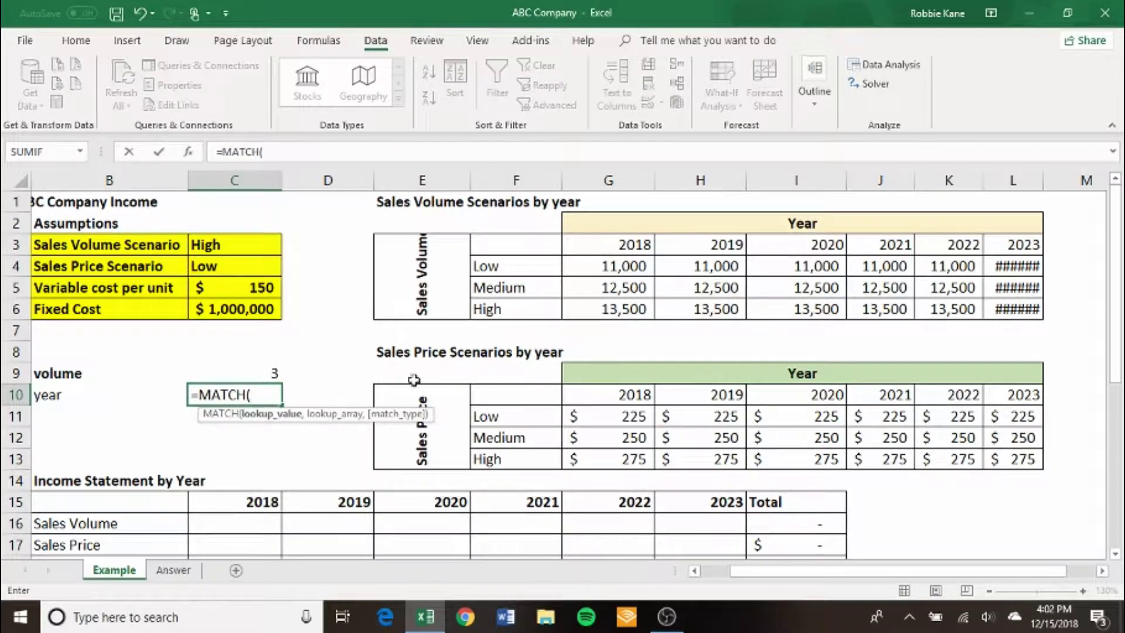
left_click(243, 499)
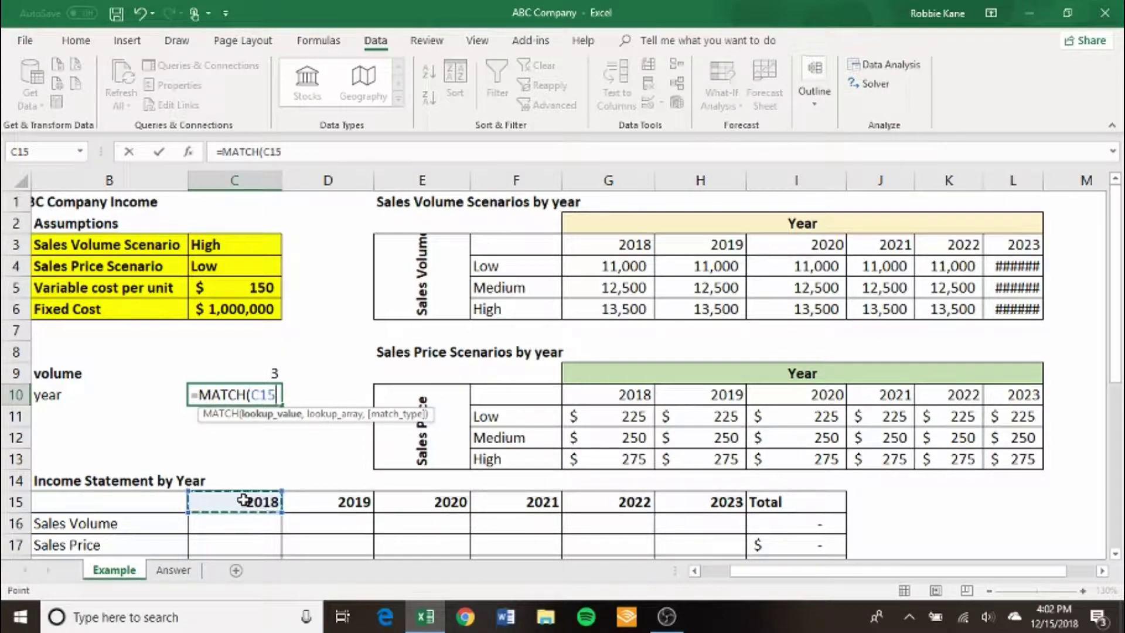
type(",")
left_click_drag(617, 244, 958, 244)
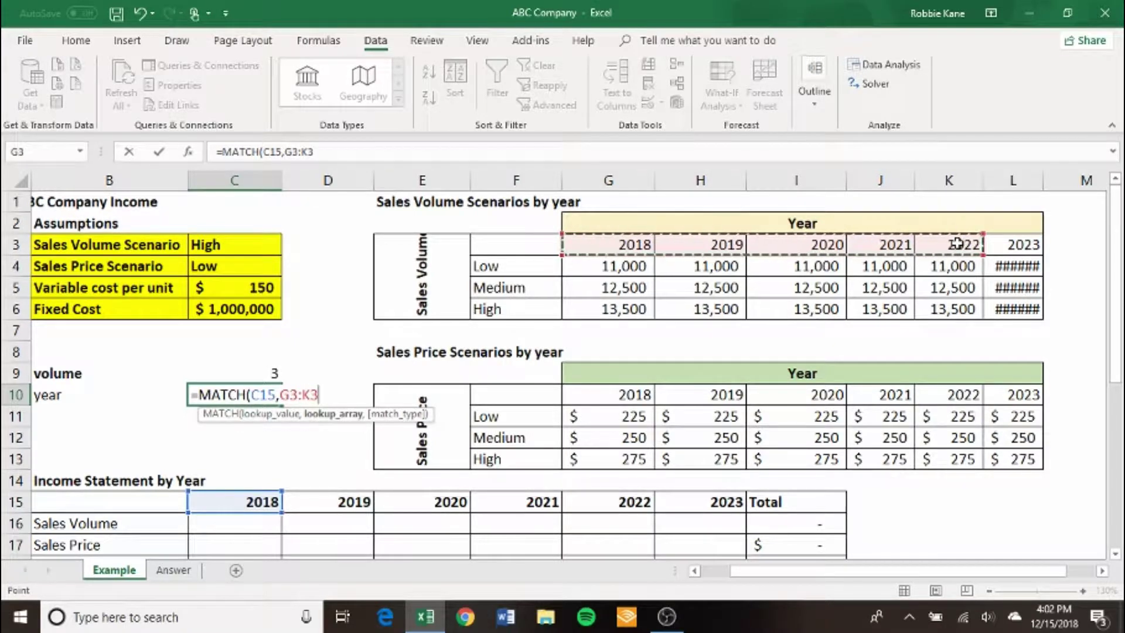
left_click_drag(615, 249, 1034, 252)
type(",")
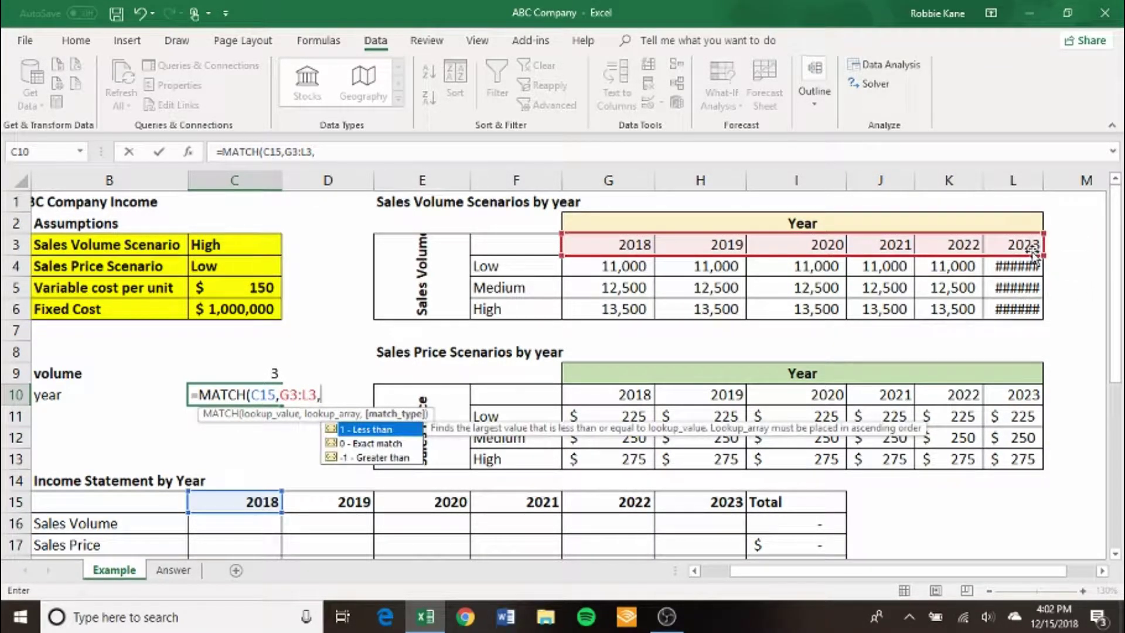
type("0)")
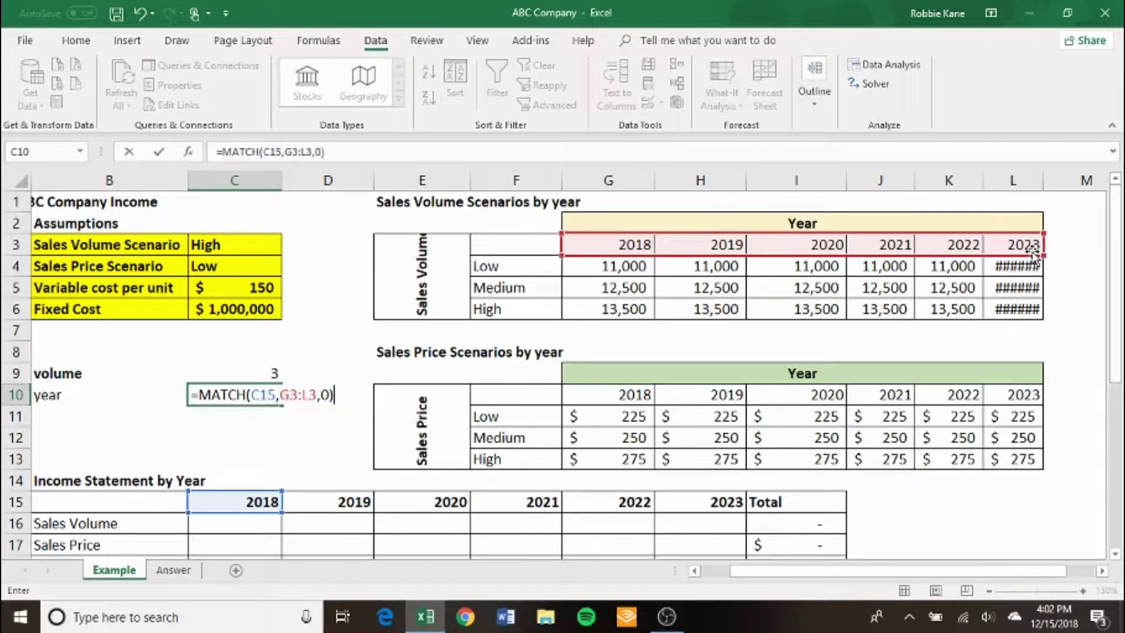
key("Return")
key("Up")
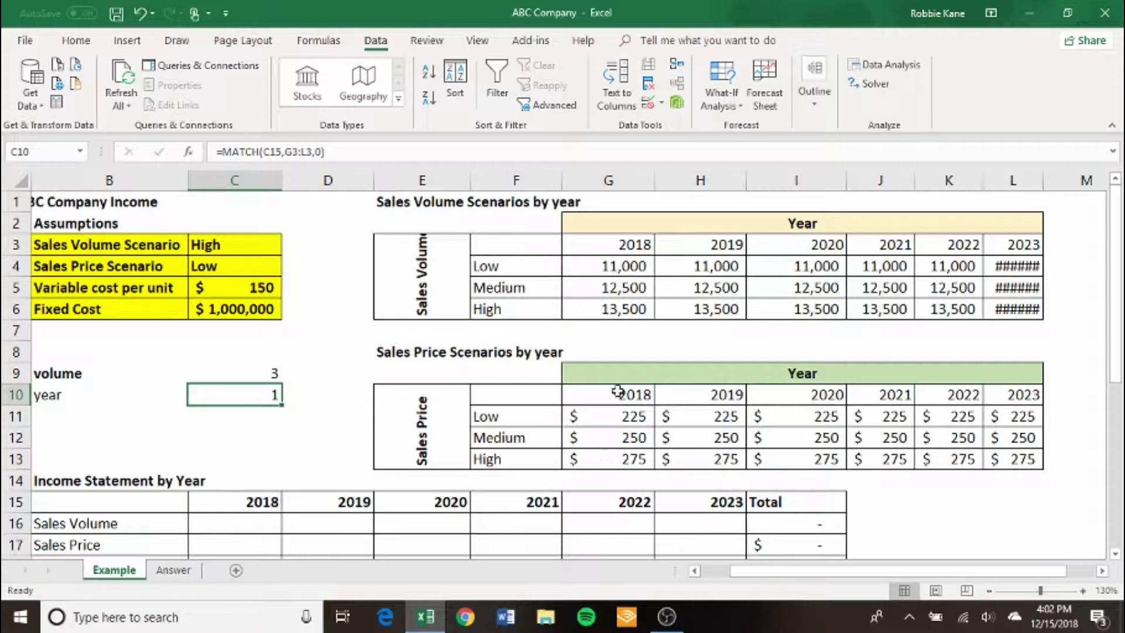
- Test the year match in C10 with the 2021 heading as lookup value, check it against the year row, and undo the change
key("F2")
key("Escape")
double_click(250, 398)
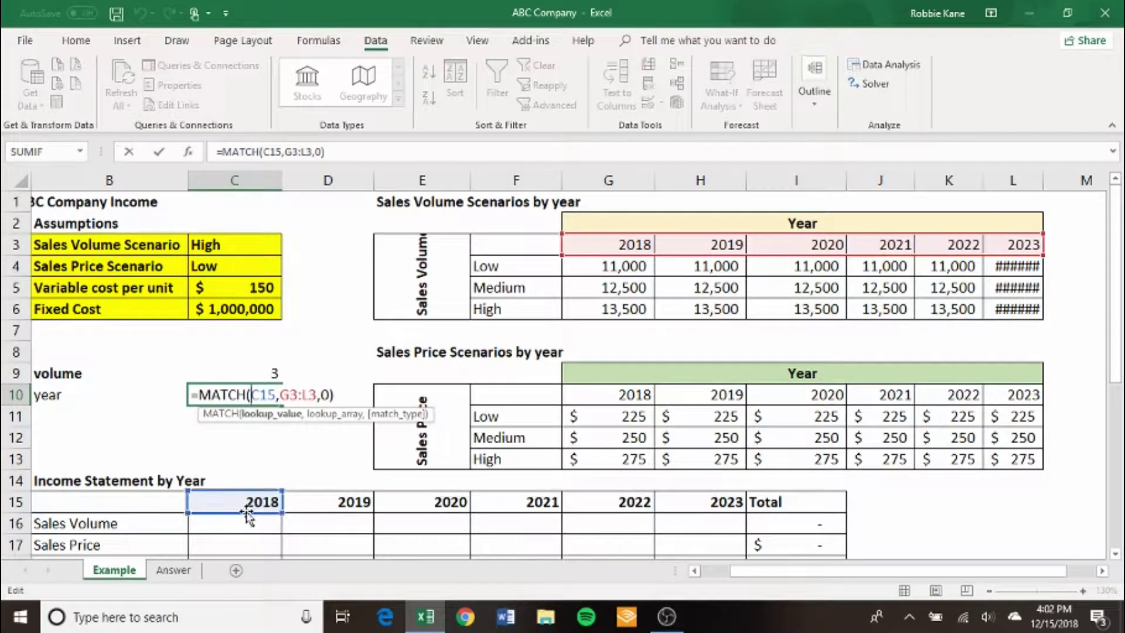
left_click(433, 523)
left_click(523, 503)
key("Return")
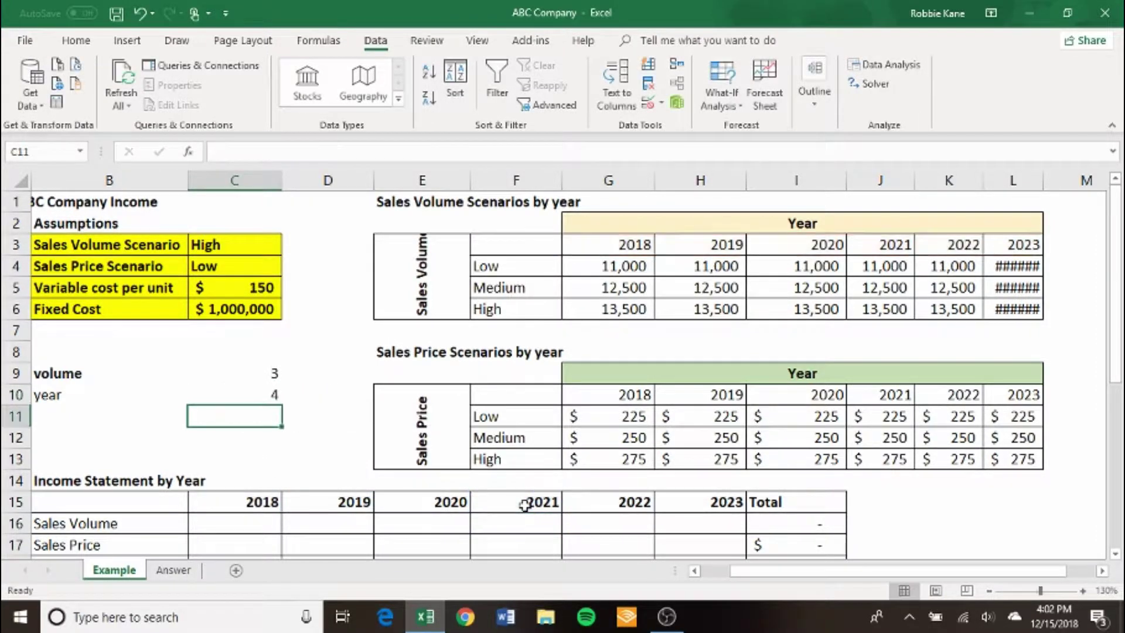
key("Up")
left_click(648, 247)
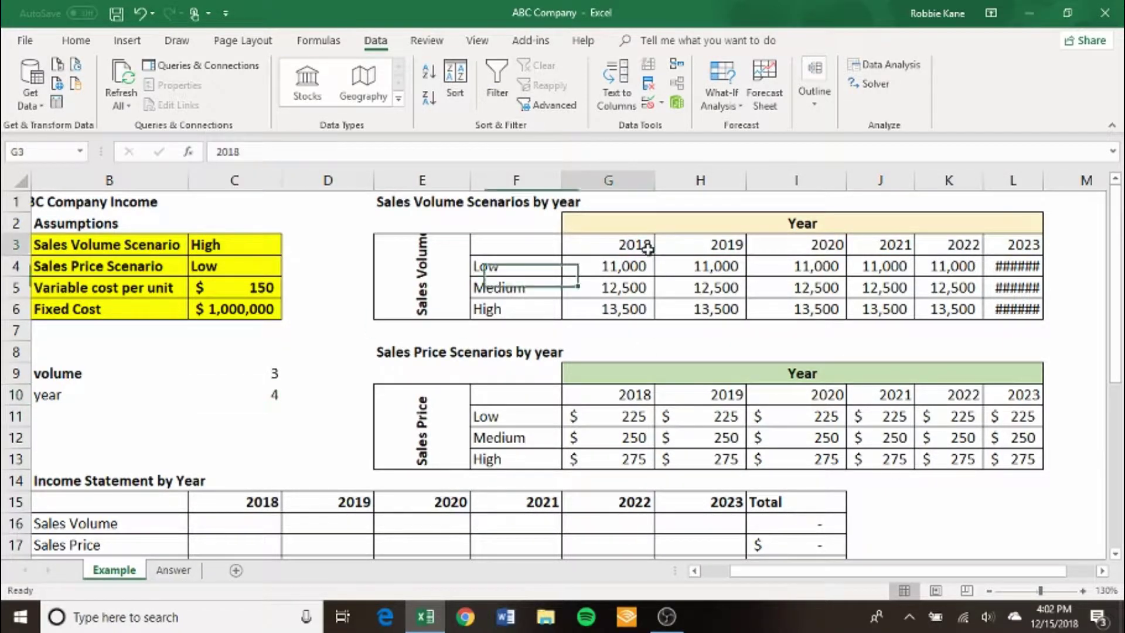
key("Right")
key("Right")
key("Right")
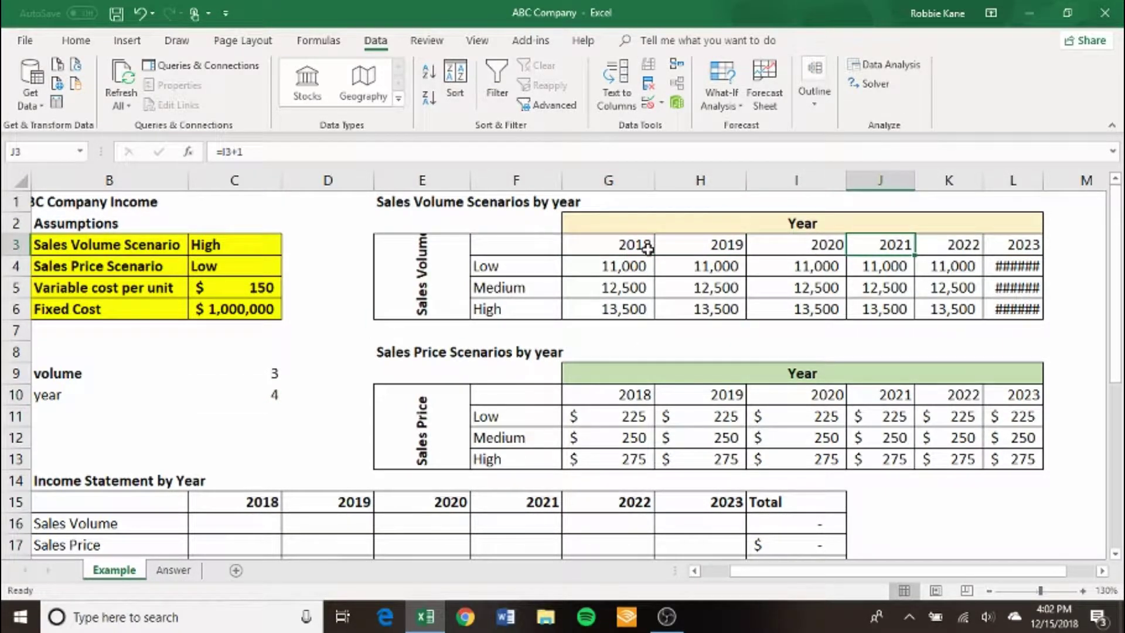
left_click(141, 15)
- Compare the volume match in C9 with the High scenario's 2018 entry in G6 of the sales volume table
left_click(258, 375)
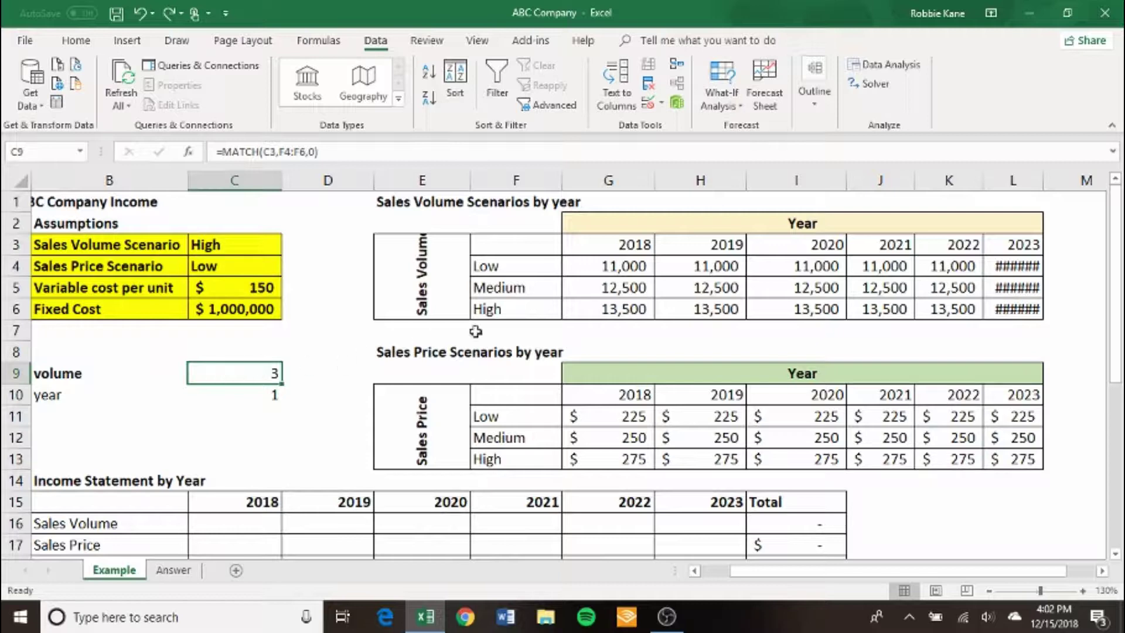
left_click(621, 307)
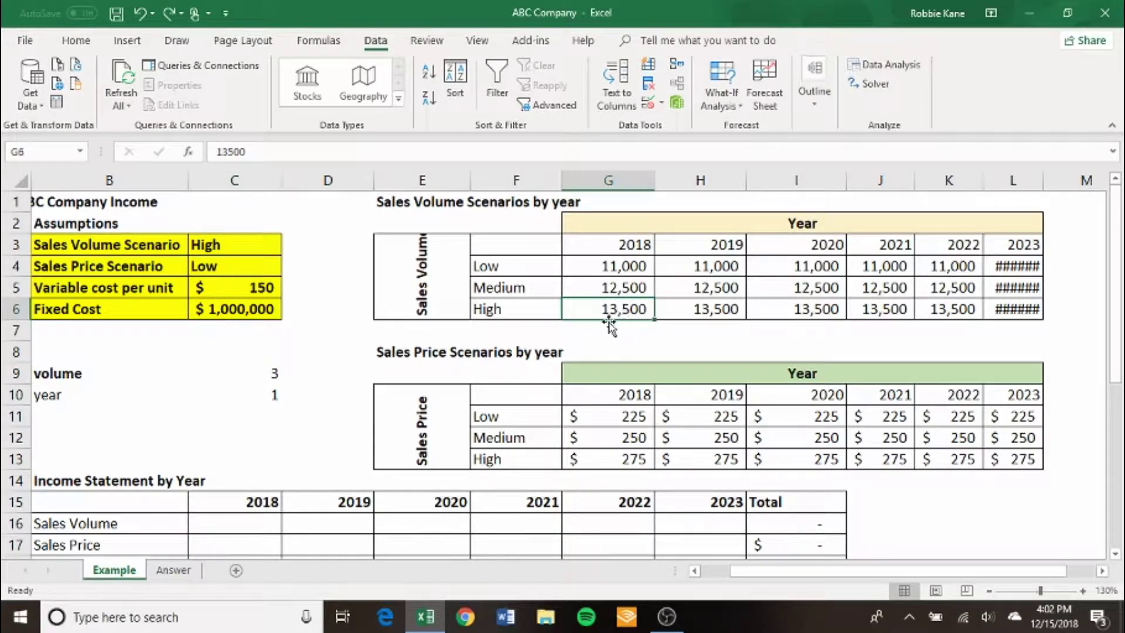
key("Left")
key("Left")
key("Left")
key("Left")
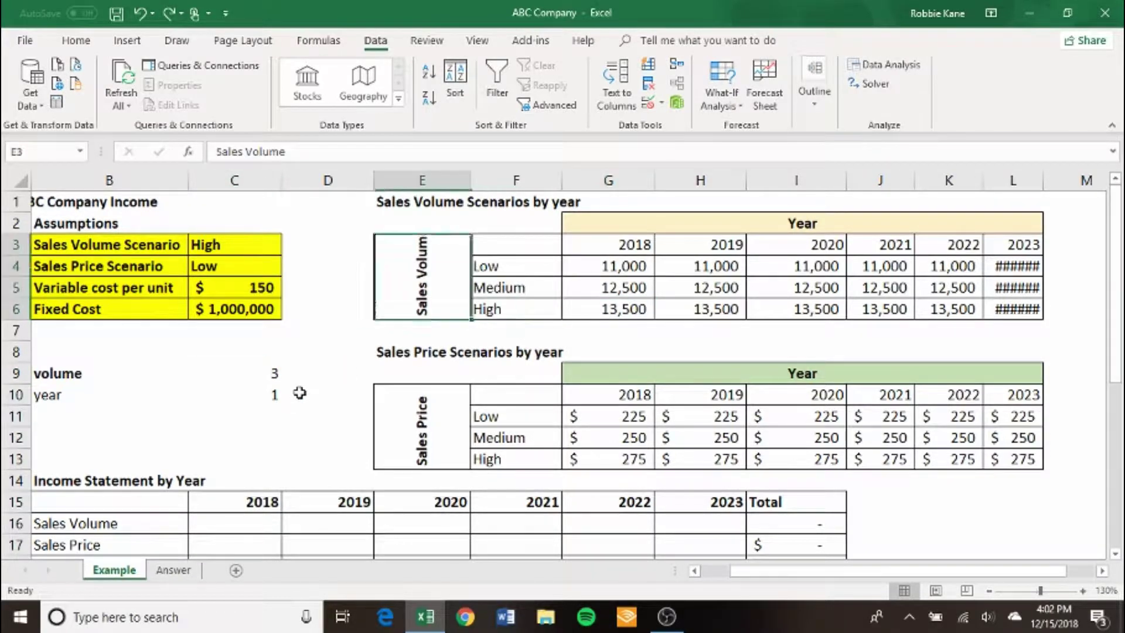
key("Down")
key("Down")
key("Down")
key("Down")
key("Down")
key("Down")
key("Down")
key("Down")
key("Down")
key("Down")
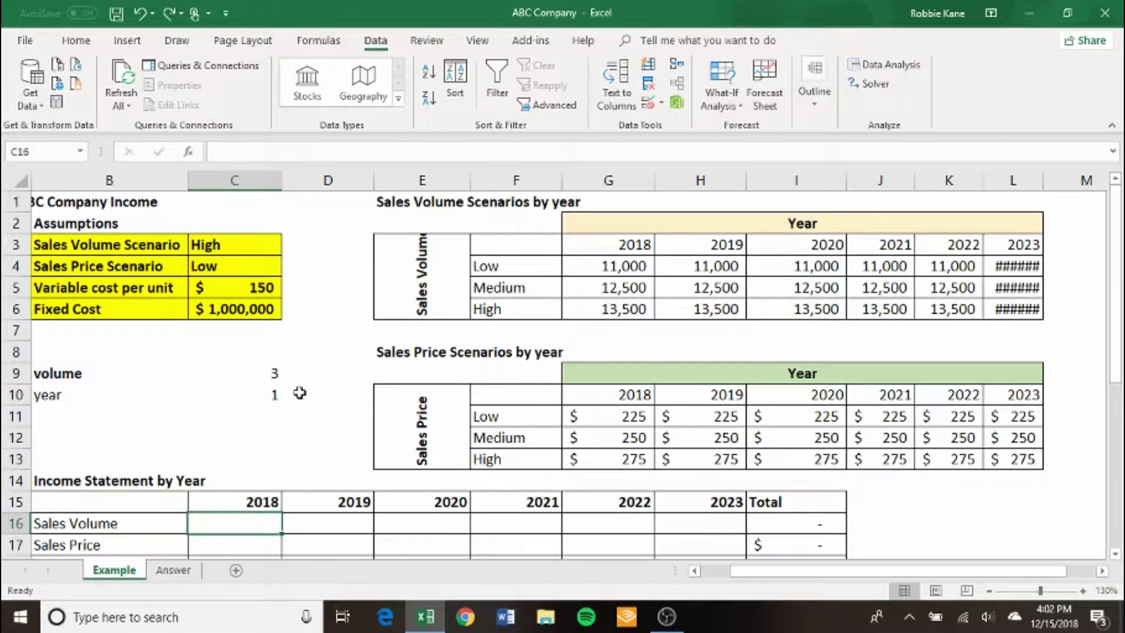
key("Down")
key("Down")
key("Down")
key("Down")
key("Down")
key("Up")
key("Up")
key("Up")
key("Up")
key("Up")
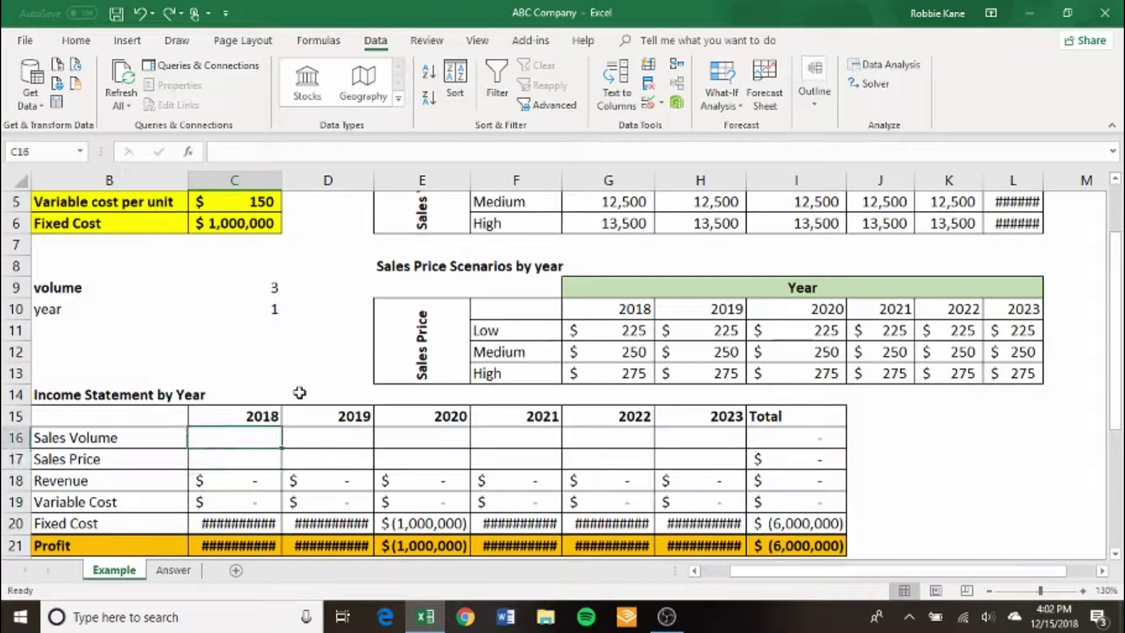
key("Down")
key("Down")
key("Down")
key("Up")
key("Up")
key("Up")
key("Up")
key("Up")
key("Up")
key("Up")
key("Up")
key("Up")
key("Up")
key("Up")
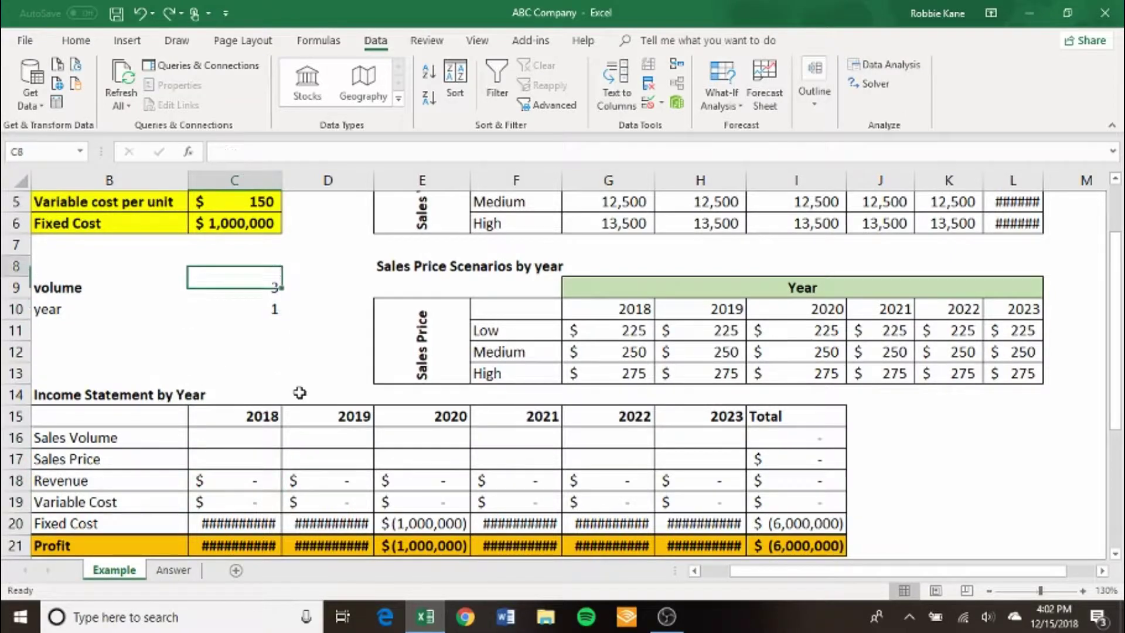
key("Up")
key("Up")
key("Up")
key("Up")
- Enter =INDEX(G4:L6,C9,C10) in B11 to return the sales volume for the matched scenario row and year column
key("Down")
key("Down")
key("Down")
key("Down")
key("Down")
key("Down")
key("Down")
key("Left")
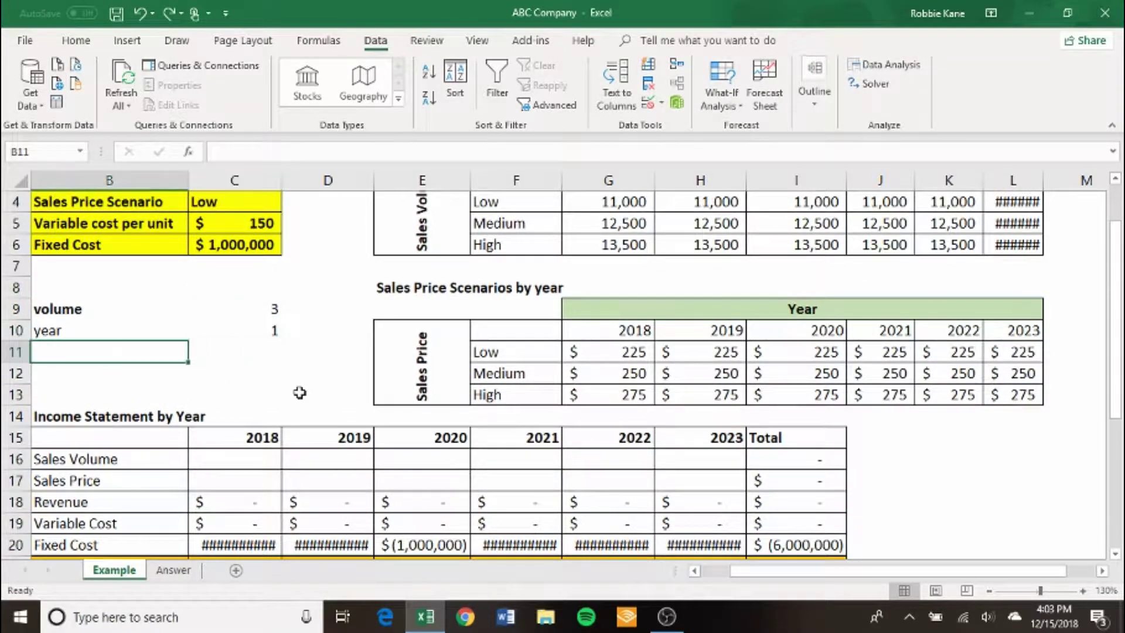
key("Left")
key("Right")
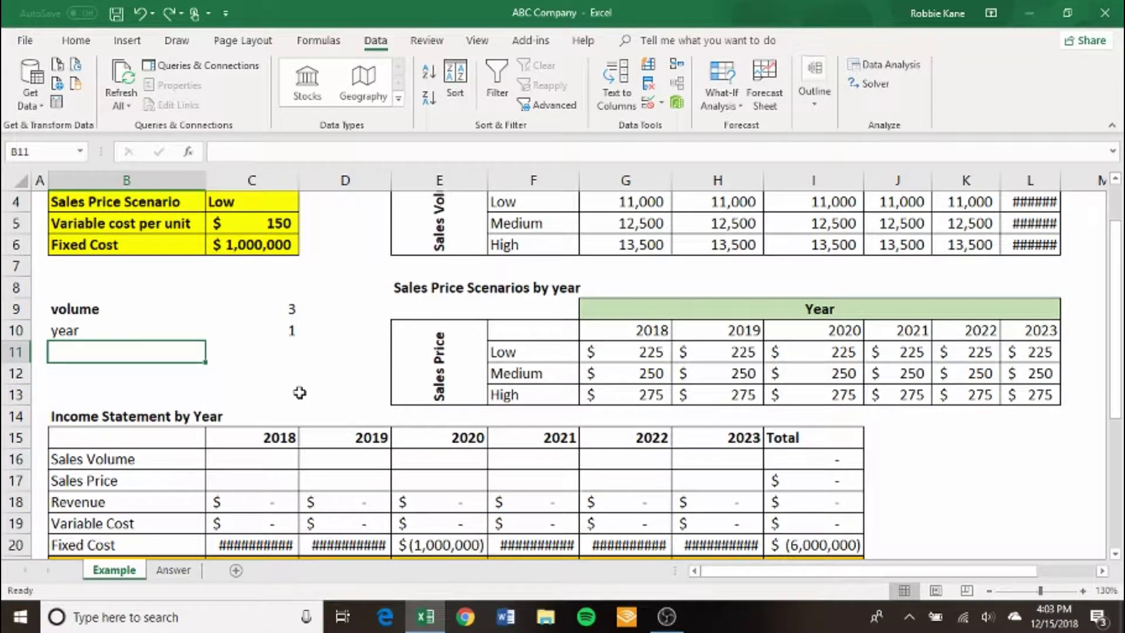
type("=ind")
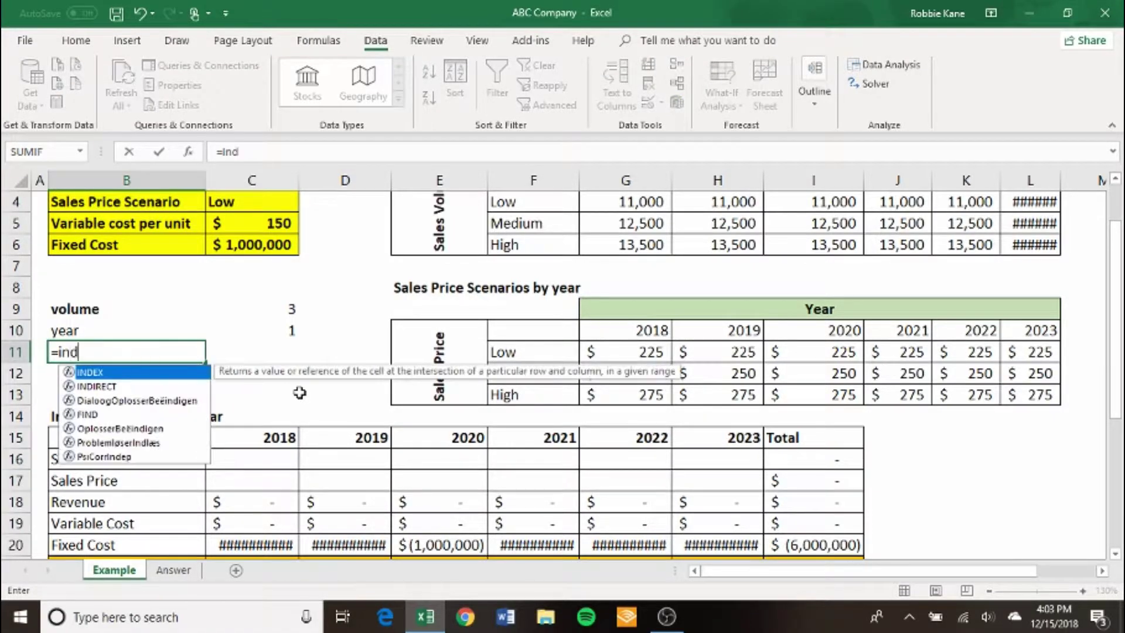
key("Tab")
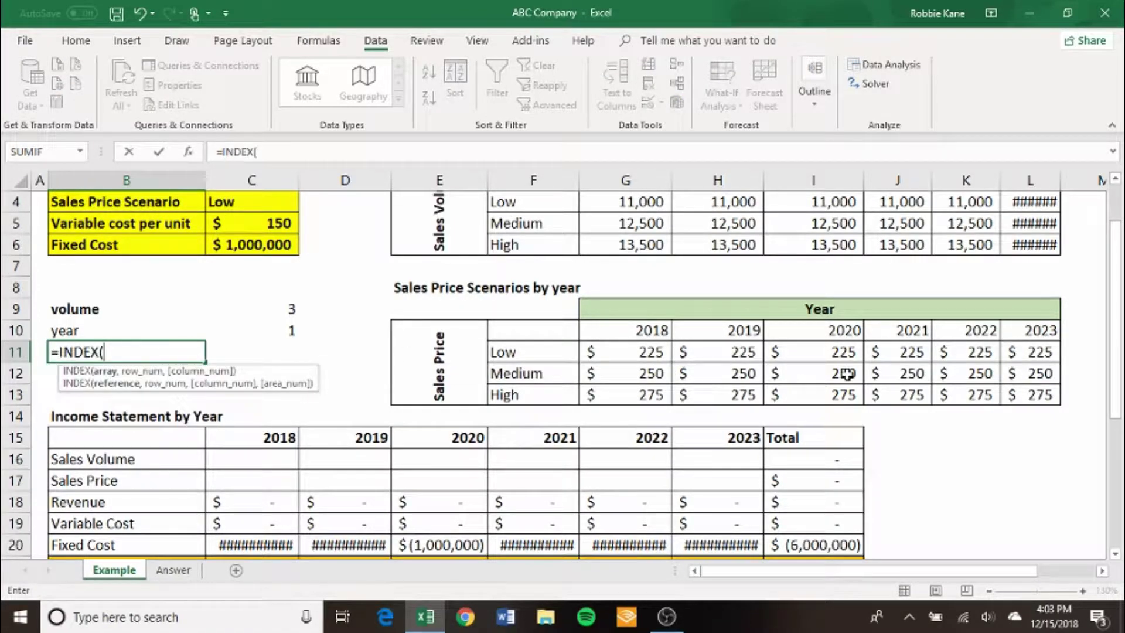
left_click_drag(1110, 347, 1116, 306)
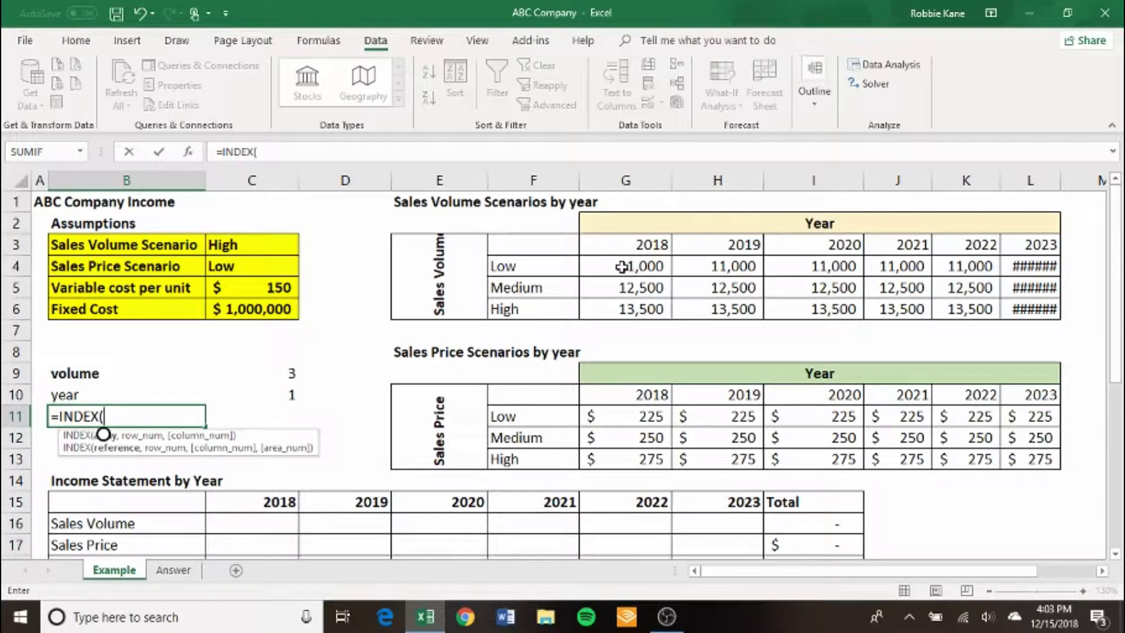
left_click_drag(620, 266, 1048, 310)
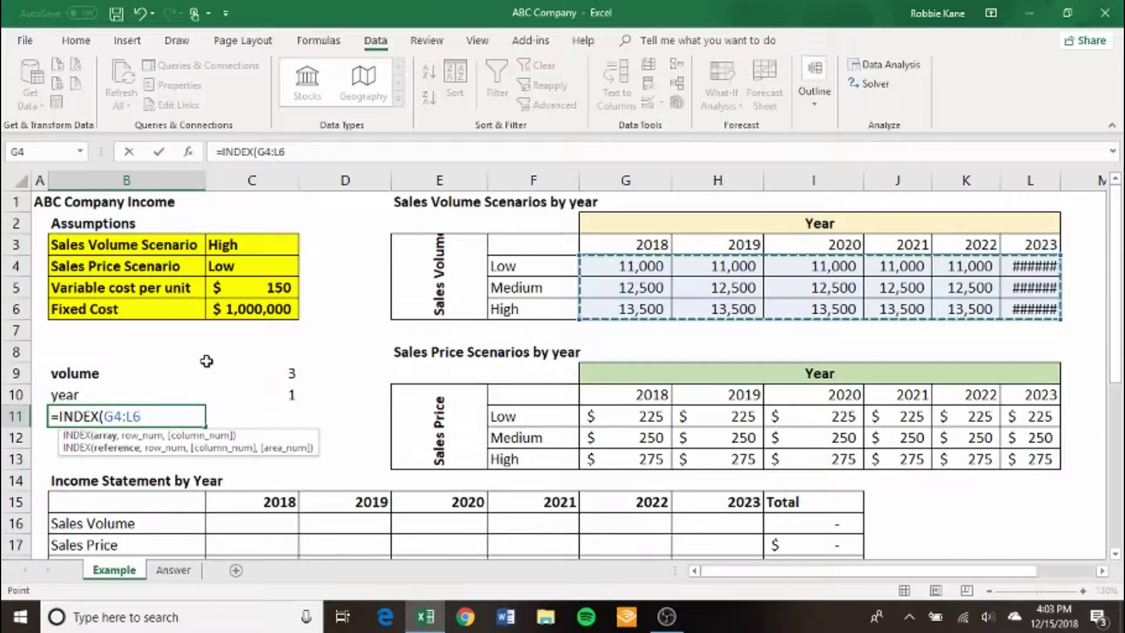
type(",")
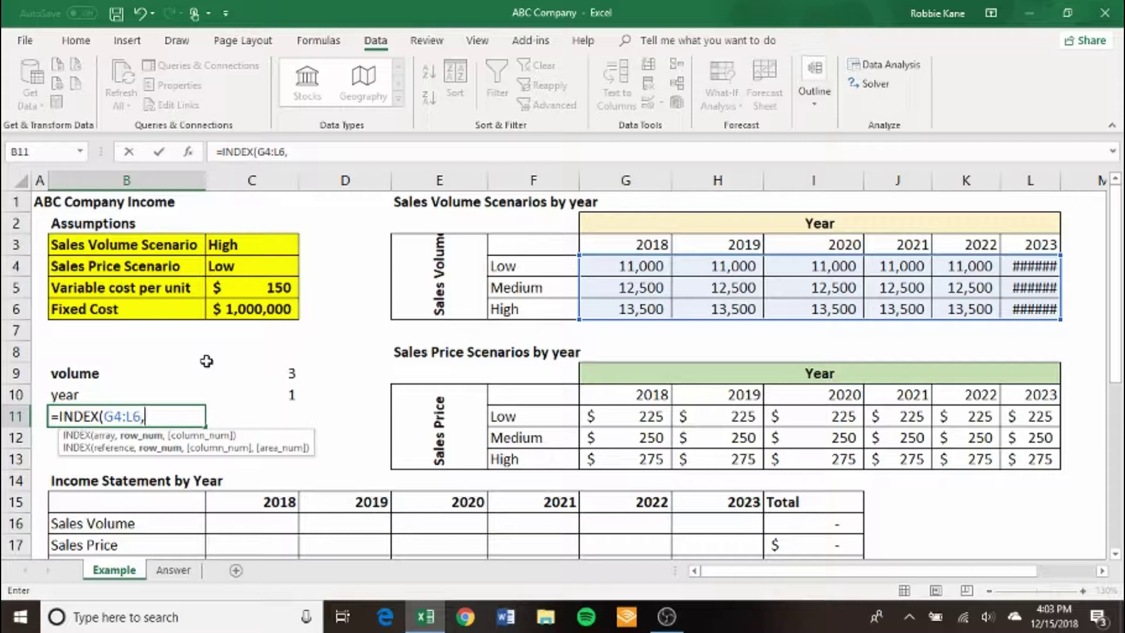
left_click(276, 374)
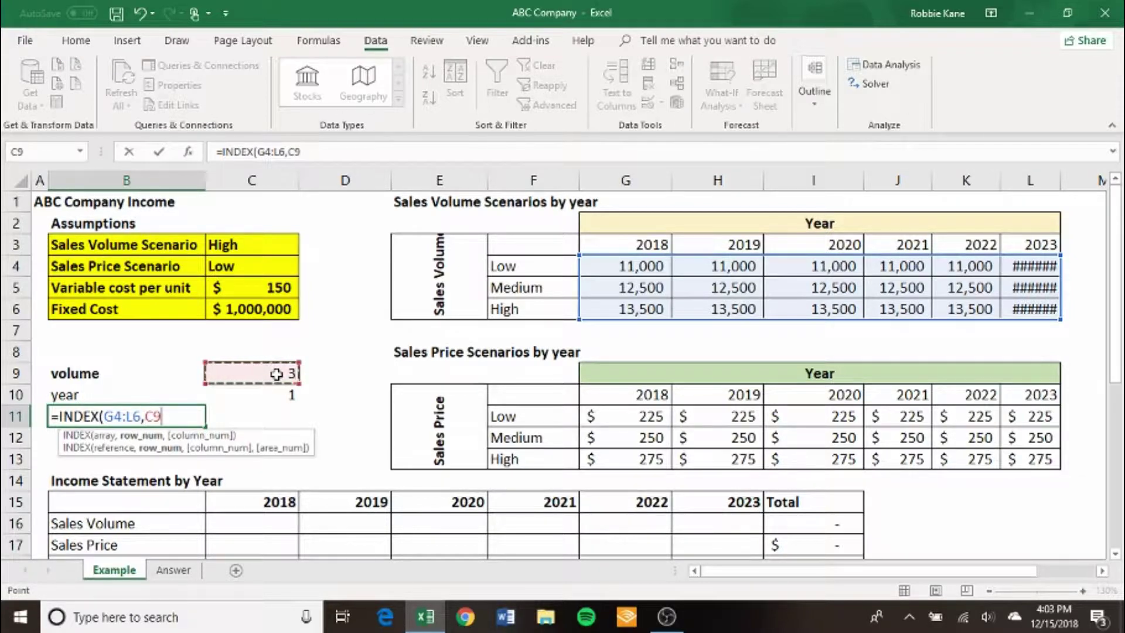
type(",")
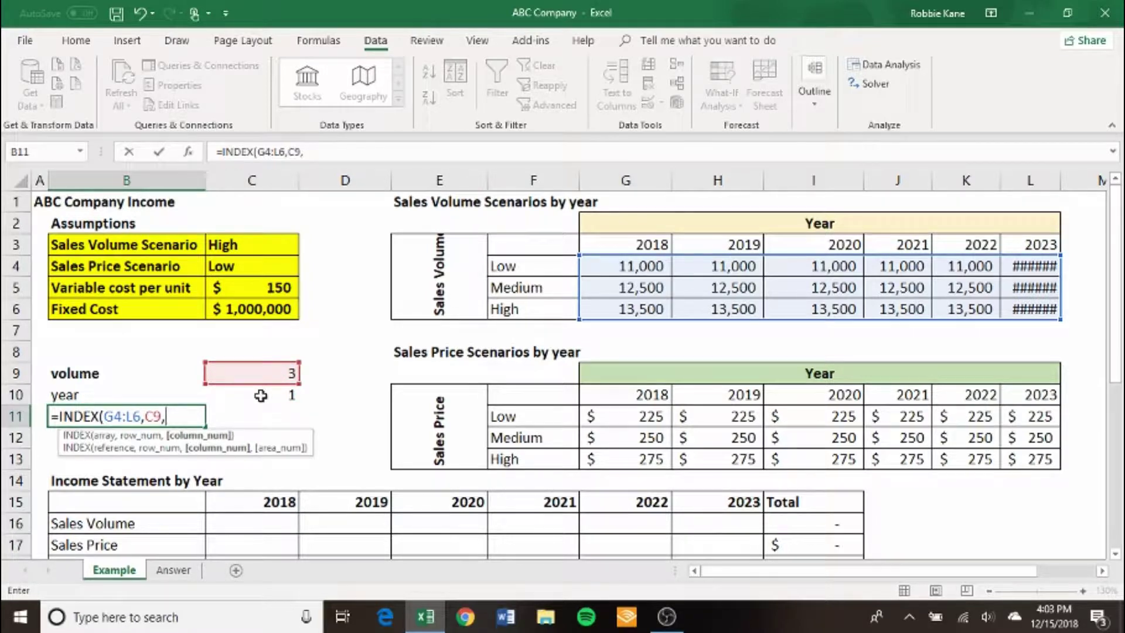
left_click(261, 395)
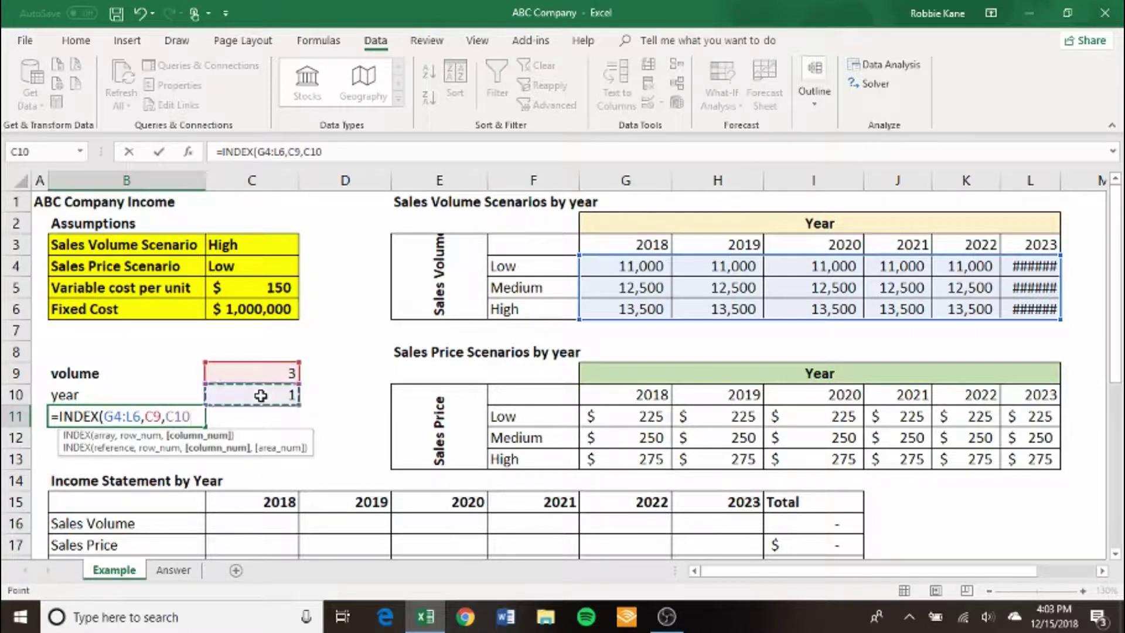
type(")")
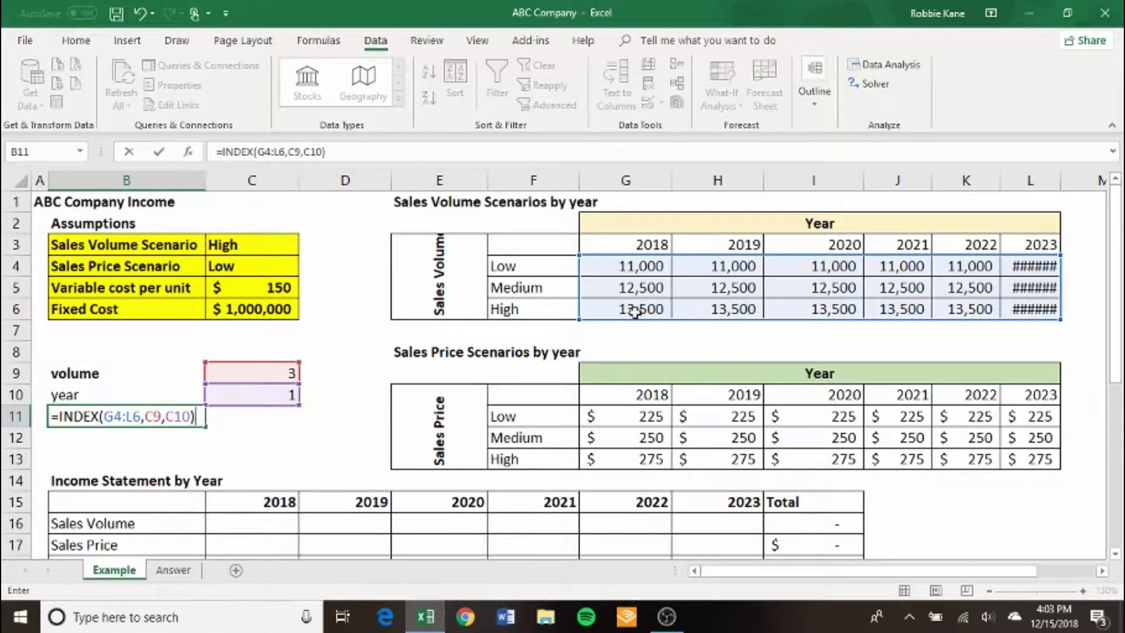
key("Return")
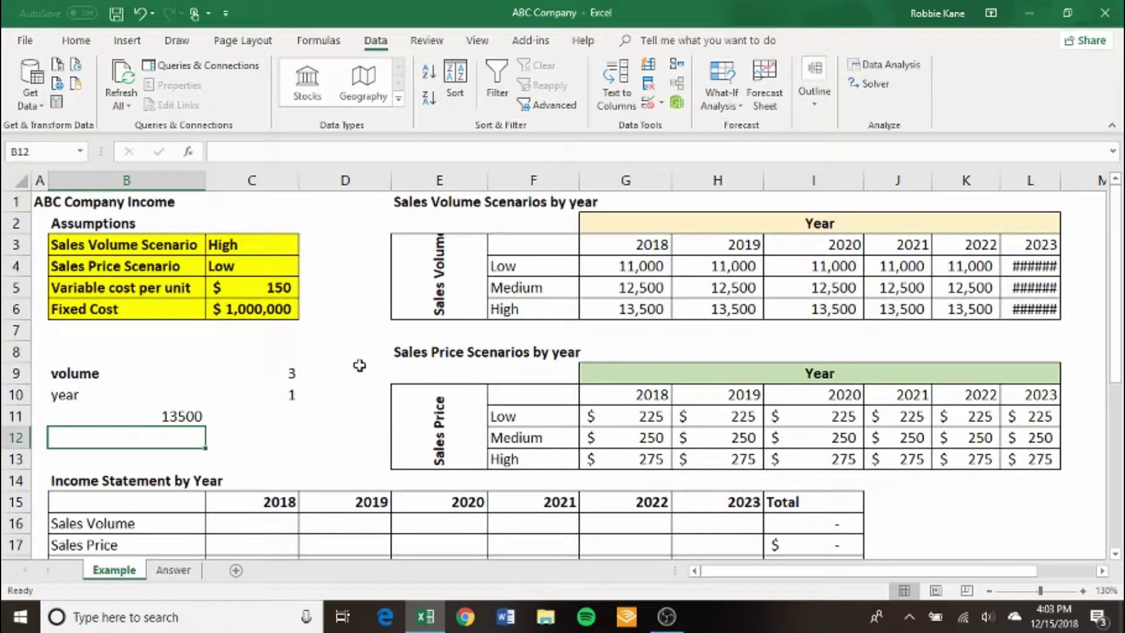
- Inspect the INDEX formula in B11 and the volume and year match cells it refers to
key("Up")
key("Right")
key("Left")
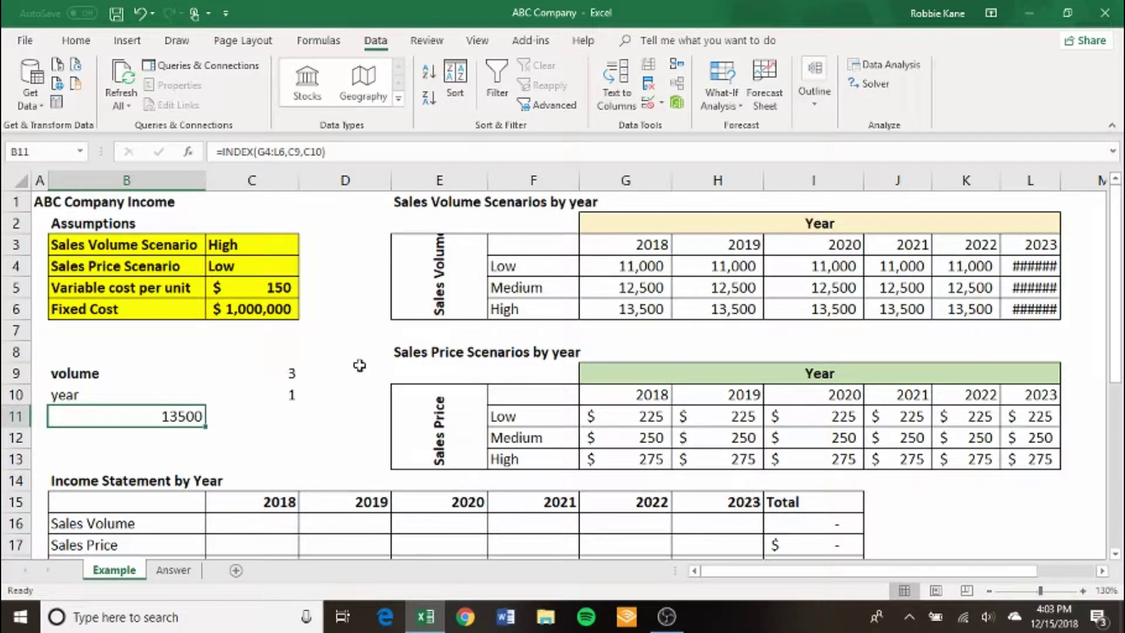
key("F2")
key("Escape")
key("Up")
key("Up")
key("Down")
key("Down")
key("Right")
key("Right")
key("Up")
key("Up")
key("Left")
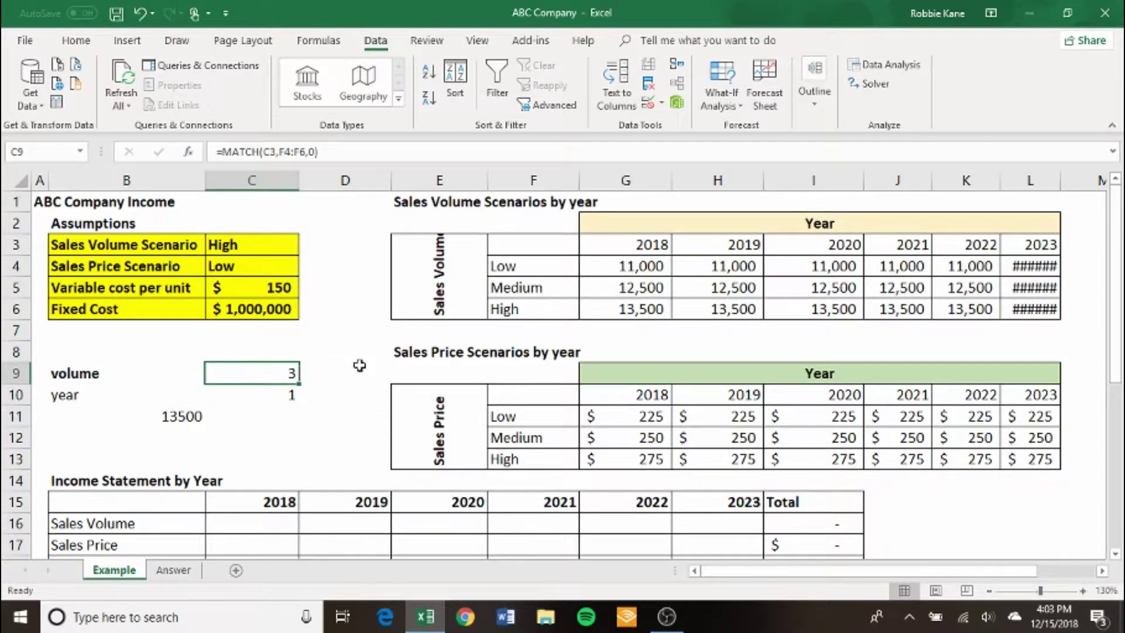
- Copy the INDEX formula text from B11 and paste it into the 2018 Sales Volume cell C16
key("Down")
key("Down")
key("Left")
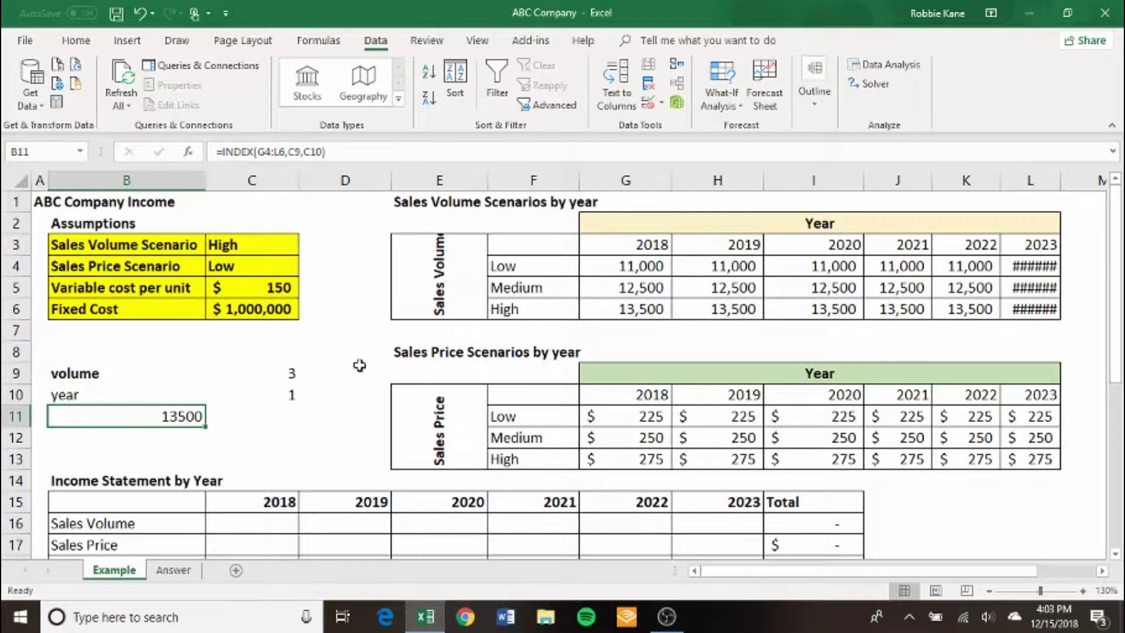
left_click_drag(339, 156, 225, 151)
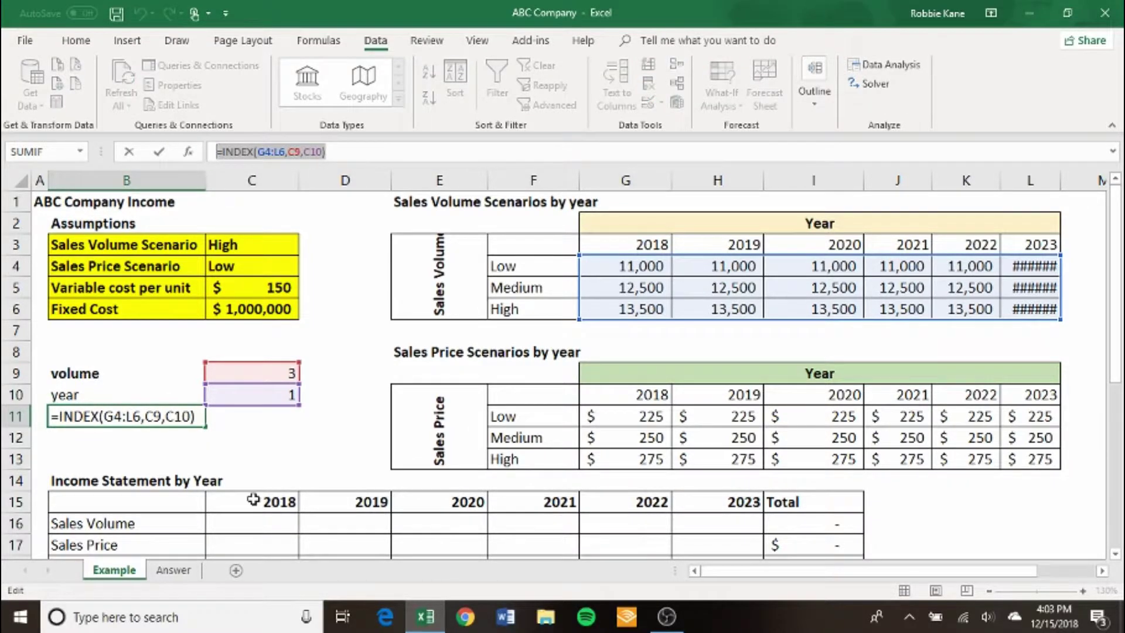
key("Escape")
left_click(253, 526)
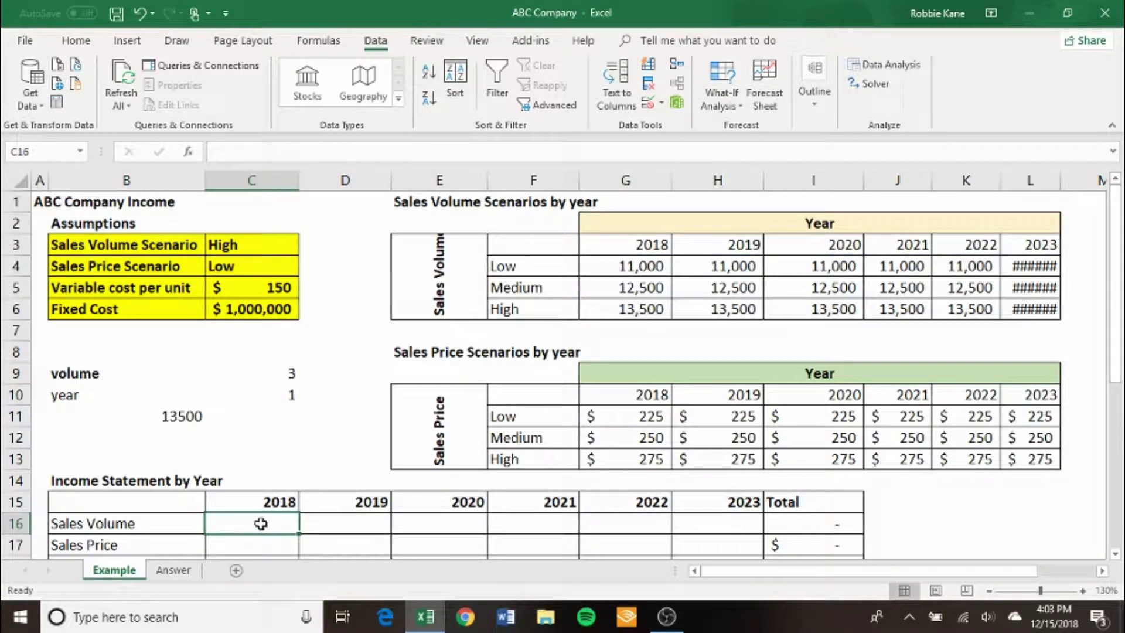
right_click(261, 523)
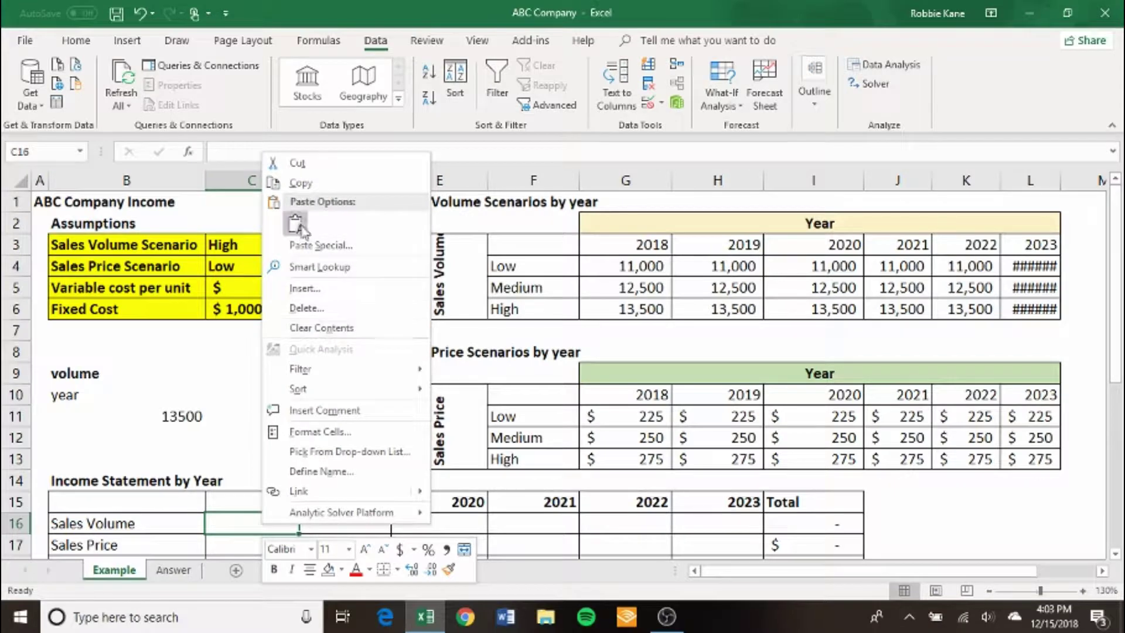
left_click(301, 224)
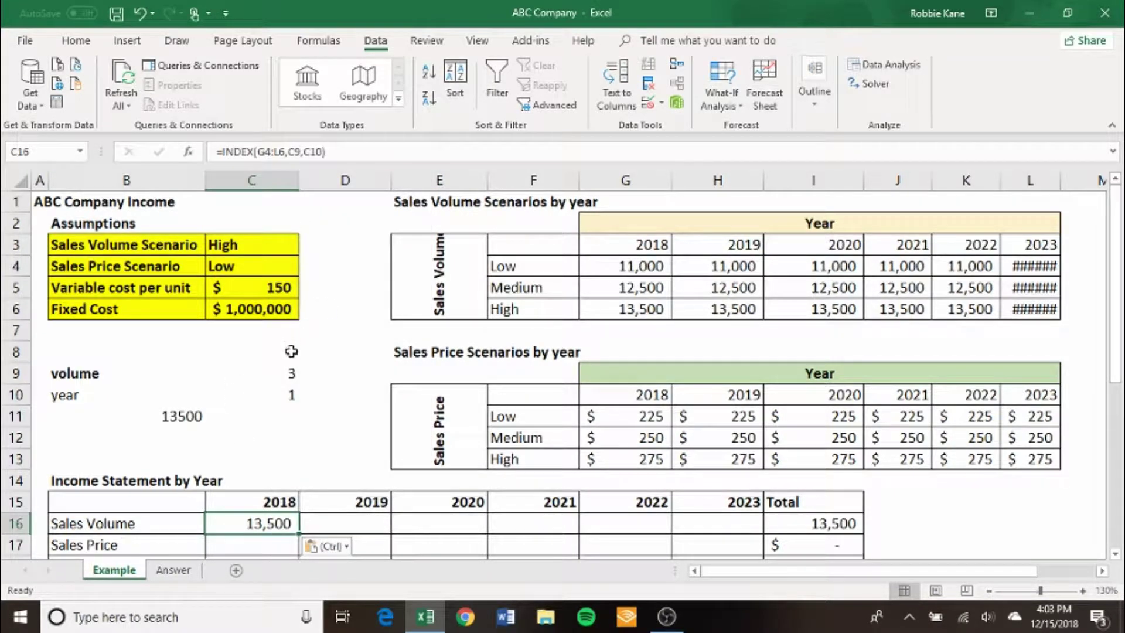
- Replace the C9 reference in C16's formula with MATCH(C3,F4:F6,0), copied from the volume helper cell C9
left_click(275, 379)
left_click(315, 154)
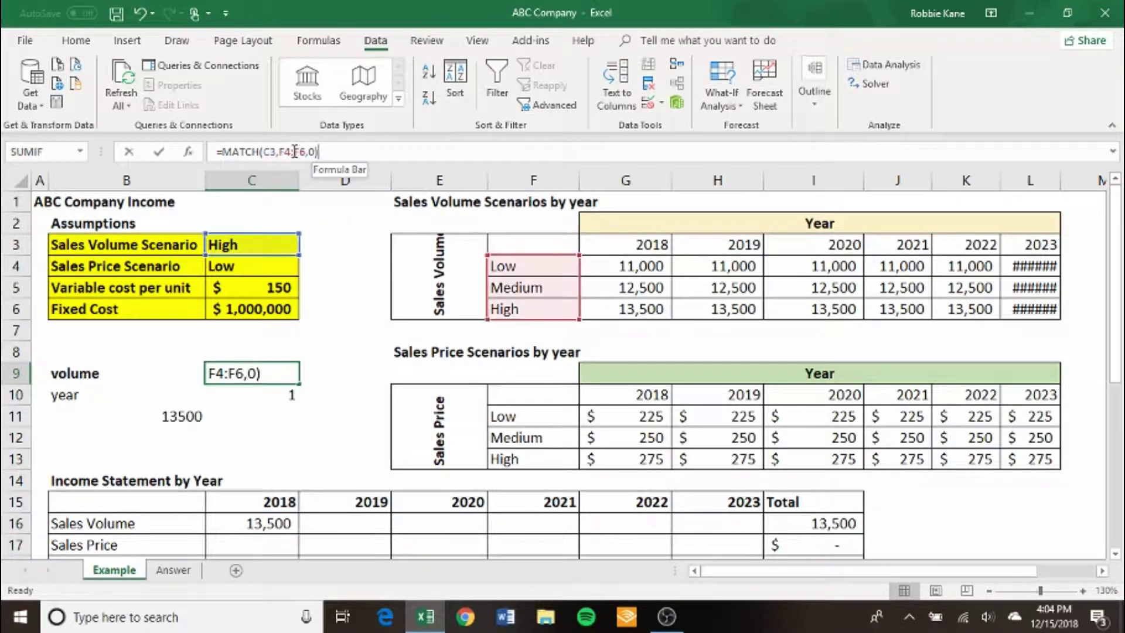
left_click_drag(315, 153, 229, 151)
key("Escape")
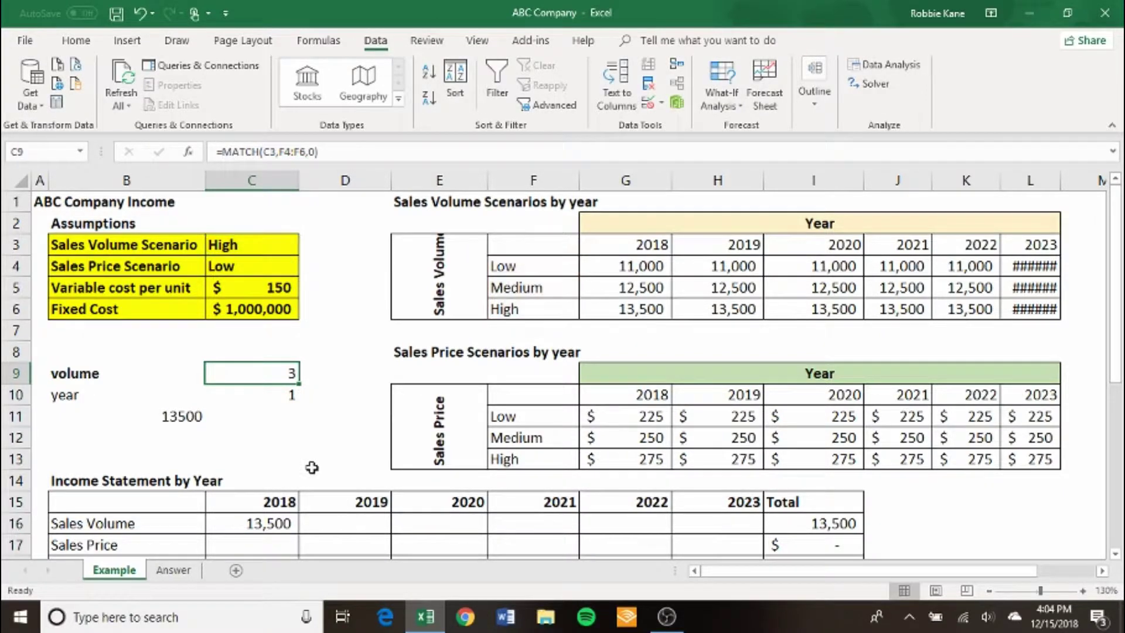
left_click(258, 522)
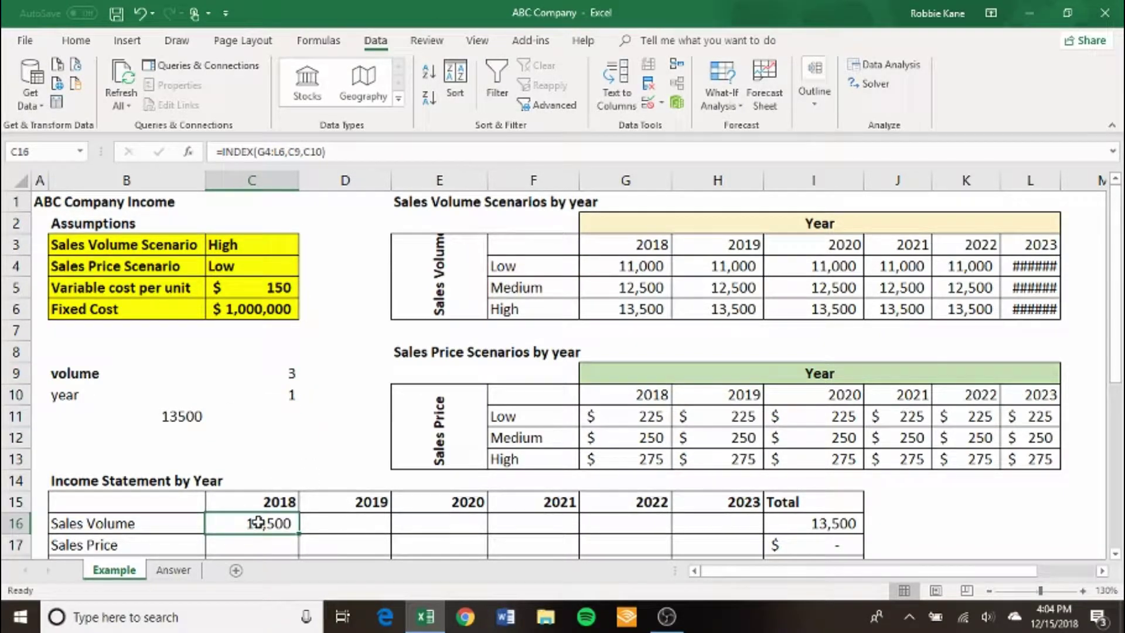
left_click(300, 151)
key("BackSpace")
key("BackSpace")
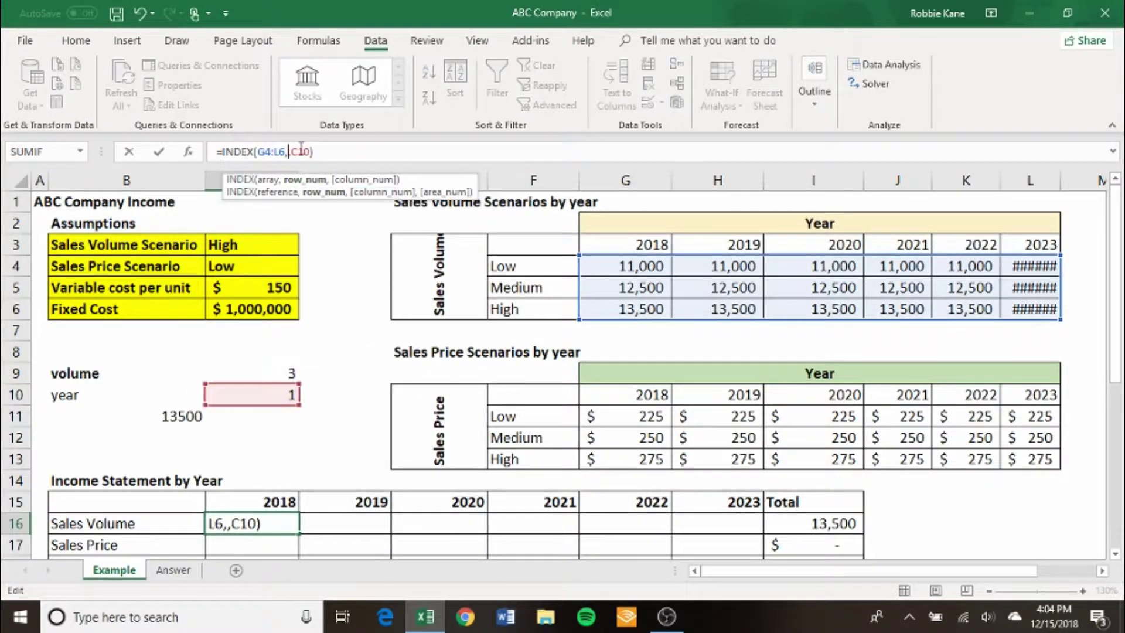
type("MATCH(C3,F4:F6,0)")
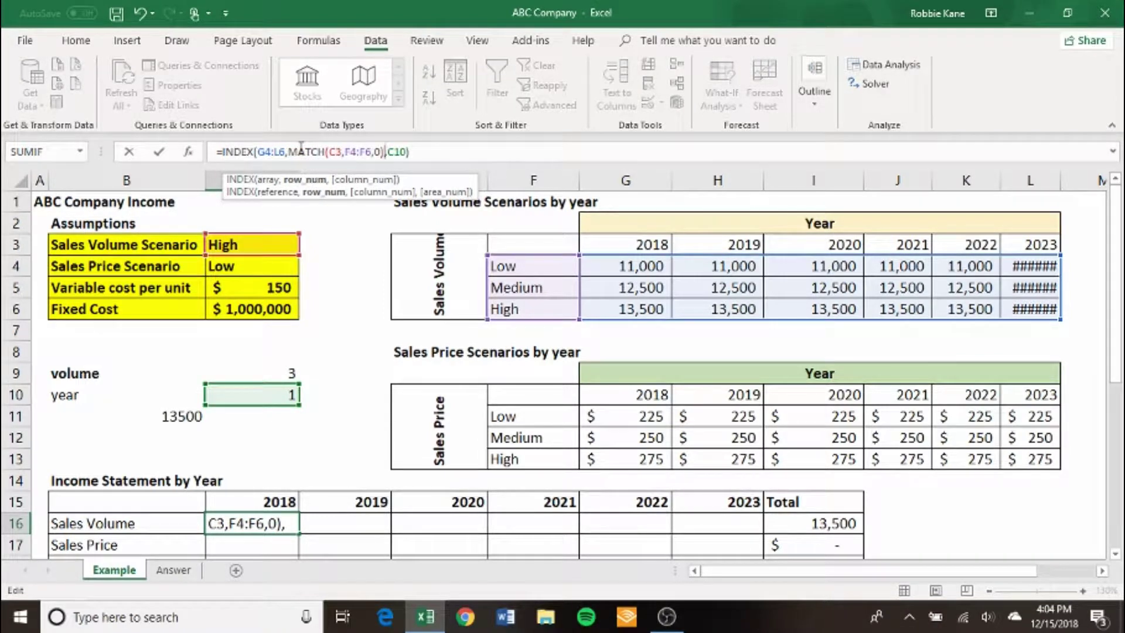
key("Return")
- Copy the MATCH(C15,G3:L3,0) text, without the equals sign, from the year helper cell C10
key("Up")
key("Up")
key("Up")
key("Up")
key("Up")
key("Up")
key("Up")
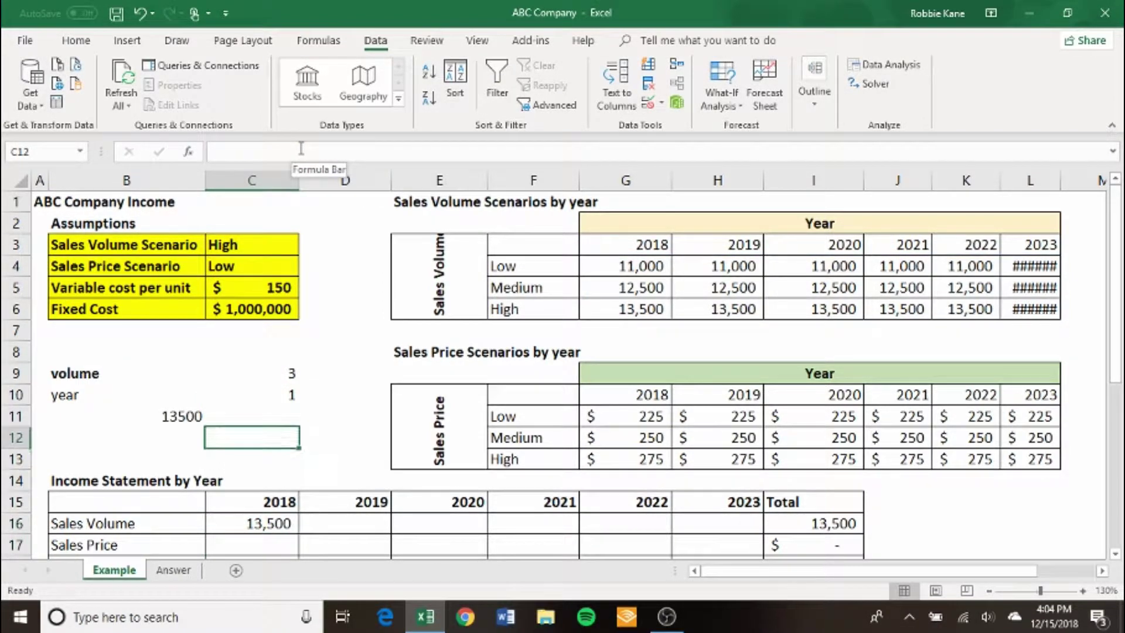
left_click_drag(326, 151, 227, 153)
key("ctrl+c")
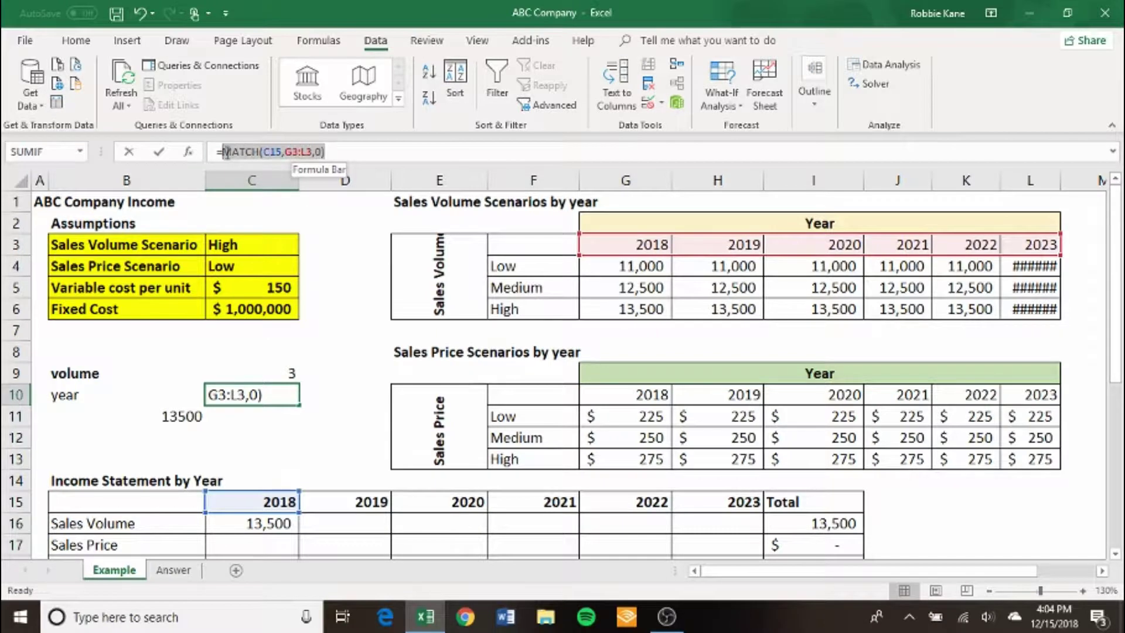
key("Return")
- Replace the C10 reference in C16's INDEX formula with the copied MATCH(C15,G3:L3,0)
key("Down")
key("Down")
key("Down")
key("Down")
key("Down")
key("Down")
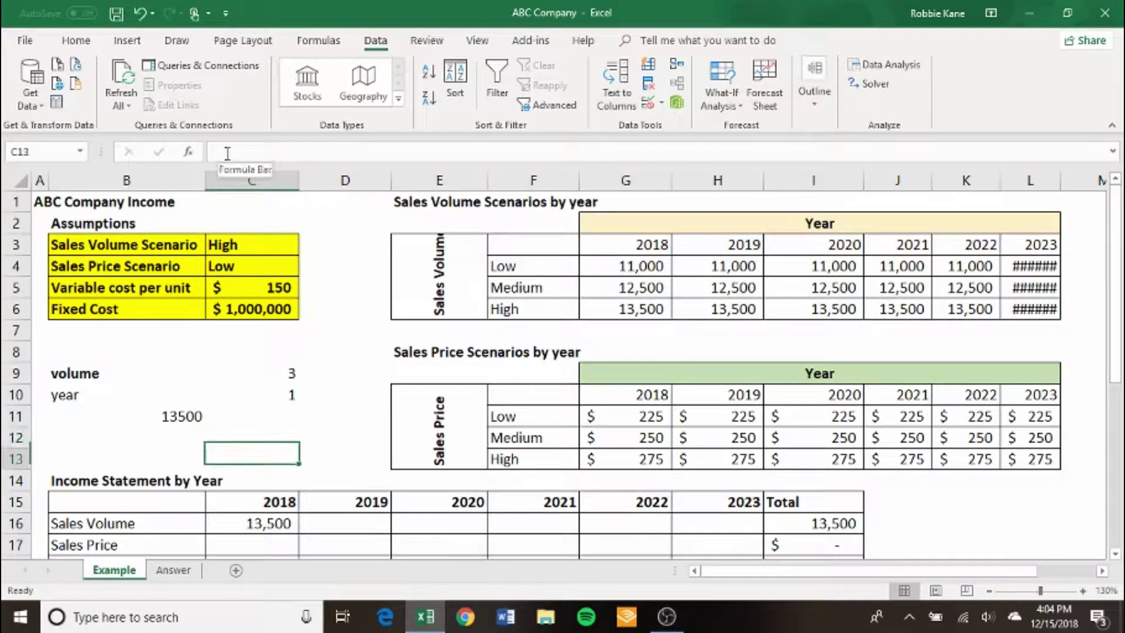
left_click(227, 154)
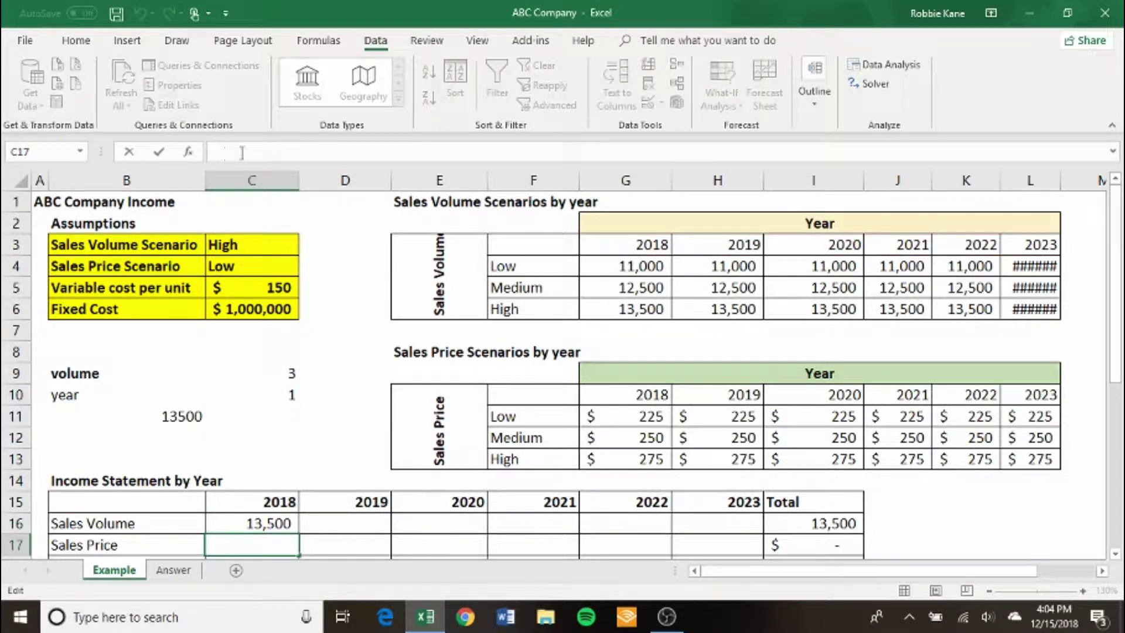
left_click(275, 521)
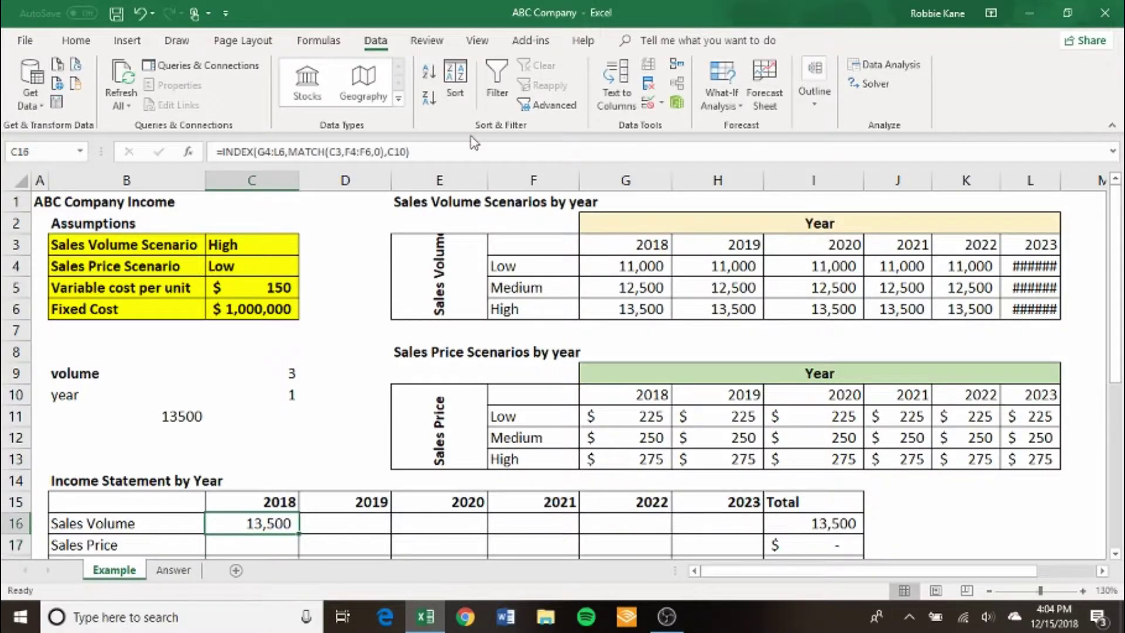
left_click(403, 152)
key("BackSpace")
key("BackSpace")
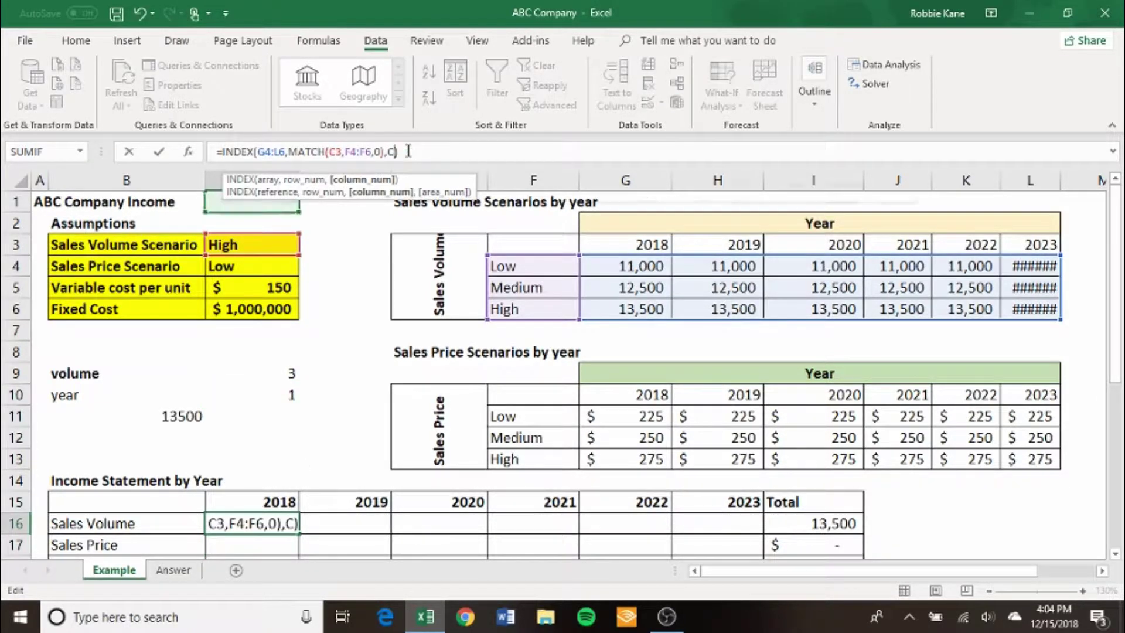
key("BackSpace")
key("ctrl+v")
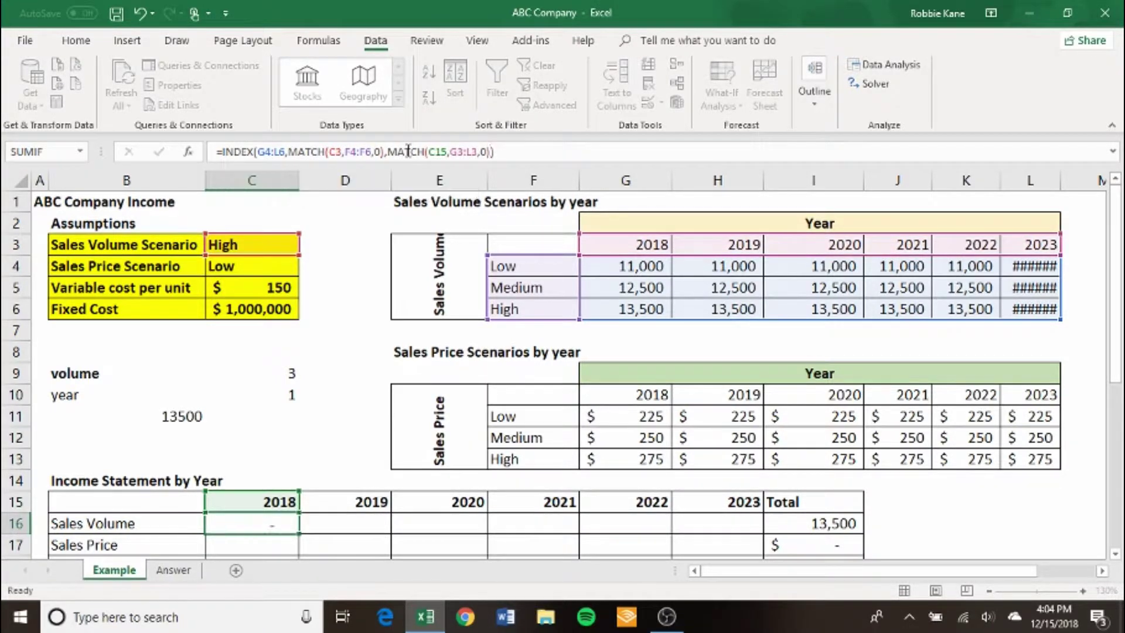
key("Return")
- Try filling the Sales Volume formula from C16 into the 2019 cell D16, and undo the fill
key("Up")
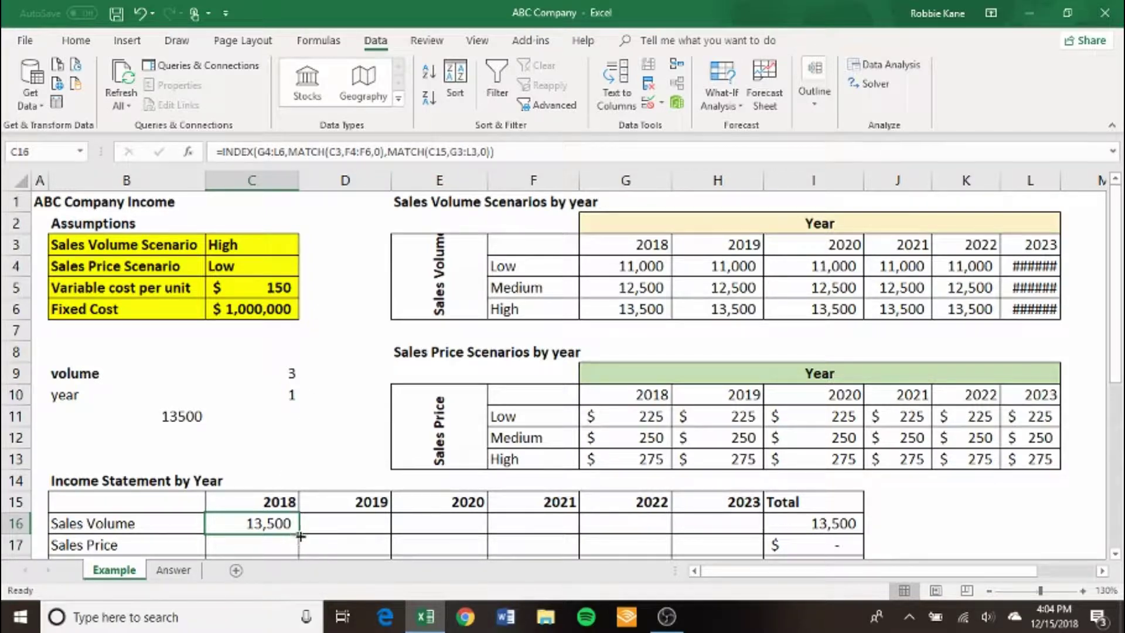
left_click_drag(298, 535, 354, 534)
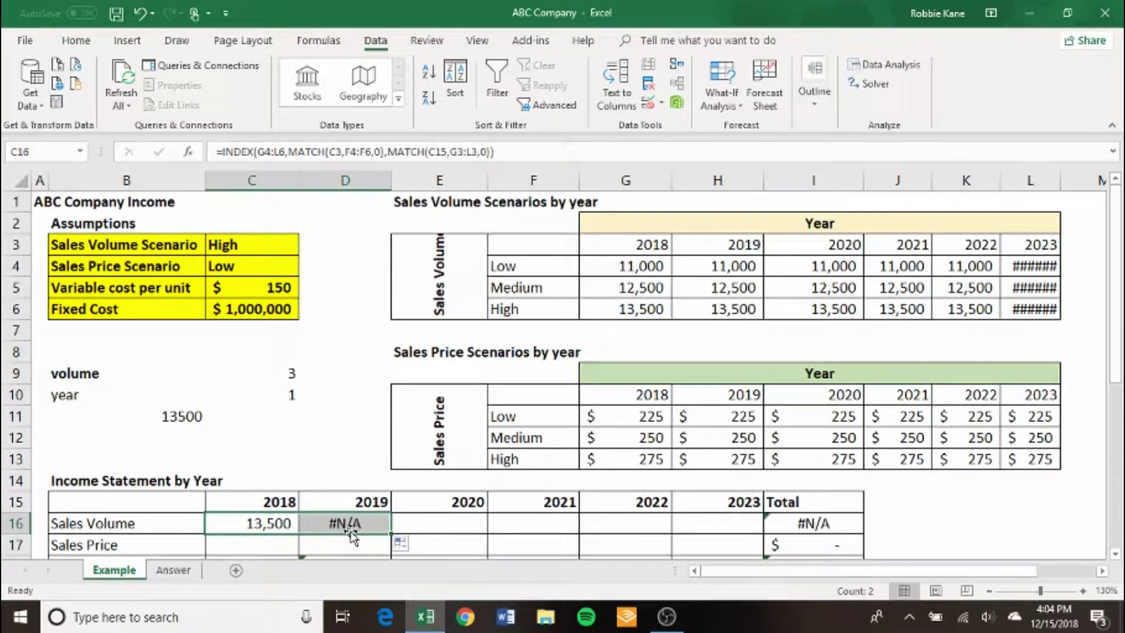
left_click(139, 11)
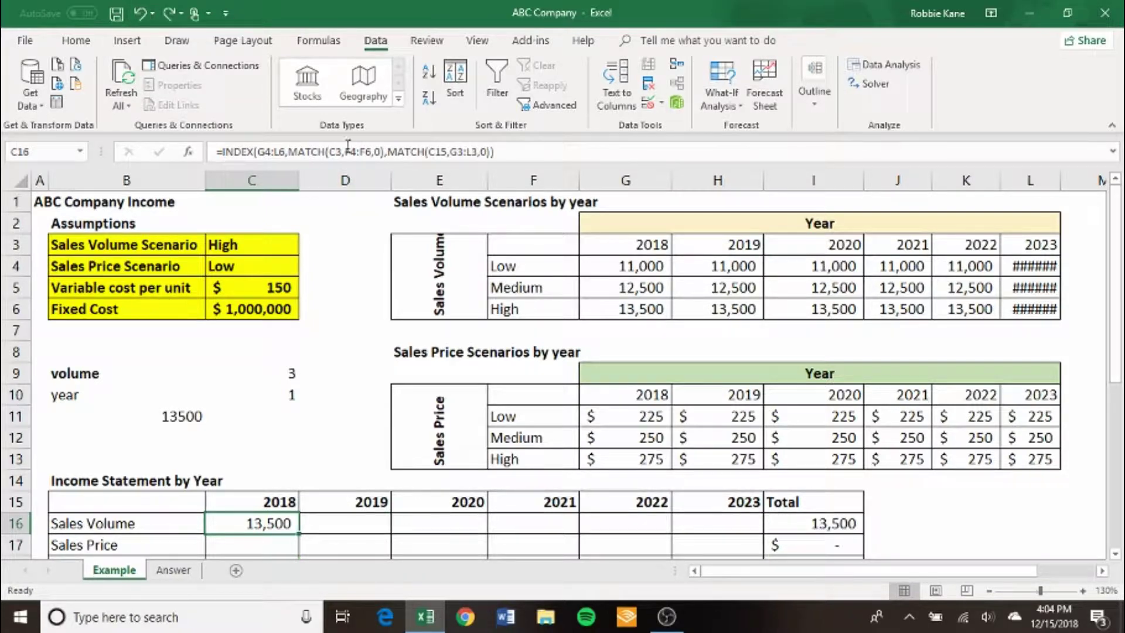
- Make the INDEX array reference in C16 absolute as $G$4:$L$6
left_click(270, 154)
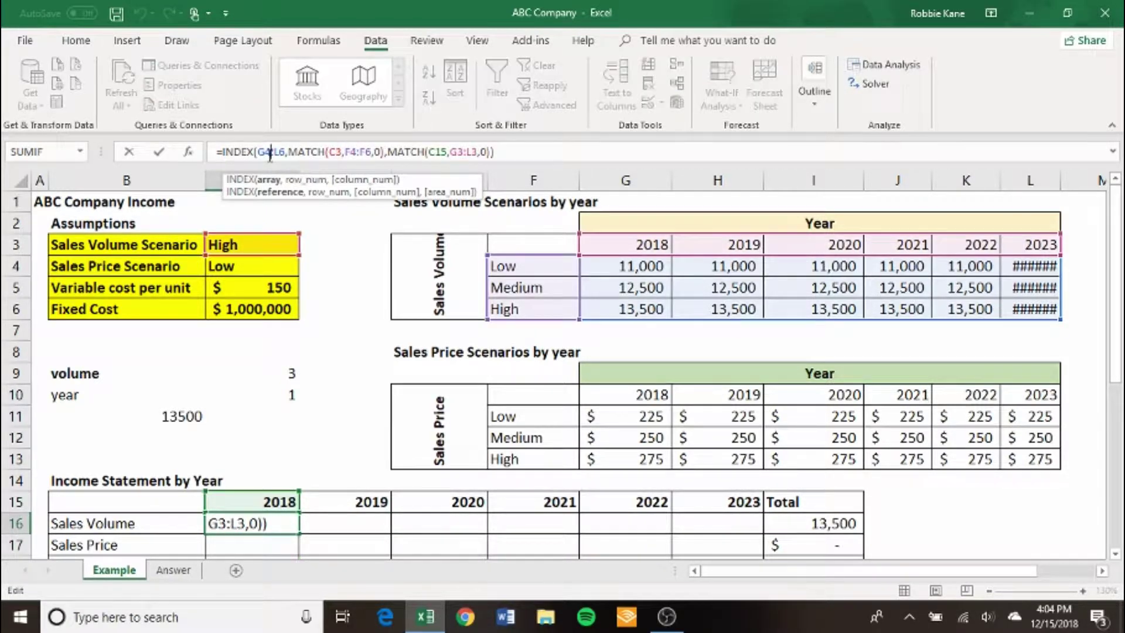
double_click(270, 154)
key("F4")
double_click(290, 152)
key("F4")
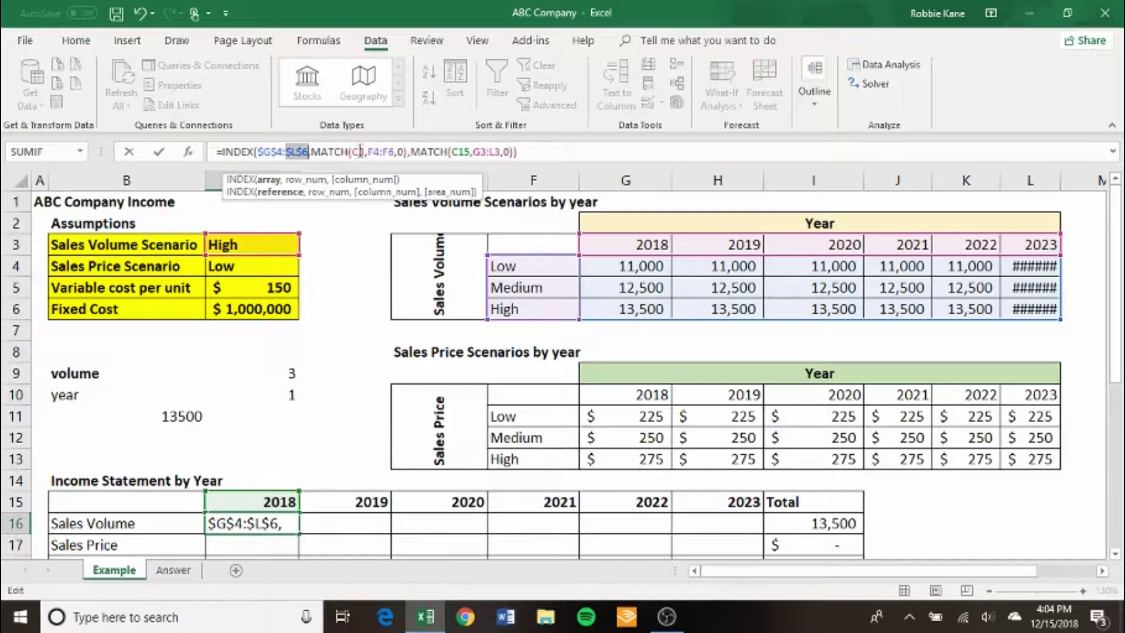
- Make the volume MATCH references in C16 absolute as $C$3 and $F$4:$F$6
double_click(359, 152)
key("F4")
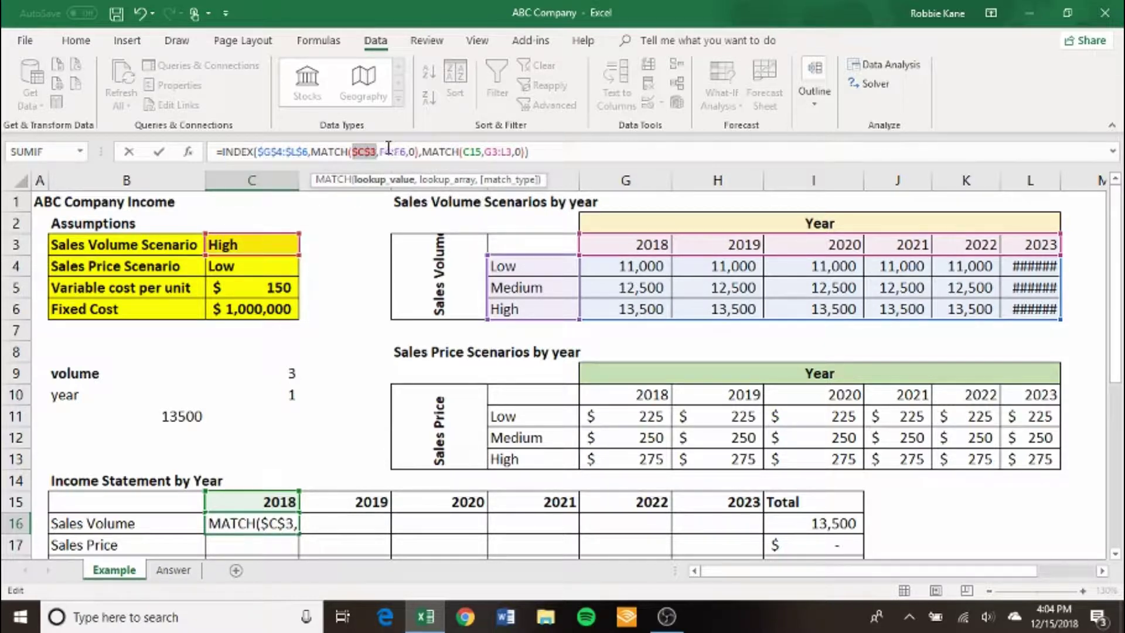
double_click(389, 152)
key("F4")
double_click(413, 152)
key("F4")
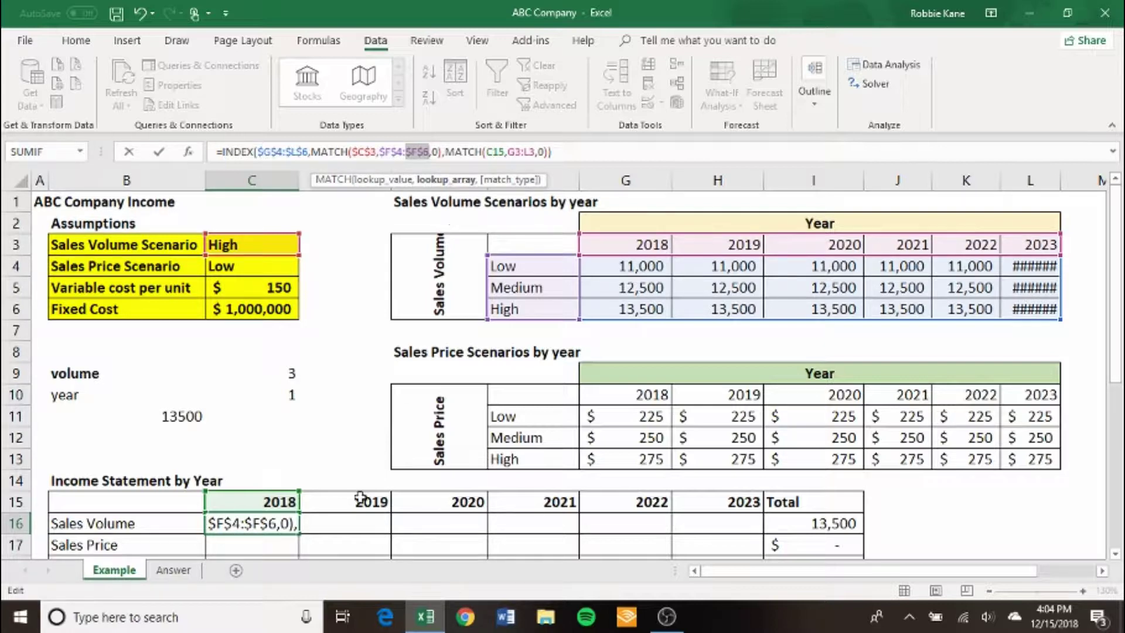
- Lock the year MATCH references in C16 as C$15 and $G$3:$L$3, and enter the formula
left_click(496, 152)
type("$")
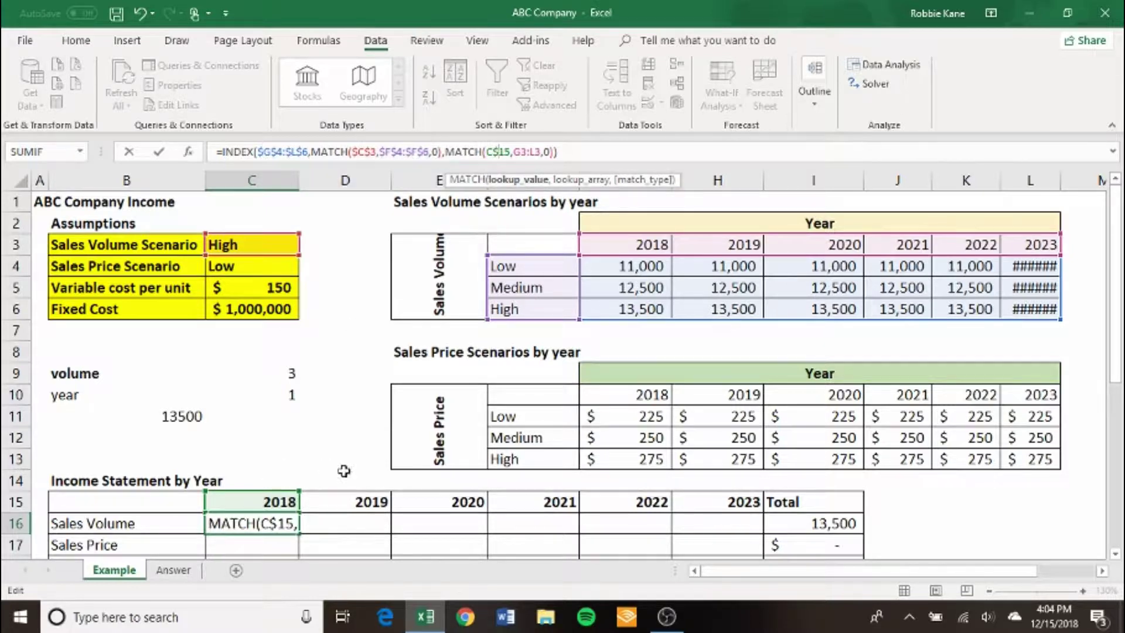
left_click(524, 153)
key("F4")
left_click(545, 153)
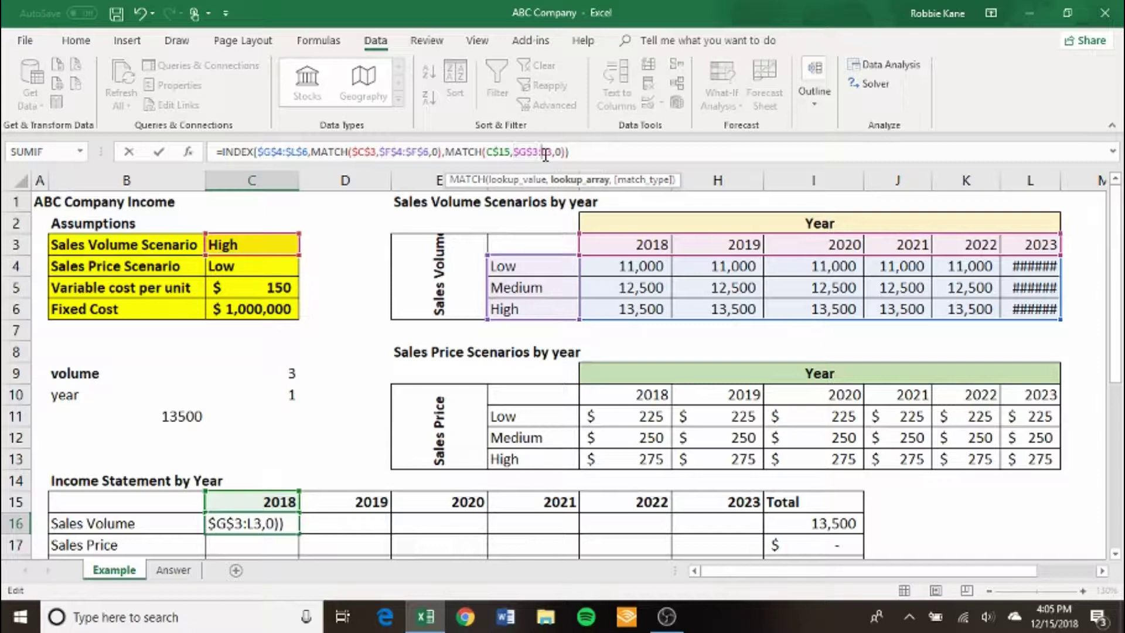
key("F4")
key("Return")
- Copy the Sales Volume formula from C16 across the 2019 to 2023 cells, D16 through H16
key("Up")
key("ctrl+c")
key("shift+Right")
key("shift+Right")
key("shift+Right")
key("shift+Right")
key("shift+Right")
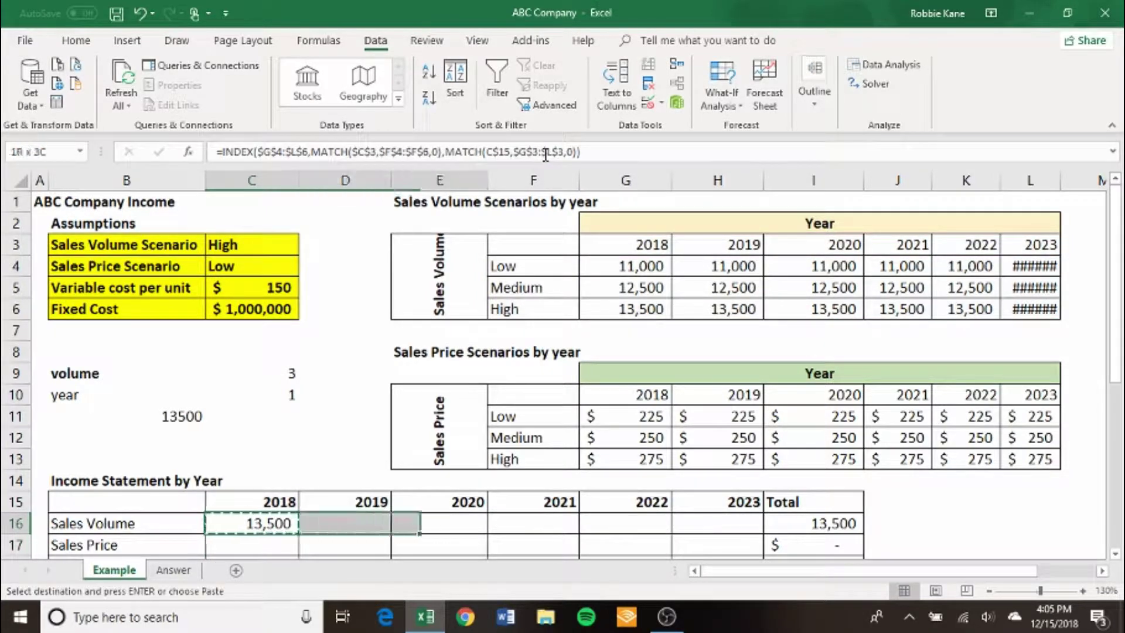
key("Return")
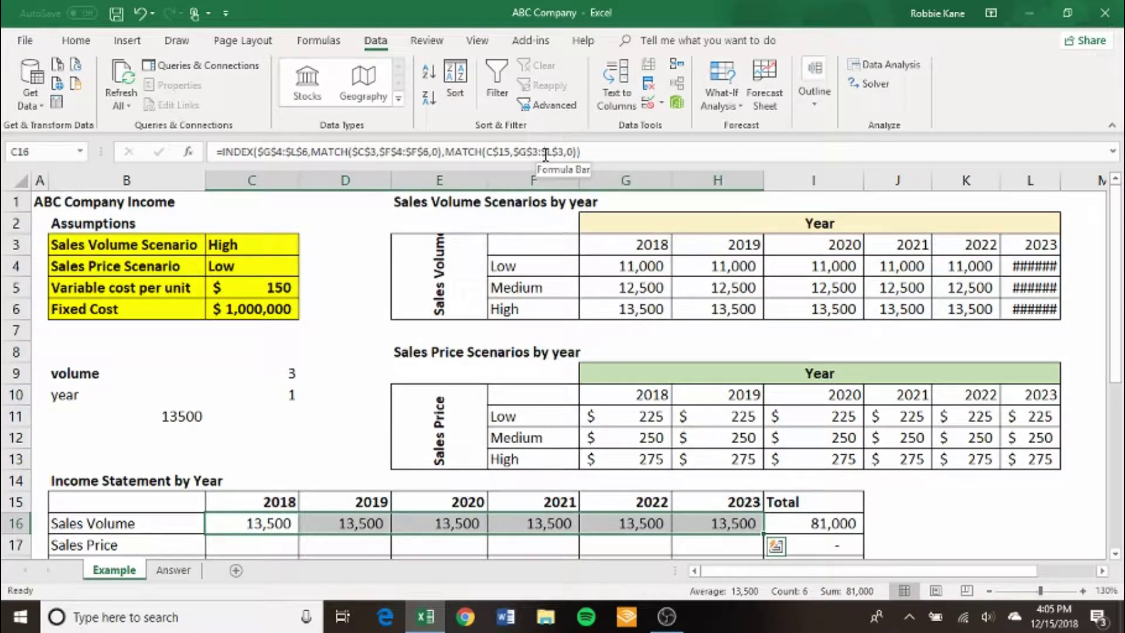
- Check the references of the copied formula in H16, and widen column L so the 2023 volumes fit
key("Right")
key("Right")
key("Right")
key("Right")
key("Right")
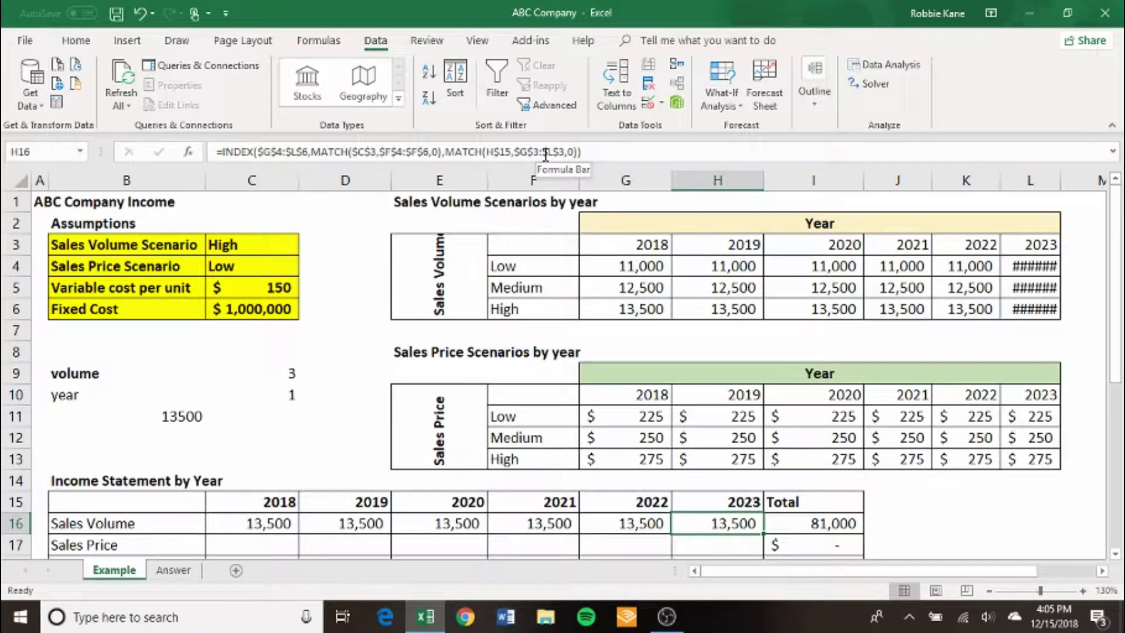
key("F2")
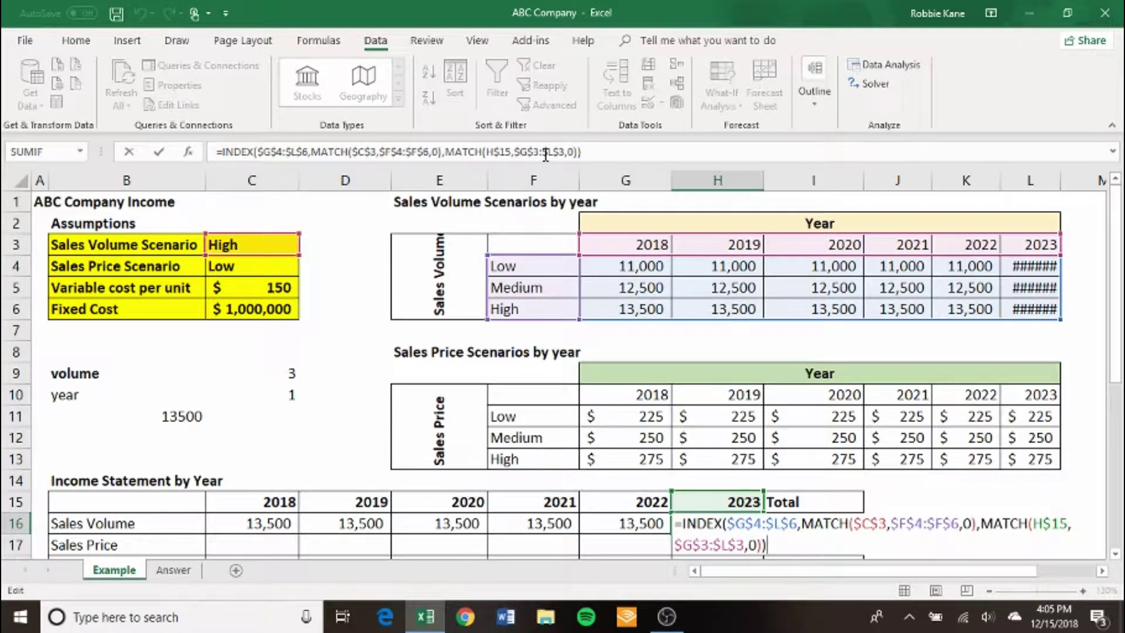
key("Escape")
left_click_drag(1060, 179, 1072, 180)
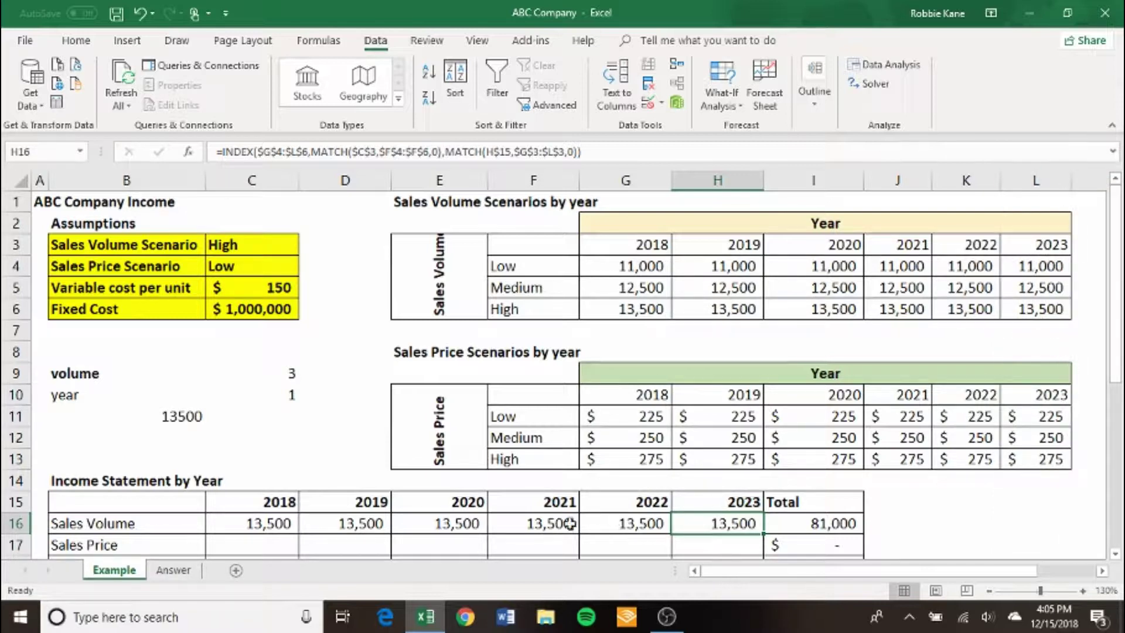
- Test the Sales Volume row by entering 15000 as the High scenario's 2022 volume in K6, and undo the entry
left_click(970, 310)
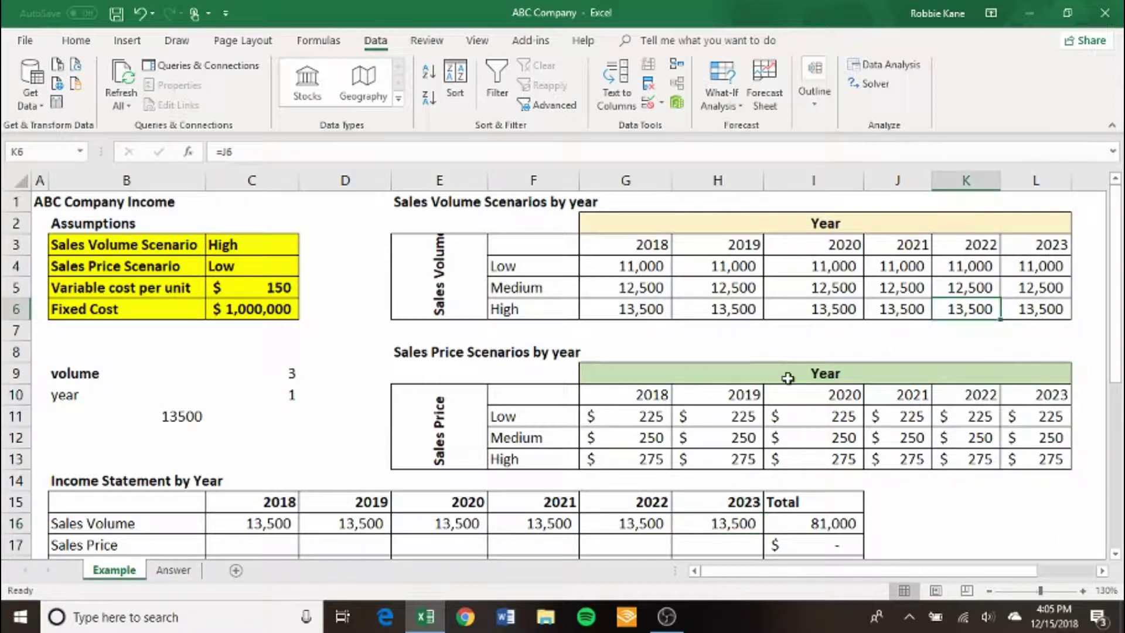
type("15,00")
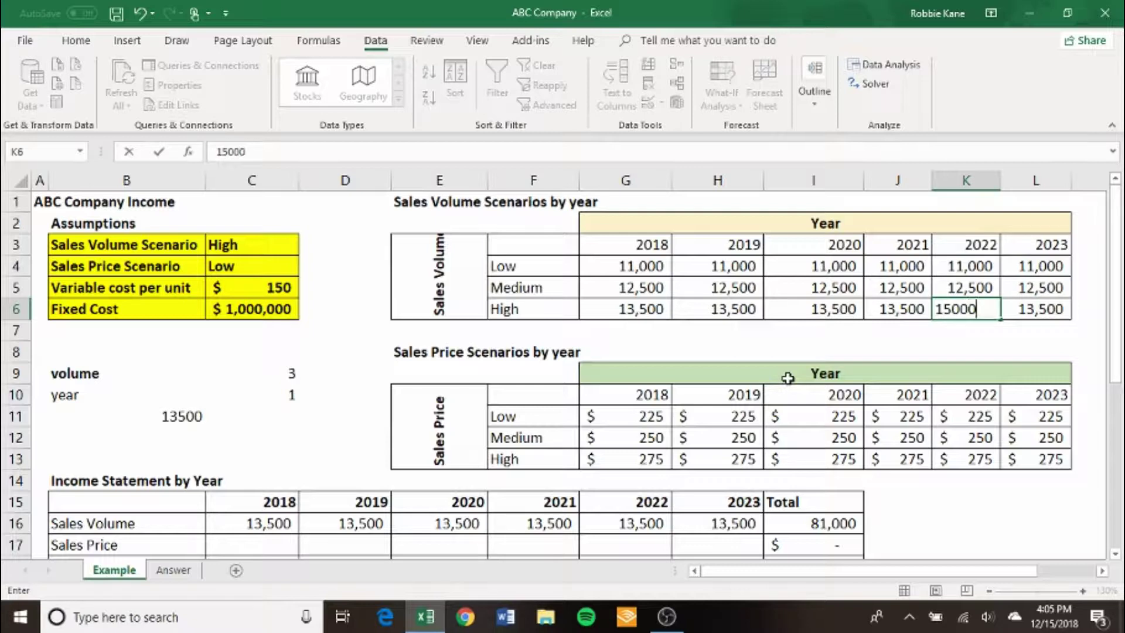
type("0")
key("Tab")
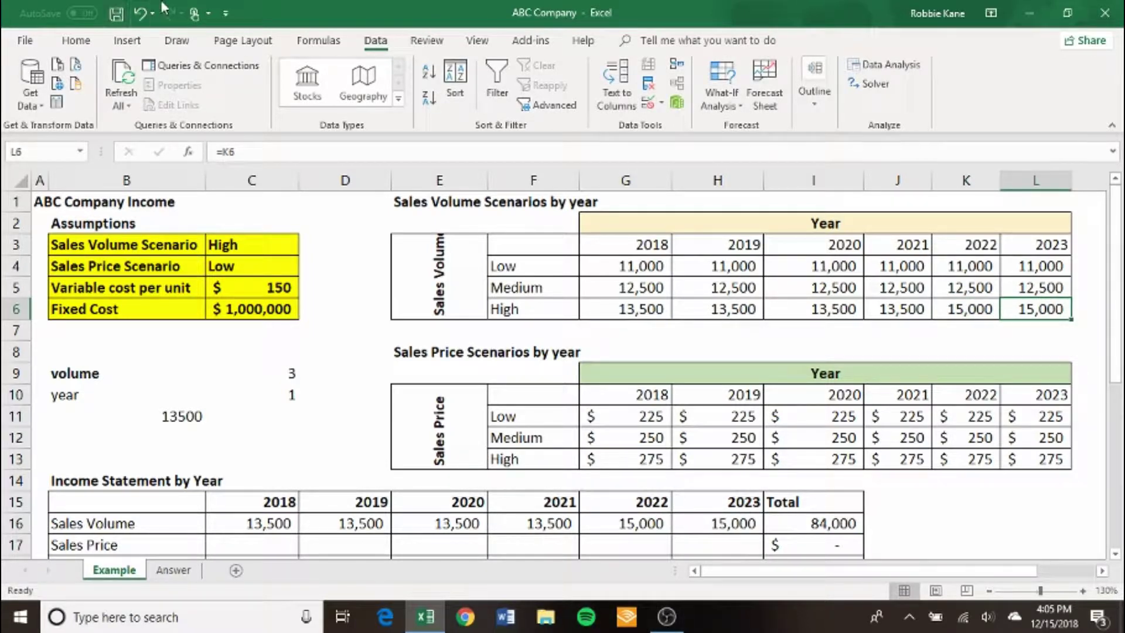
left_click(142, 12)
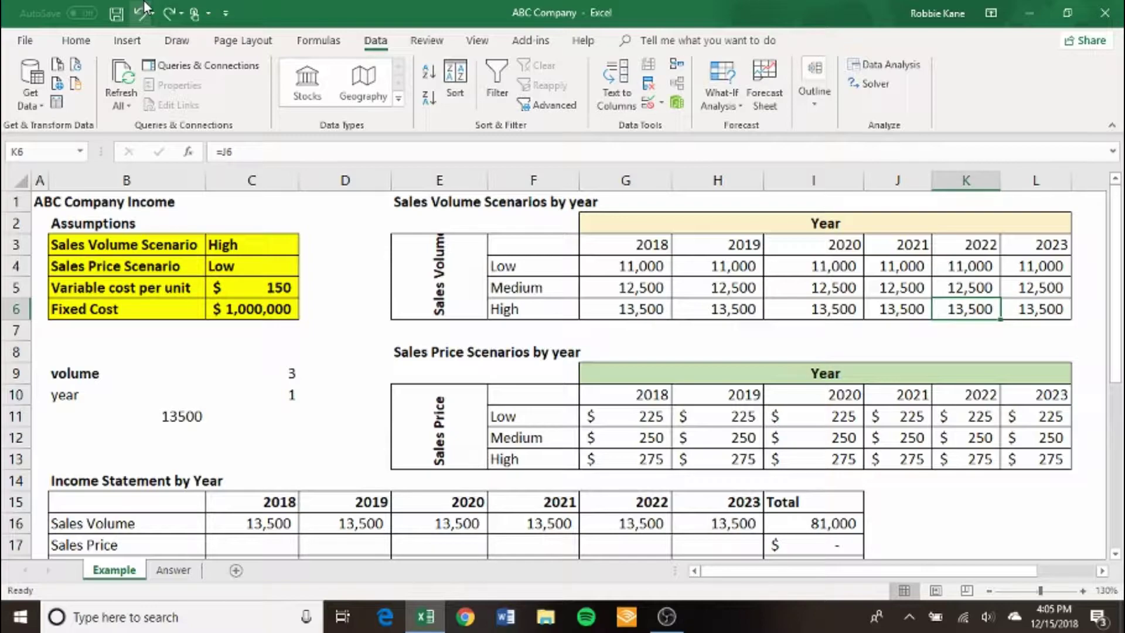
- Copy the 2018 Sales Volume formula from C16 into the 2018 Sales Price cell, C17
left_click(283, 523)
key("Down")
key("Down")
key("Down")
key("Down")
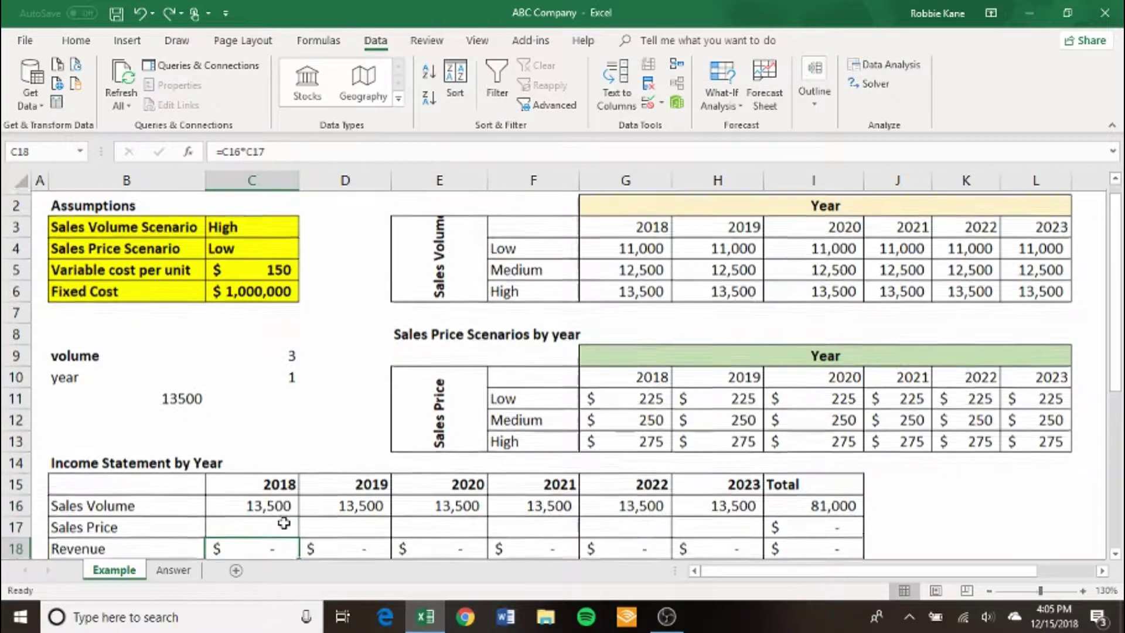
key("Up")
key("Up")
key("Up")
key("Up")
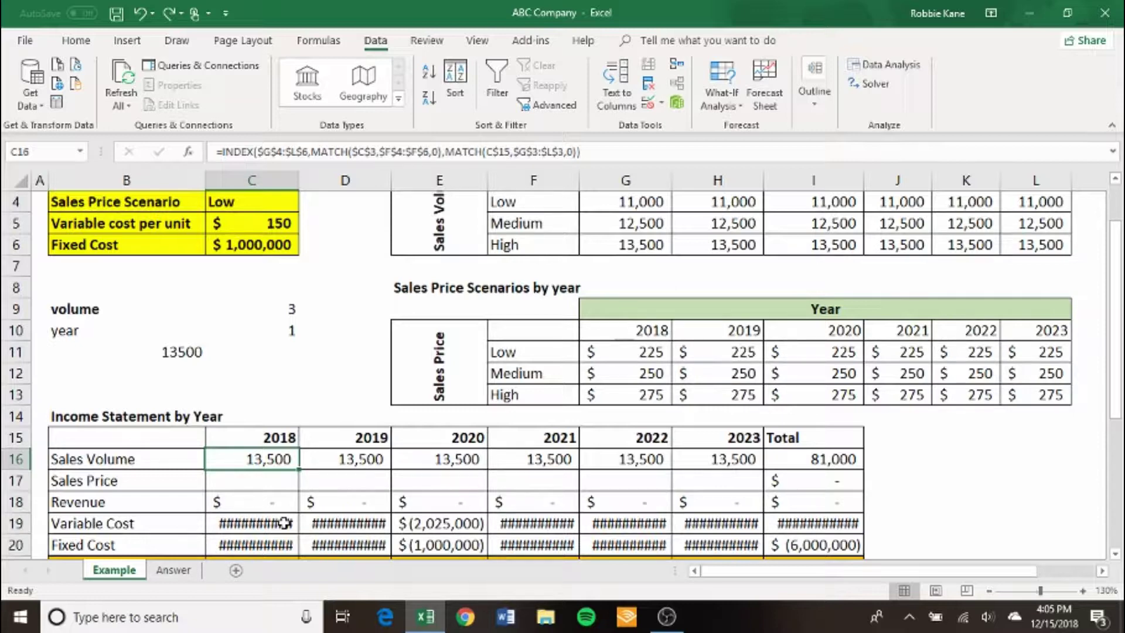
key("ctrl+c")
key("Down")
key("ctrl+v")
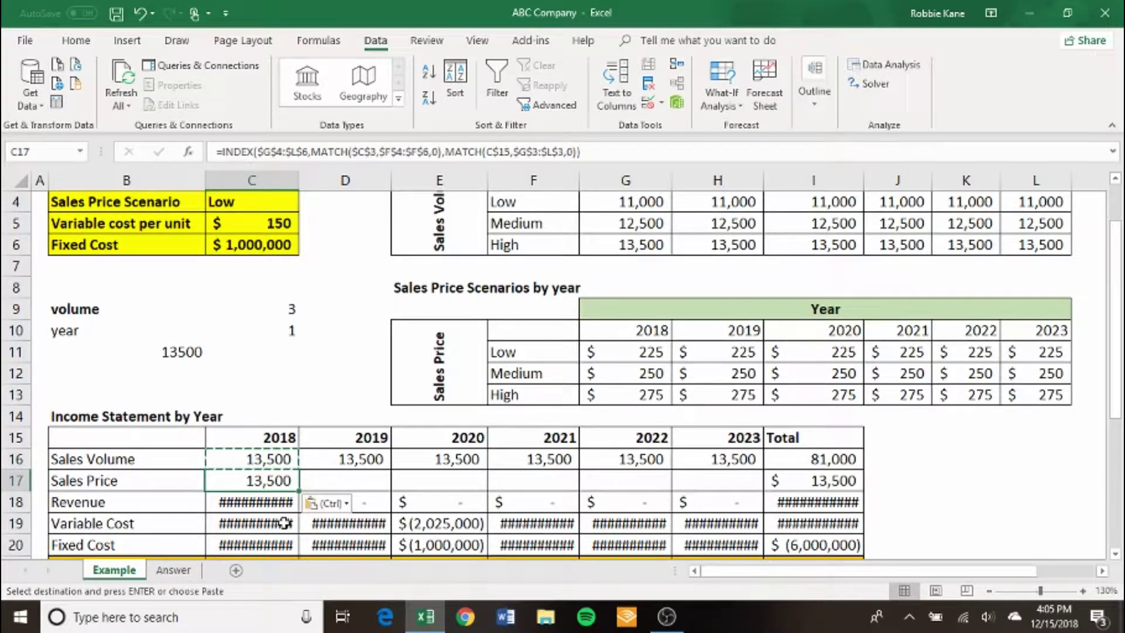
key("Escape")
- In C17, repoint the INDEX array to $G$11:$L$13 and the MATCH lookup ranges to $F$11:$F$13 and $G$10:$L$10
left_click_drag(1119, 370, 1117, 356)
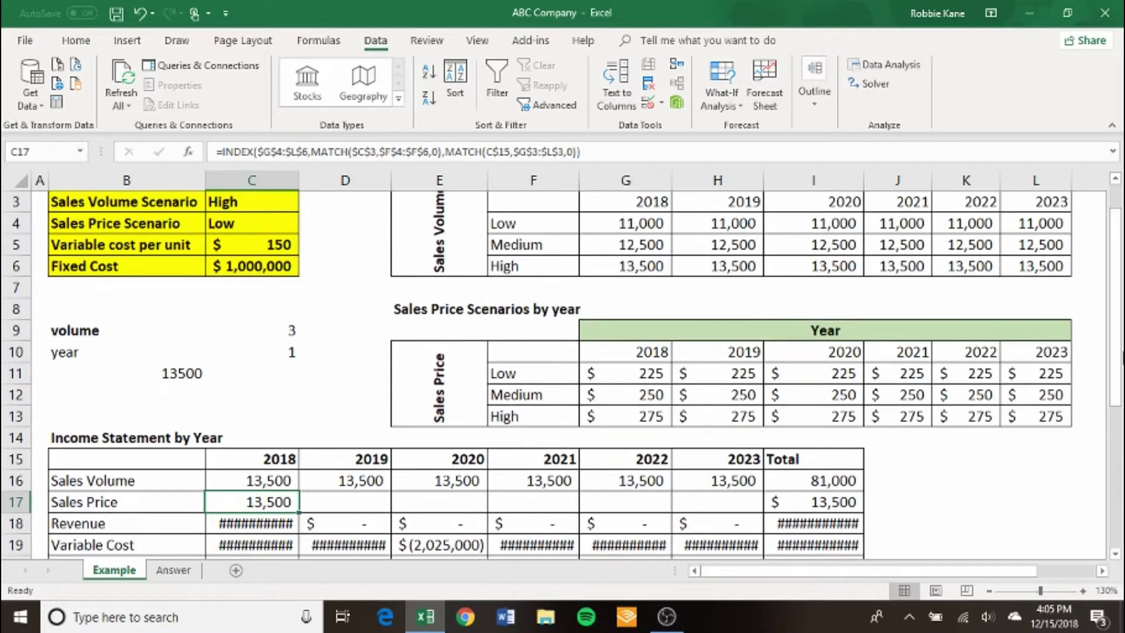
double_click(276, 499)
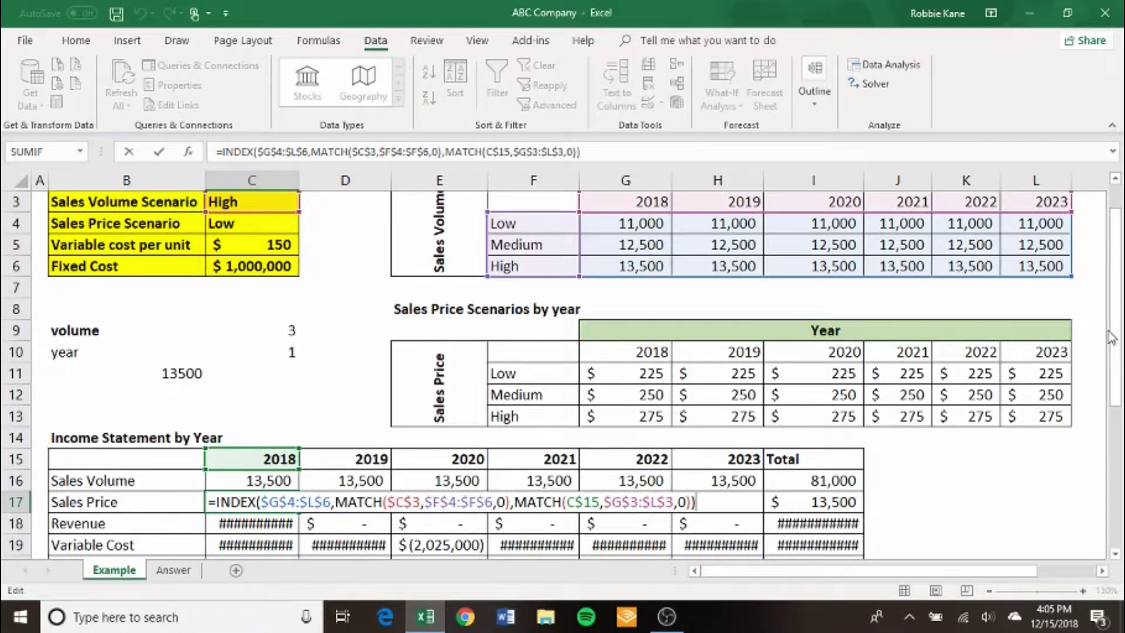
left_click_drag(1113, 337, 1116, 293)
left_click_drag(823, 319, 826, 462)
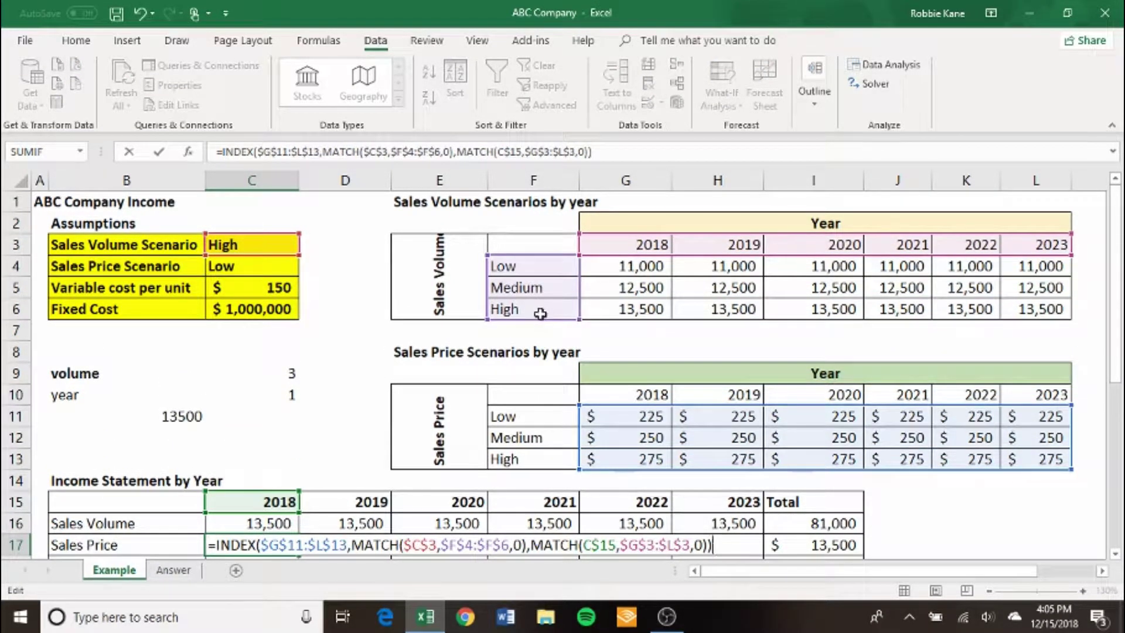
left_click_drag(546, 321, 542, 463)
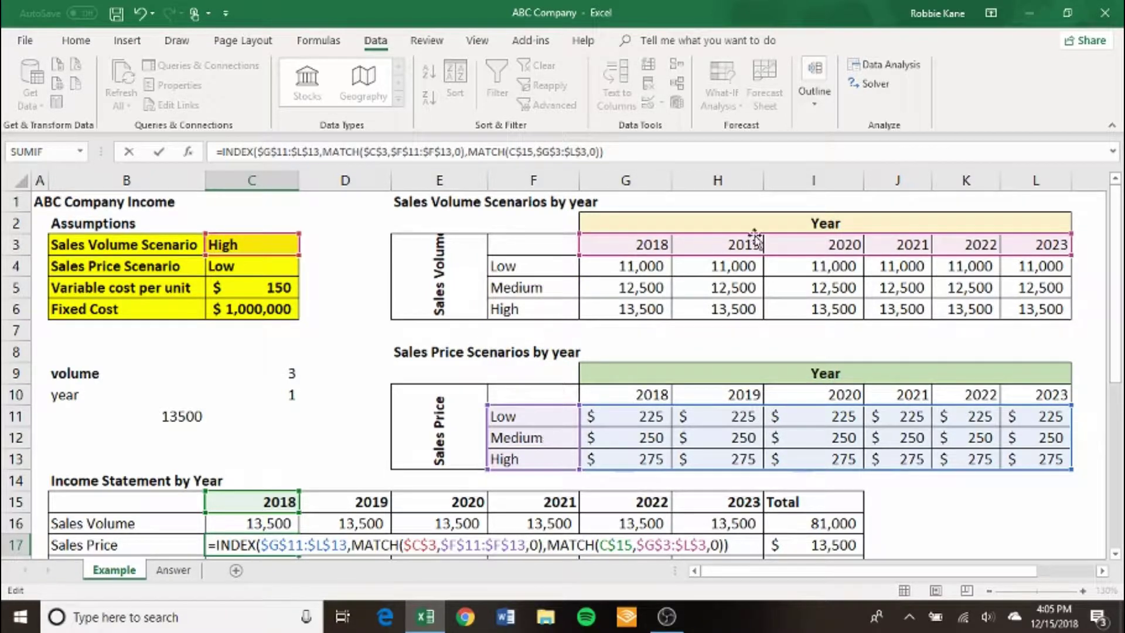
left_click_drag(740, 259, 741, 387)
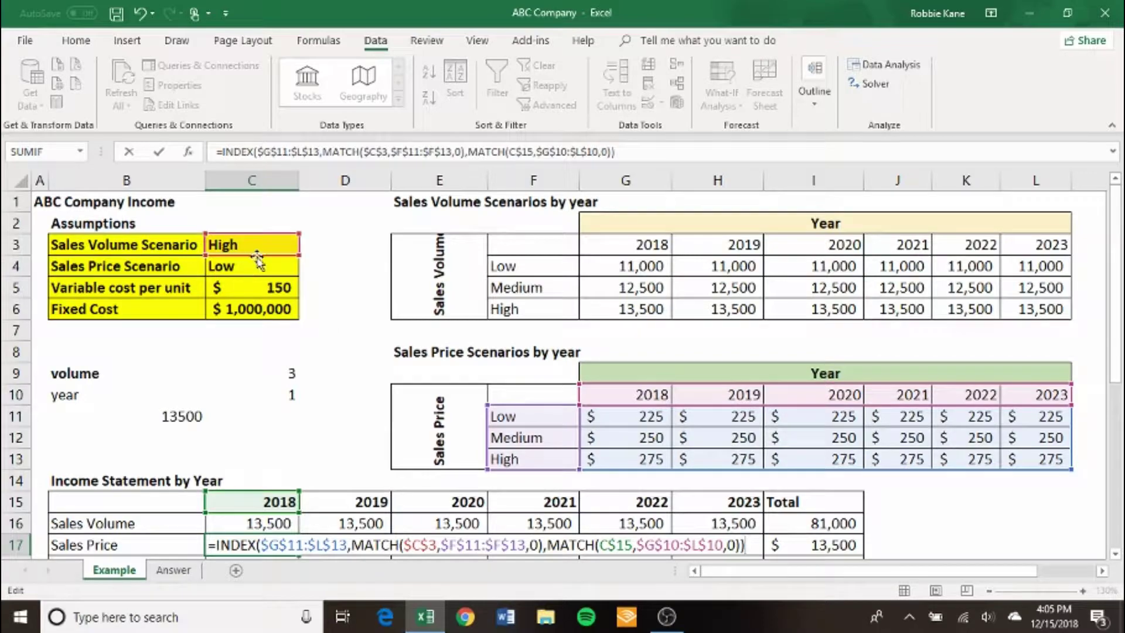
- Change the scenario lookup value in C17 to the Sales Price Scenario cell, $C$4, and enter the formula
left_click_drag(259, 266, 253, 270)
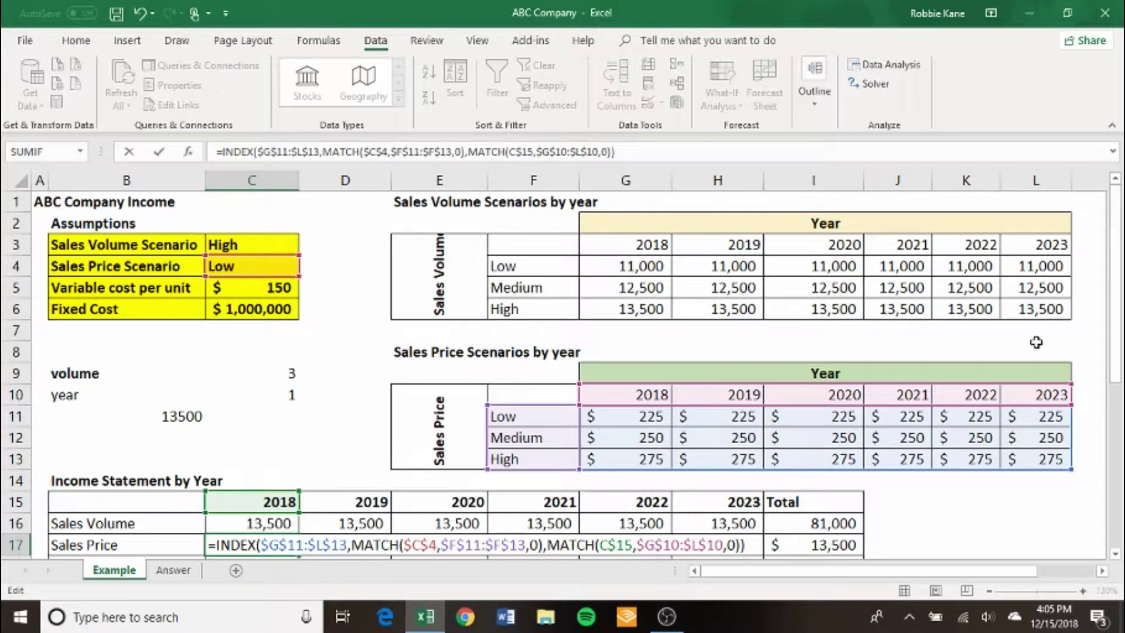
left_click_drag(1118, 316, 1119, 339)
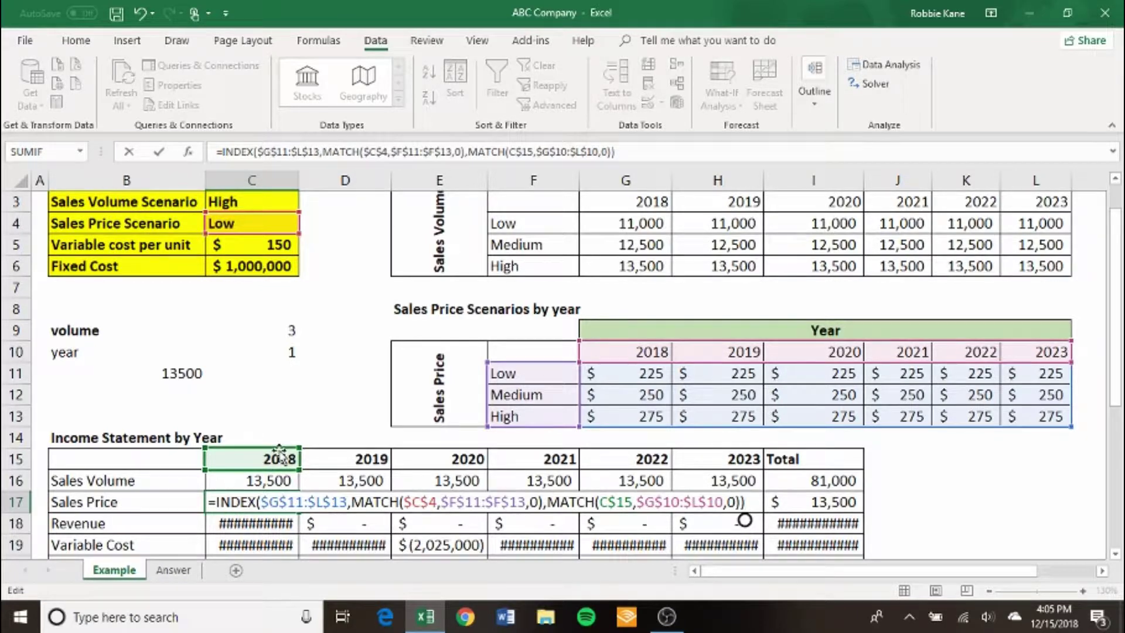
key("Return")
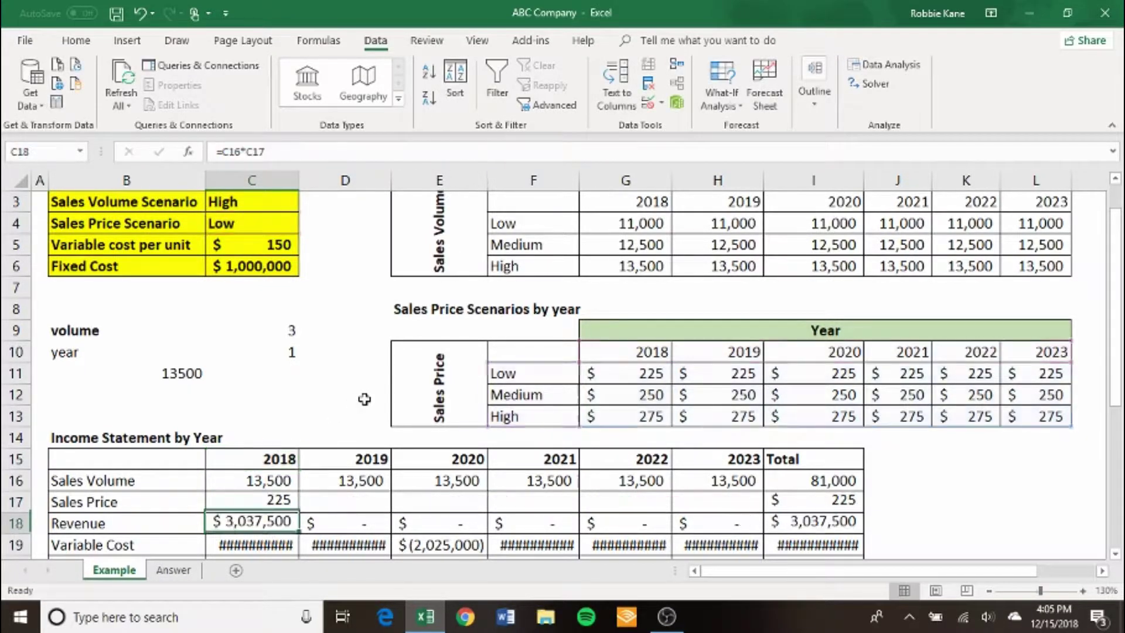
- Copy the Sales Price formula from C17 across the 2019 to 2023 cells, D17 through H17
key("Up")
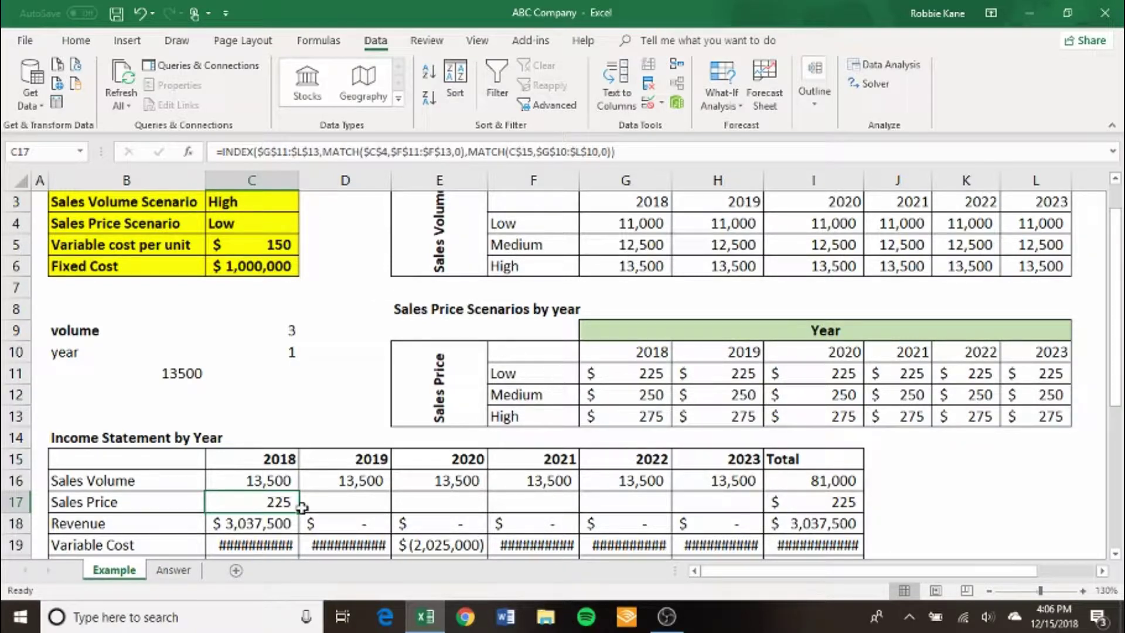
key("ctrl+c")
key("shift+Right")
key("shift+Right")
key("shift+Right")
key("shift+Right")
key("shift+Right")
key("shift+Right")
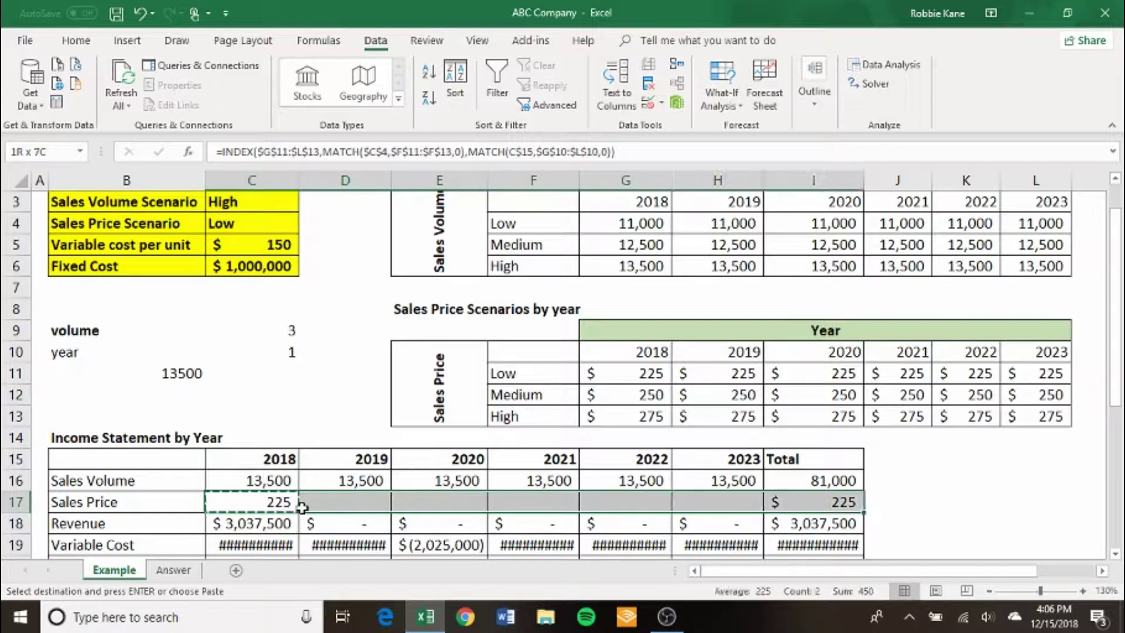
key("shift+Left")
key("Return")
key("Down")
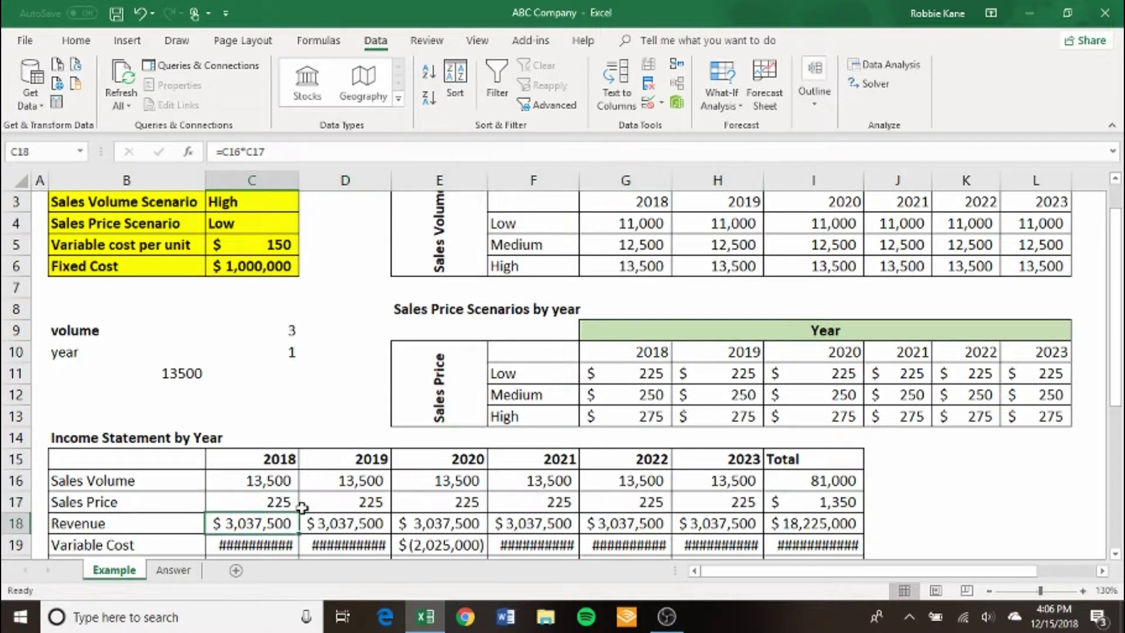
- Reduce the sheet zoom to 120% and review the income statement rows down to Profit
left_click(989, 591)
key("Down")
key("Down")
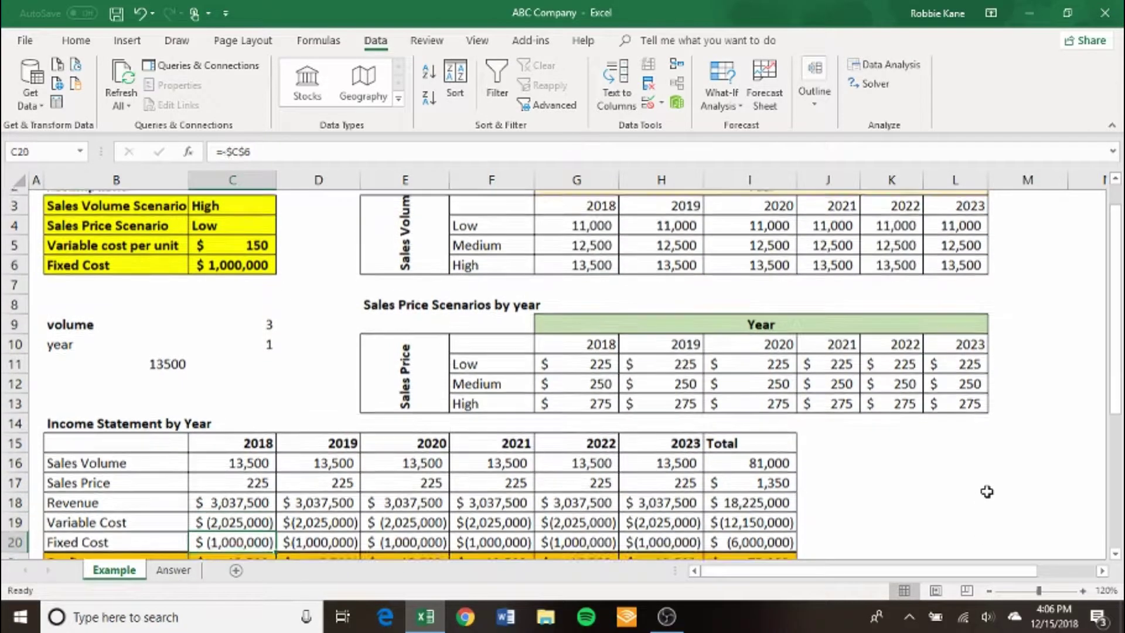
key("Down")
key("Down")
key("Up")
key("Up")
key("Up")
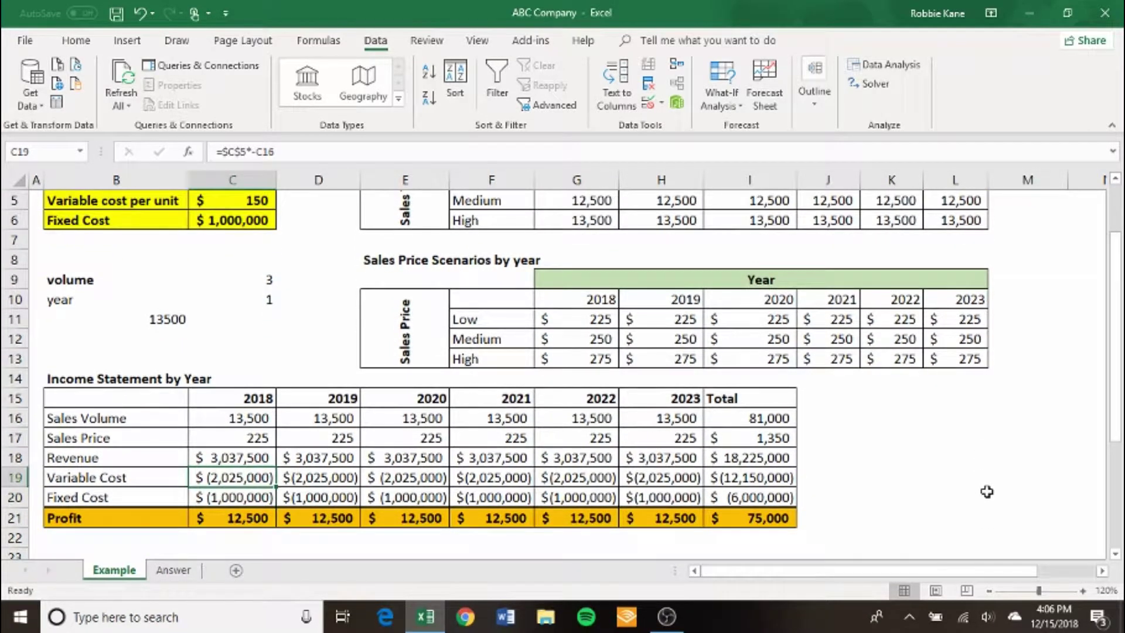
- Check the cell references of the 2018 Revenue and Variable Cost formulas in C18 and C19
key("Up")
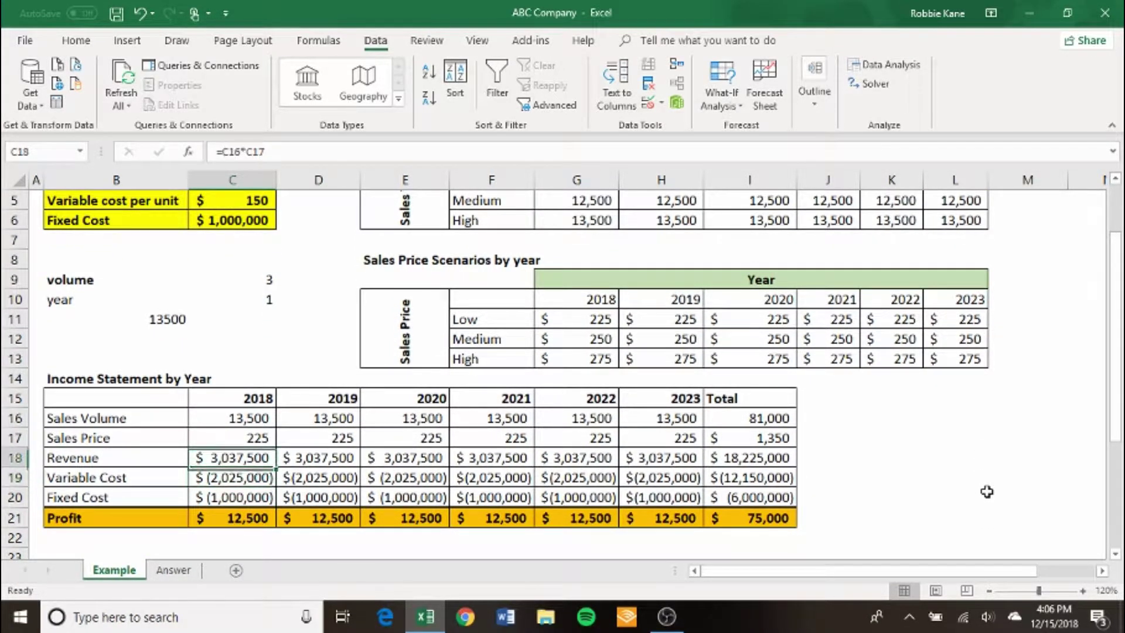
key("F2")
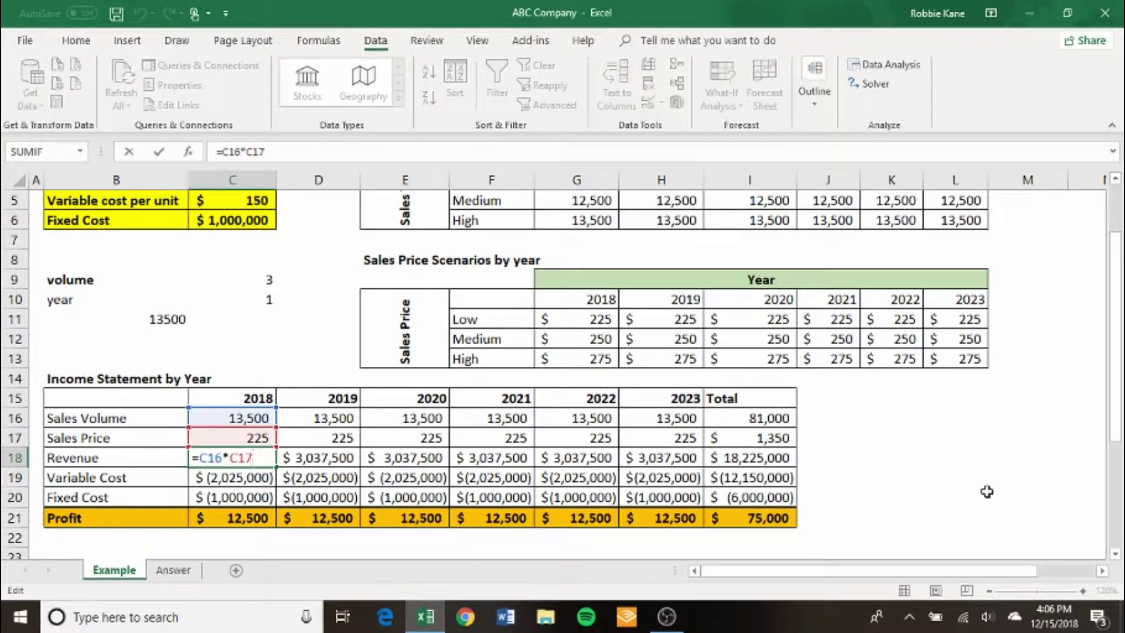
key("Escape")
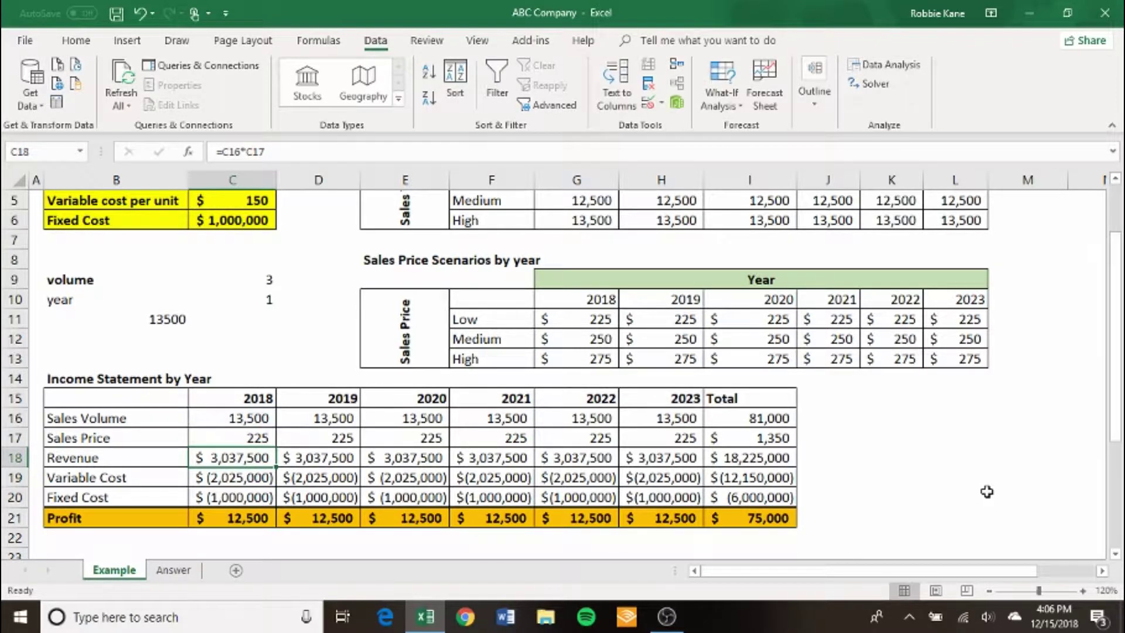
key("Down")
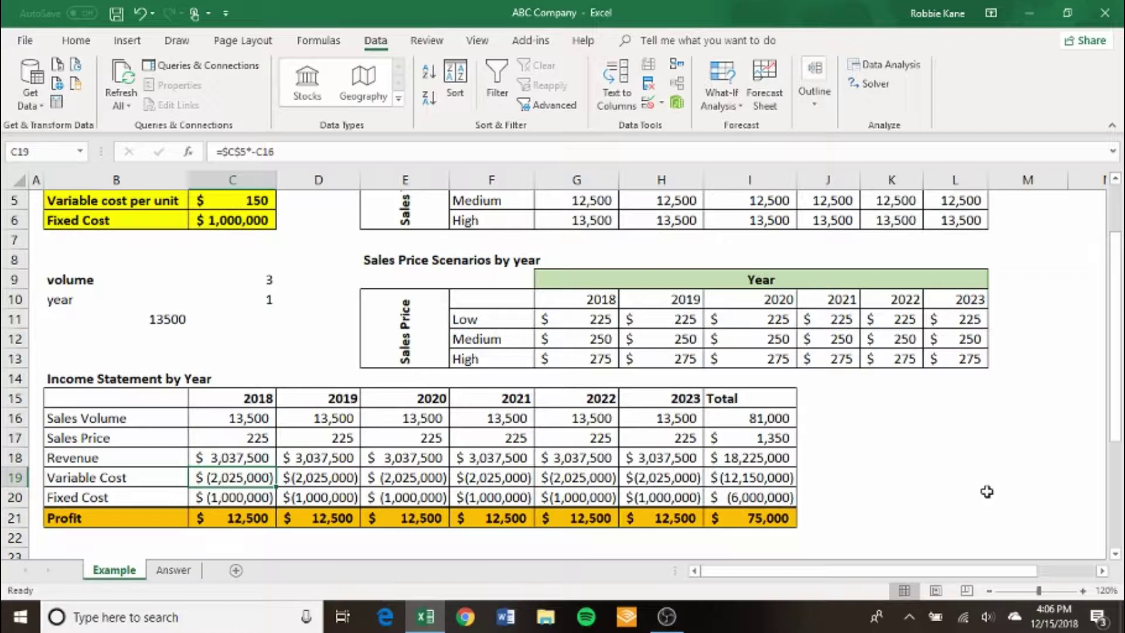
key("F2")
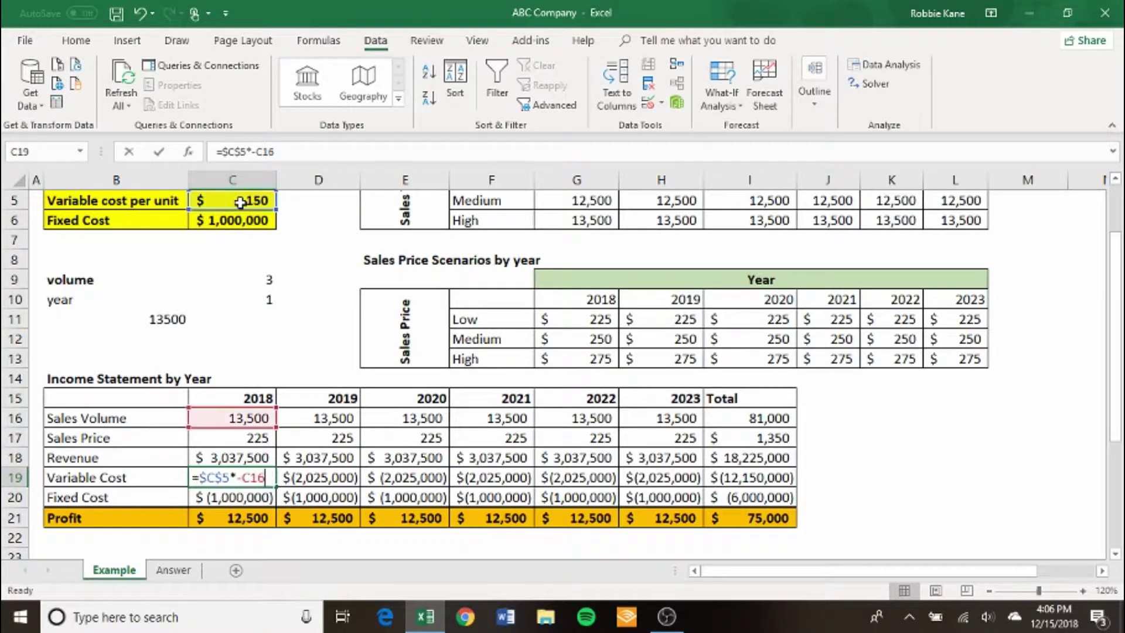
key("Escape")
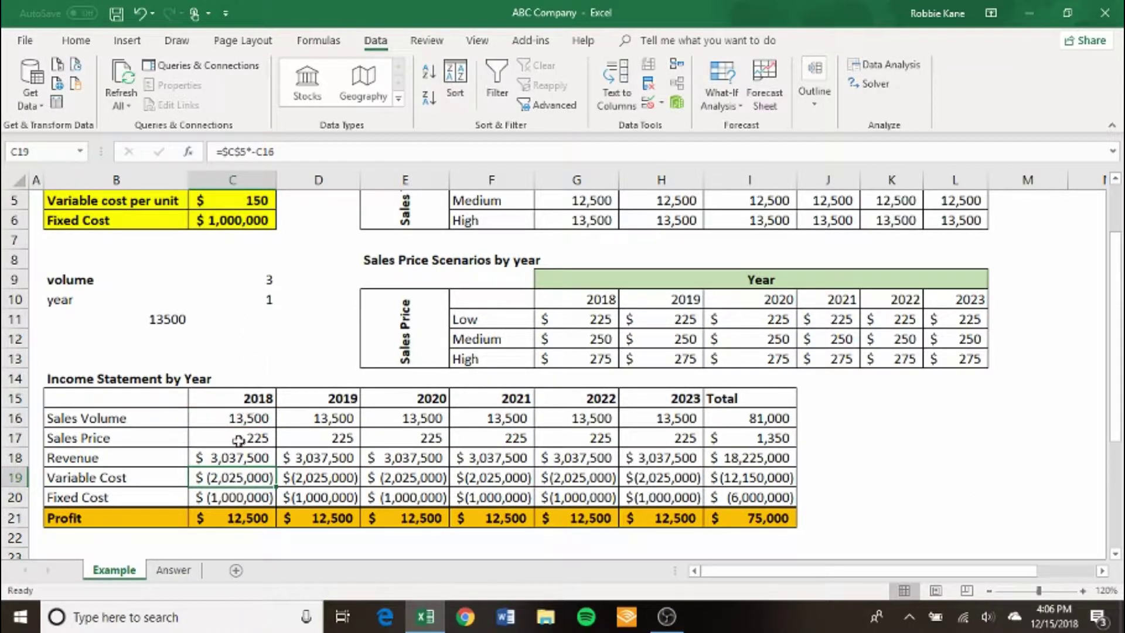
- Check the 2018 Fixed Cost and Profit formulas in C20 and C21, and the total Profit cell I21
left_click(233, 499)
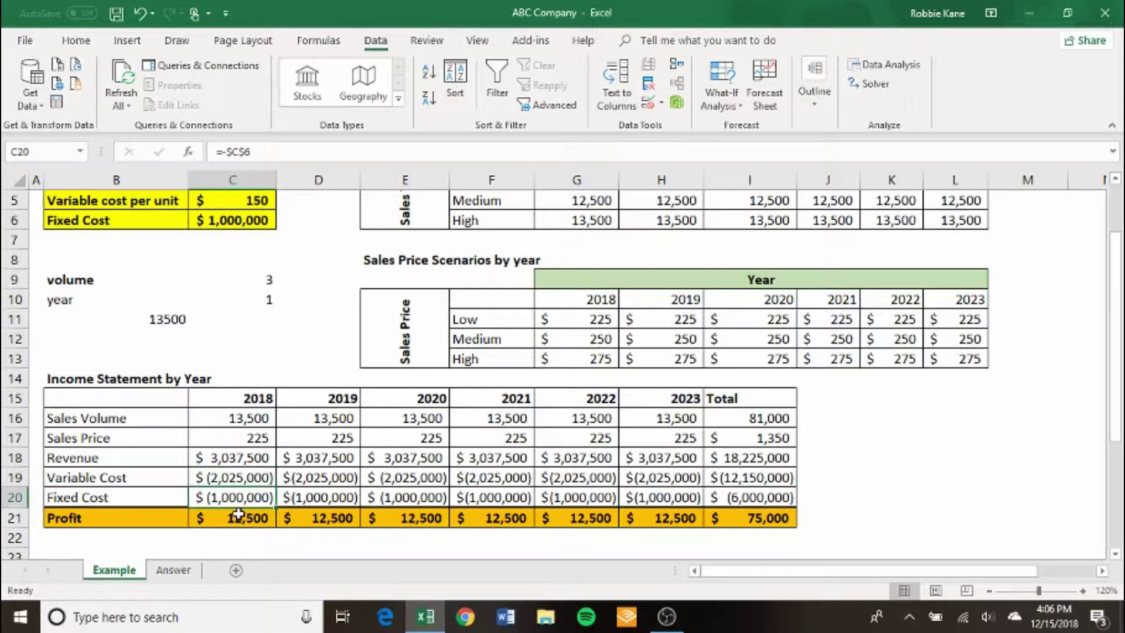
left_click(238, 515)
key("F2")
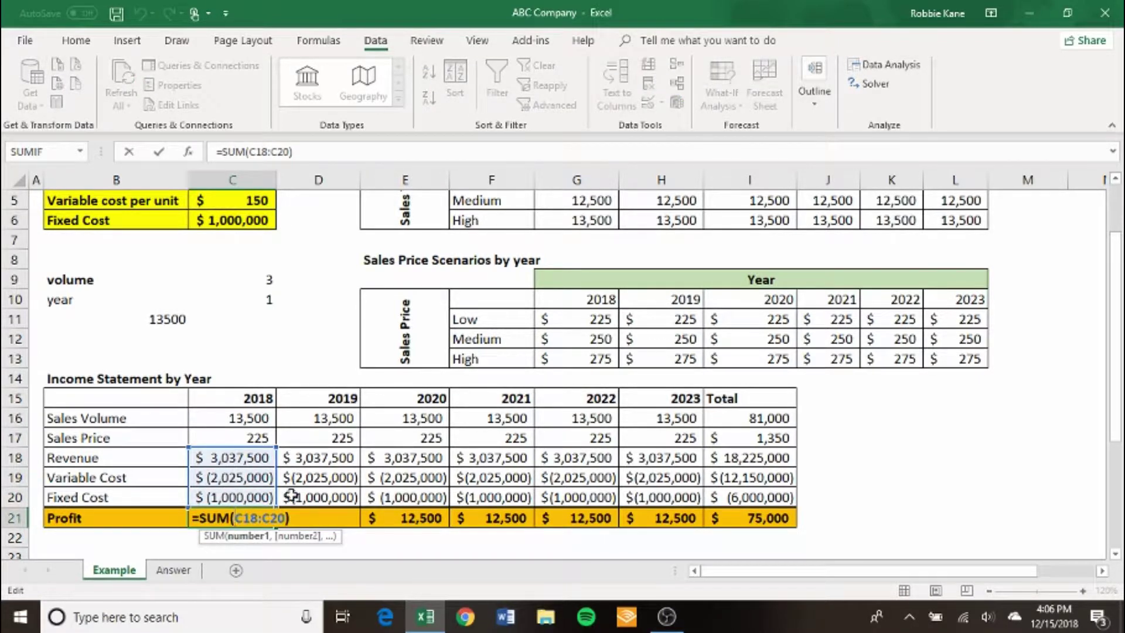
key("Escape")
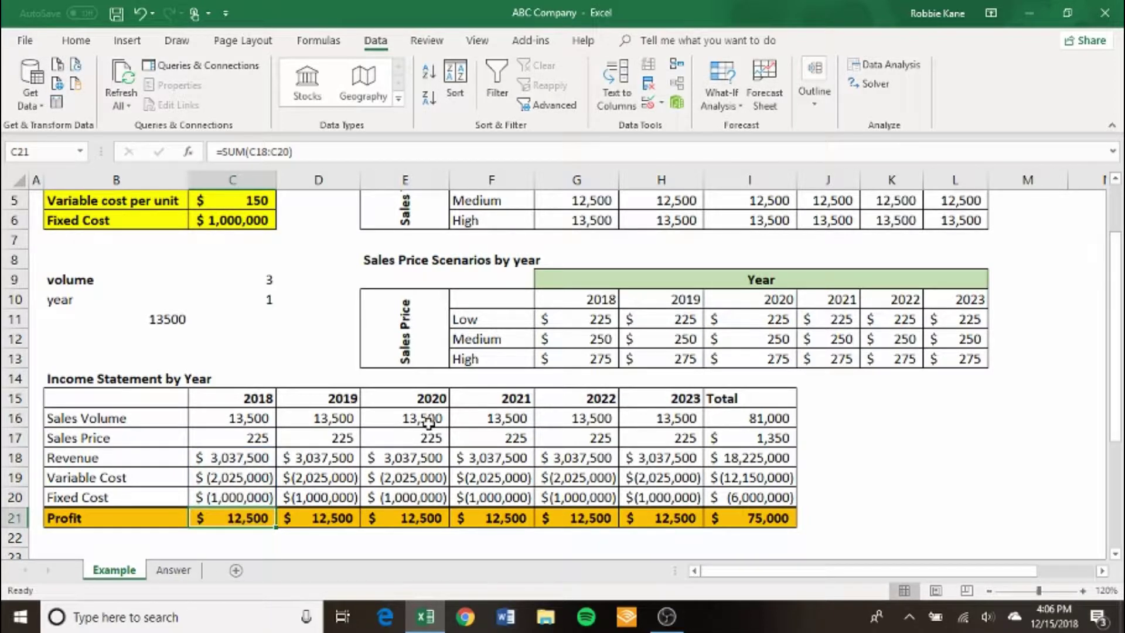
key("Right")
key("Right")
key("Right")
key("Right")
key("Right")
key("Right")
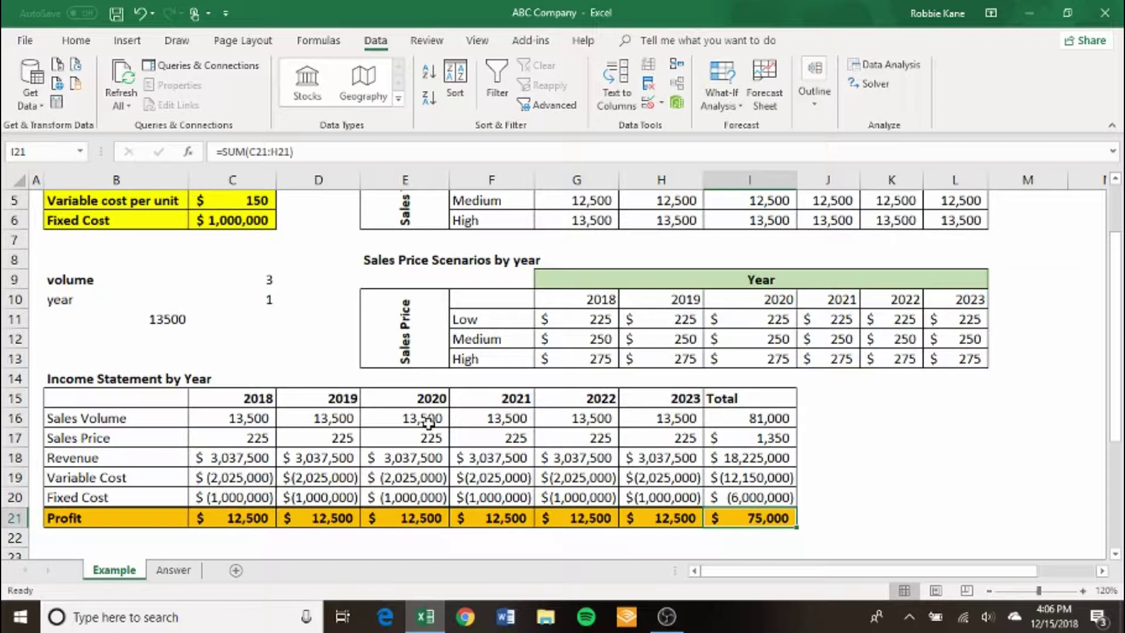
- Return to the top of the sheet and review the assumptions and the scenario tables
key("Up")
key("Up")
key("Up")
key("Up")
key("Up")
key("Up")
key("Up")
key("Up")
key("Up")
key("Up")
key("Up")
key("Up")
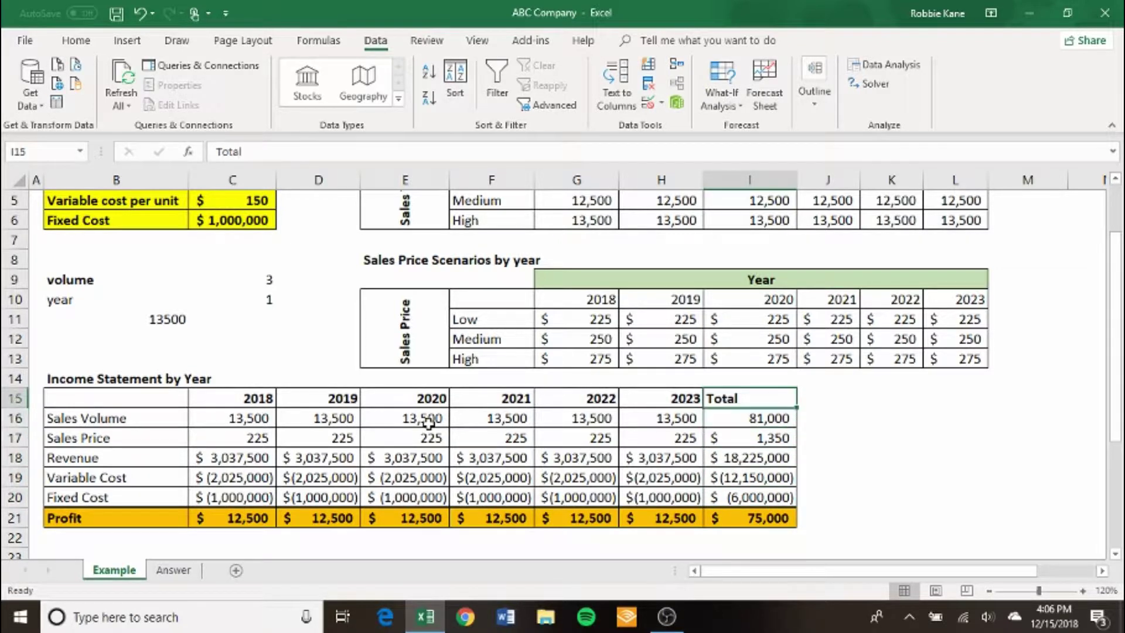
key("Up")
key("Up")
key("Up")
key("Up")
key("Up")
key("Up")
key("Up")
key("Up")
key("Left")
key("Left")
key("Left")
key("Left")
key("Left")
key("Down")
key("Down")
key("Down")
key("Down")
key("Down")
key("Down")
key("Down")
key("Down")
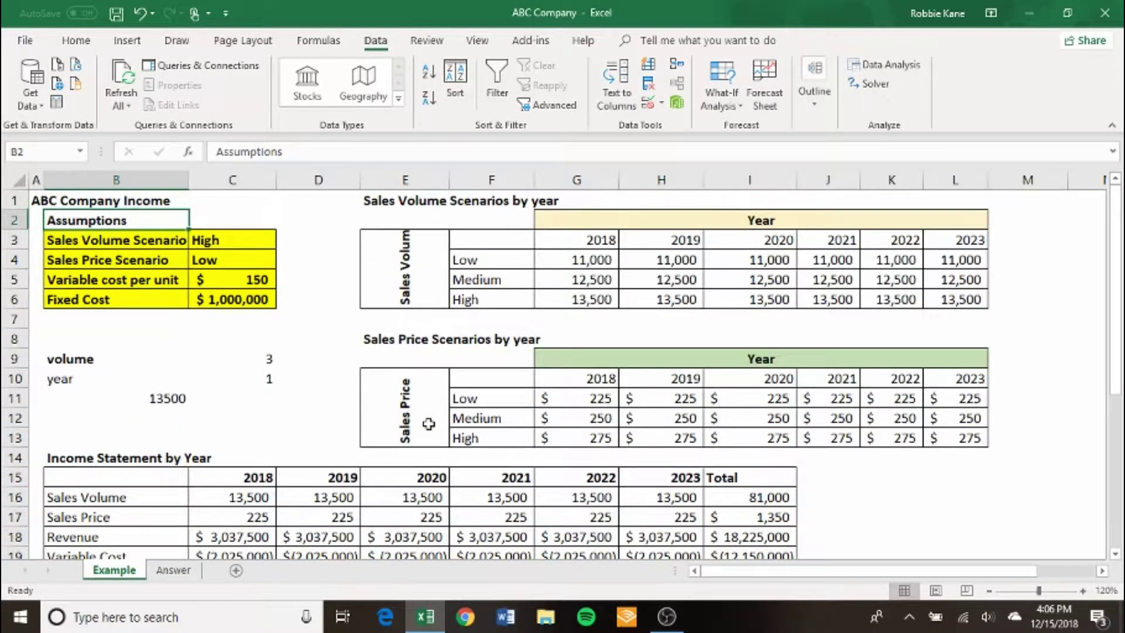
key("Right")
key("Down")
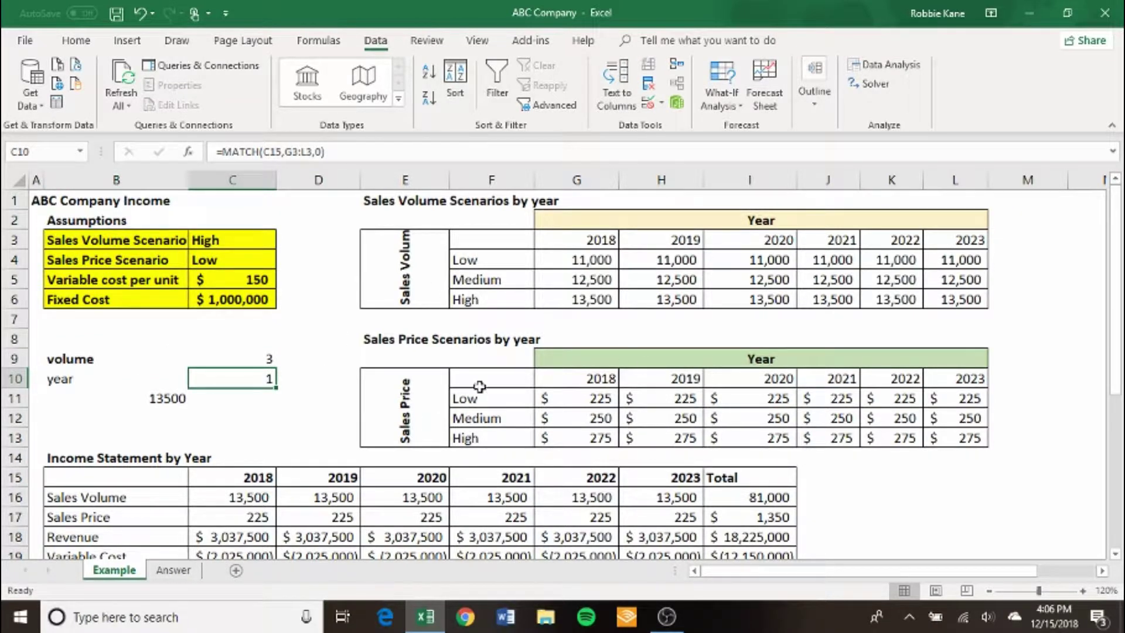
- Set the Sales Price Scenario in C4 to High and check the 2023 Sales Price cell, H17
left_click(236, 242)
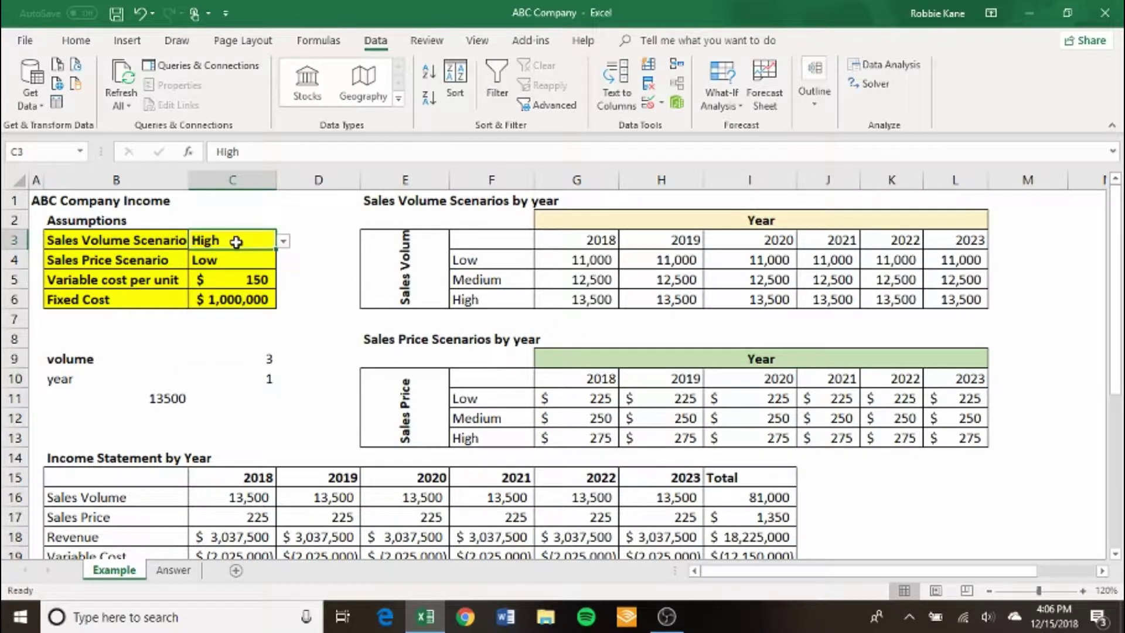
left_click(240, 259)
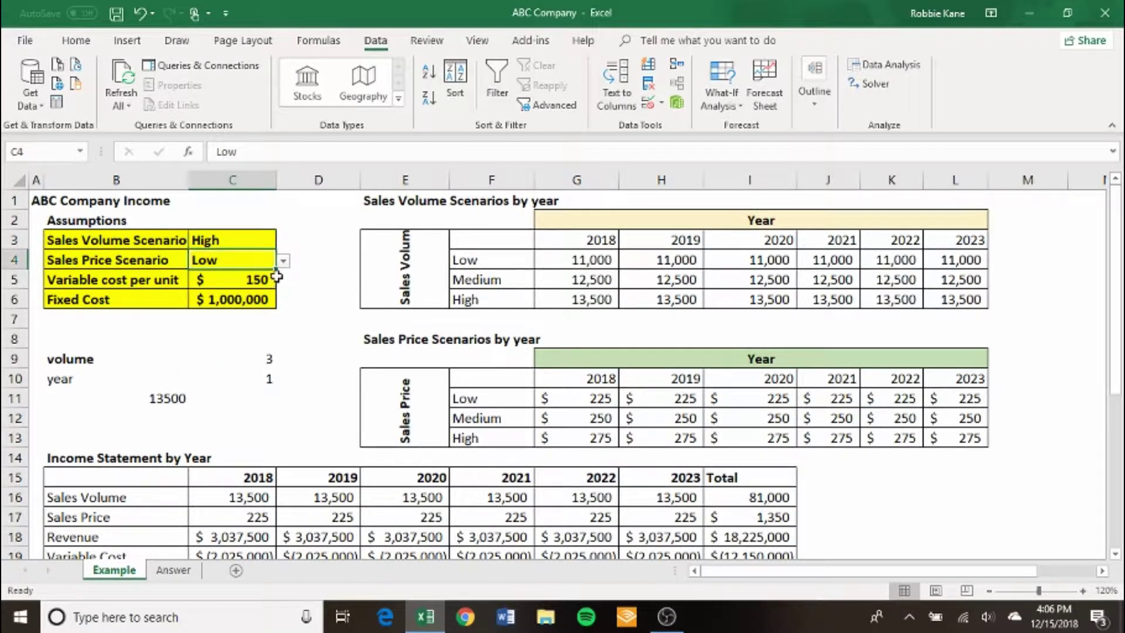
left_click(660, 515)
left_click(256, 255)
left_click(283, 260)
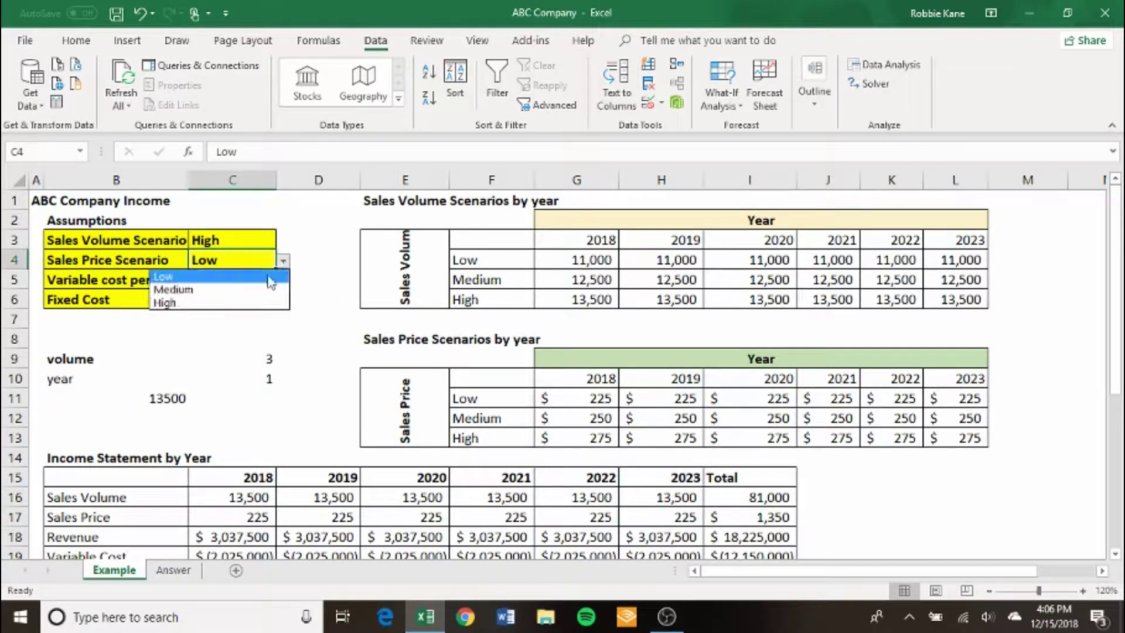
left_click(239, 303)
left_click(677, 514)
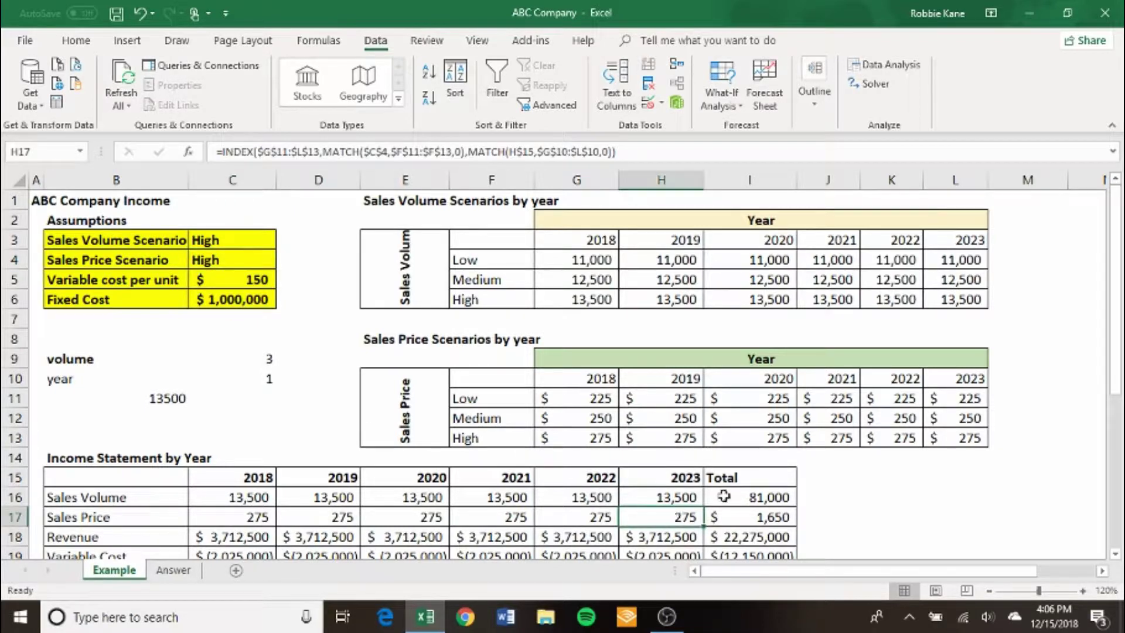
- Set the Sales Volume Scenario in C3 to Medium
left_click(249, 242)
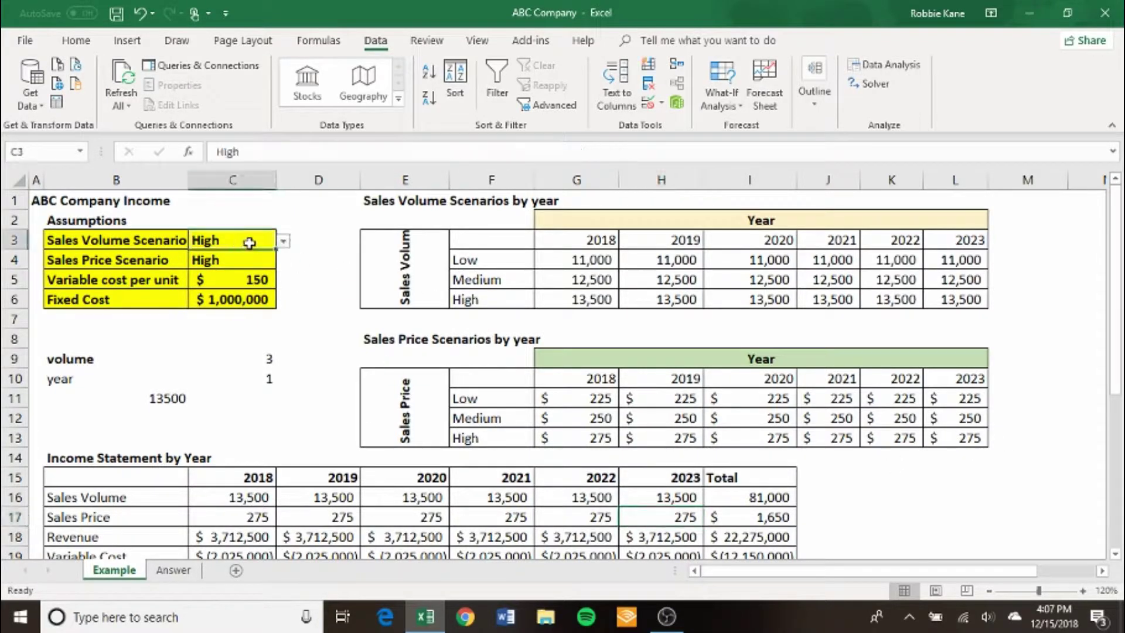
left_click(284, 241)
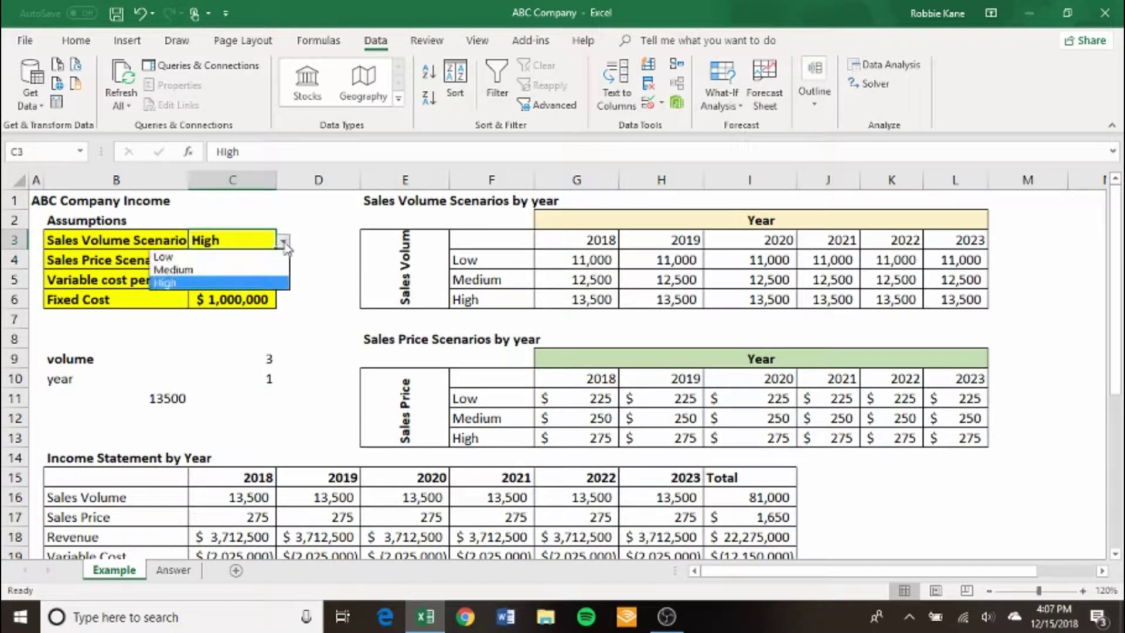
left_click(242, 271)
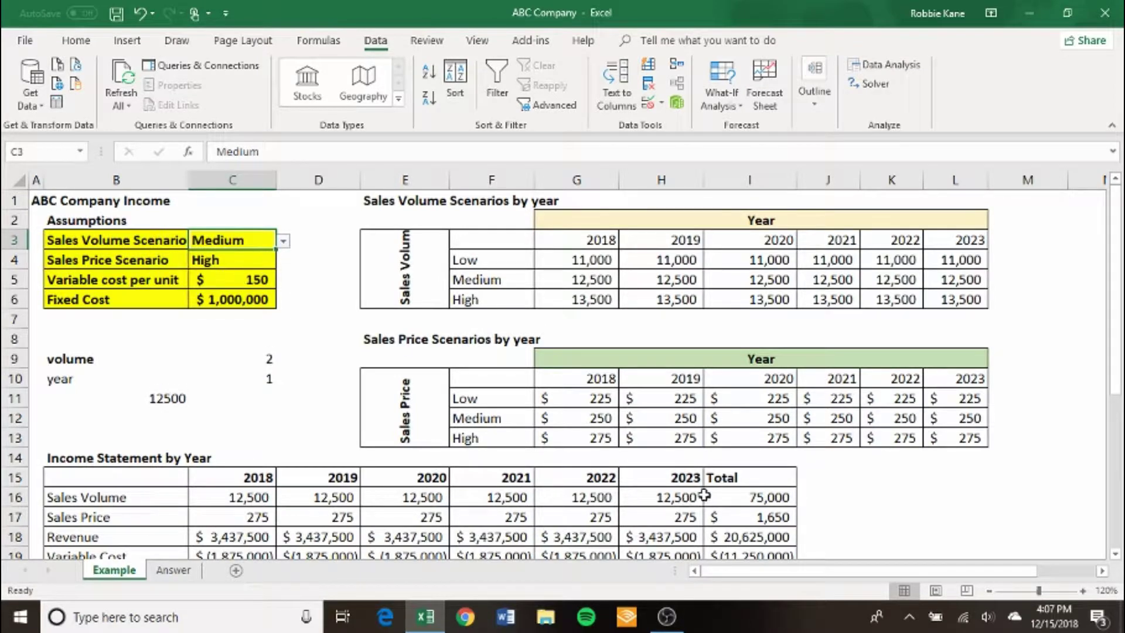
- Check the 2023 Sales Volume and Revenue in H16 and H18, and the total Profit in I21
left_click(674, 496)
left_click(653, 537)
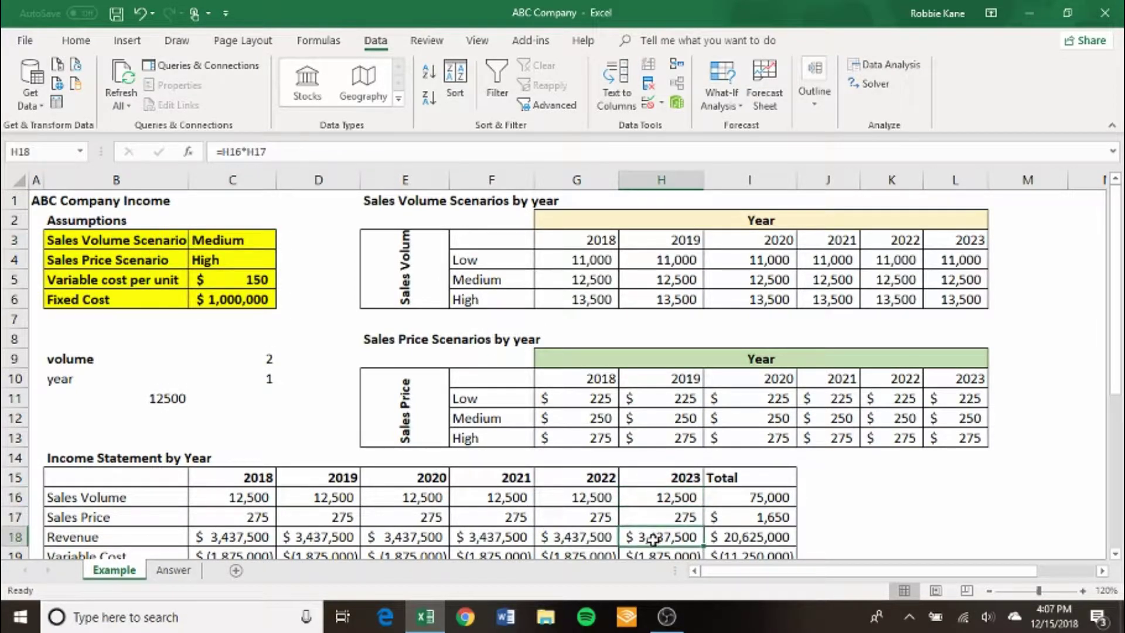
key("Down")
key("Down")
key("Down")
key("Right")
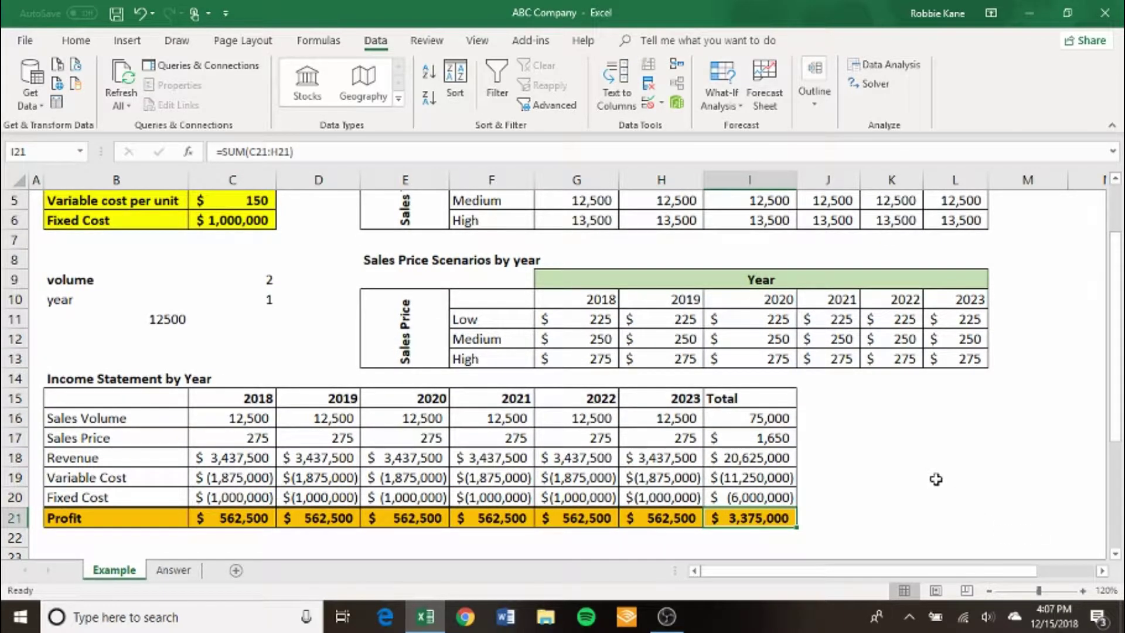
- Return from the total Profit cell to cell A1 at the top of the sheet
key("Left")
key("Left")
key("Left")
key("Left")
key("Left")
key("Left")
key("Left")
key("Left")
key("Up")
key("Up")
key("Up")
key("Up")
key("Up")
key("Up")
key("Up")
key("Up")
key("Up")
key("Up")
key("Up")
key("Up")
key("Up")
key("Up")
key("Up")
key("Up")
key("Up")
key("Up")
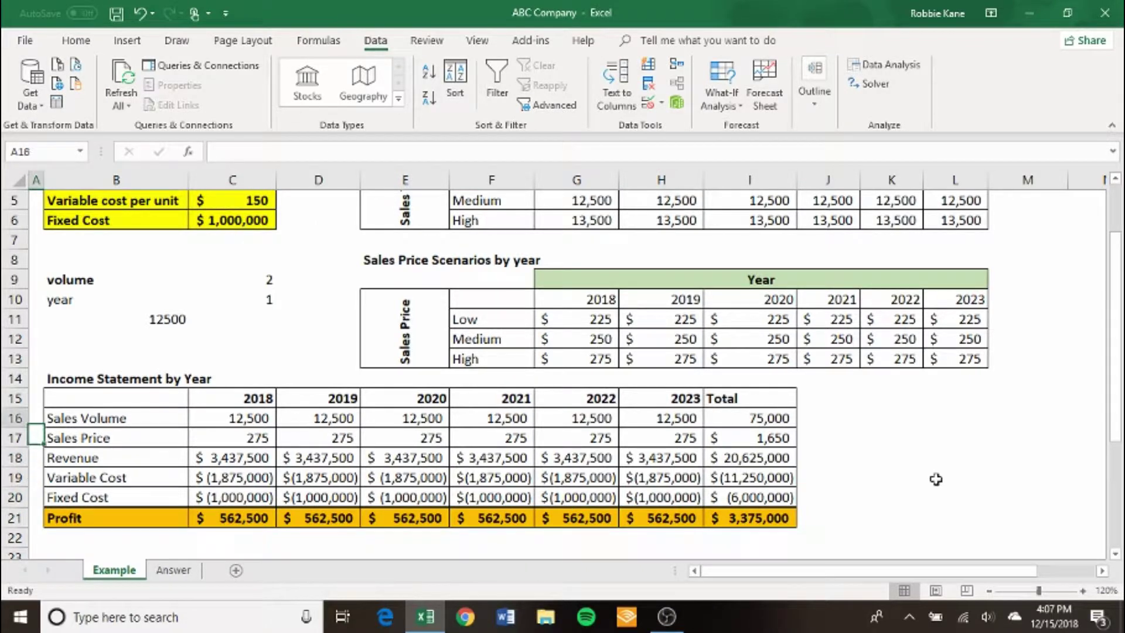
key("Up")
key("Up")
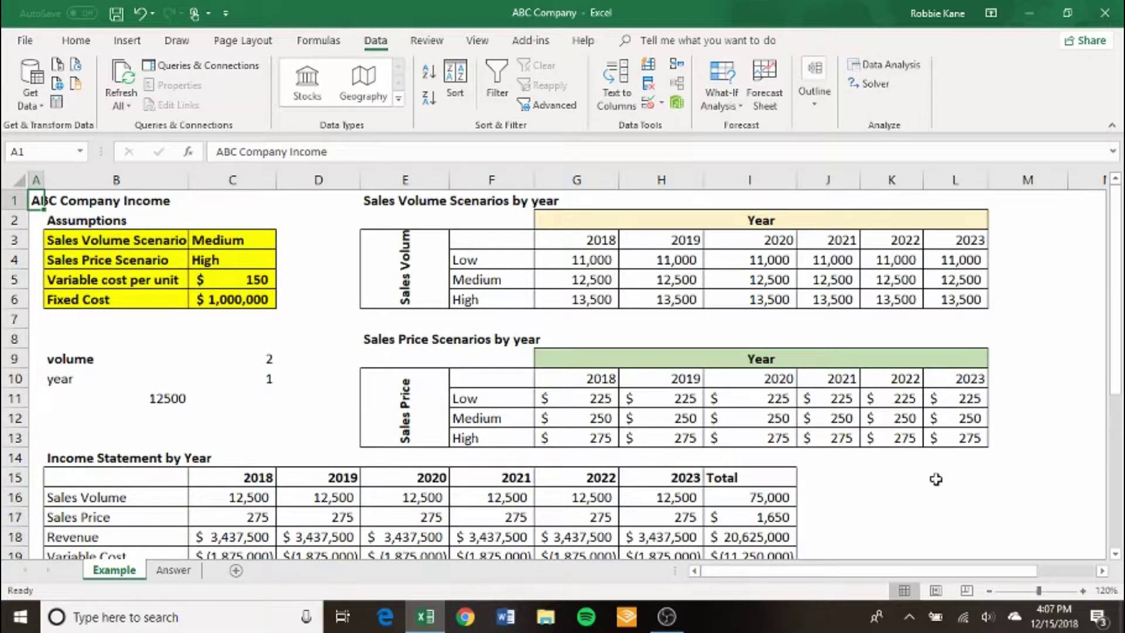
key("Right")
key("Right")
key("Down")
key("Down")
key("Left")
key("Left")
key("Up")
key("Up")
key("Right")
key("Right")
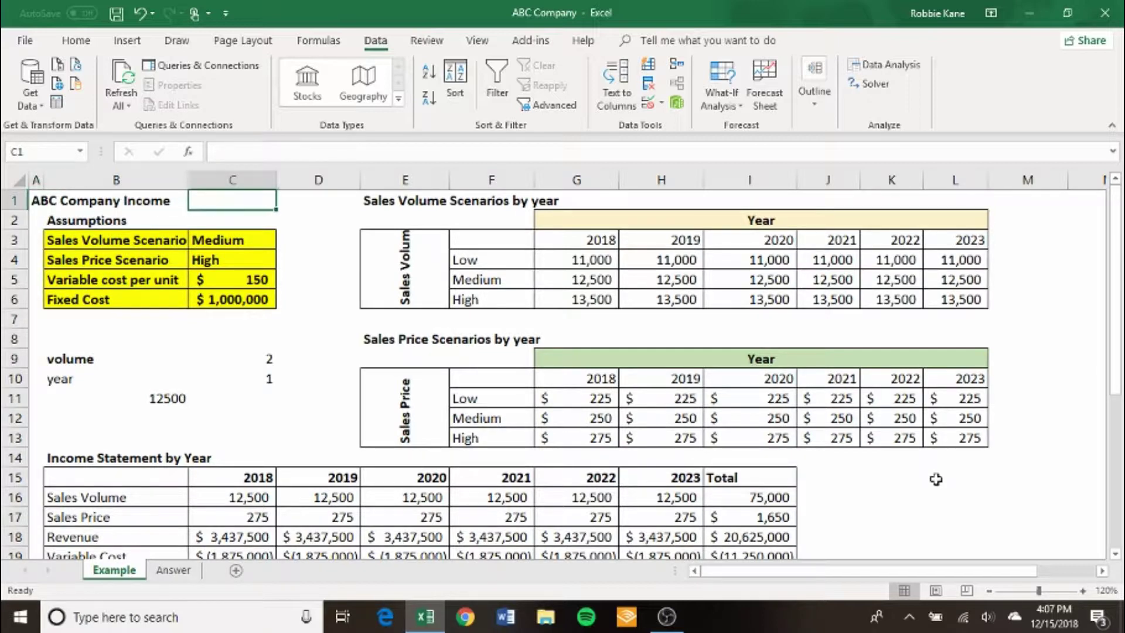
key("Down")
key("Down")
key("Down")
key("Down")
key("Down")
key("Down")
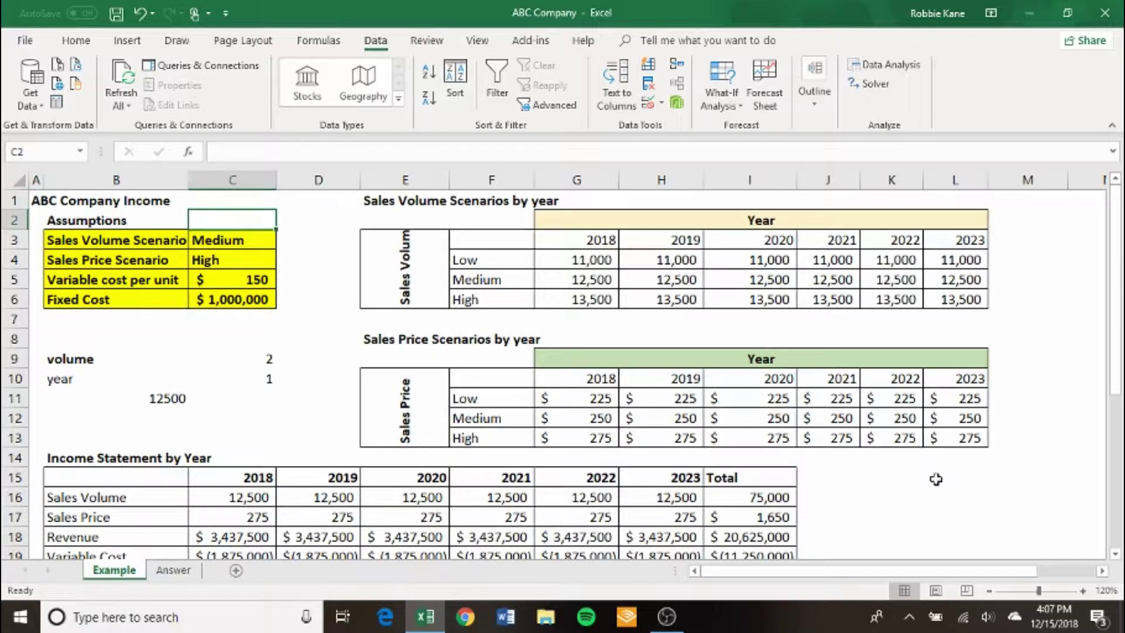
key("Right")
key("Right")
key("Up")
key("Up")
key("Up")
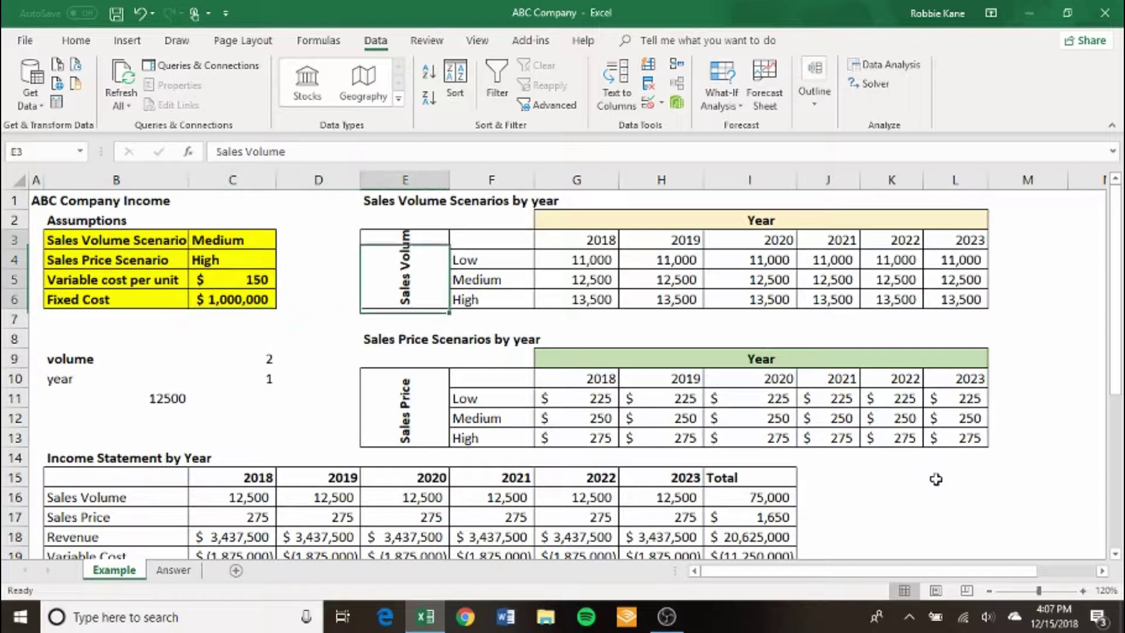
key("Left")
key("Left")
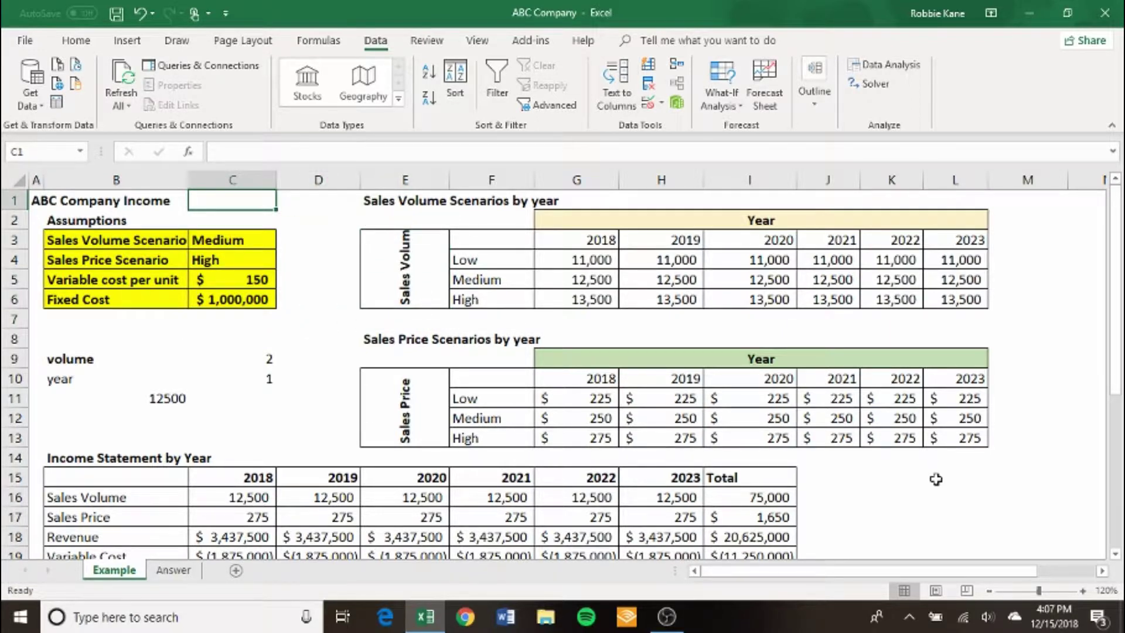
key("Left")
key("Left")
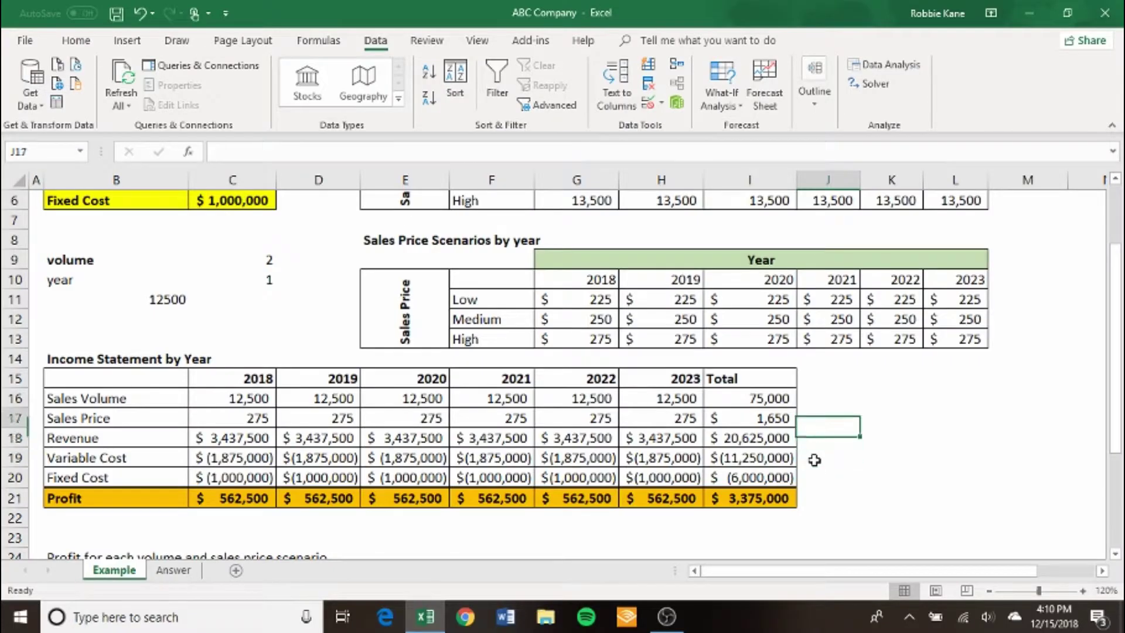
- Look over the assumptions, scenario tables and income statement along column B, ending back at the top of the sheet
scroll(814, 460, "up", 2)
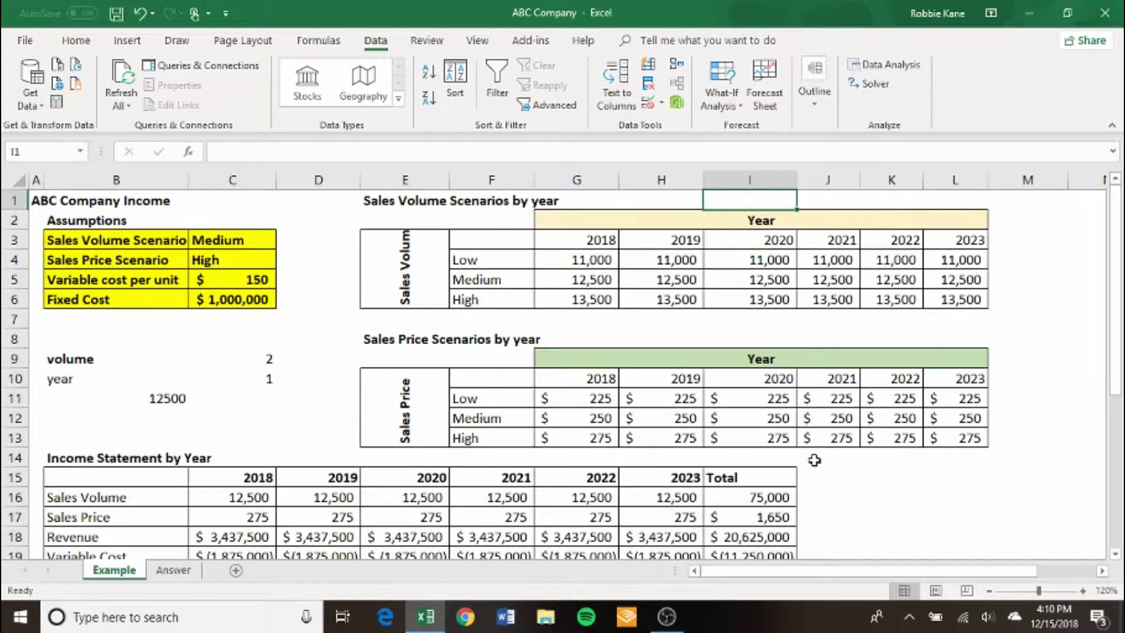
key("Left")
key("Left")
key("Left")
key("Left")
key("Left")
key("Left")
key("Left")
key("Left")
key("Right")
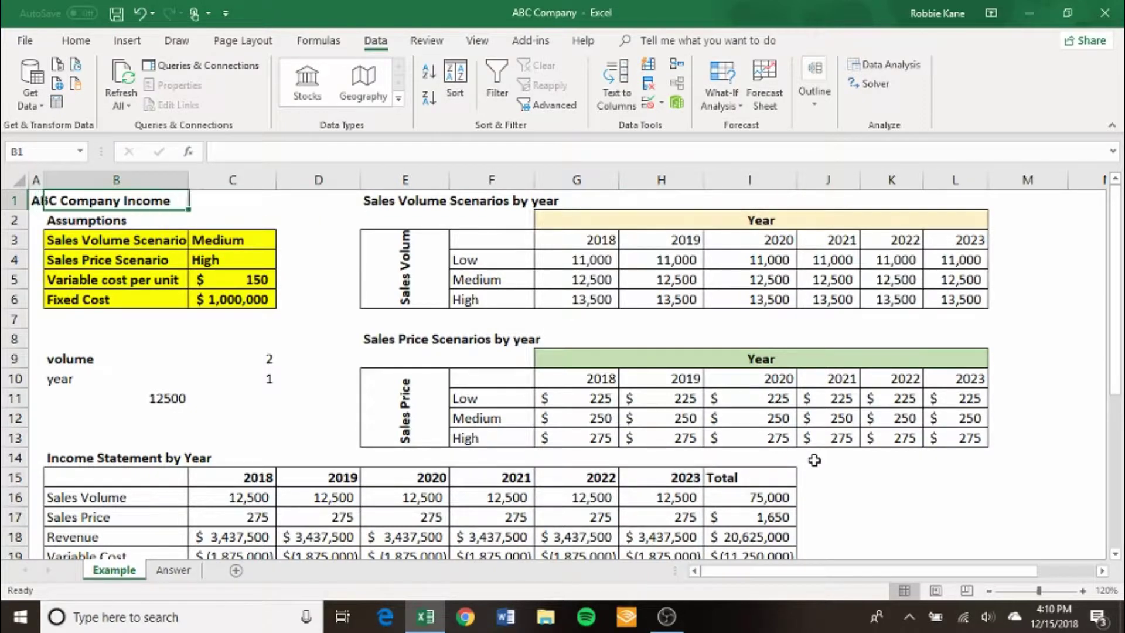
key("Down")
key("Down")
key("Down")
key("Down")
key("Down")
key("Down")
key("Down")
key("Down")
key("Down")
key("Down")
key("Down")
key("Down")
key("Down")
key("Down")
key("Down")
key("Down")
key("Down")
key("Down")
key("Down")
key("Down")
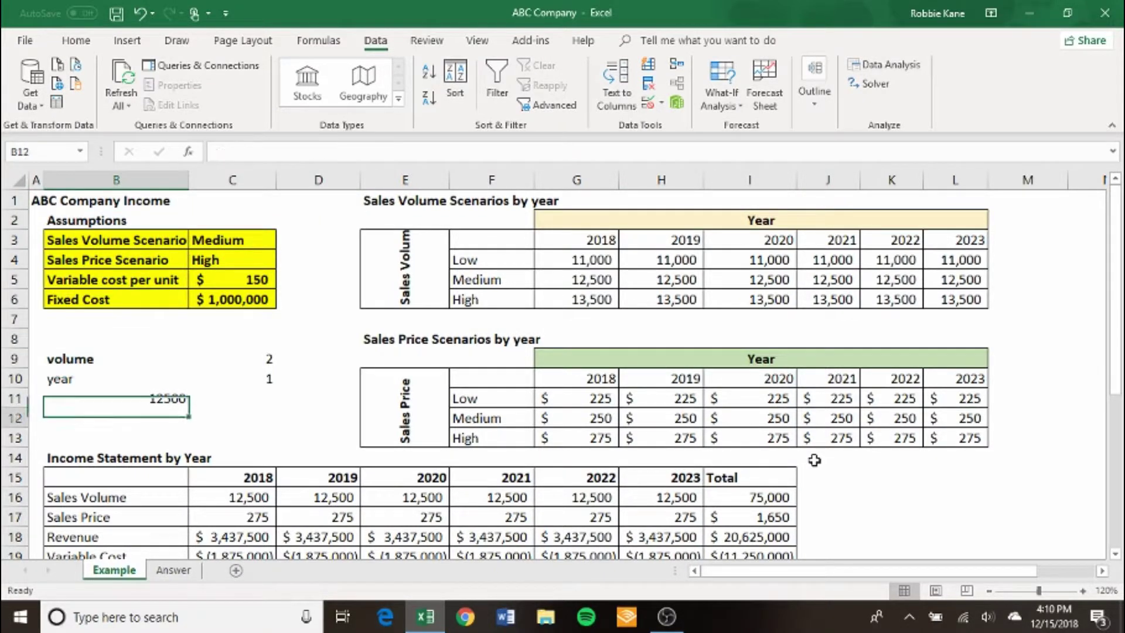
key("Up")
key("Up")
key("Up")
key("Up")
key("Up")
key("Up")
key("Up")
key("Up")
key("Up")
key("Up")
key("Up")
key("Up")
key("Up")
key("Up")
key("Up")
key("Up")
key("Up")
key("Up")
key("Up")
key("Up")
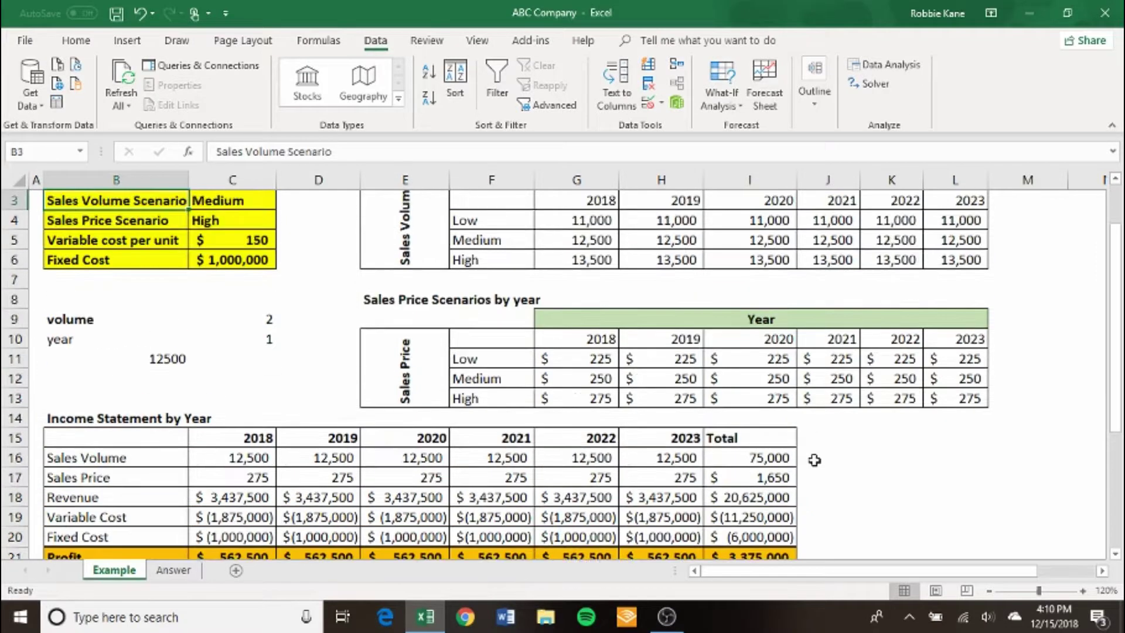
- Set the Sales Volume Scenario in C3 to High and the Sales Price Scenario in C4 to Low
left_click(244, 239)
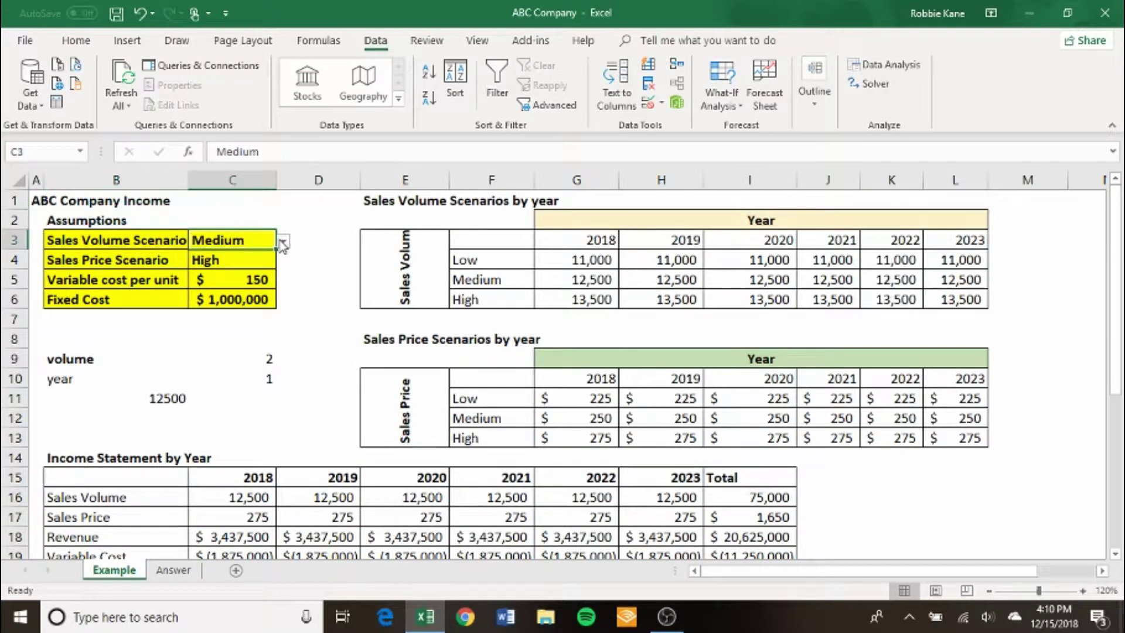
left_click(283, 241)
left_click(246, 283)
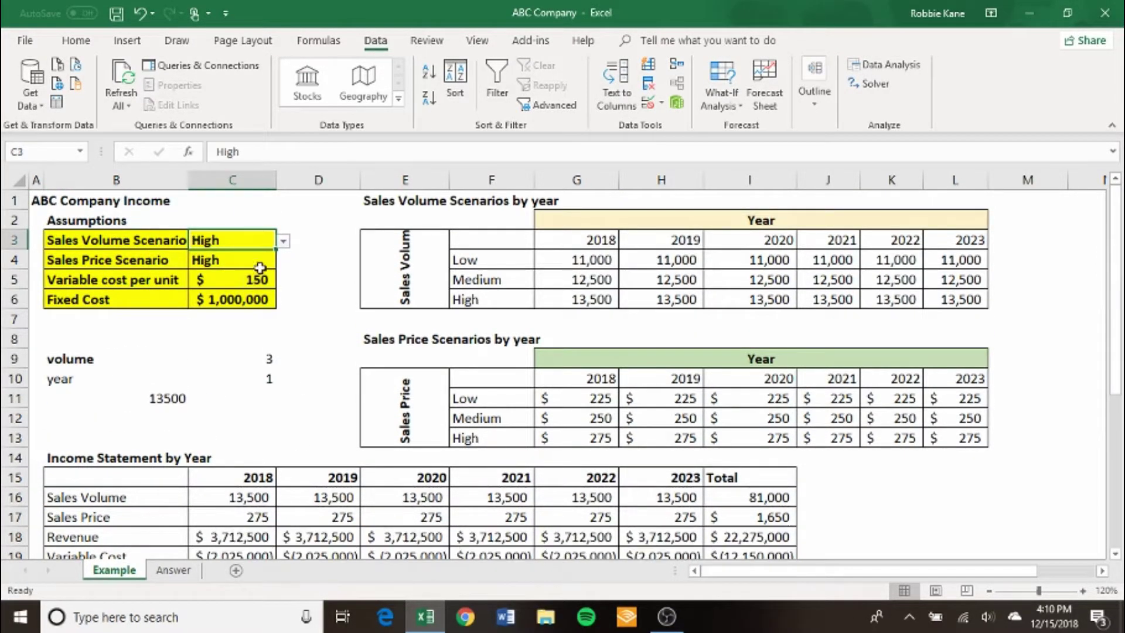
left_click(260, 264)
left_click(284, 262)
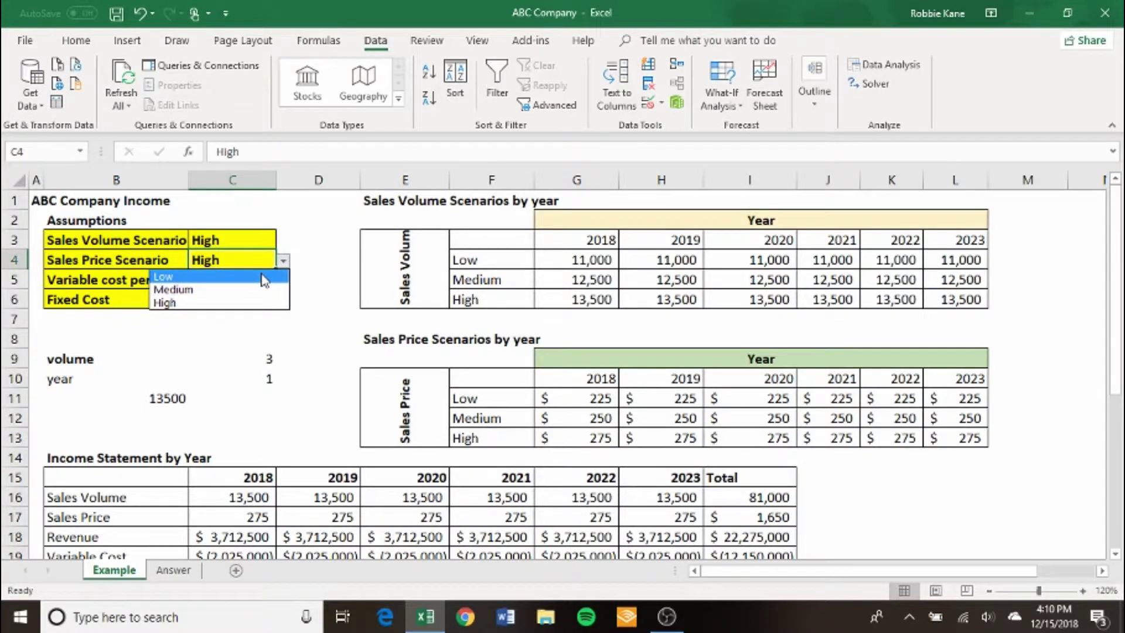
left_click(262, 278)
- Examine the income statement down to the profit-by-scenario table in row 25, and check the yearly Profit cells in row 21 through 2023
left_click(609, 344)
key("Down")
key("Down")
key("Down")
key("Down")
key("Down")
key("Down")
key("Down")
key("Down")
key("Down")
key("Down")
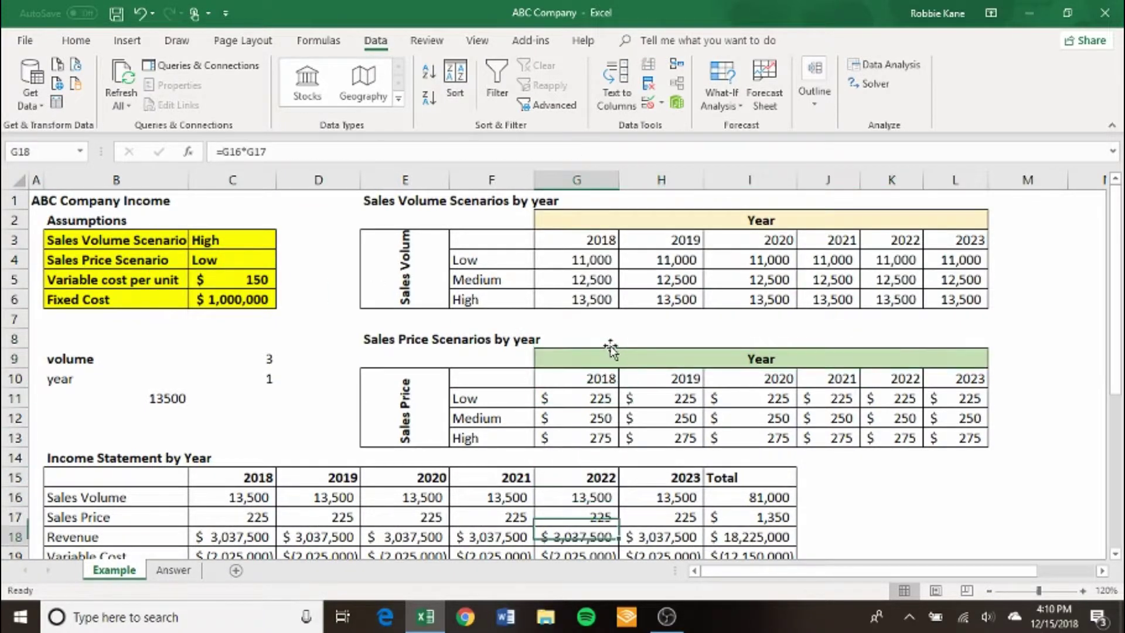
key("Down")
key("Down")
key("Down")
key("Down")
key("Down")
key("Down")
key("Down")
key("Left")
key("Left")
key("Up")
key("Up")
key("Up")
key("Up")
key("Right")
key("Right")
key("Right")
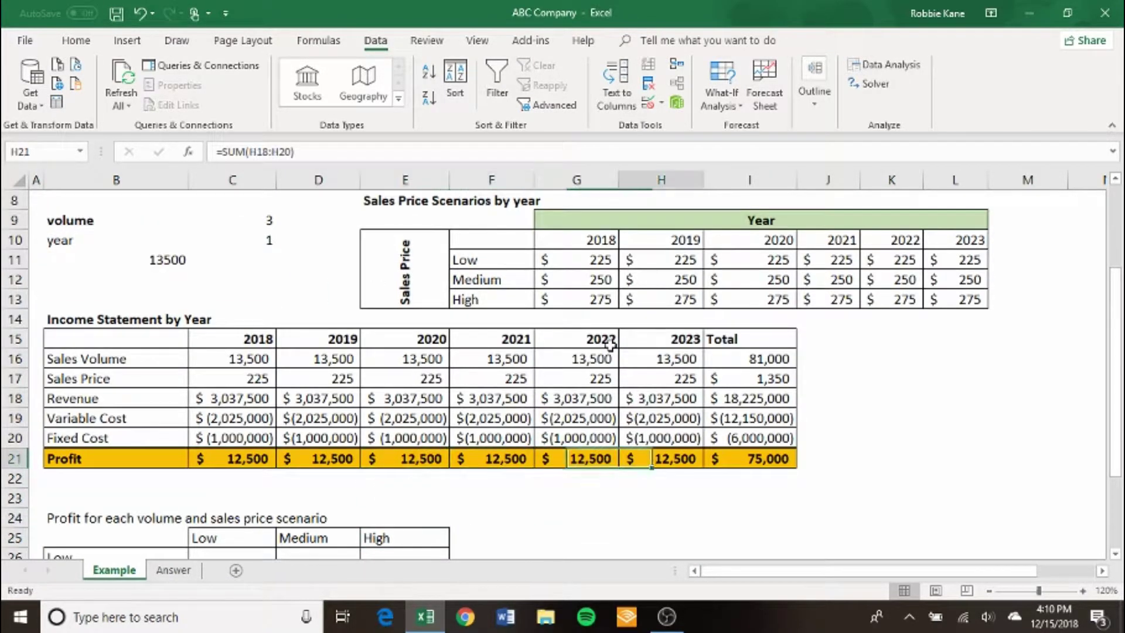
- Set the Sales Volume Scenario in C3 to Medium, leaving the price scenario at Low
key("Right")
key("Up")
key("Up")
key("Up")
key("Up")
key("Up")
key("Up")
key("Up")
key("Up")
key("Up")
key("Up")
key("Up")
key("Up")
key("Up")
key("Up")
key("Up")
key("Up")
key("Up")
key("Up")
key("Up")
key("Up")
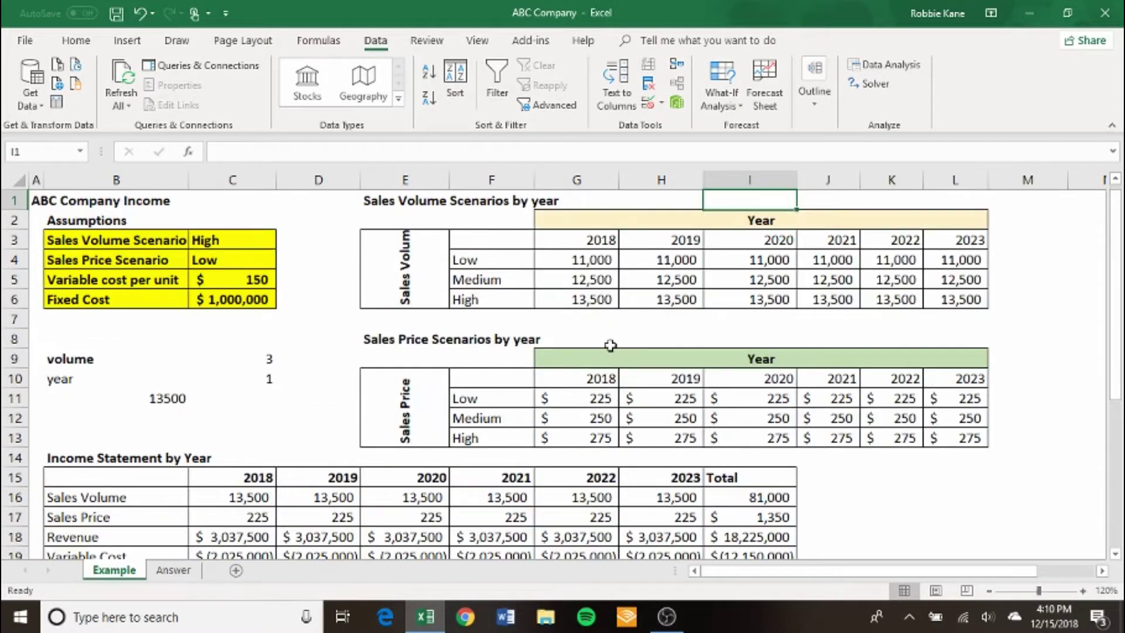
left_click(263, 242)
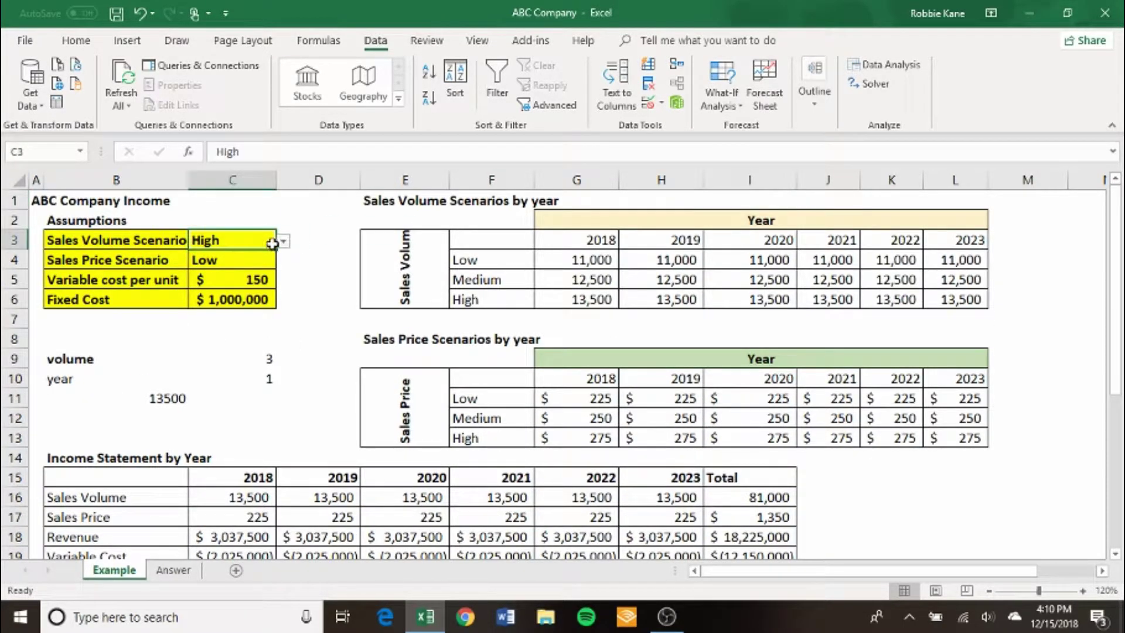
left_click(283, 241)
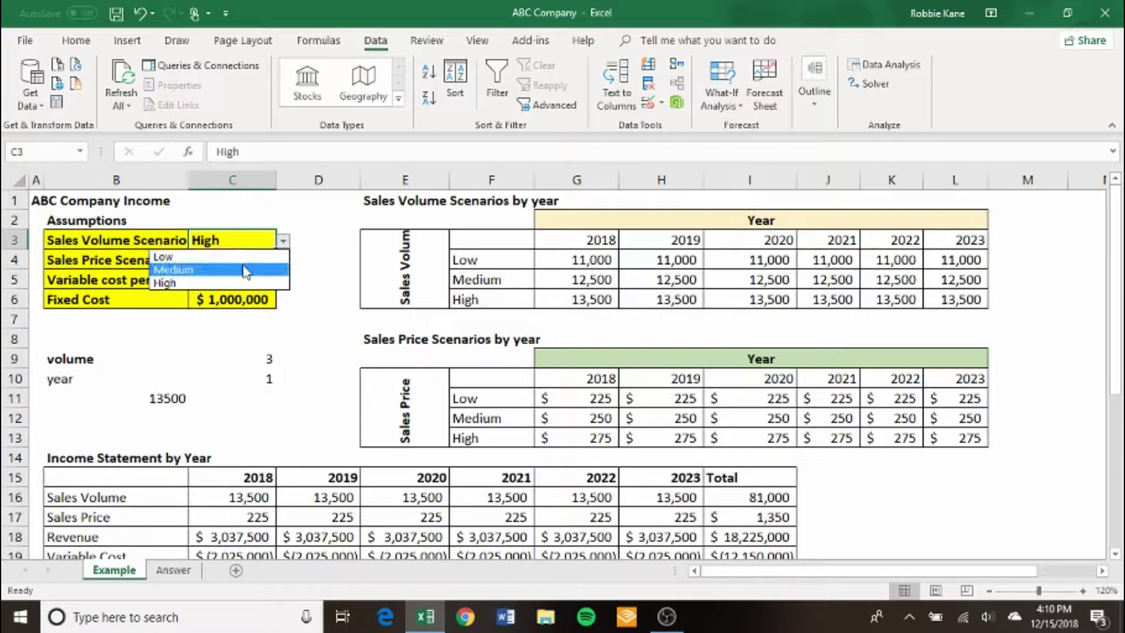
left_click(248, 271)
- Check the 2023 column of the income statement down to Profit, ending back at the top of the sheet in column C
left_click(640, 461)
key("Down")
key("Down")
key("Down")
key("Down")
key("Down")
key("Down")
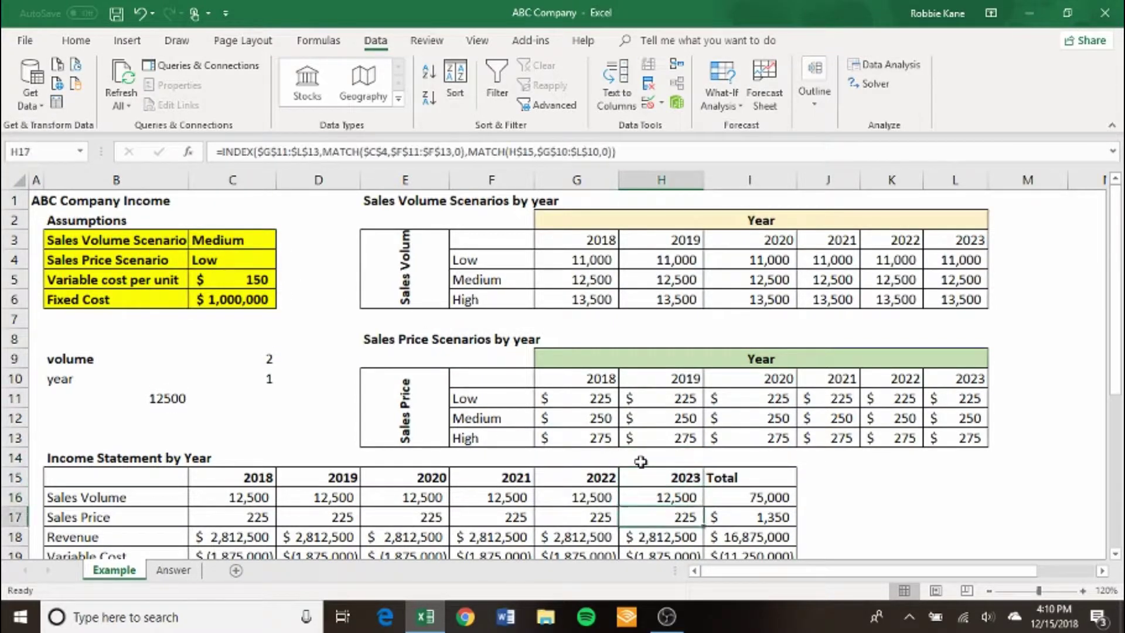
key("Up")
key("Up")
key("Up")
key("Up")
key("Up")
key("Up")
key("Up")
key("Up")
key("Up")
key("Up")
key("Up")
key("Up")
key("Up")
key("Up")
key("Up")
key("Up")
key("Up")
key("Up")
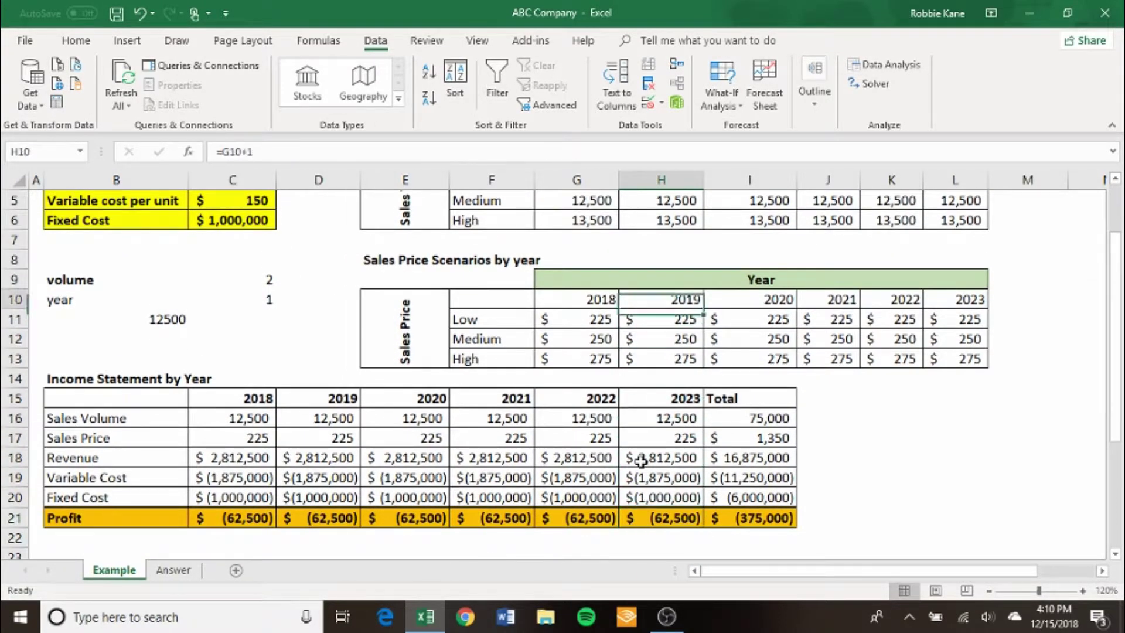
key("Left")
key("Left")
key("Left")
key("Left")
key("Up")
key("Up")
key("Left")
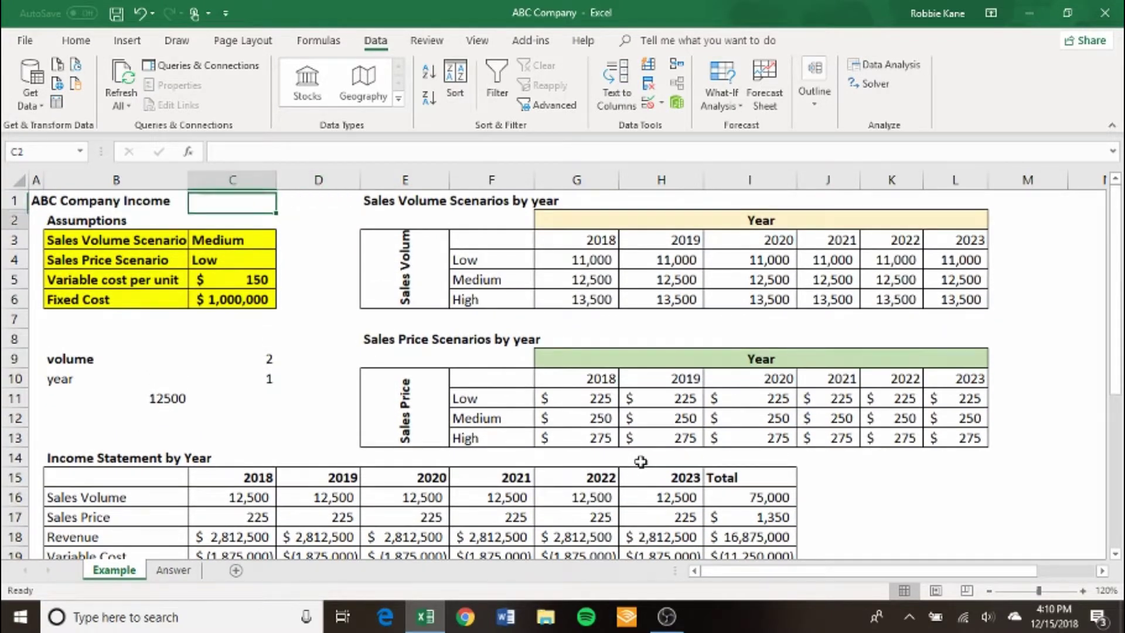
- Examine column C through the 2018 income statement to the profit-by-scenario table, ending back at the top of the sheet
key("Down")
key("Down")
key("Down")
key("Down")
key("Down")
key("Down")
key("Down")
key("Down")
key("Down")
key("Down")
key("Down")
key("Down")
key("Down")
key("Down")
key("Down")
key("Down")
key("Down")
key("Down")
key("Down")
key("Down")
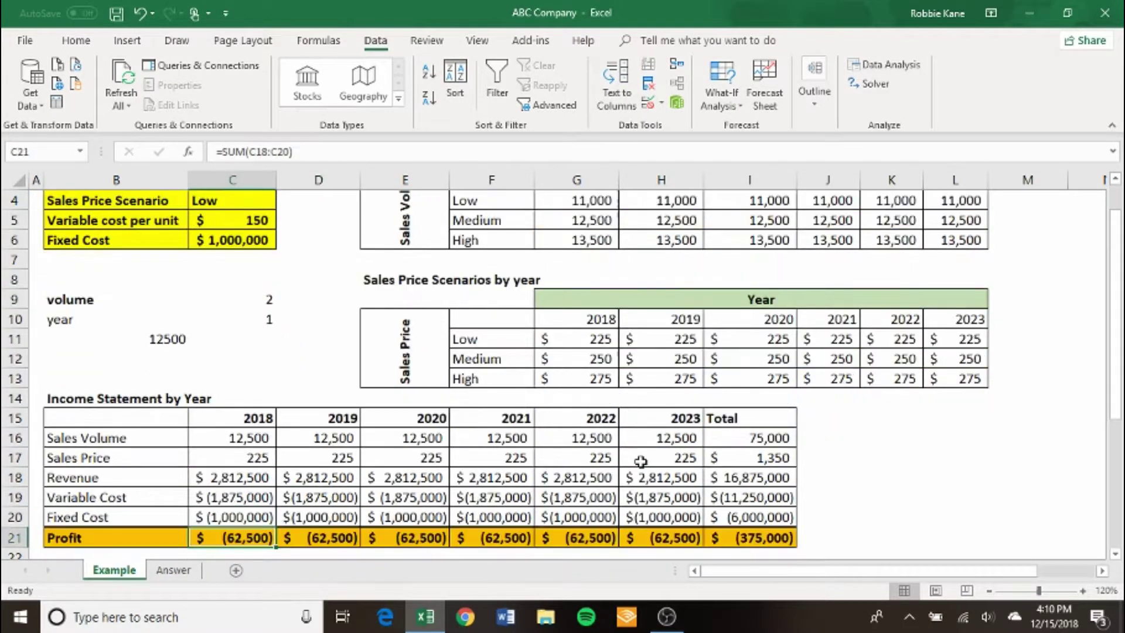
key("Down")
key("Down")
key("Down")
key("Down")
key("Down")
key("Down")
key("Up")
key("Up")
key("Up")
key("Up")
key("Up")
key("Up")
key("Up")
key("Up")
key("Up")
key("Up")
key("Up")
key("Up")
key("Up")
key("Up")
key("Up")
key("Up")
key("Up")
key("Up")
key("Up")
key("Up")
key("Up")
key("Up")
key("Up")
key("Up")
key("Up")
key("Up")
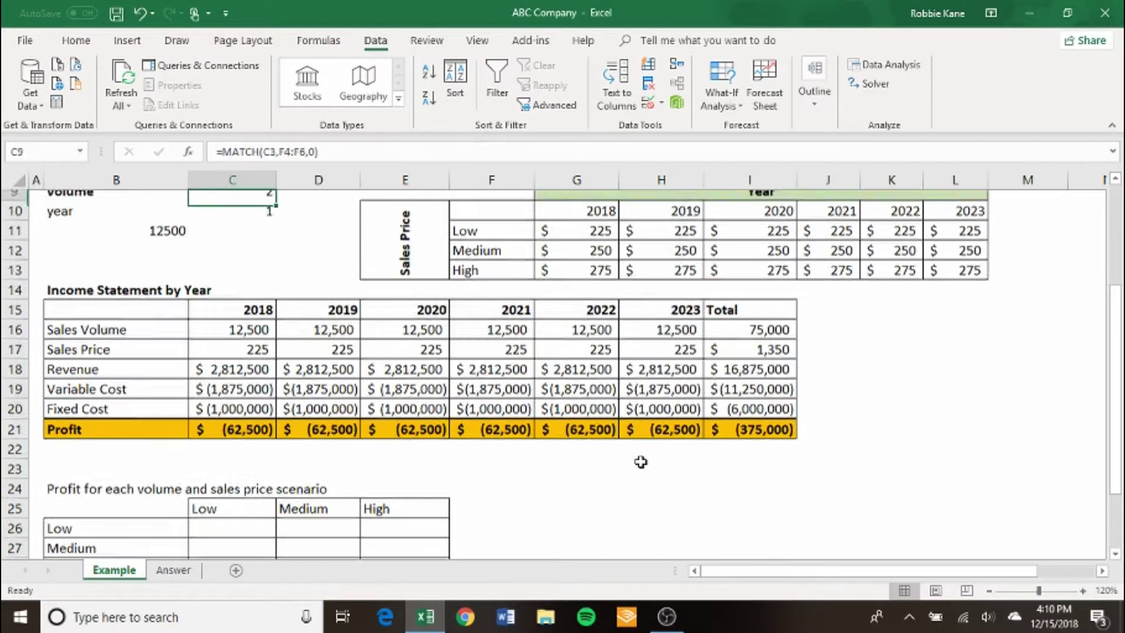
- Review the 2018 income statement figures again and check the Profit row across to the total Profit in I21
key("Down")
key("Down")
key("Down")
key("Down")
key("Down")
key("Down")
key("Down")
key("Down")
key("Down")
key("Down")
key("Down")
key("Down")
key("Down")
key("Down")
key("Down")
key("Down")
key("Down")
key("Down")
key("Down")
key("Down")
key("Down")
key("Down")
key("Down")
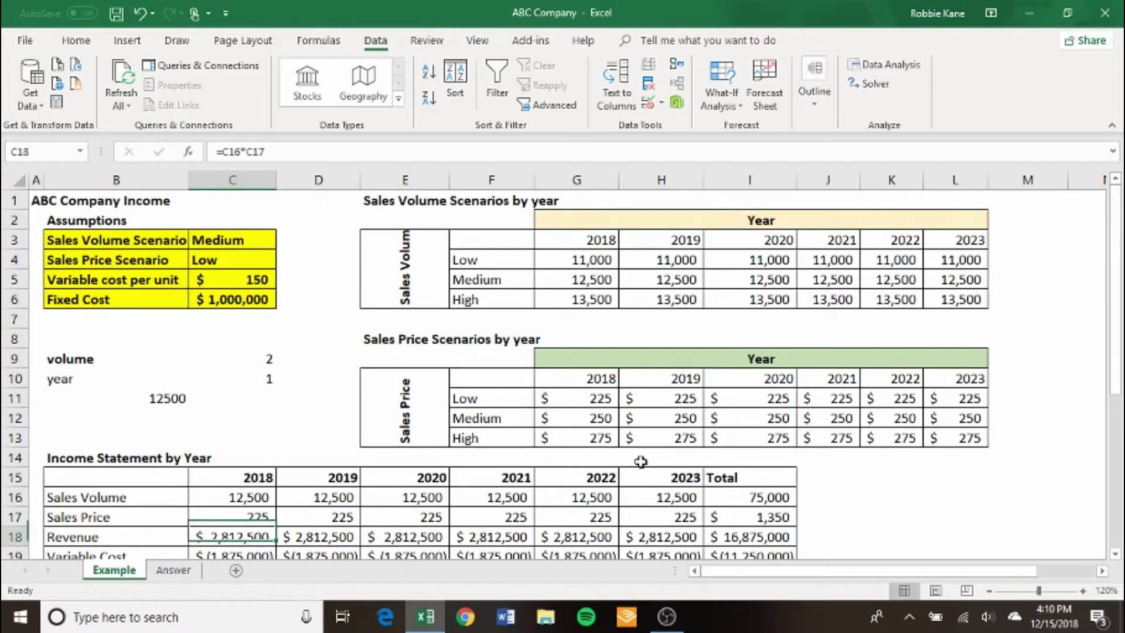
key("Right")
key("Right")
key("Right")
key("Right")
key("Right")
key("Right")
key("Up")
key("Up")
key("Up")
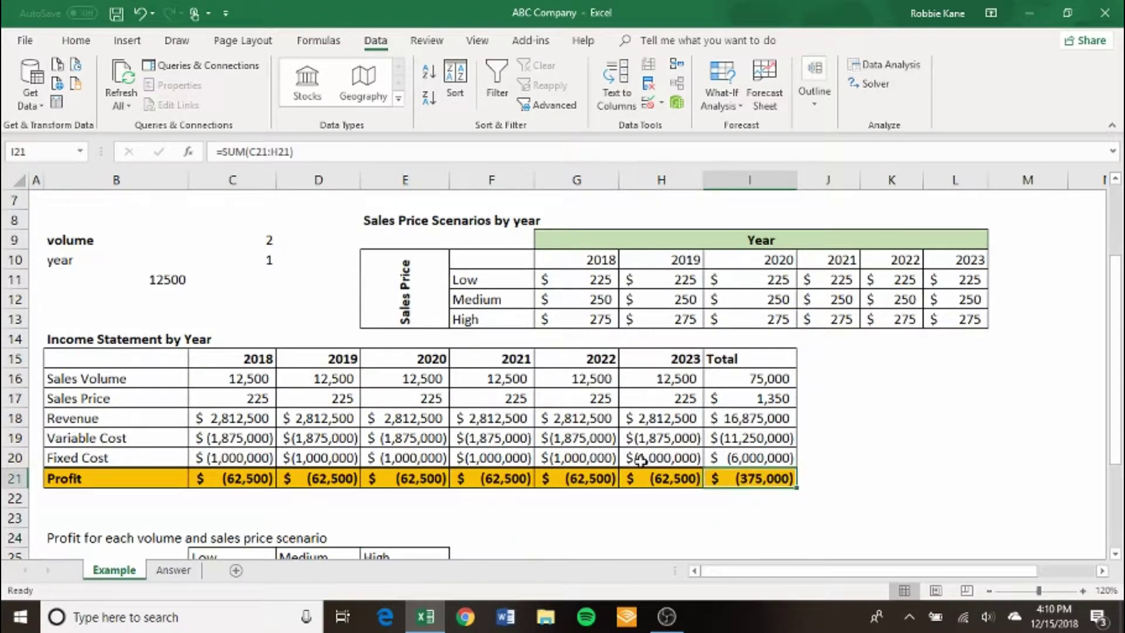
key("Down")
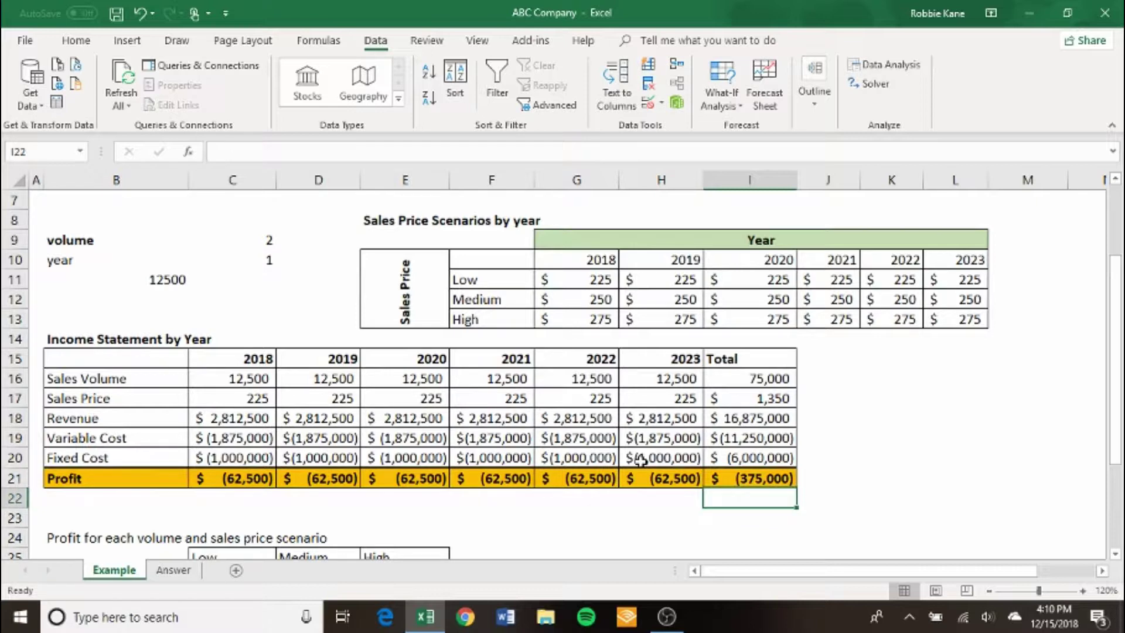
- Return from the total Profit to A1 and review the assumptions and the volume and price scenario tables
key("Up")
key("Up")
key("Up")
key("Up")
key("Up")
key("Up")
key("Up")
key("Up")
key("Up")
key("Up")
key("Up")
key("Up")
key("Up")
key("Up")
key("Up")
key("Up")
key("Up")
key("Up")
key("Up")
key("Up")
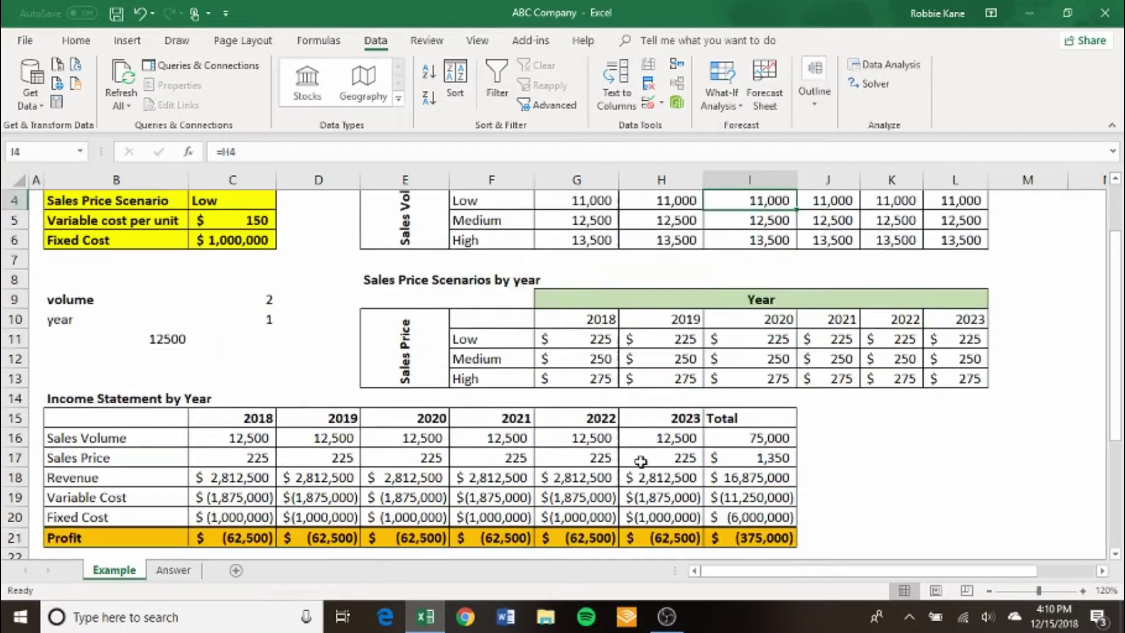
key("Left")
key("Left")
key("Left")
key("Left")
key("Left")
key("Left")
key("Left")
key("Left")
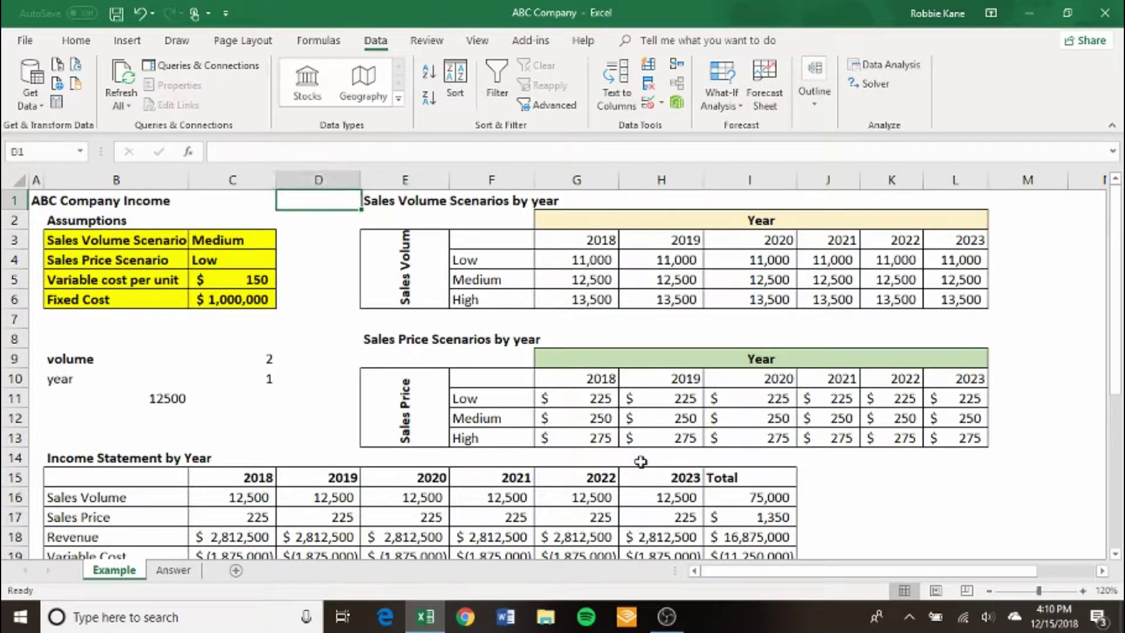
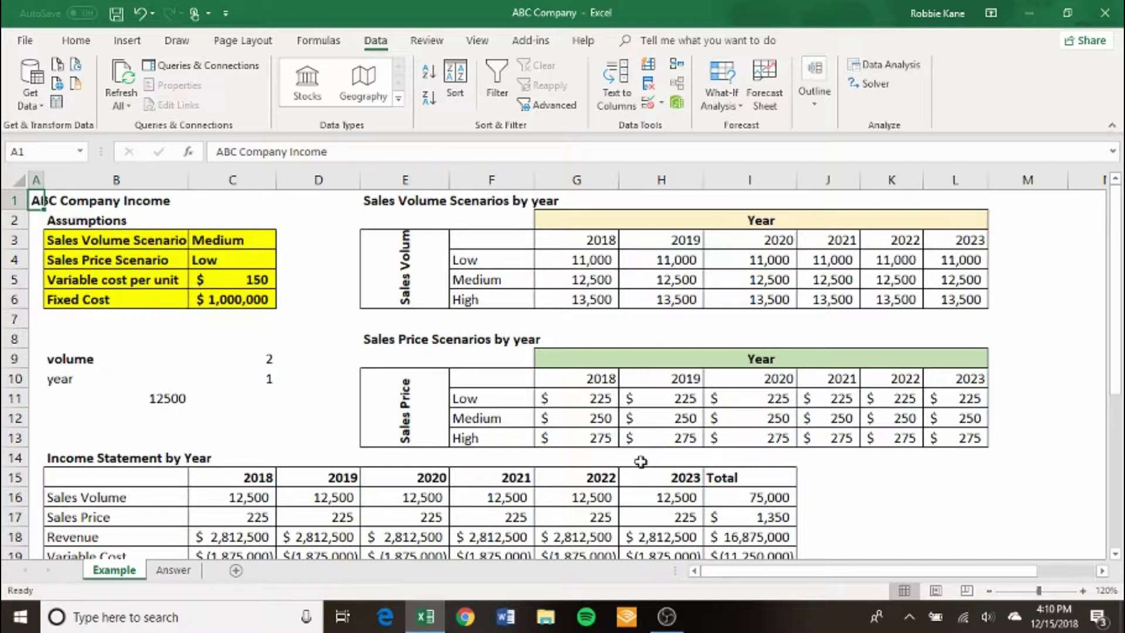
- Look down the sheet past the income statement to the profit-by-scenario table and the breakeven volume line
key("Down")
key("Down")
key("Down")
key("Down")
key("Down")
key("Down")
key("Down")
key("Down")
key("Down")
key("Down")
key("Down")
key("Down")
key("Down")
key("Down")
key("Down")
key("Down")
key("Down")
key("Down")
key("Down")
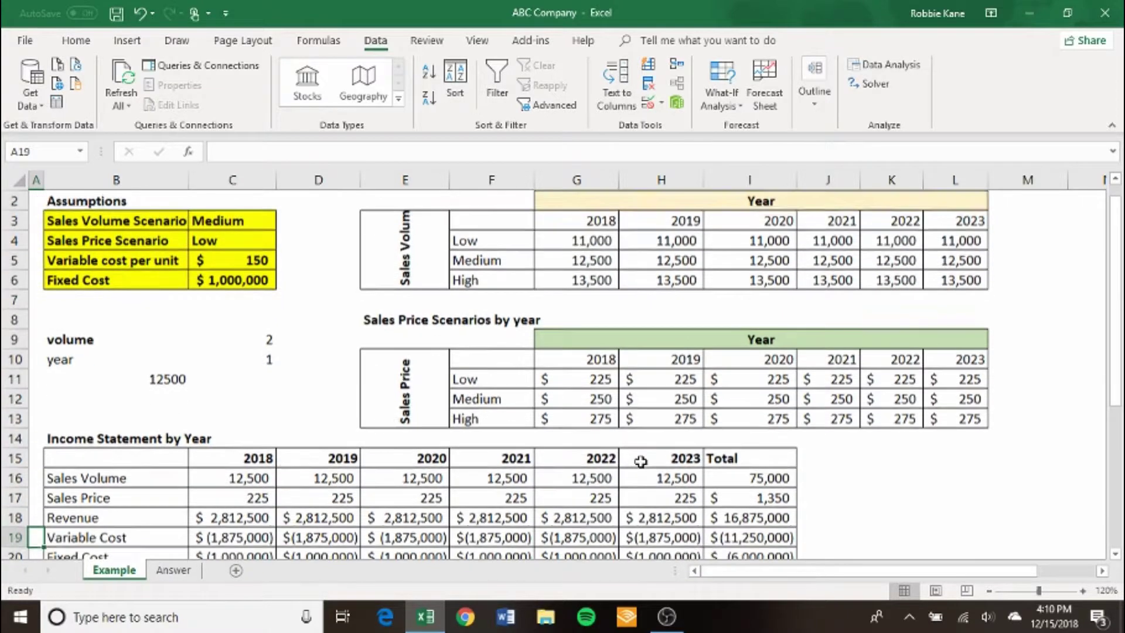
key("Down")
key("Down")
key("Down")
key("Down")
key("Down")
key("Down")
key("Down")
key("Down")
key("Down")
key("Down")
key("Down")
key("Down")
key("Down")
key("Up")
key("Up")
key("Up")
key("Up")
key("Up")
key("Up")
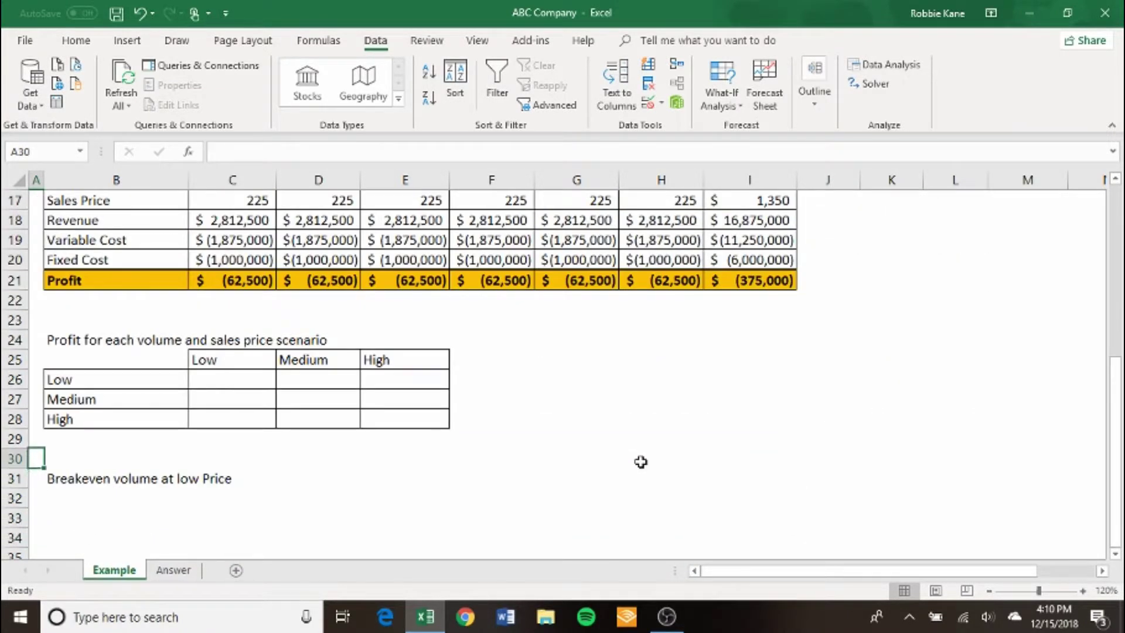
- Examine the profit-by-scenario table's title, its empty corner cell B25, and the Low, Medium and High headings across and down
key("Up")
key("Up")
key("Right")
key("Right")
key("Left")
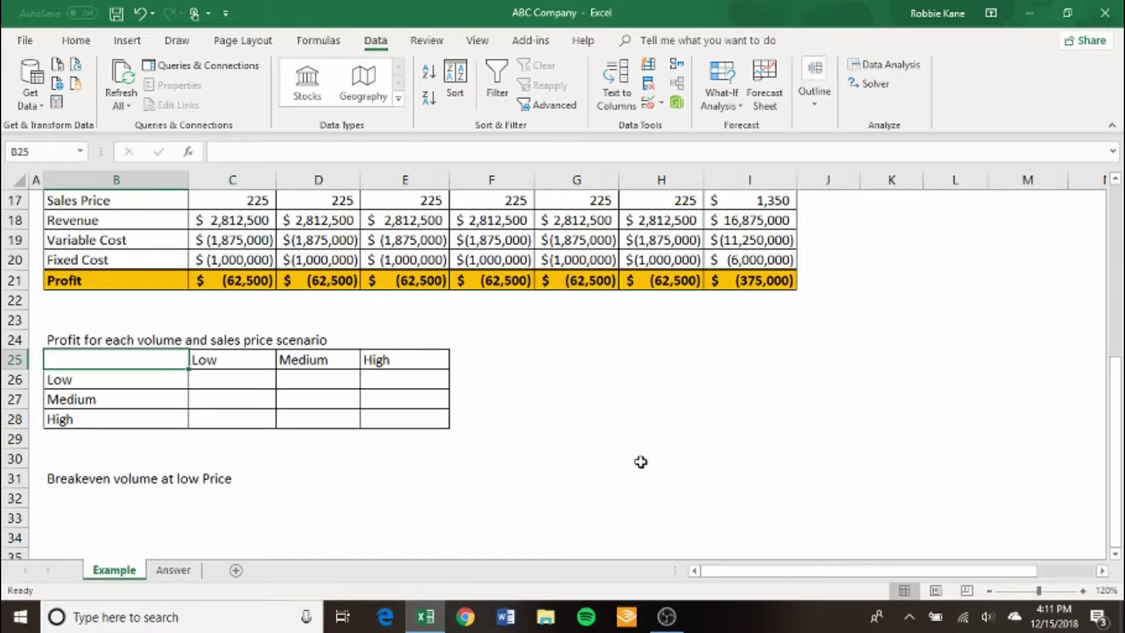
key("Right")
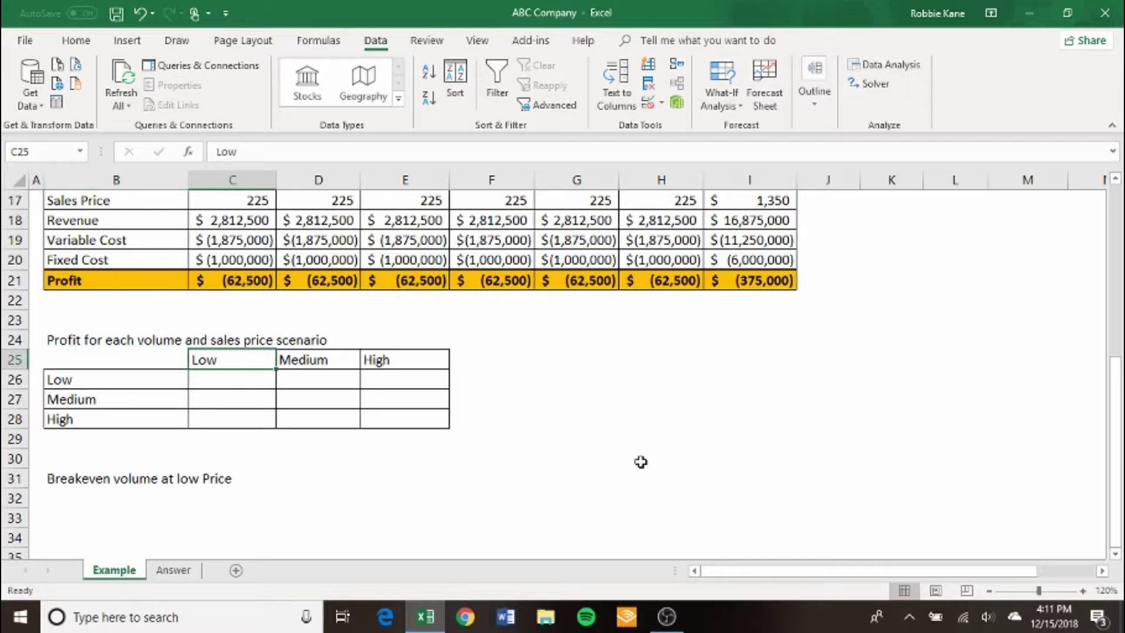
key("Left")
key("Up")
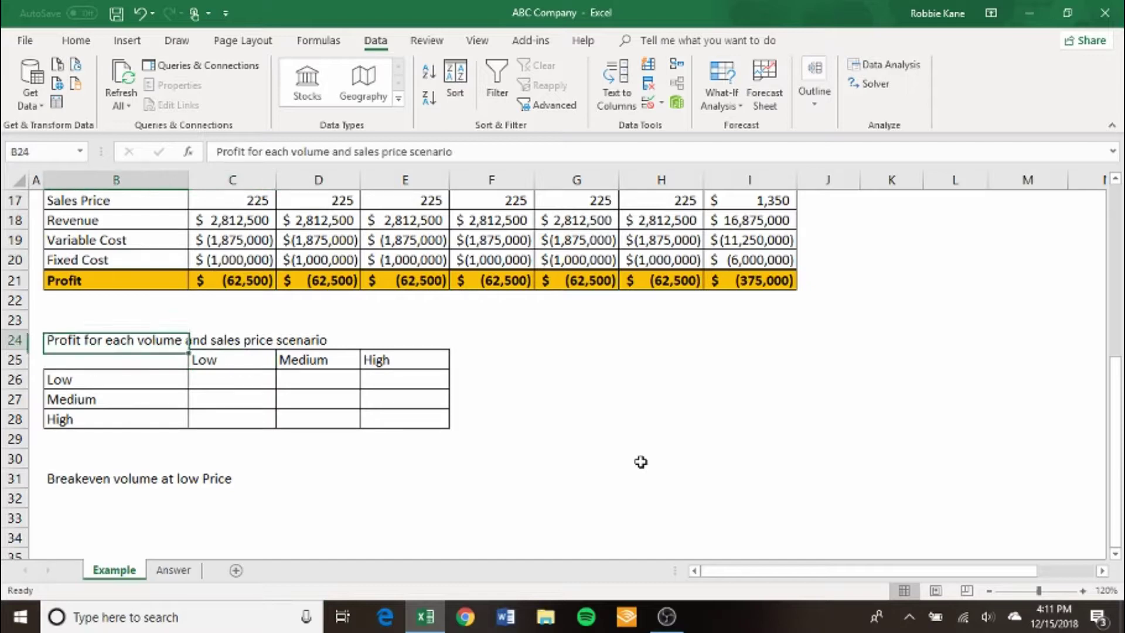
key("Down")
key("Right")
key("Left")
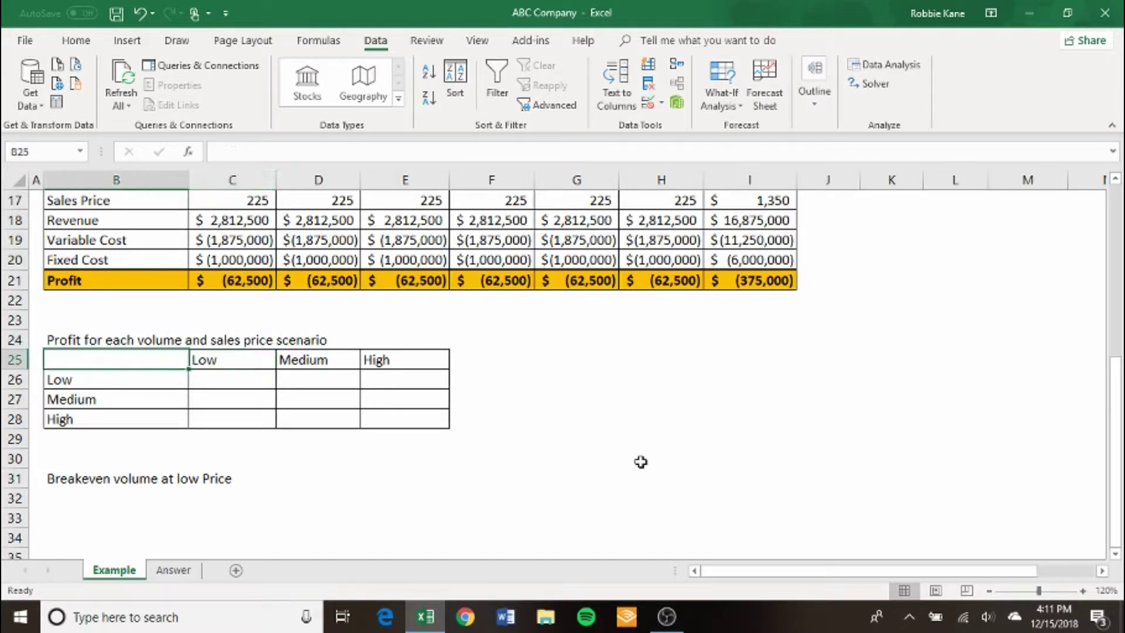
key("Right")
key("Right")
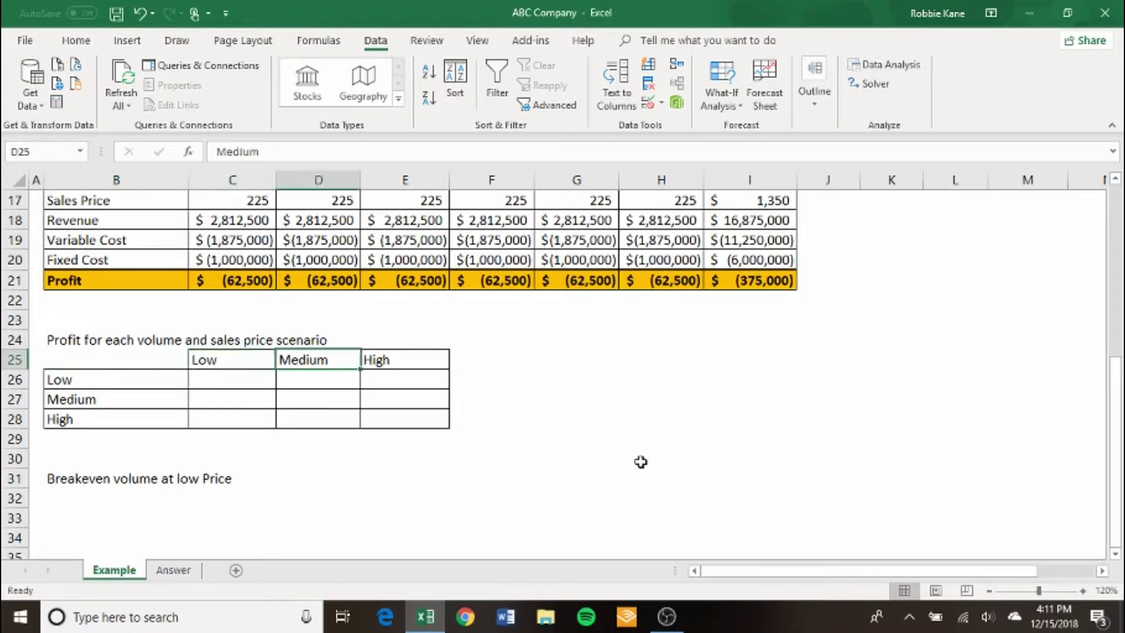
key("Left")
key("Right")
key("Right")
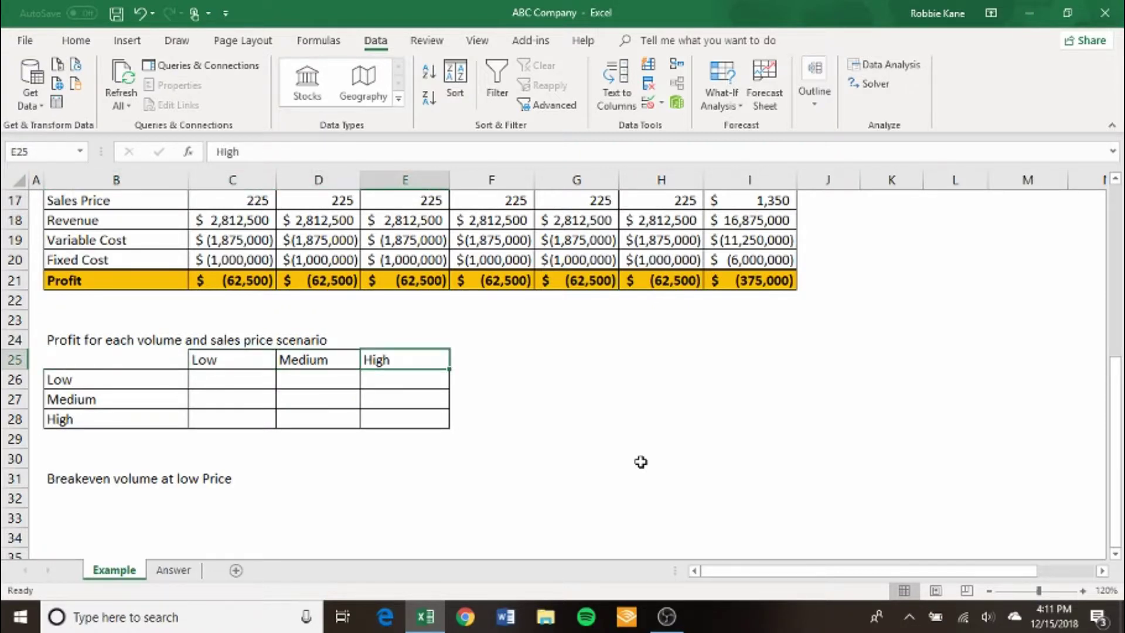
key("Left")
key("Left")
key("Left")
key("Right")
key("Right")
key("Right")
key("Left")
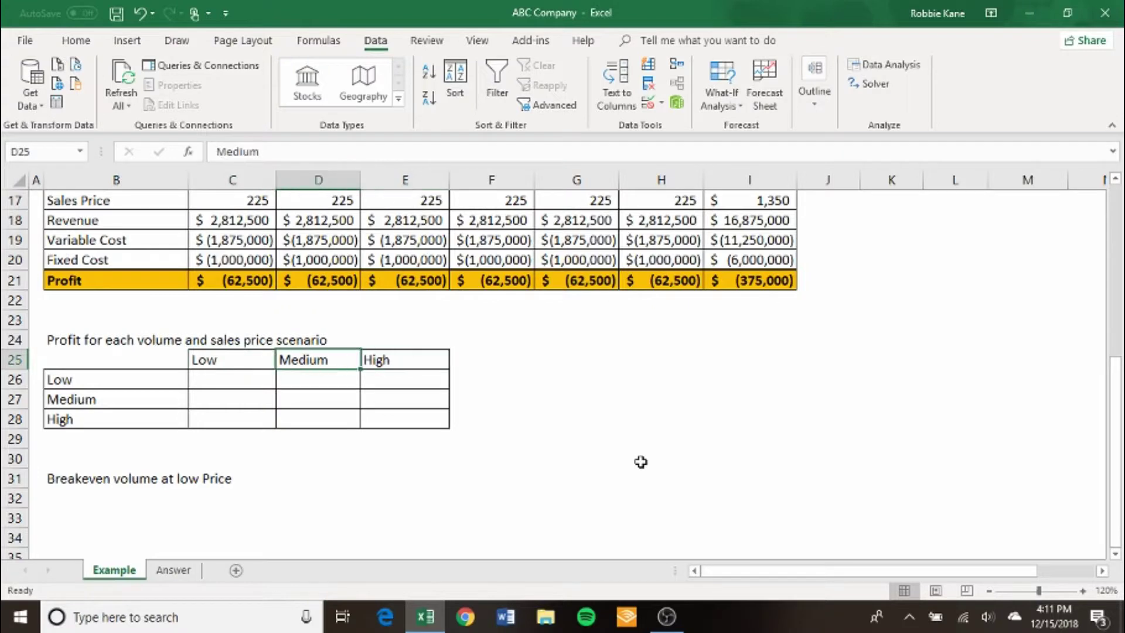
key("Left")
key("Left")
key("Down")
key("Down")
key("Down")
key("Up")
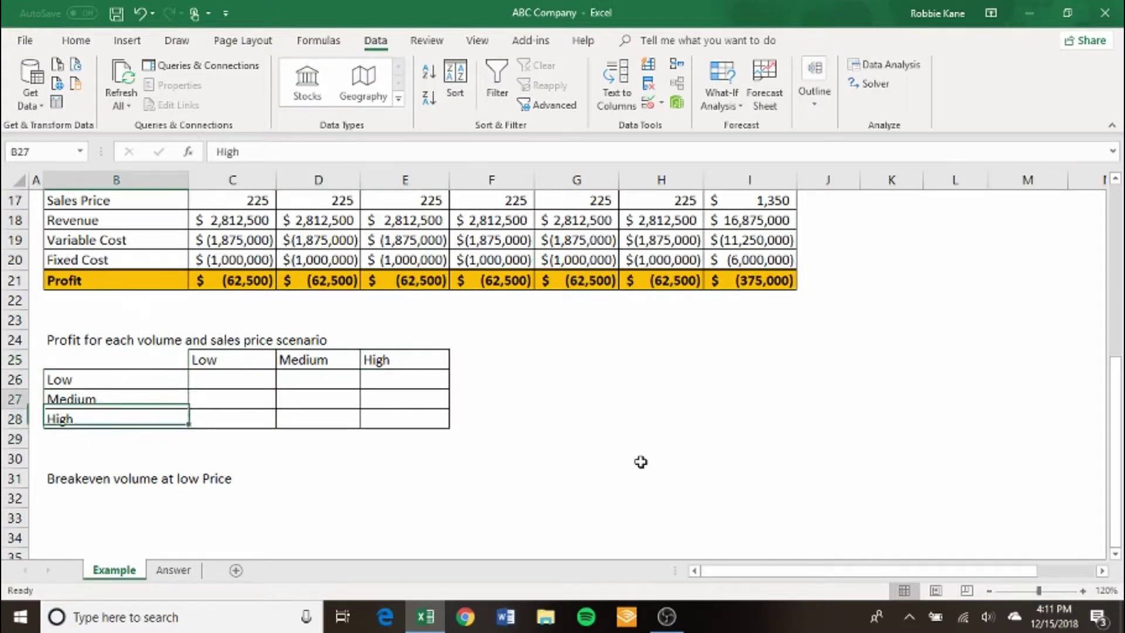
- Link corner cell B25 of the profit-by-scenario table to the total Profit with the formula =I21
key("Up")
key("Up")
type("=")
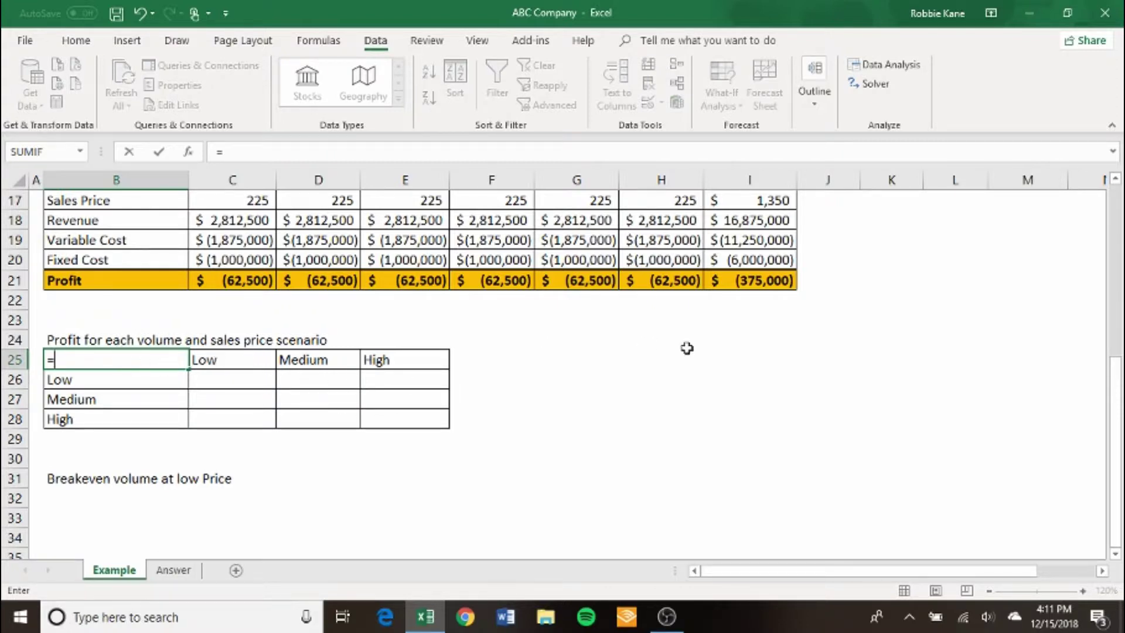
left_click(760, 284)
key("Return")
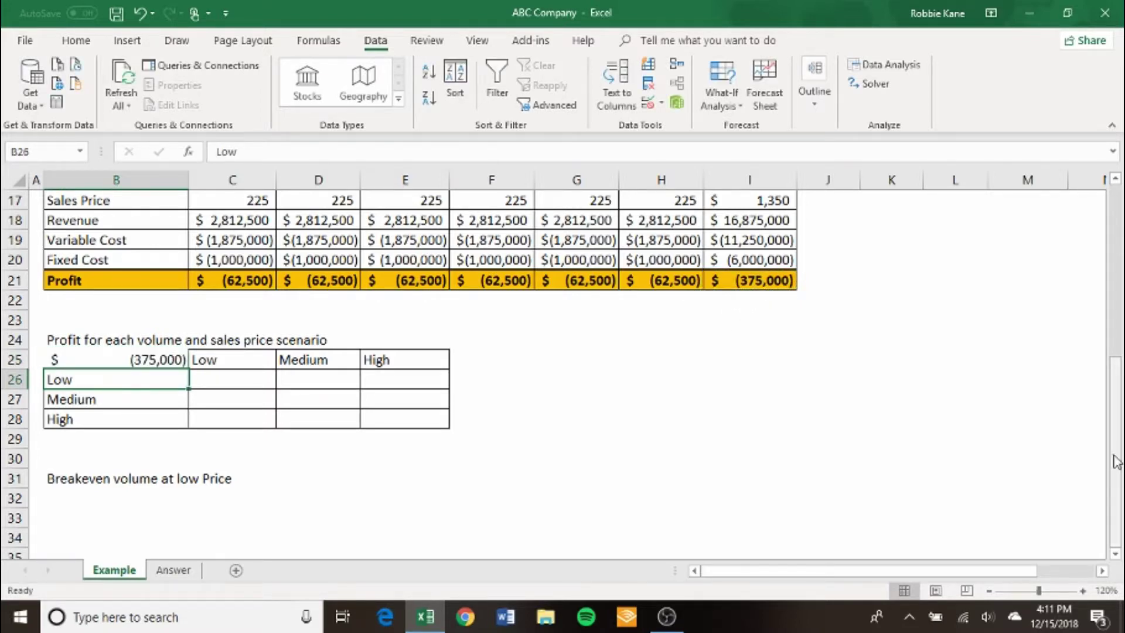
- Select the whole profit-by-scenario table B25:E28, including the corner formula and the Low, Medium and High headings
left_click_drag(1116, 460, 1117, 410)
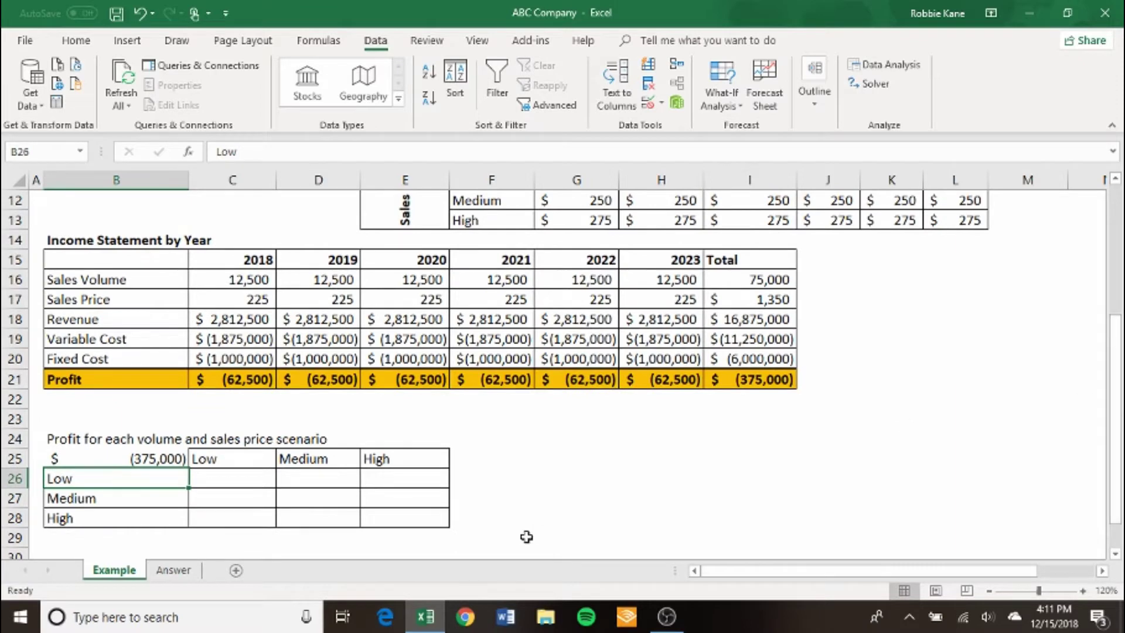
left_click(202, 474)
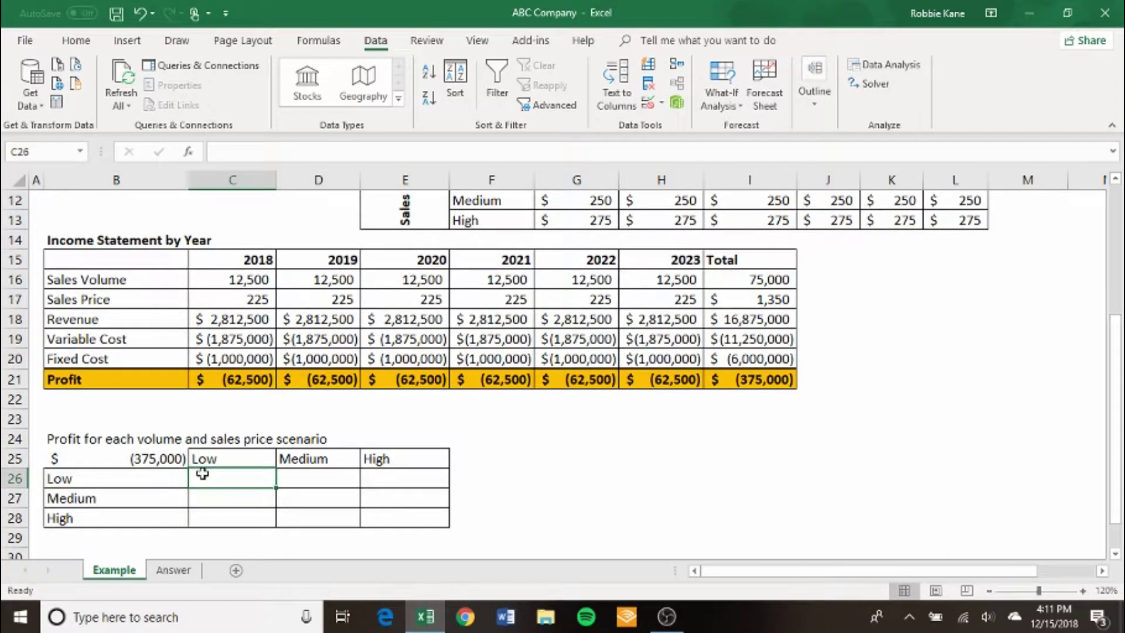
left_click(154, 454)
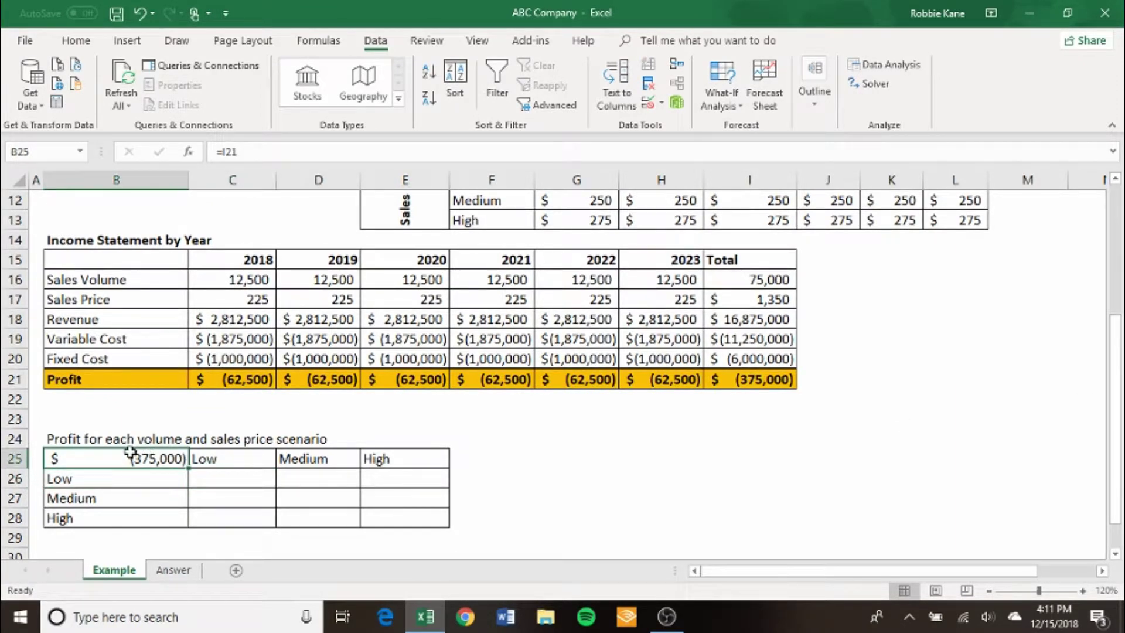
mouse_move(130, 452)
left_mouse_down()
mouse_move(291, 510)
mouse_move(389, 509)
left_mouse_up()
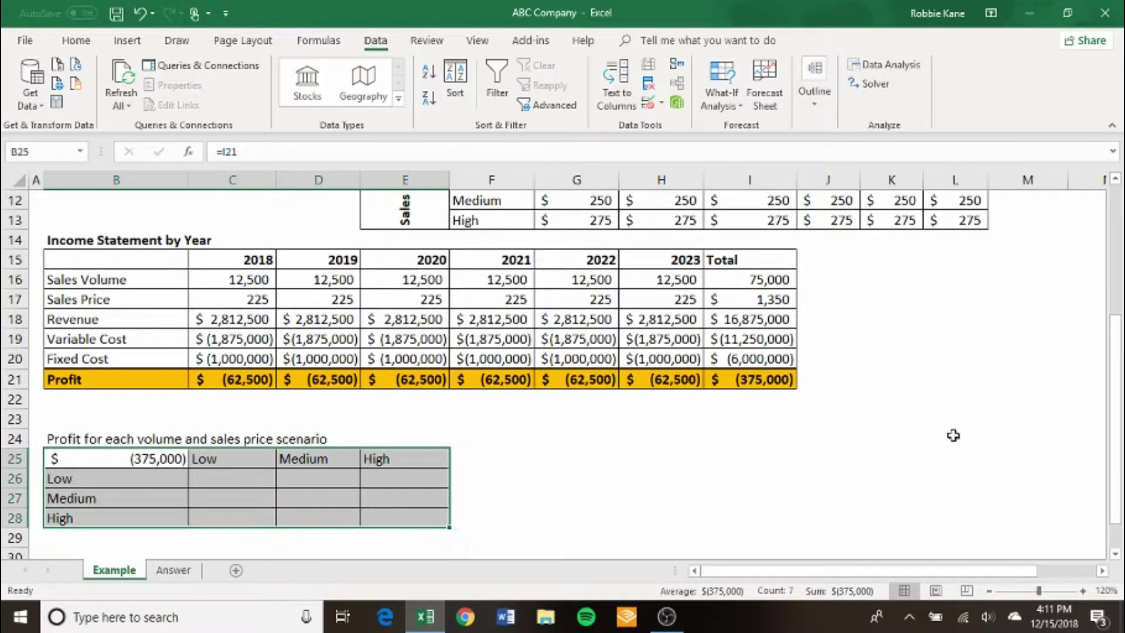
left_click_drag(1121, 392, 1122, 269)
left_click_drag(1120, 404, 1119, 414)
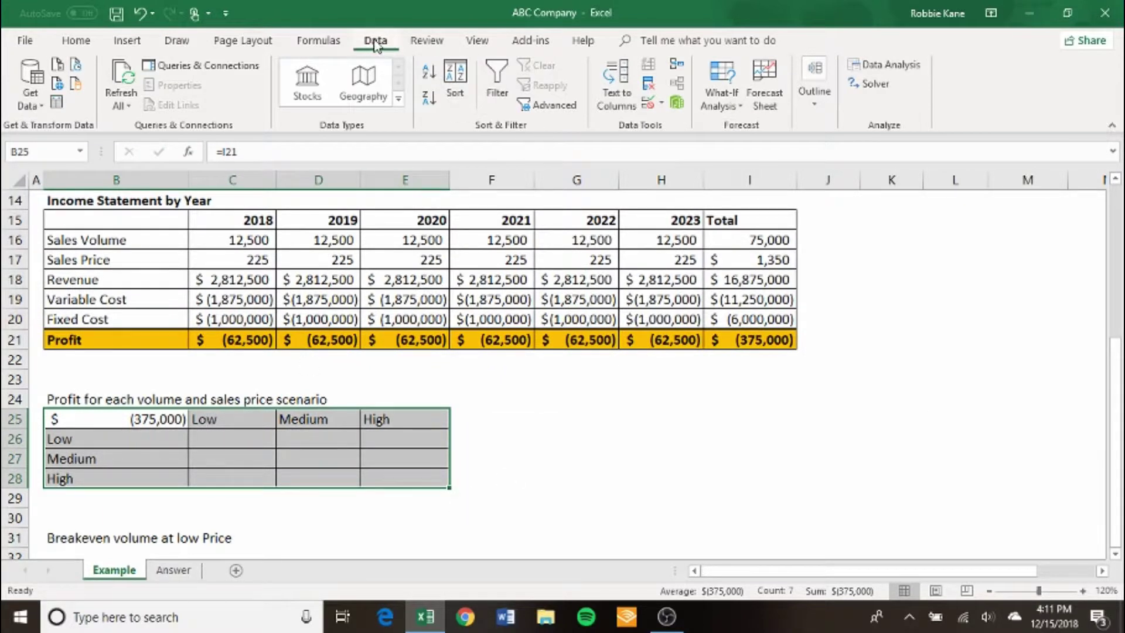
left_click(740, 111)
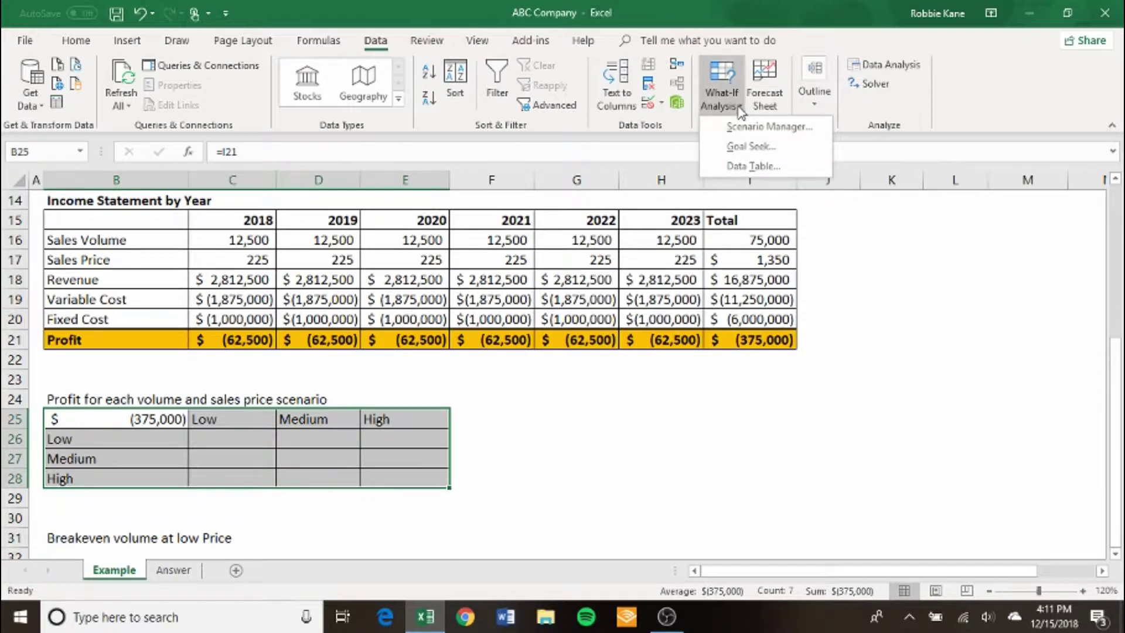
left_click(752, 167)
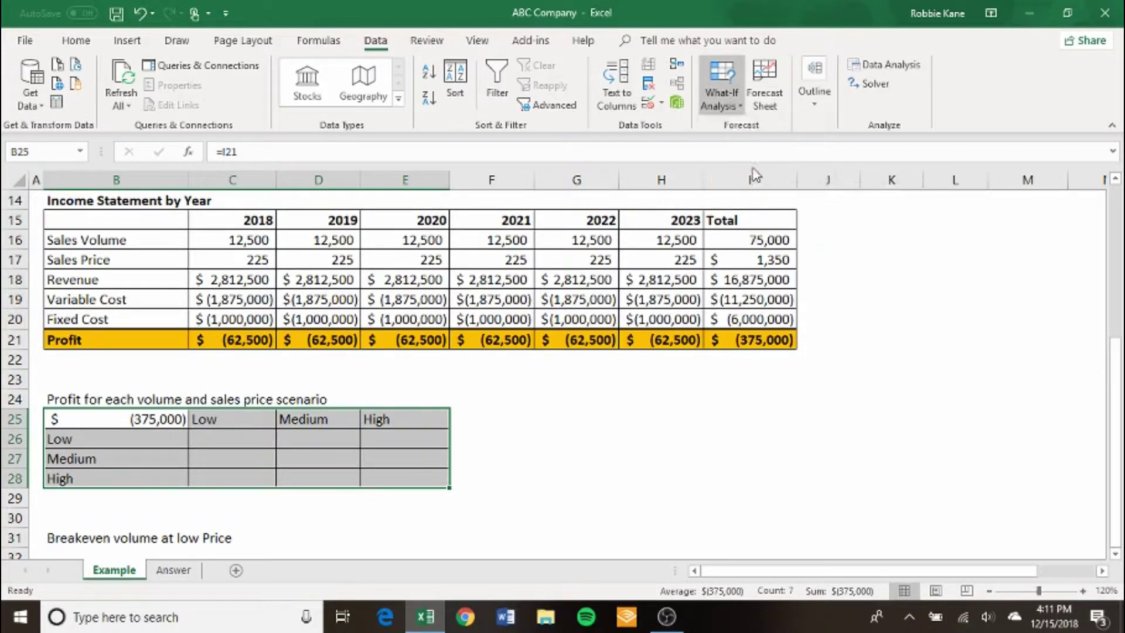
left_click(873, 165)
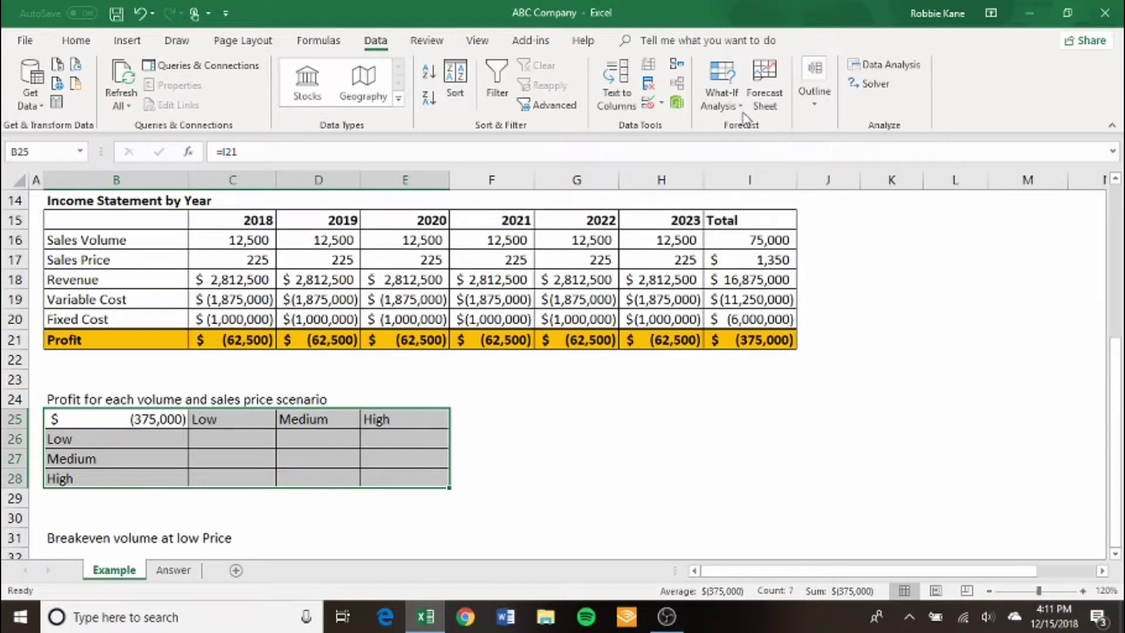
- Start a What-If Data Table on the selected range and set its row input cell to the Sales Volume Scenario, $C$3
left_click(742, 114)
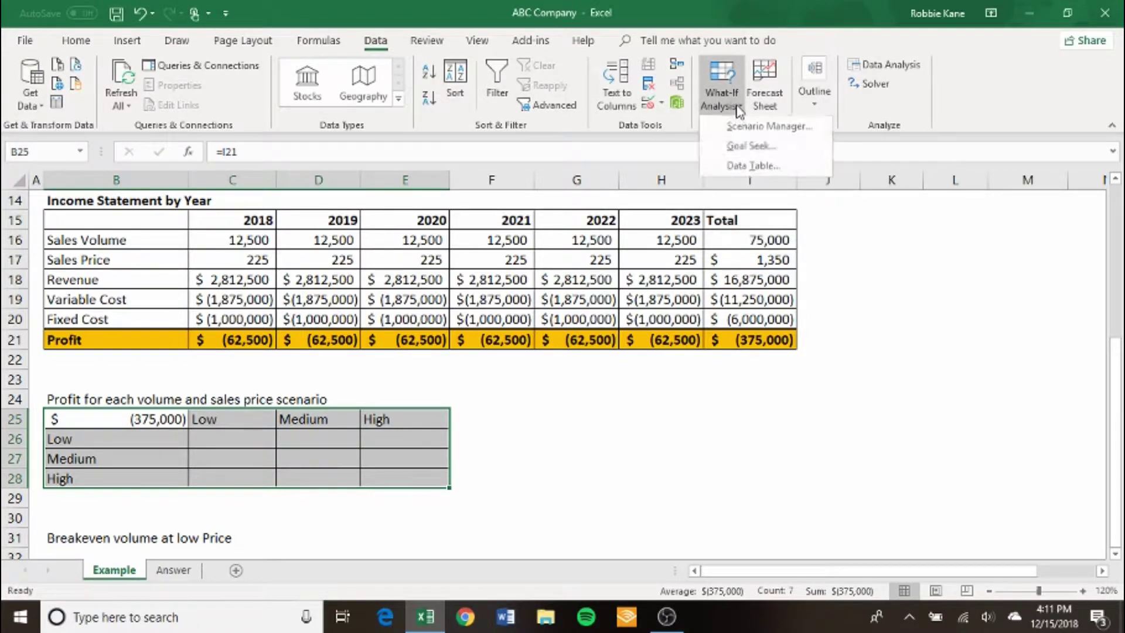
left_click(770, 168)
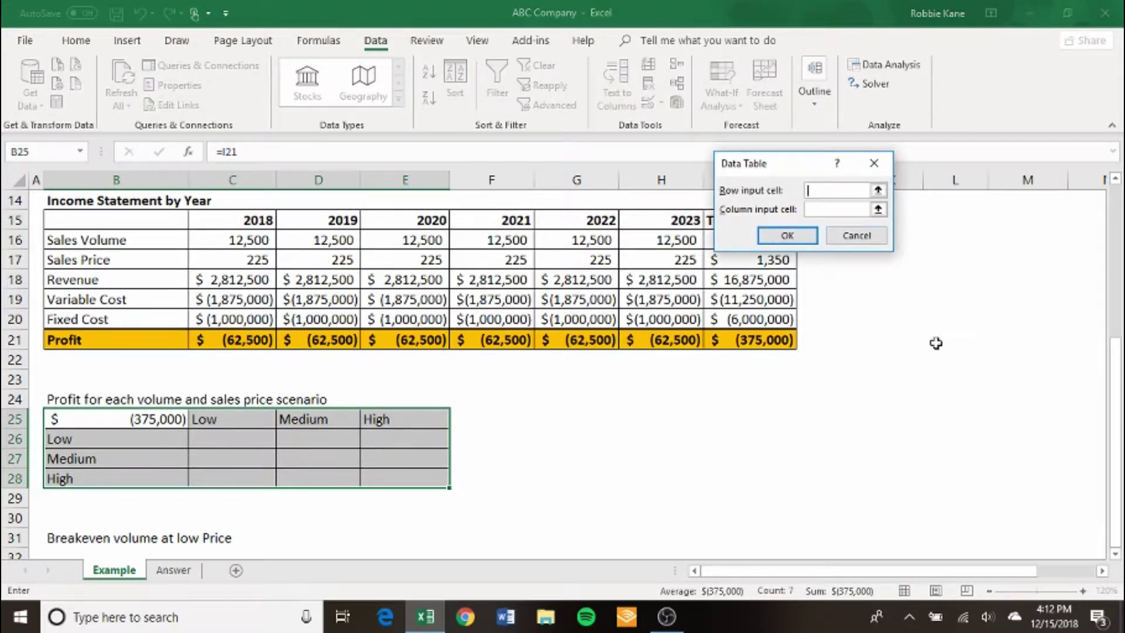
mouse_move(1114, 493)
left_mouse_down()
mouse_move(1114, 472)
mouse_move(1115, 493)
left_mouse_up()
left_click_drag(1116, 387, 1116, 224)
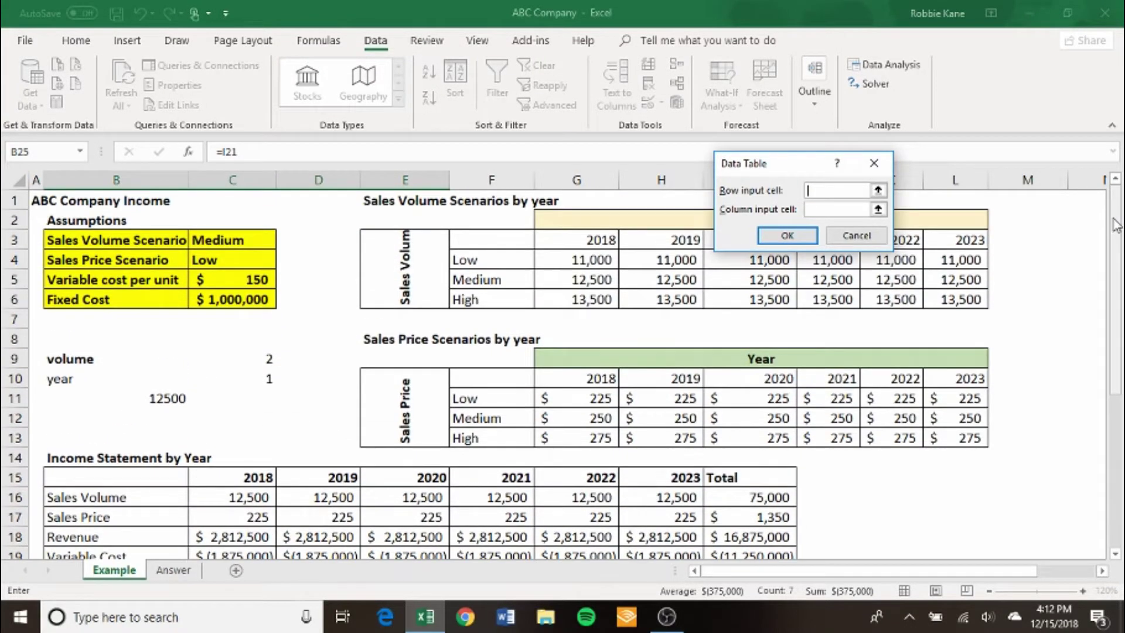
left_click(246, 238)
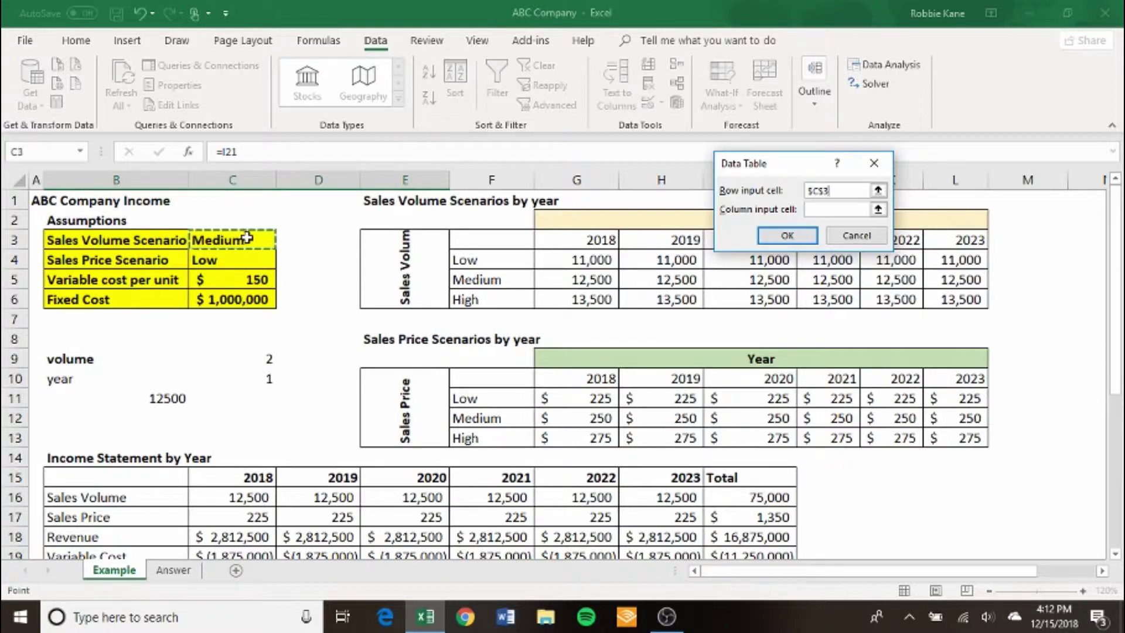
left_click(826, 211)
- Set the data table's column input cell to the Sales Price Scenario, $C$4, and create the table
left_click_drag(1115, 281, 1106, 432)
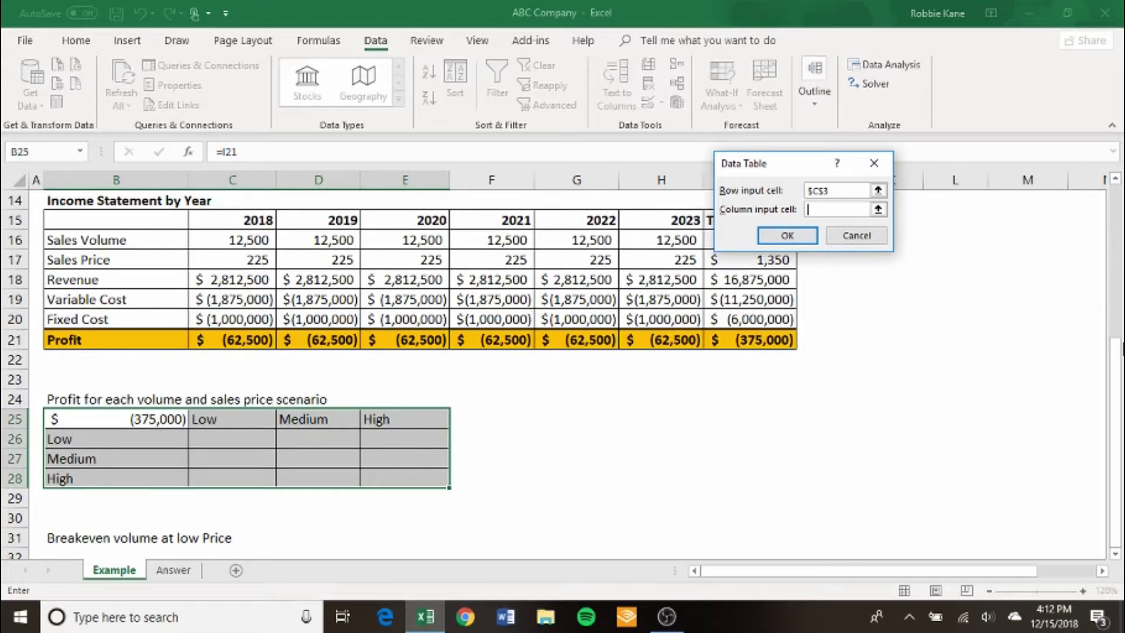
left_click_drag(1115, 351, 1116, 202)
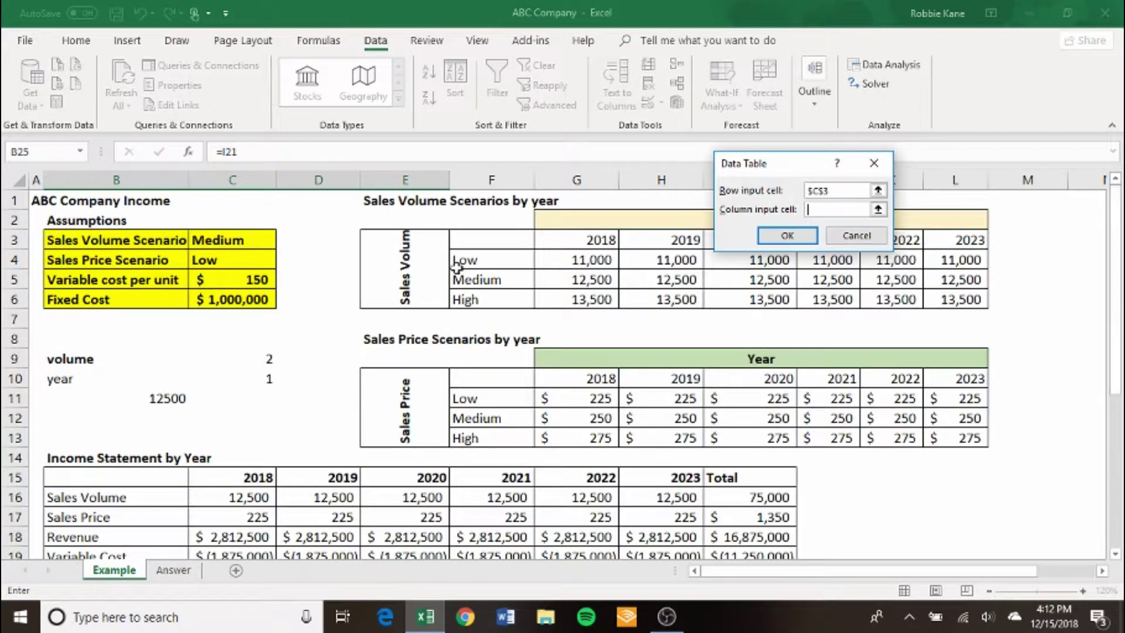
left_click(254, 267)
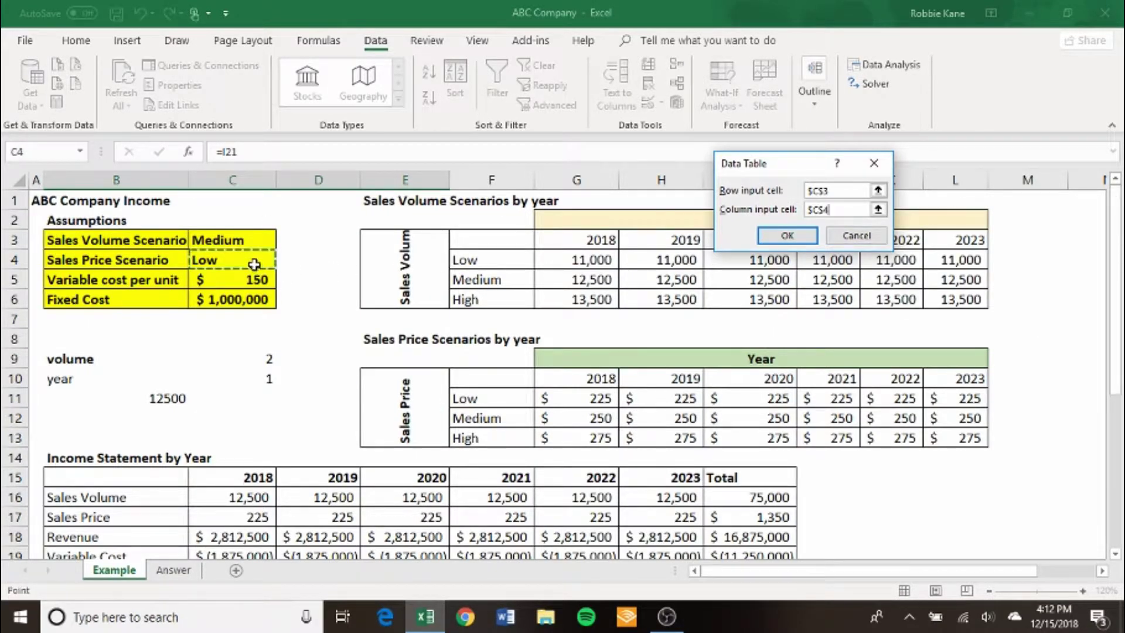
left_click(772, 240)
- Examine the filled profit table for each volume and sales price scenario, together with the income statement by year
left_click(459, 393)
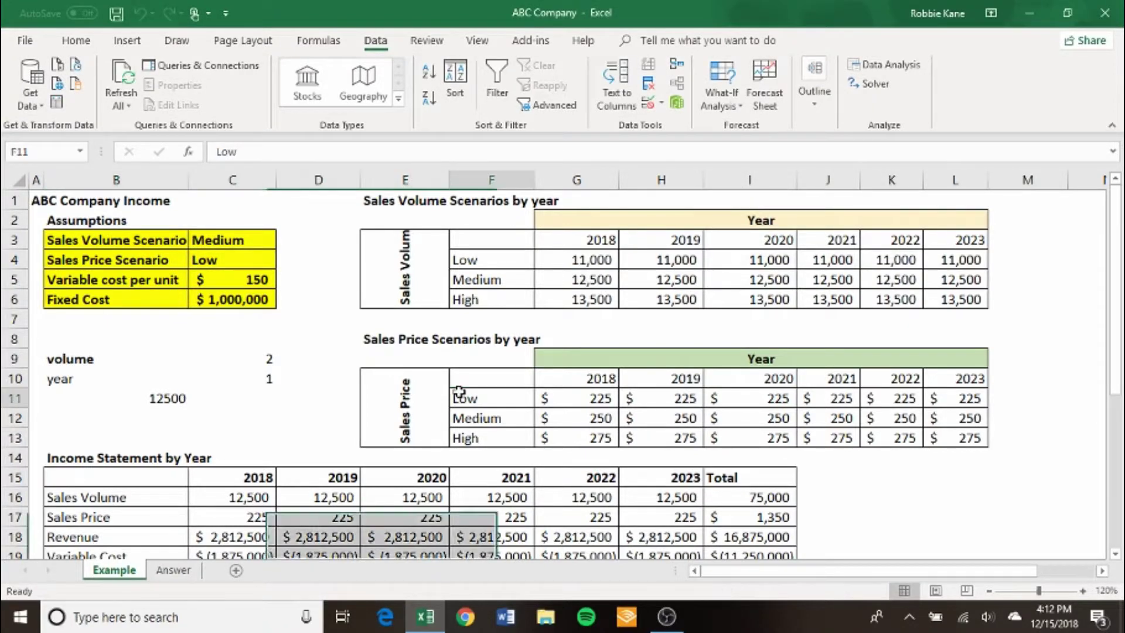
key("Left")
key("Down")
key("Down")
key("Down")
key("Down")
key("Down")
key("Down")
key("Down")
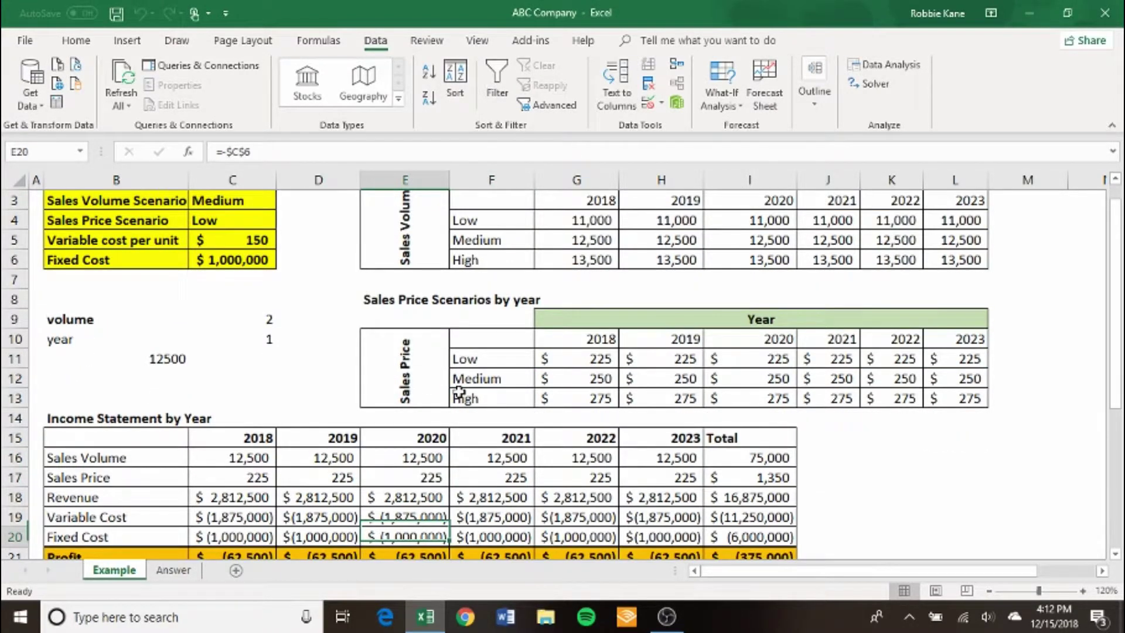
key("Down")
key("Down")
key("Down")
key("Down")
key("Down")
key("Down")
key("Down")
key("Down")
key("Down")
key("Down")
key("Down")
key("Down")
key("Down")
key("Down")
key("Down")
key("Down")
key("Down")
key("Down")
key("Down")
key("Down")
key("Up")
key("Left")
key("Up")
key("Up")
key("Up")
key("Up")
key("Up")
key("Up")
key("Up")
key("Up")
key("Up")
key("Up")
key("Up")
key("Up")
key("Up")
key("Up")
key("Up")
key("Up")
key("Up")
key("Up")
key("Up")
key("Up")
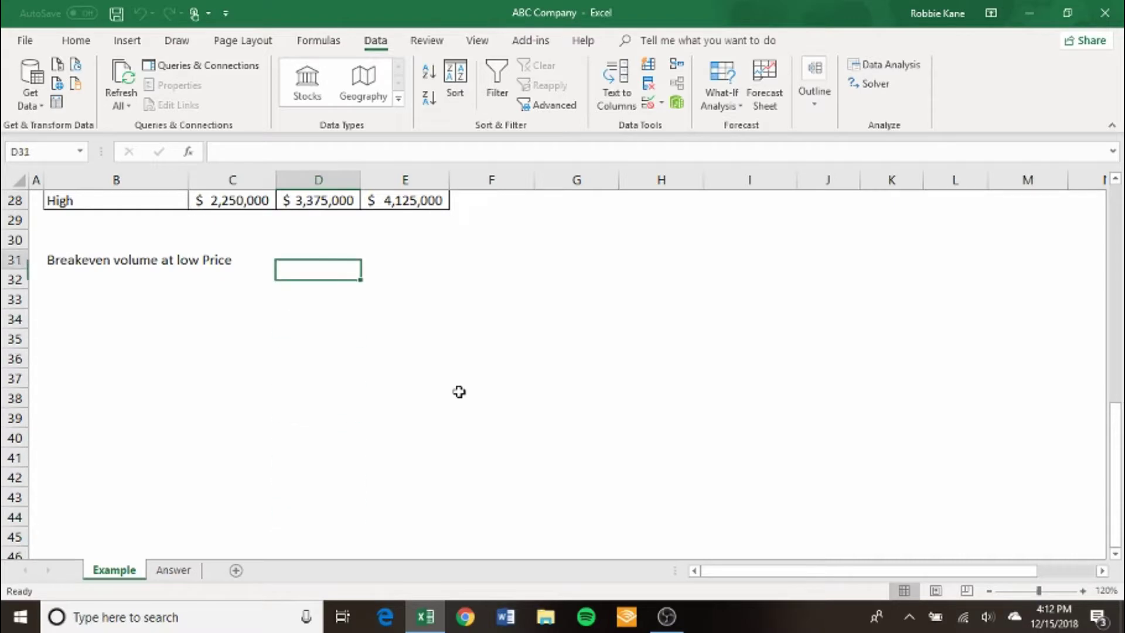
key("Up")
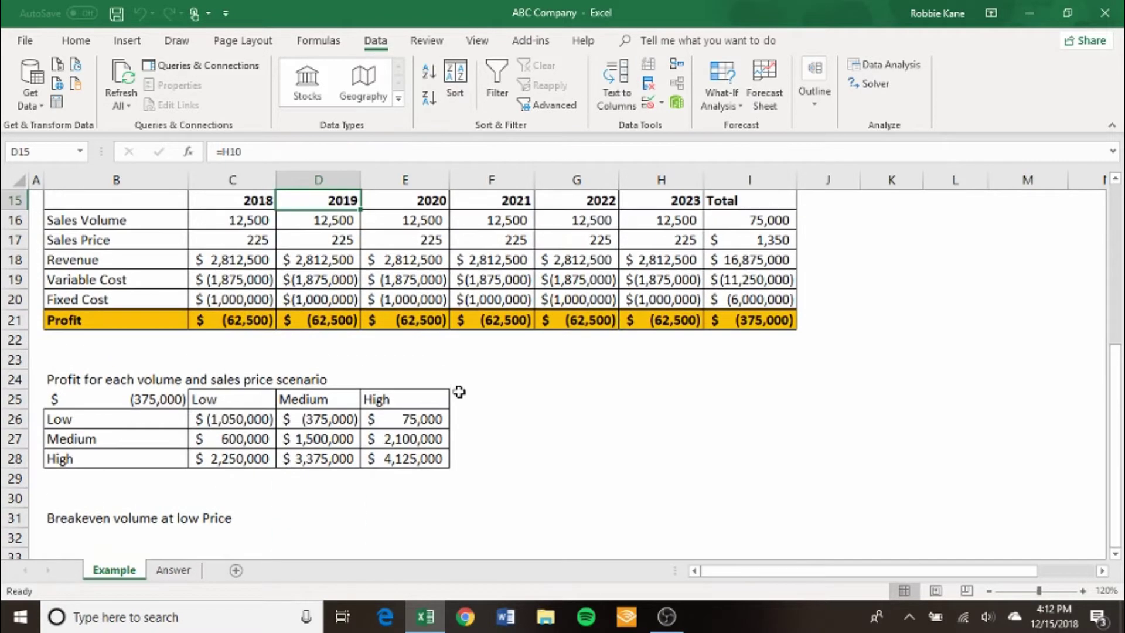
key("Left")
key("Left")
key("Up")
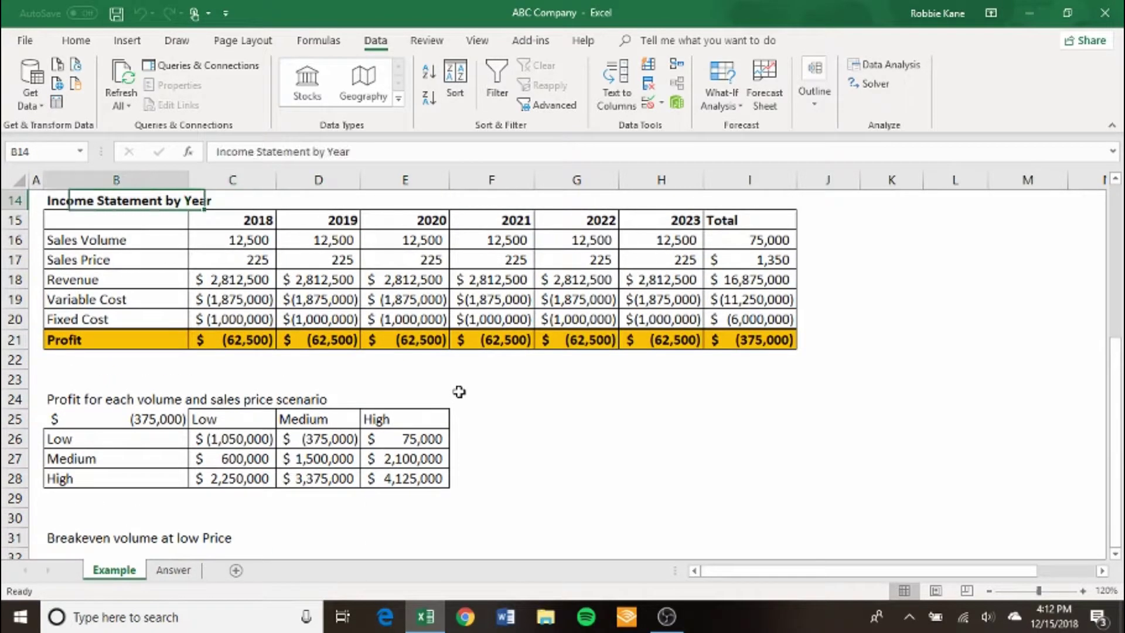
key("Down")
key("Down")
key("Down")
key("Down")
key("Down")
key("Down")
key("Down")
key("Down")
key("Down")
key("Down")
key("Down")
key("Down")
key("Down")
key("Down")
key("Right")
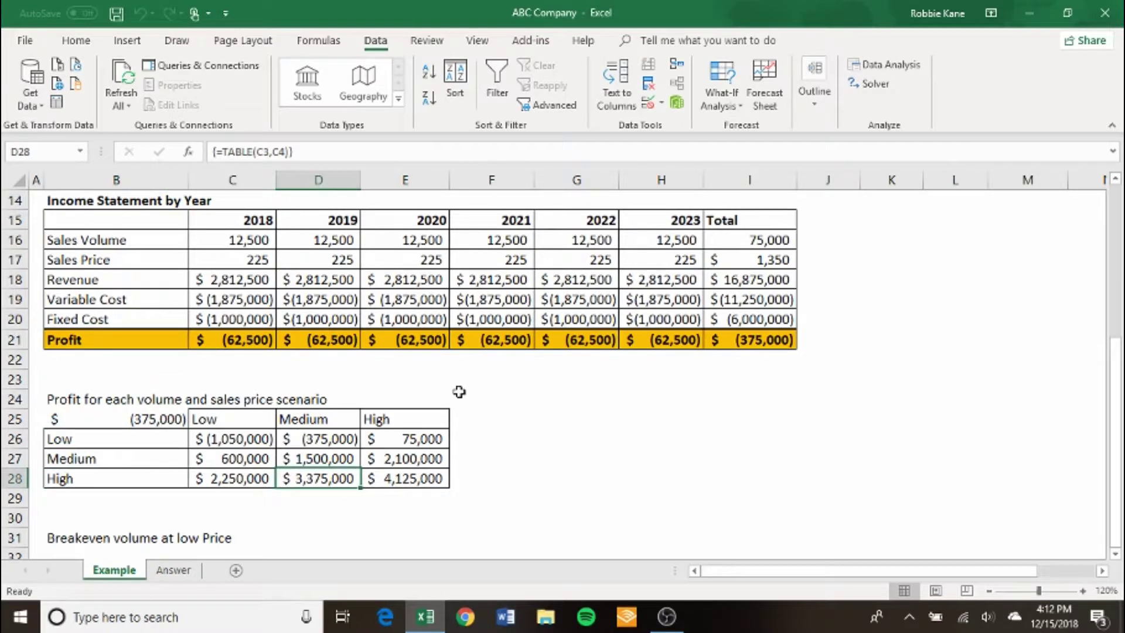
key("Up")
key("Up")
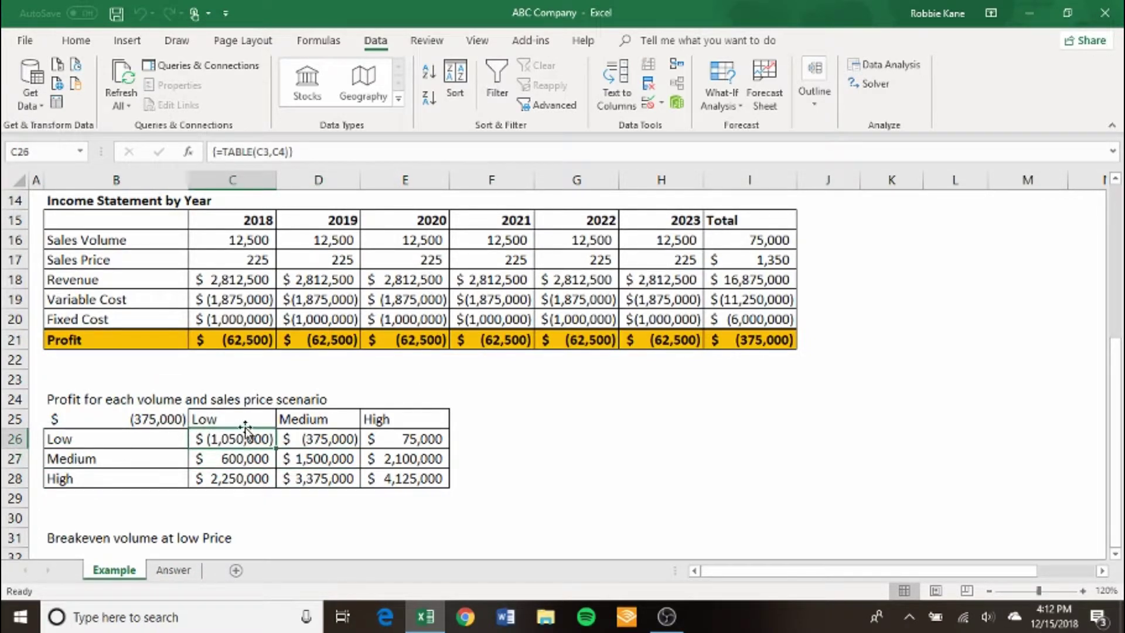
- Set the Sales Volume Scenario to Low and compare the total Profit with the data table's Low volume, Low price result
left_click_drag(1118, 426, 1117, 272)
left_click(265, 226)
left_click(261, 235)
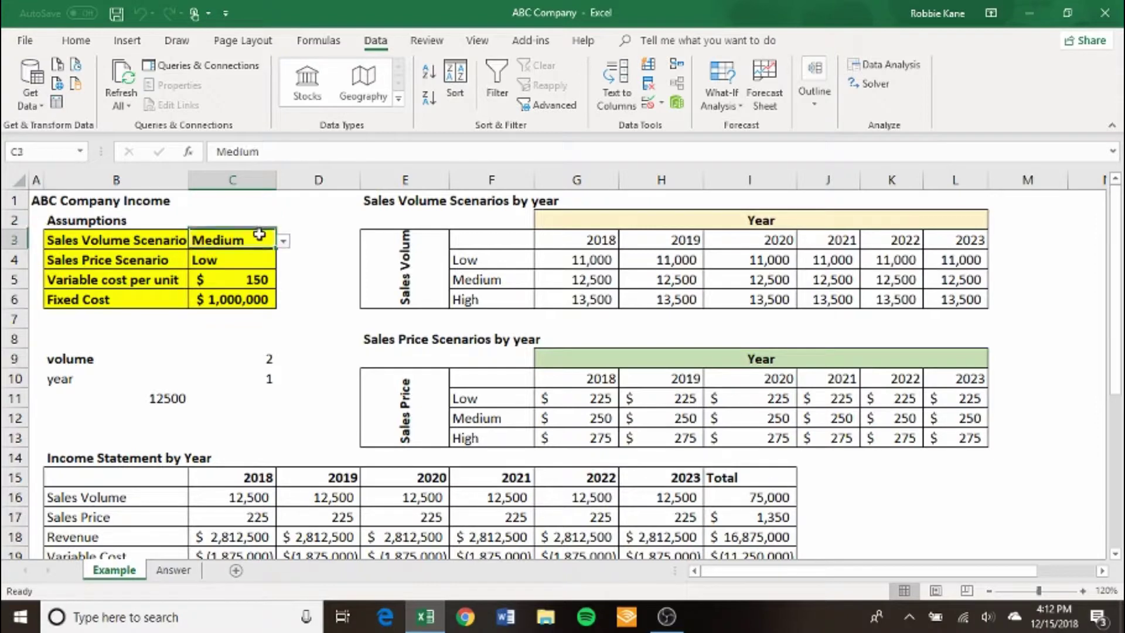
left_click(288, 239)
left_click(260, 240)
left_click_drag(260, 240, 283, 243)
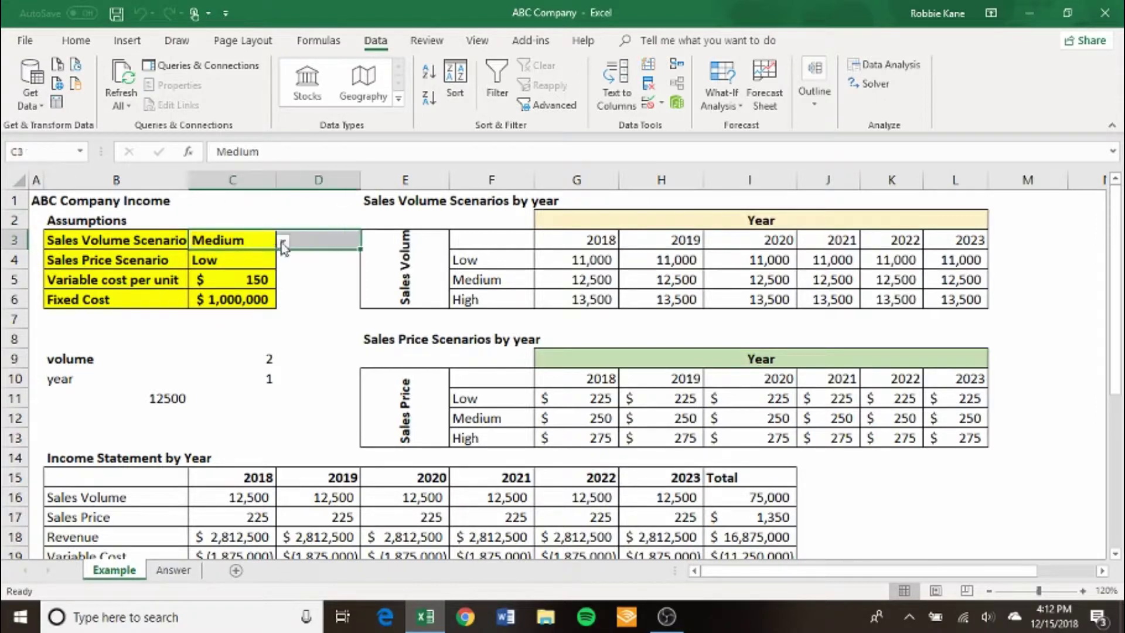
left_click(283, 244)
left_click(249, 257)
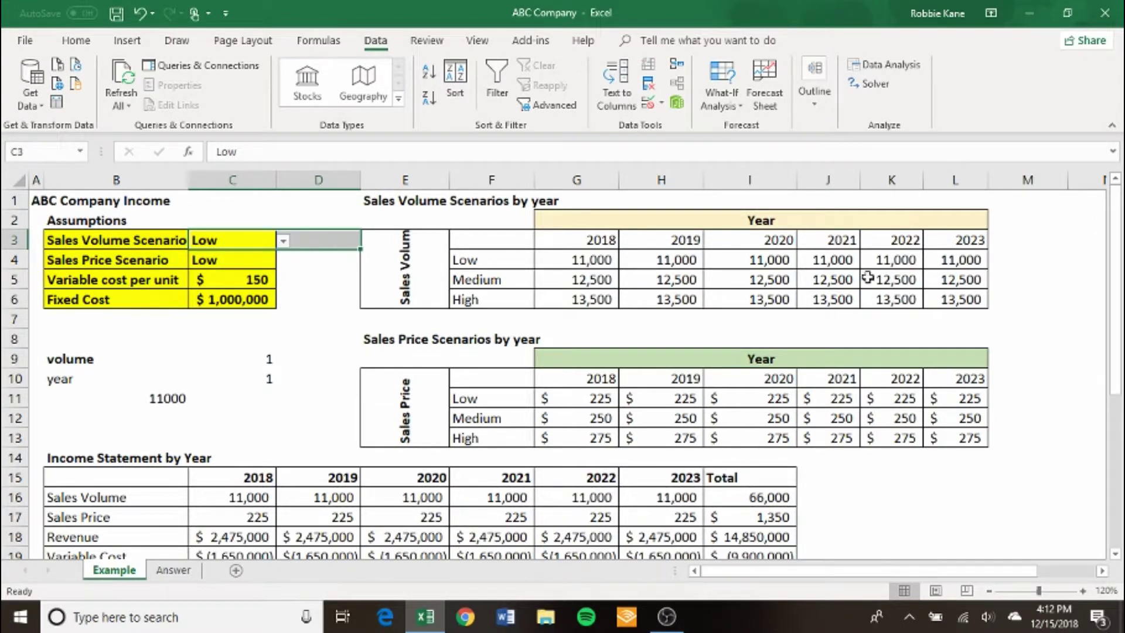
left_click_drag(1118, 275, 1119, 291)
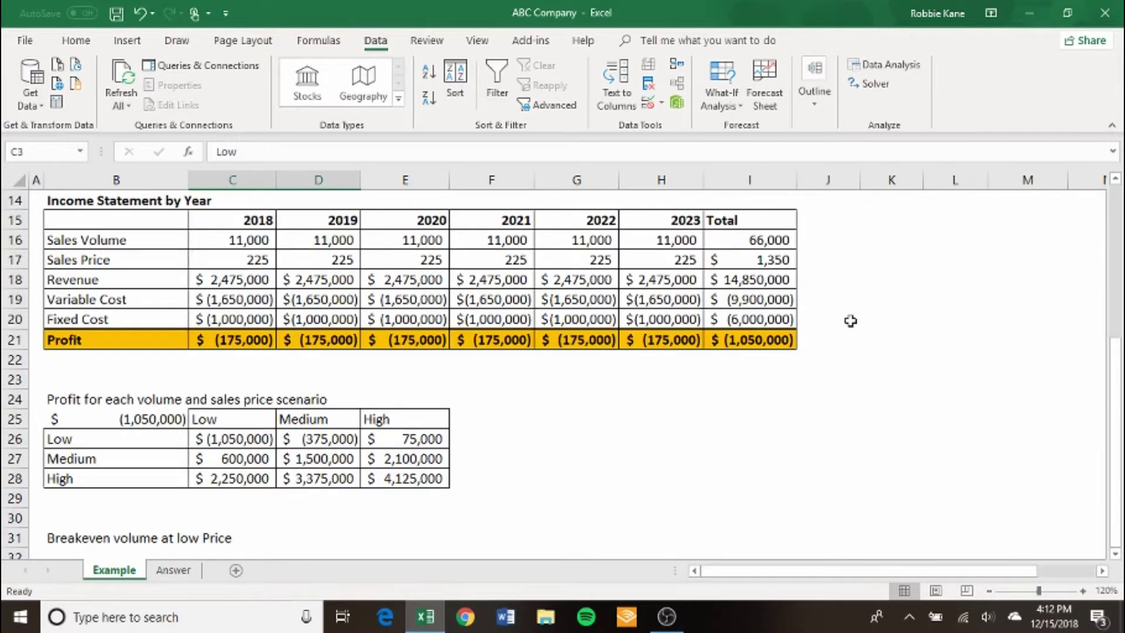
left_click(774, 335)
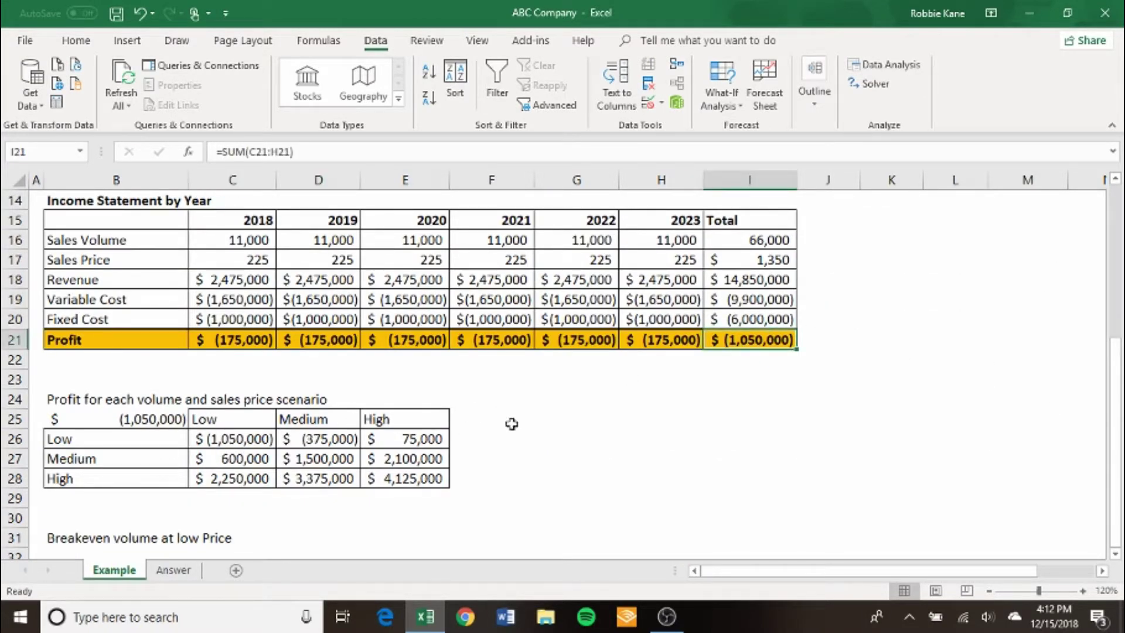
- Set the Sales Volume Scenario and Sales Price Scenario to High and compare the total Profit with data table cell E28
left_click_drag(1120, 433, 1120, 281)
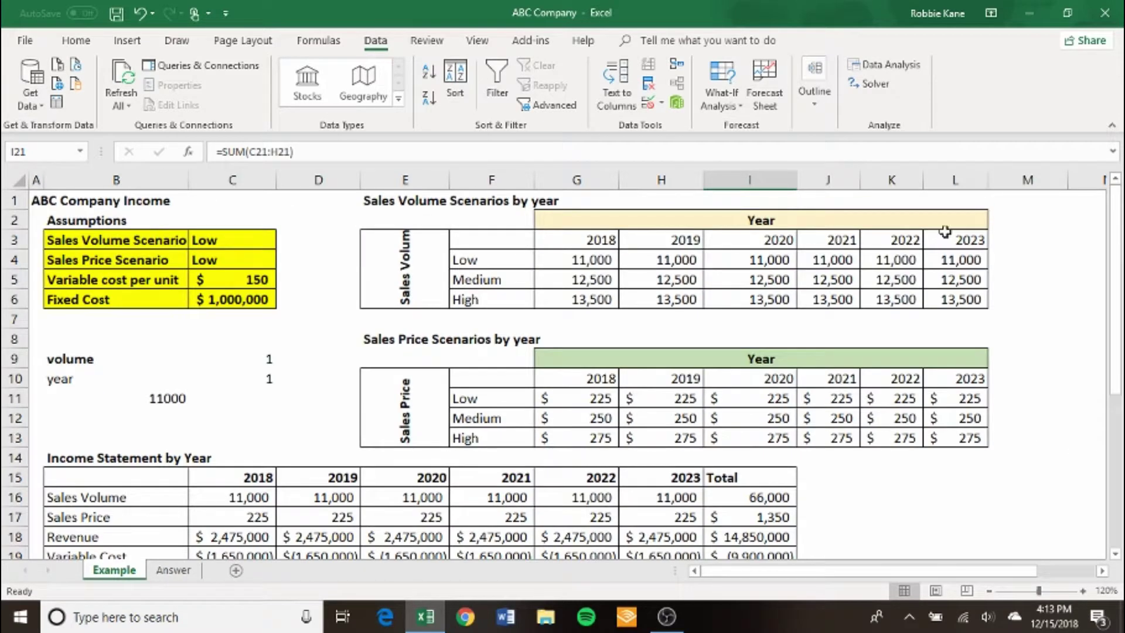
left_click(255, 239)
left_click(283, 240)
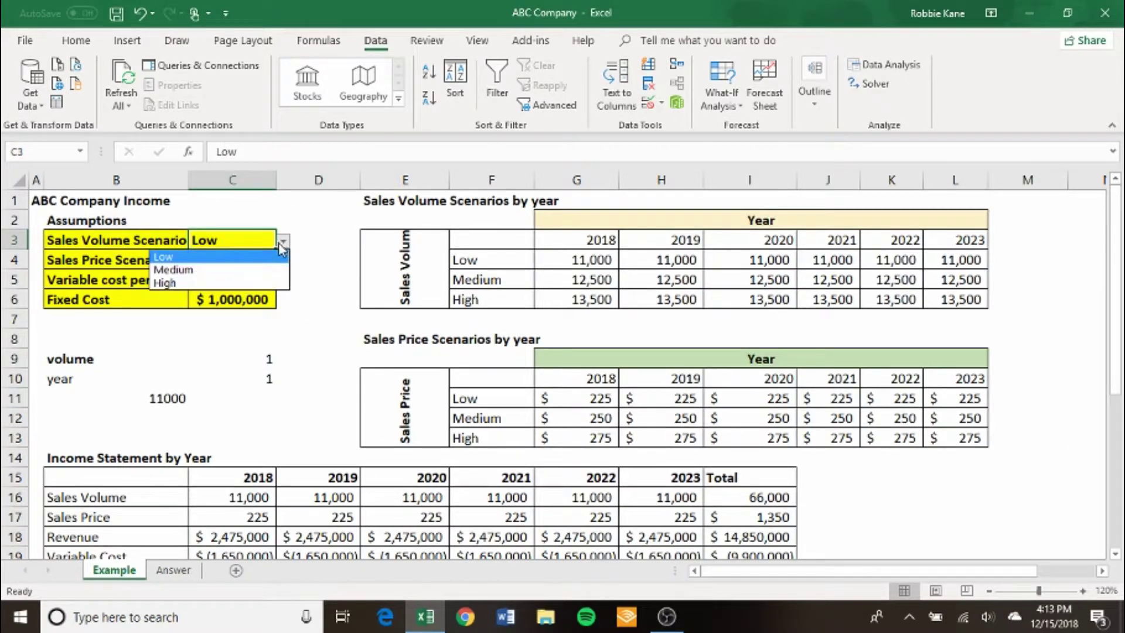
left_click(246, 282)
left_click(258, 264)
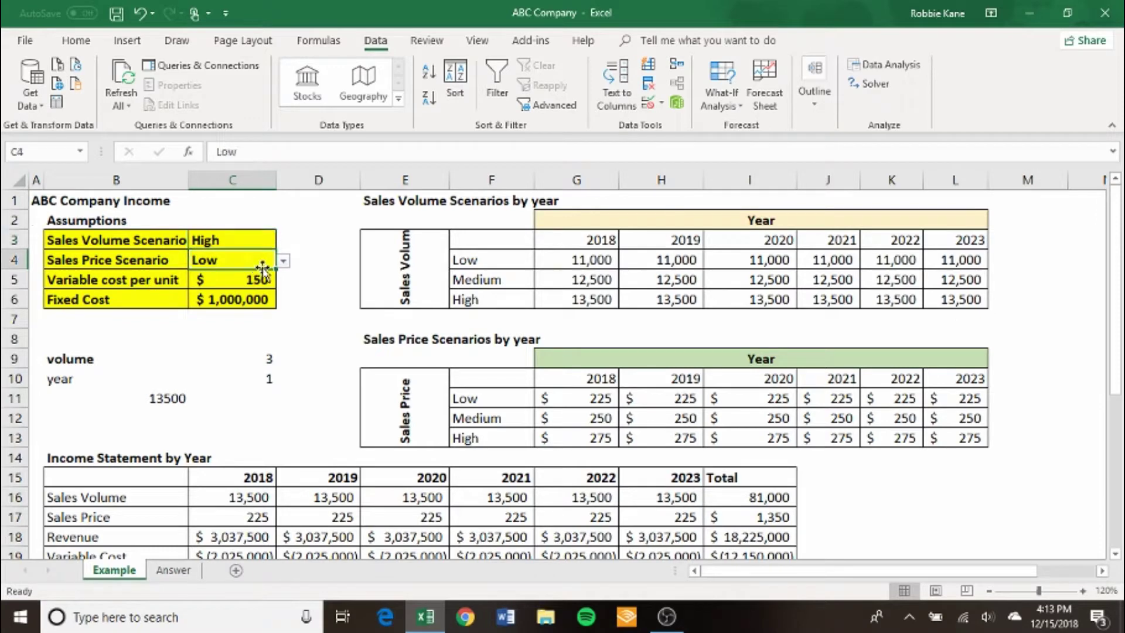
left_click(284, 263)
left_click(259, 301)
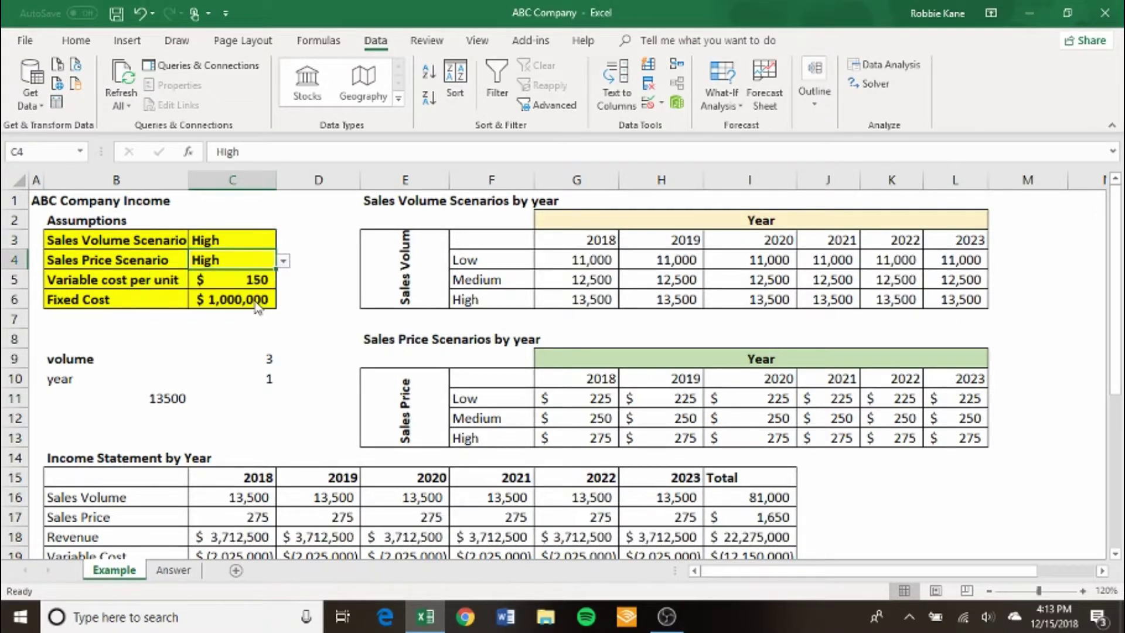
left_click_drag(1116, 349, 1116, 498)
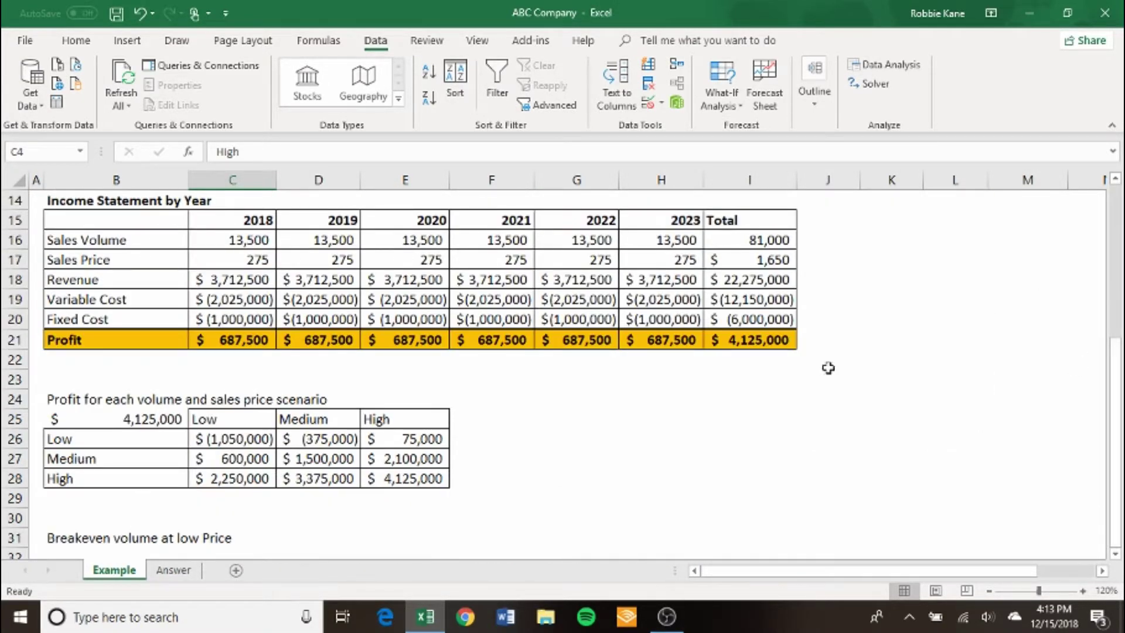
left_click(742, 340)
left_click(419, 479)
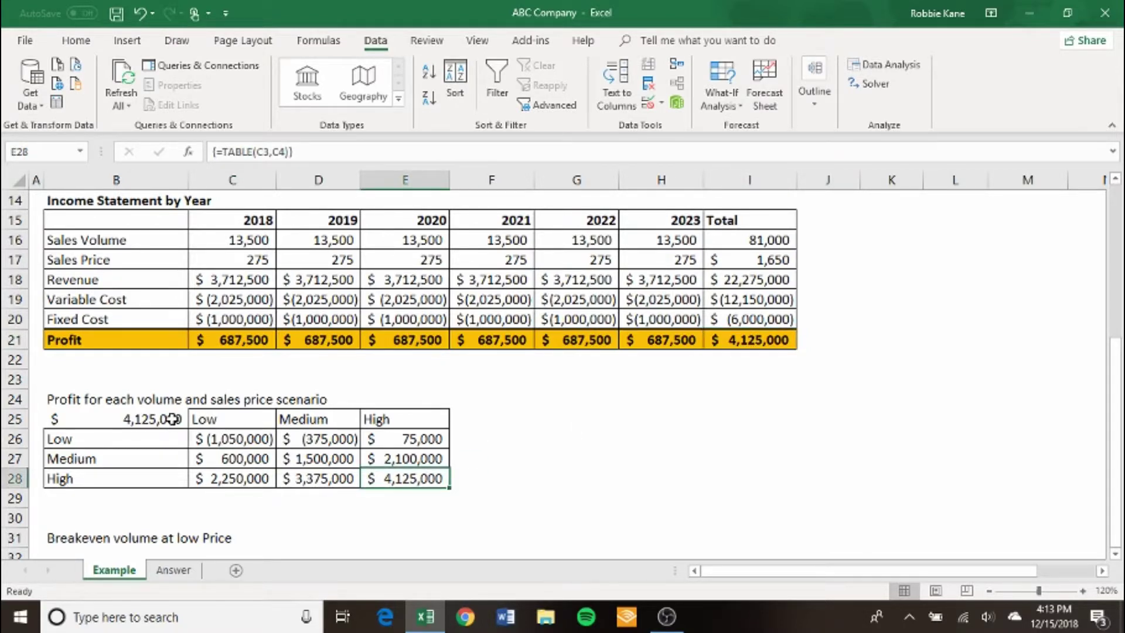
- Add a Greater Than 0 conditional format with Green Fill with Dark Green Text to the data table results C26:E28
key("Left")
key("Left")
key("Left")
key("Up")
key("Up")
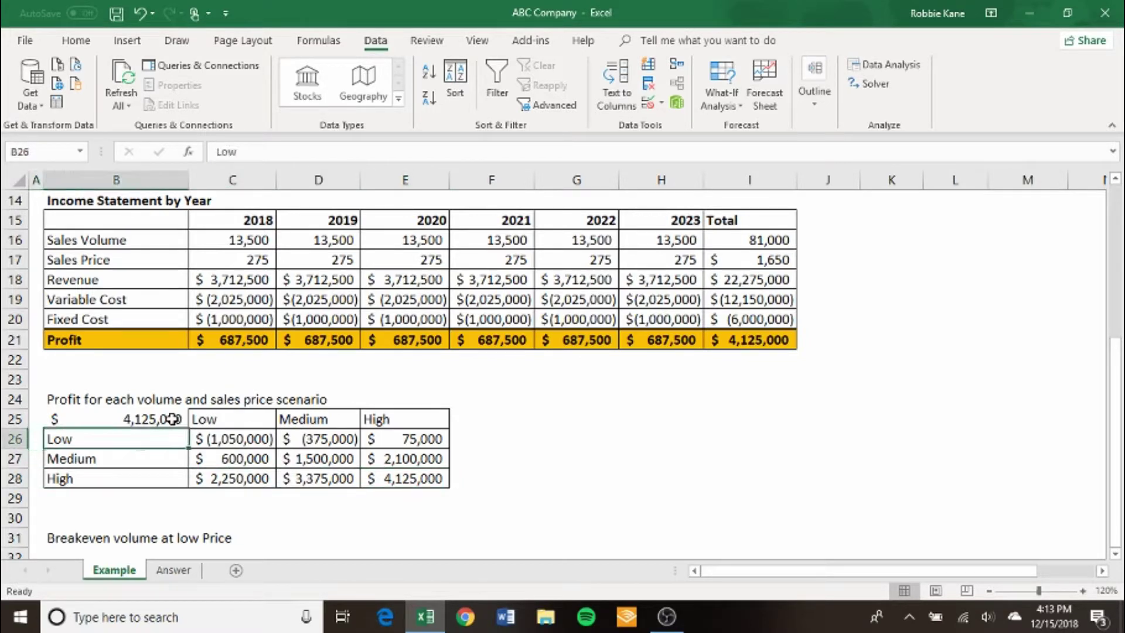
key("Right")
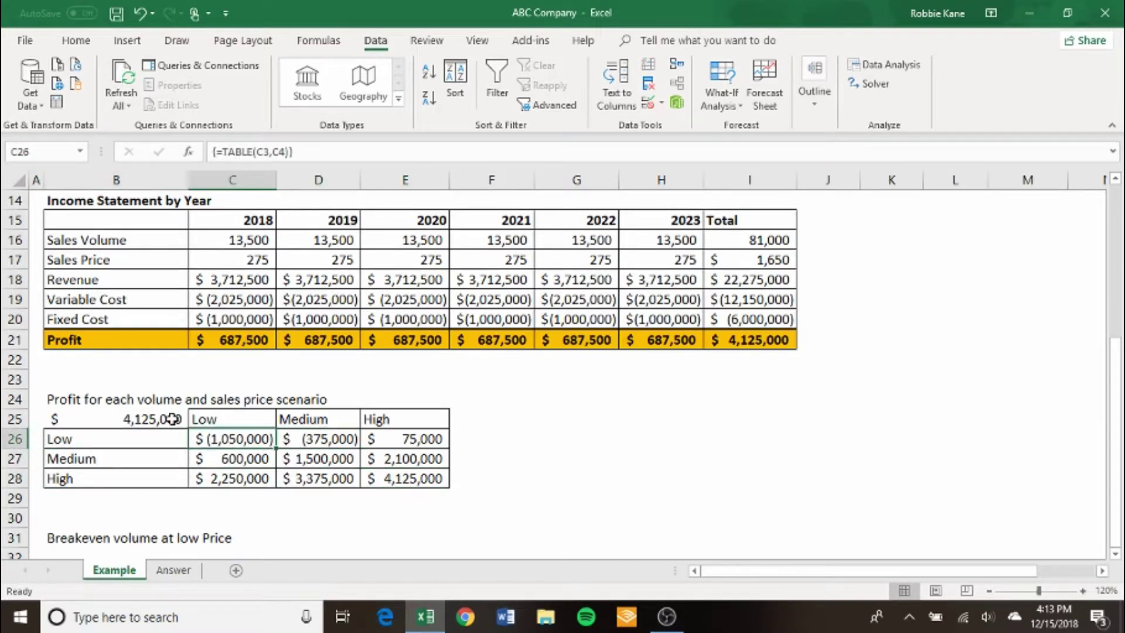
key("shift+Right")
key("shift+Right")
key("shift+Down")
key("shift+Down")
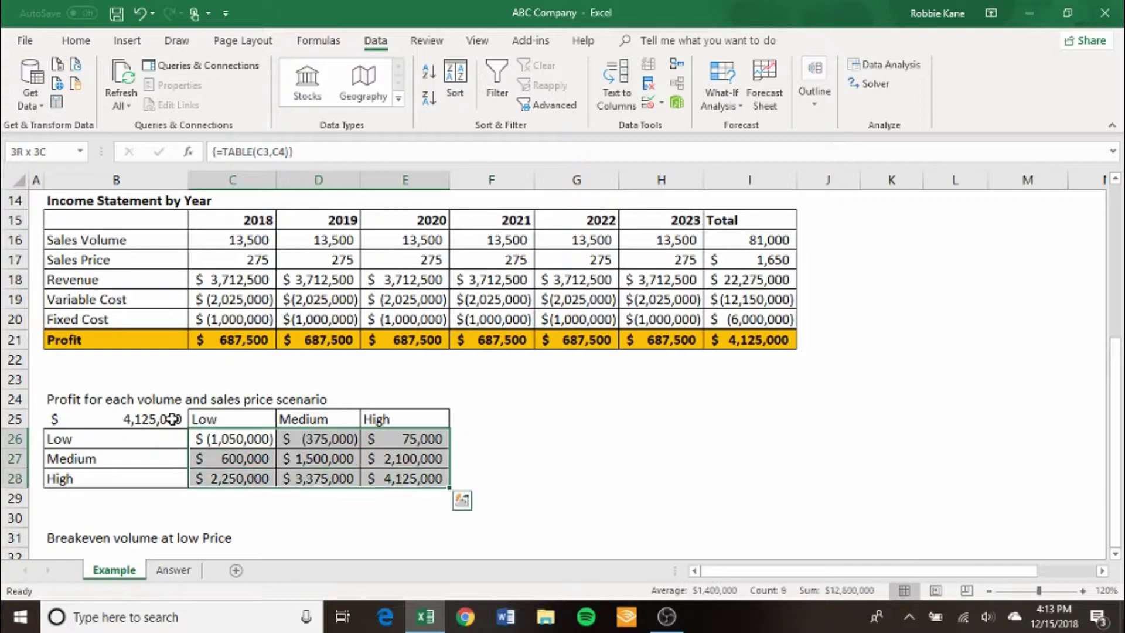
left_click(82, 40)
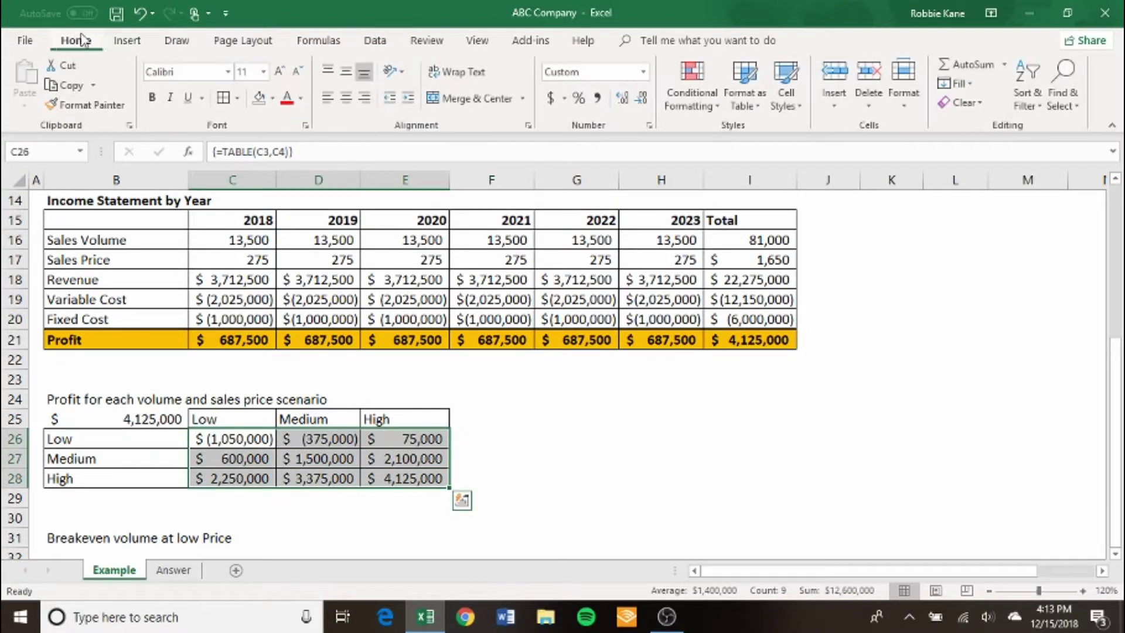
left_click(694, 106)
mouse_move(742, 141)
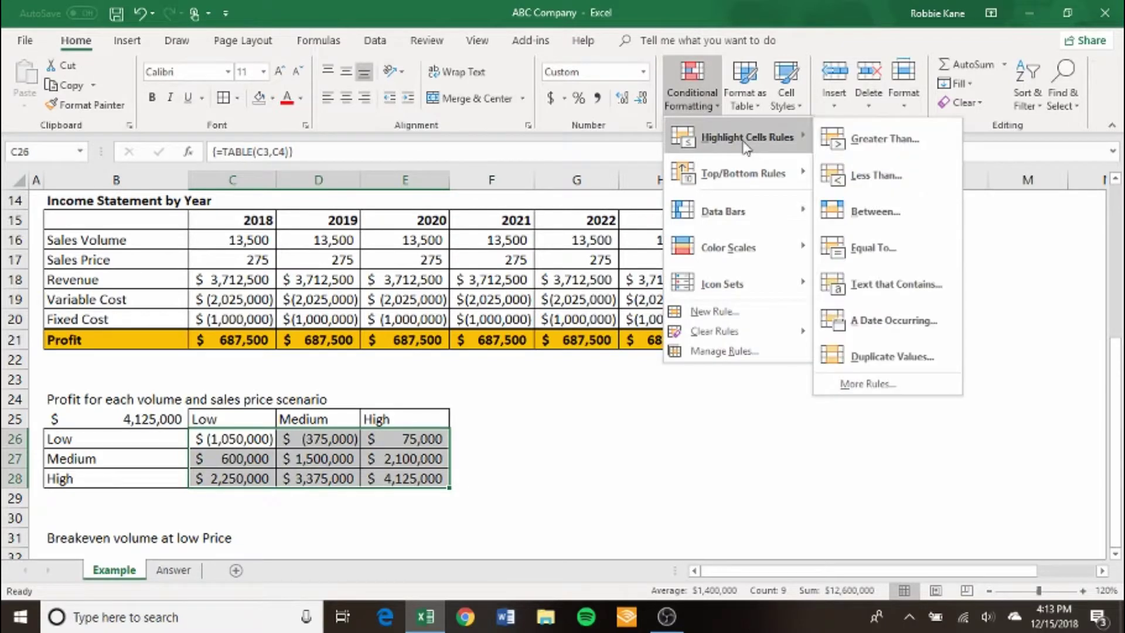
left_click(872, 139)
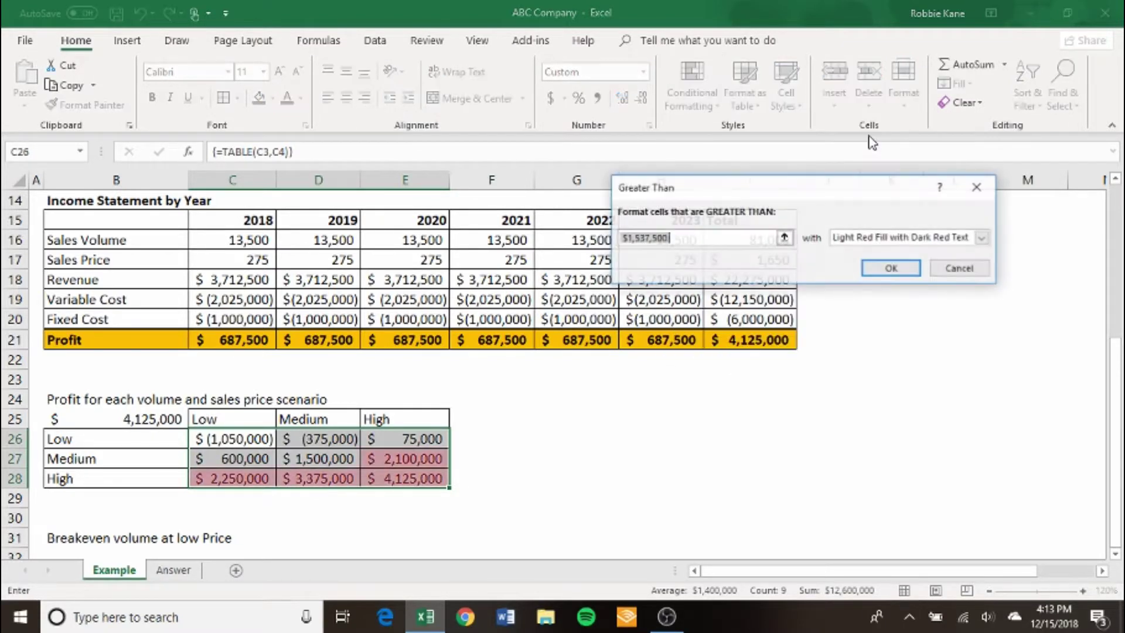
type("0")
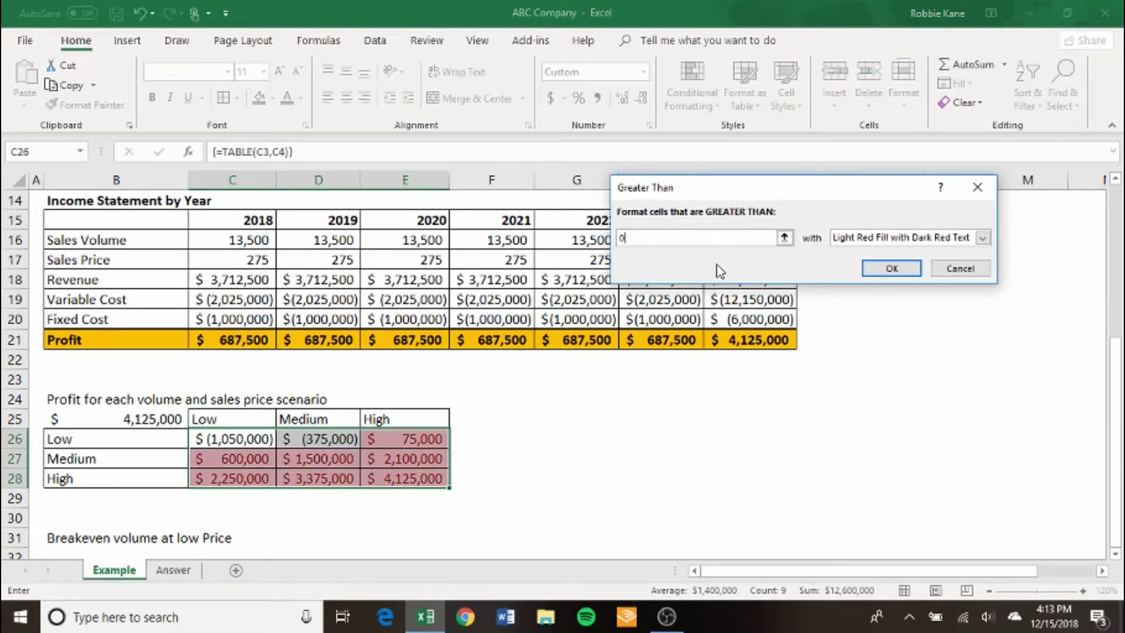
left_click(983, 238)
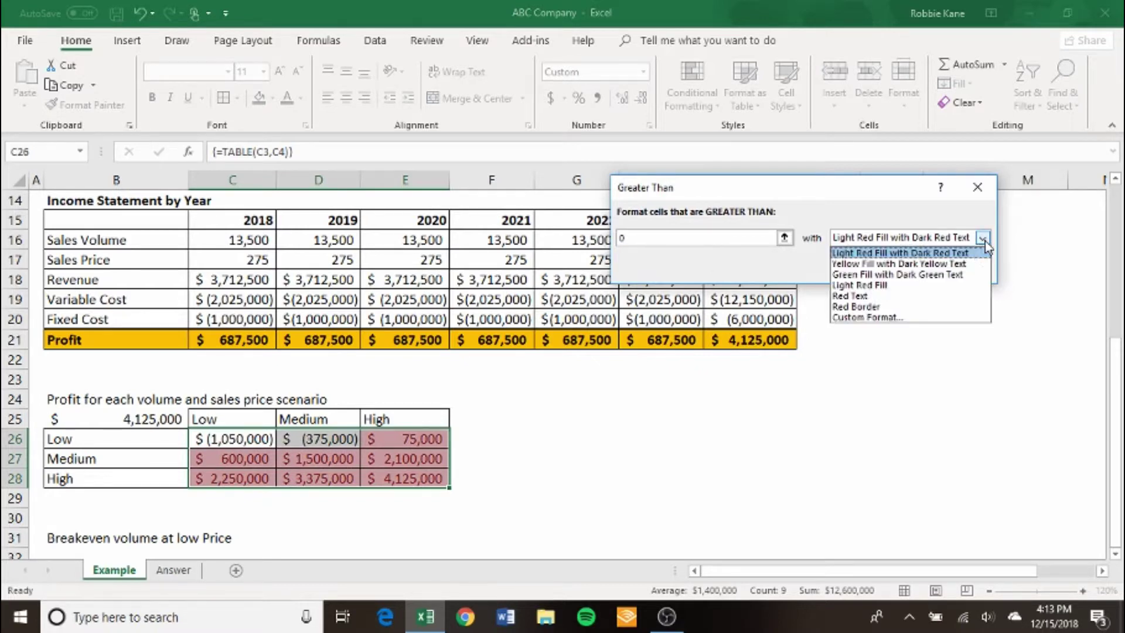
left_click(937, 274)
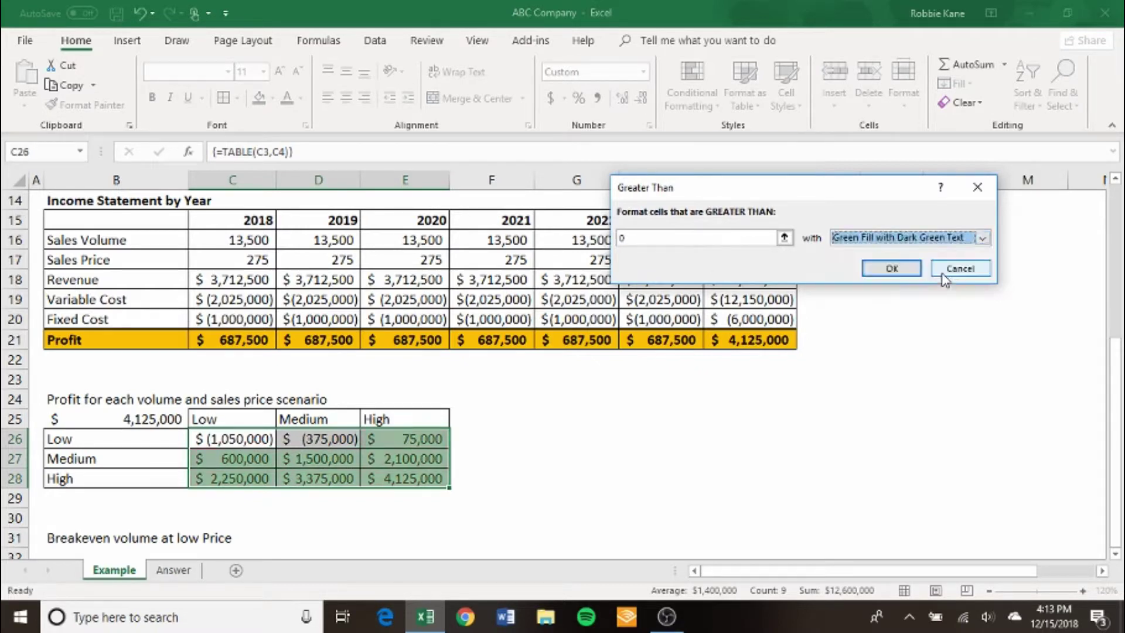
left_click(891, 269)
- Review which volume and price combinations in the profit table are highlighted as profitable and which are not
left_click(401, 454)
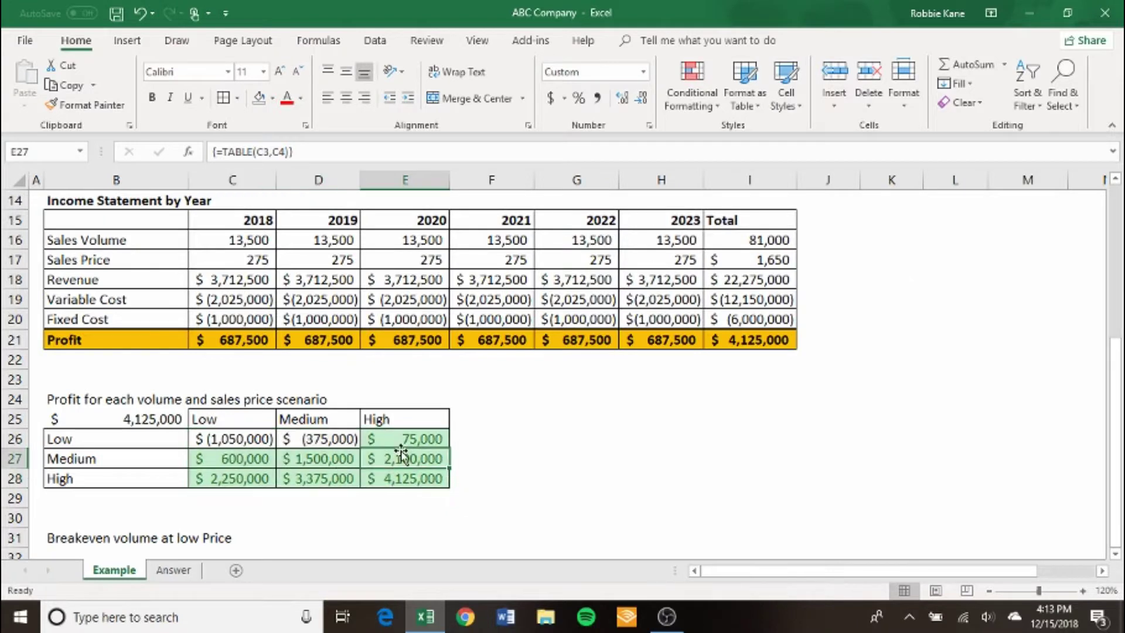
left_click(152, 442)
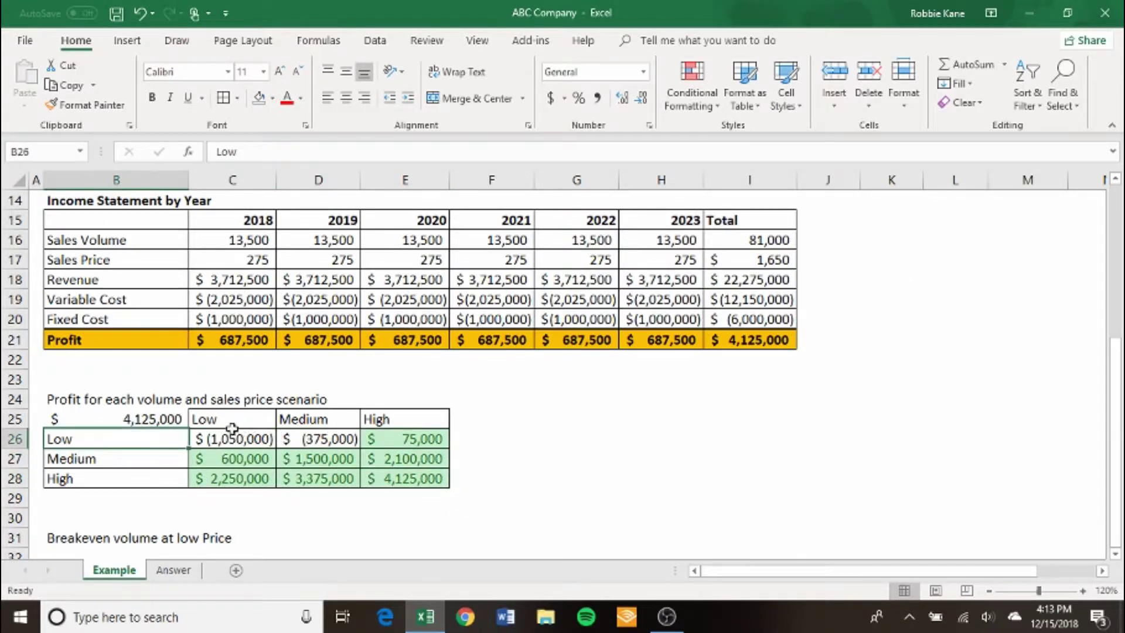
left_click(394, 421)
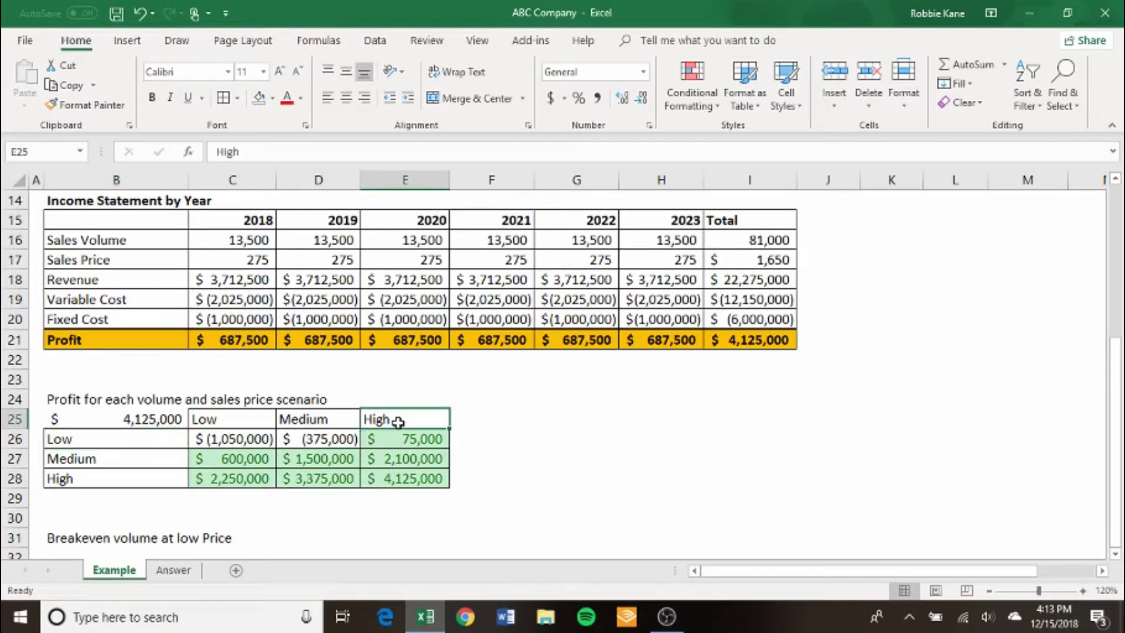
left_click(184, 441)
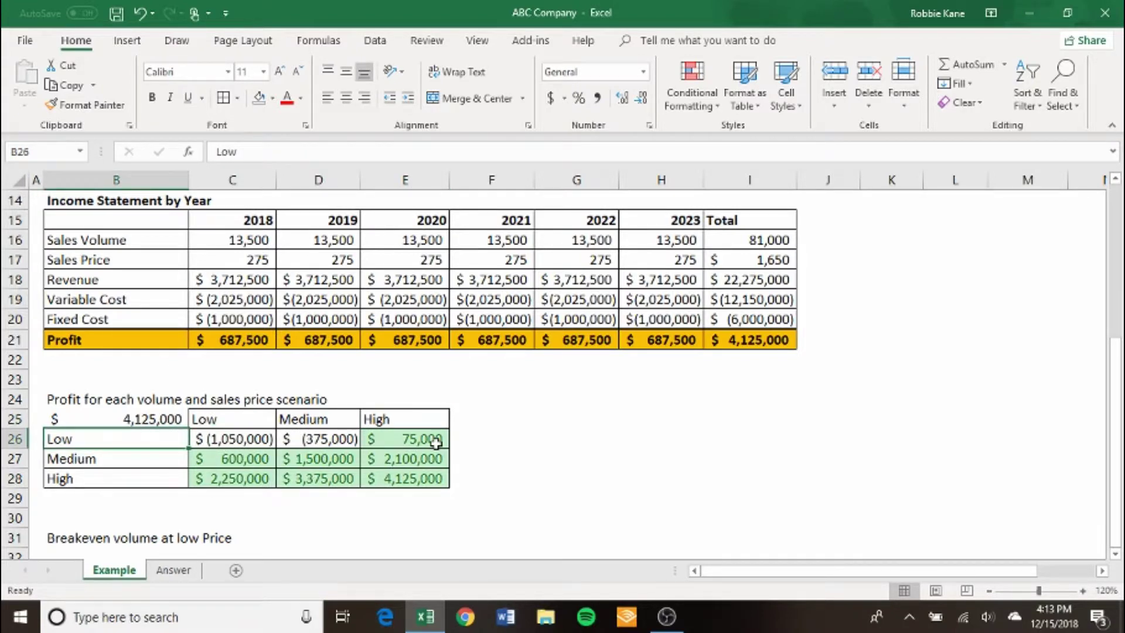
left_click(328, 438)
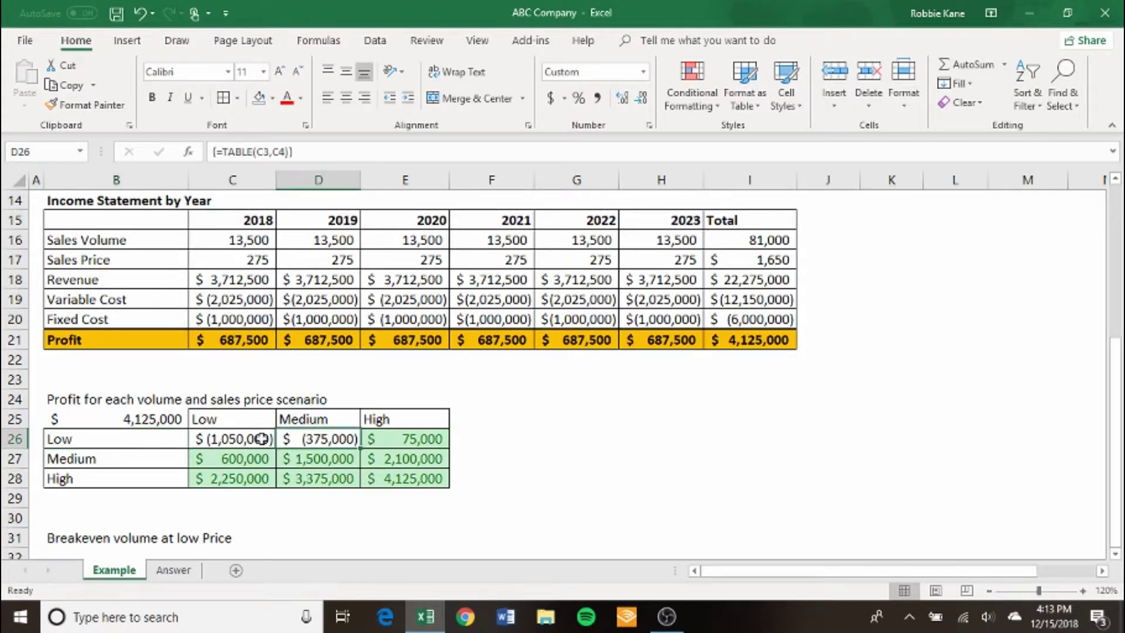
left_click(237, 425)
left_click(142, 442)
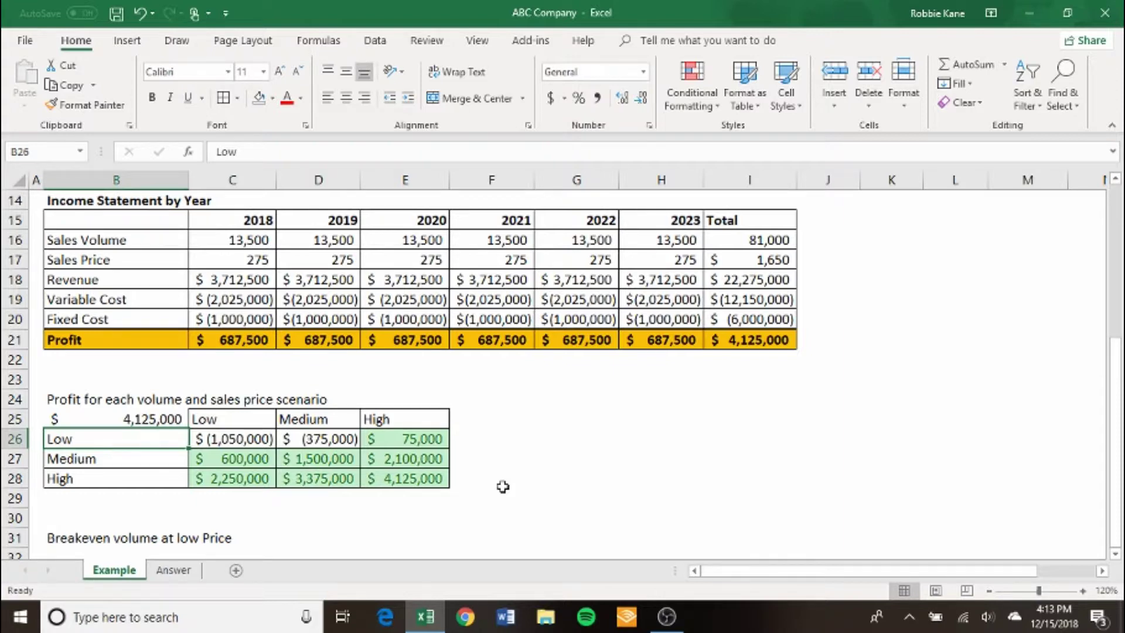
- Hide the total profit value in the data table's corner cell B25 by setting its font color to white
key("Up")
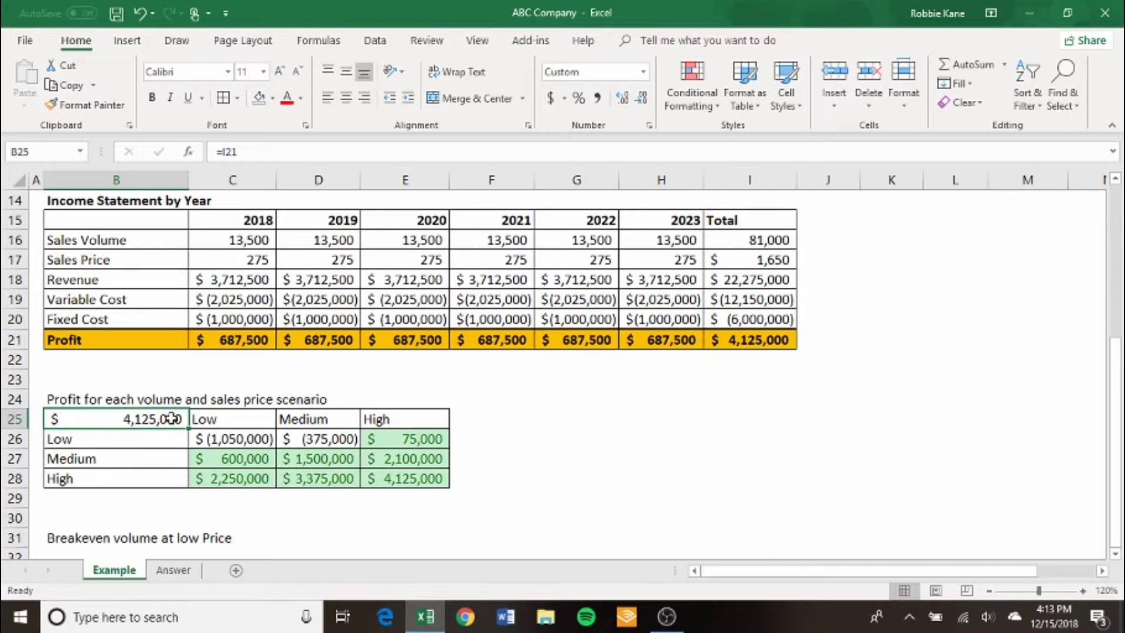
left_click(303, 105)
left_click(292, 153)
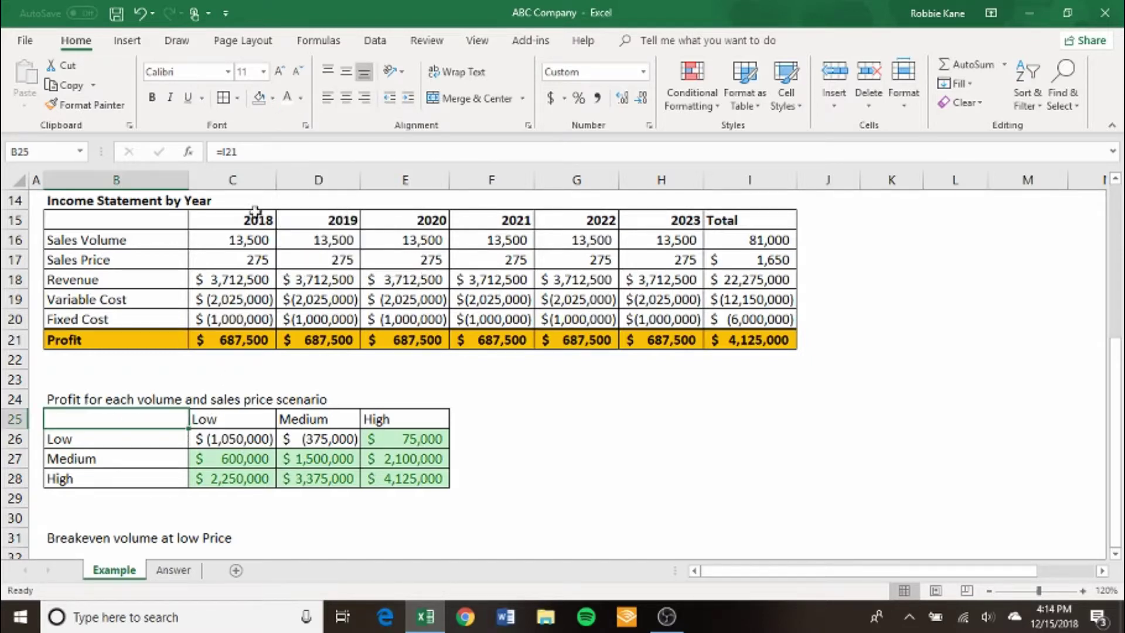
- Bold the profit table title in B24, the column headings C25:E25 and the row headings B26:B28
left_click(83, 392)
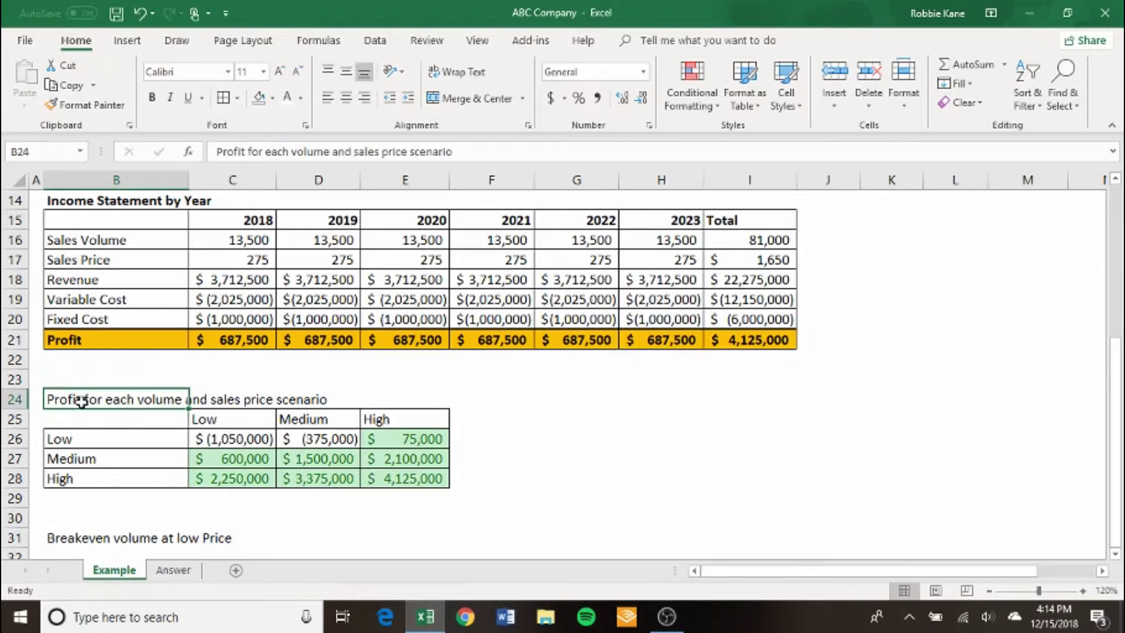
key("ctrl+b")
left_click_drag(202, 417, 381, 423)
key("ctrl+b")
left_click_drag(140, 441, 143, 475)
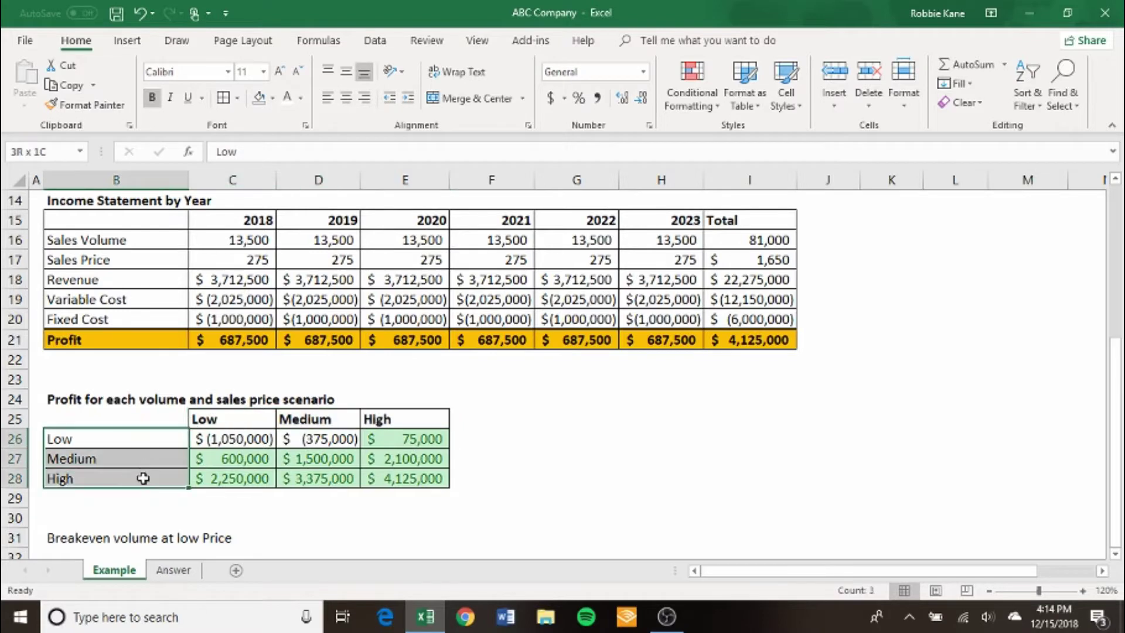
key("ctrl+b")
left_click(101, 399)
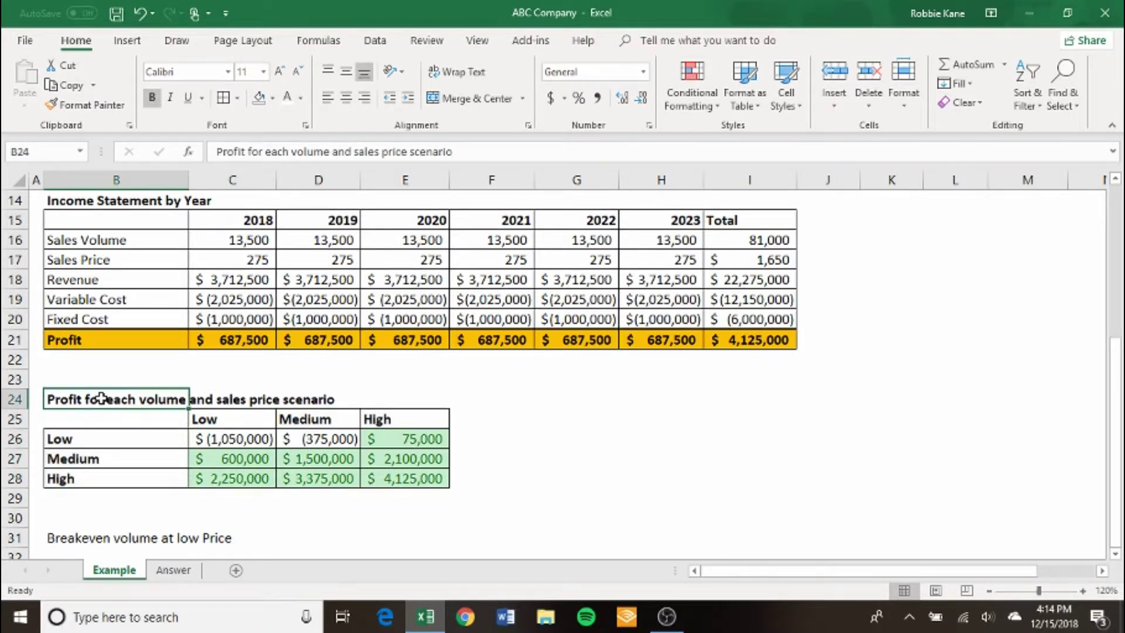
key("Right")
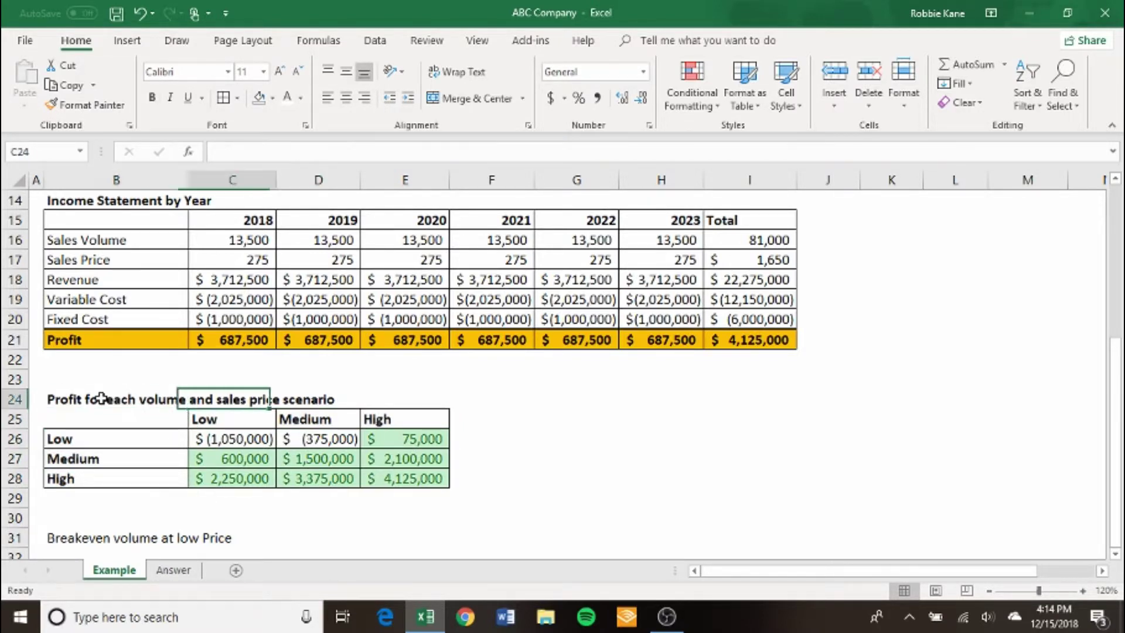
key("Right")
key("Down")
key("Down")
key("Up")
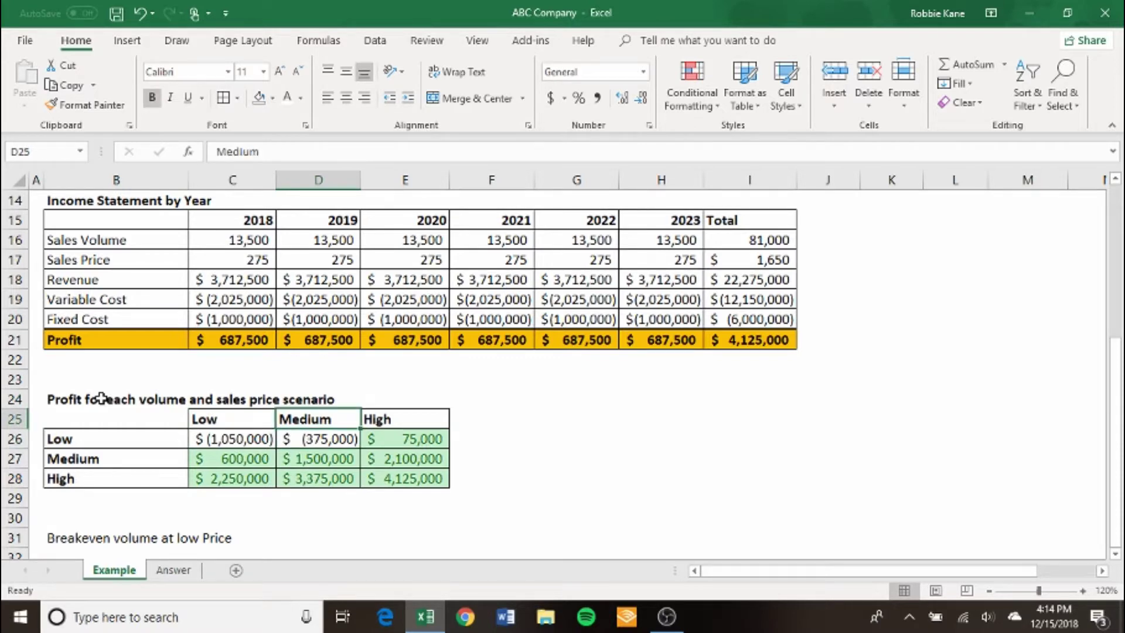
key("Down")
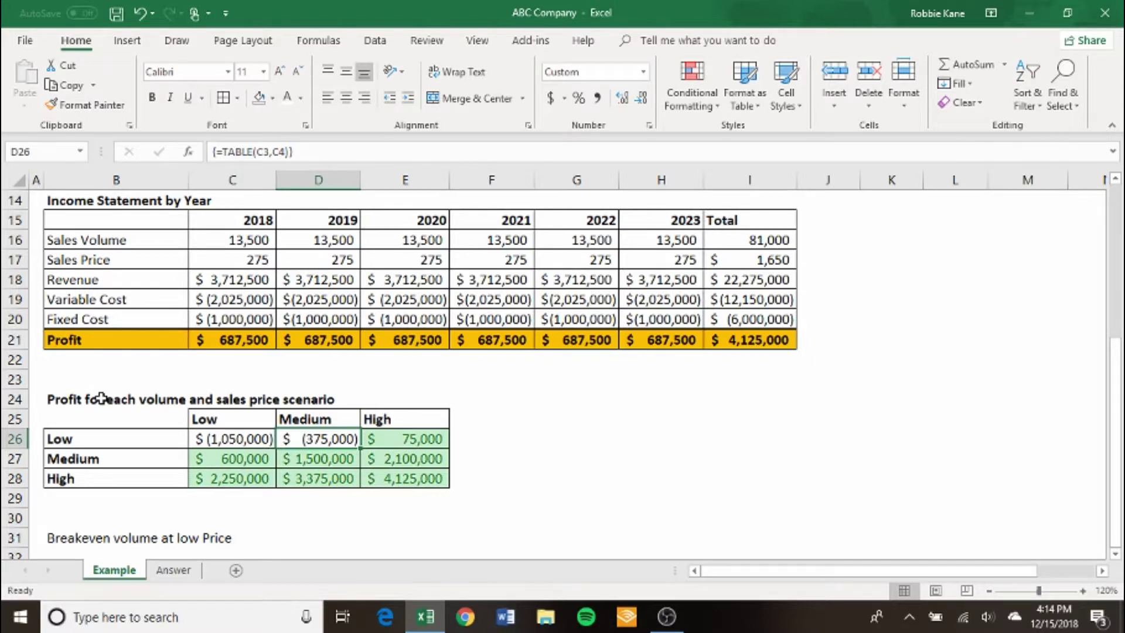
- Enter the test text asdfd in cell H26, outside the data table, and clear it again
left_click(621, 430)
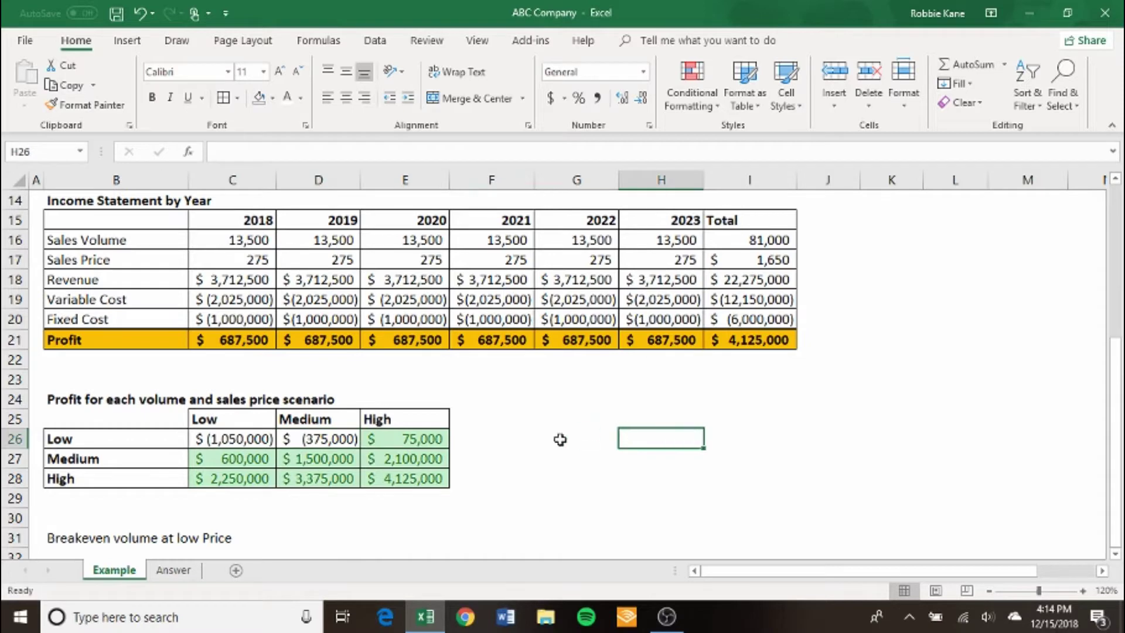
type("asdfd")
key("Right")
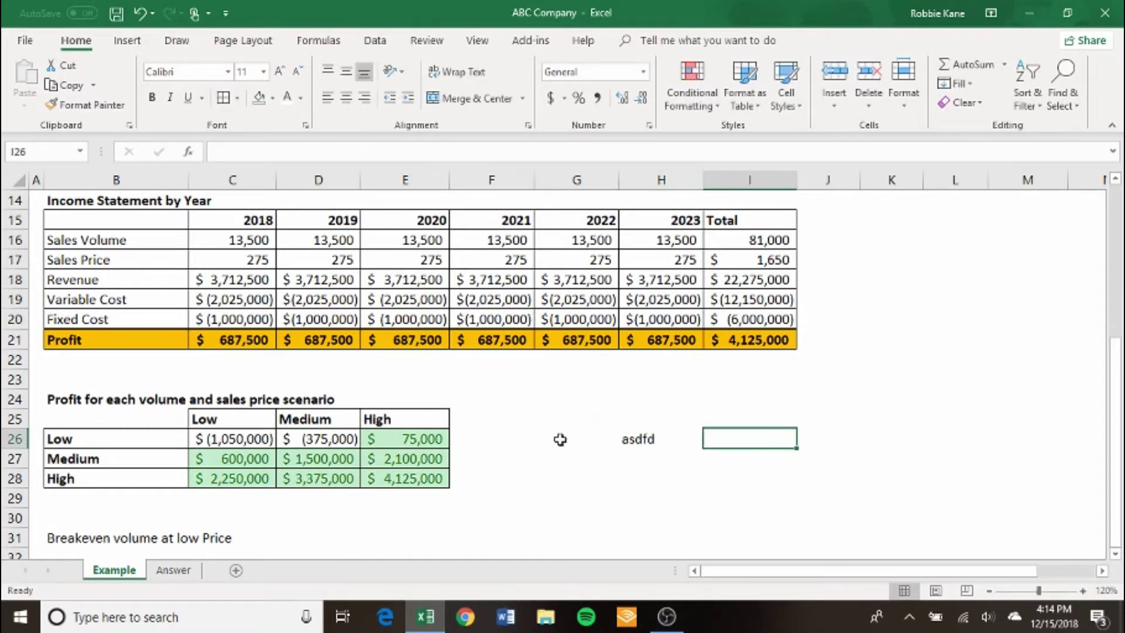
key("Left")
key("Left")
key("Left")
key("Left")
key("Right")
key("Right")
key("Right")
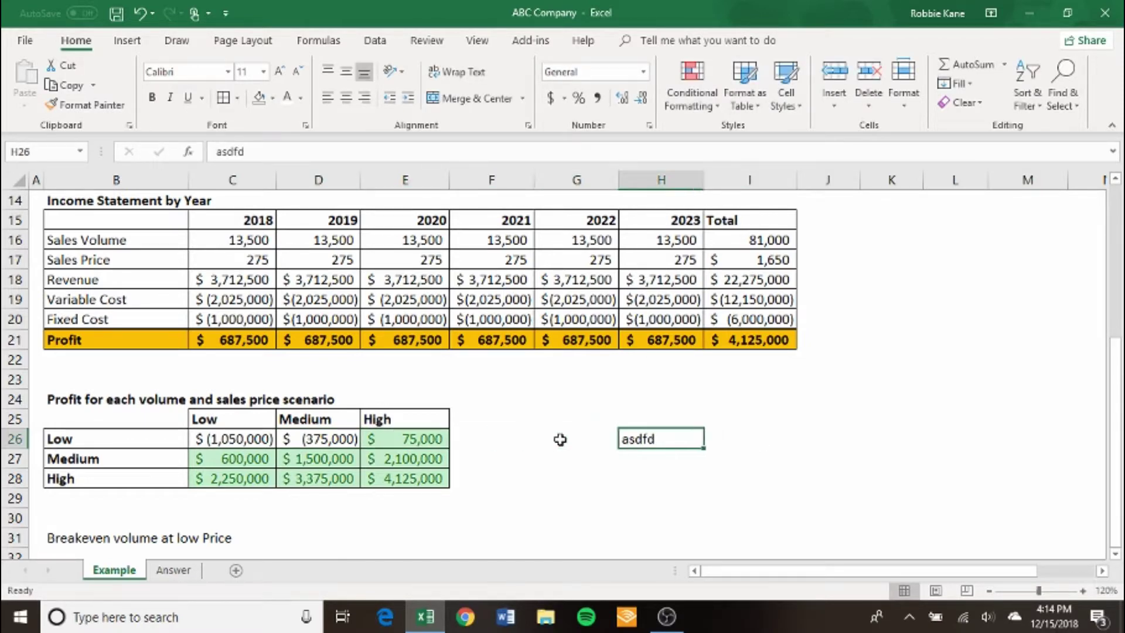
key("Left")
key("Left")
key("Left")
key("Left")
key("Down")
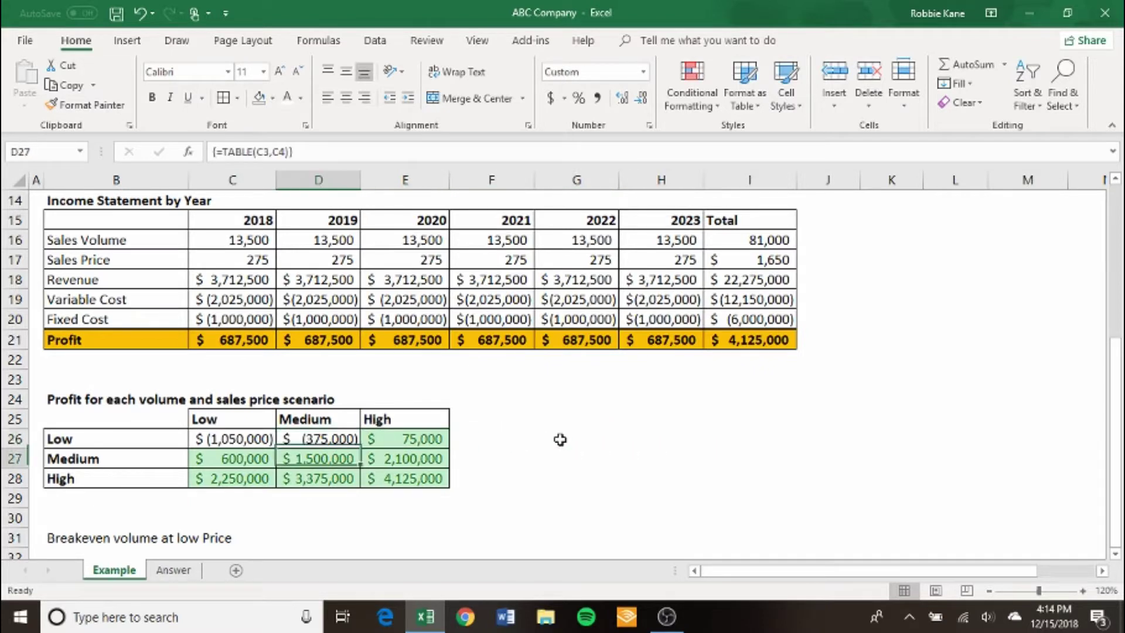
- Try to re-enter the TABLE formula in data table cell D26, and abandon the edit
key("Up")
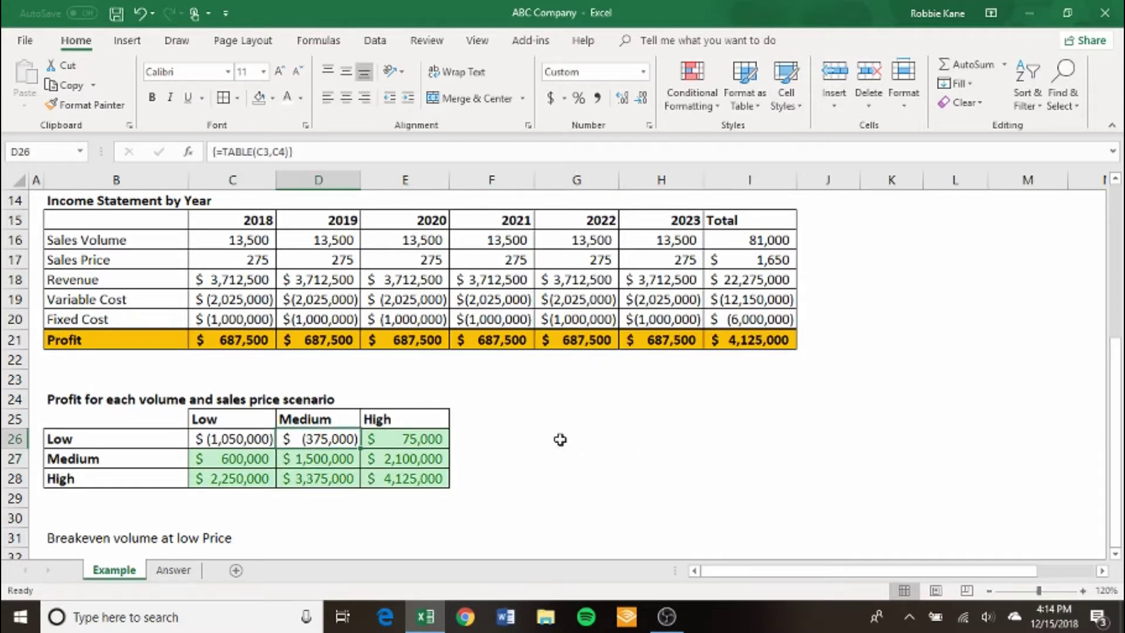
key("F2")
key("Return")
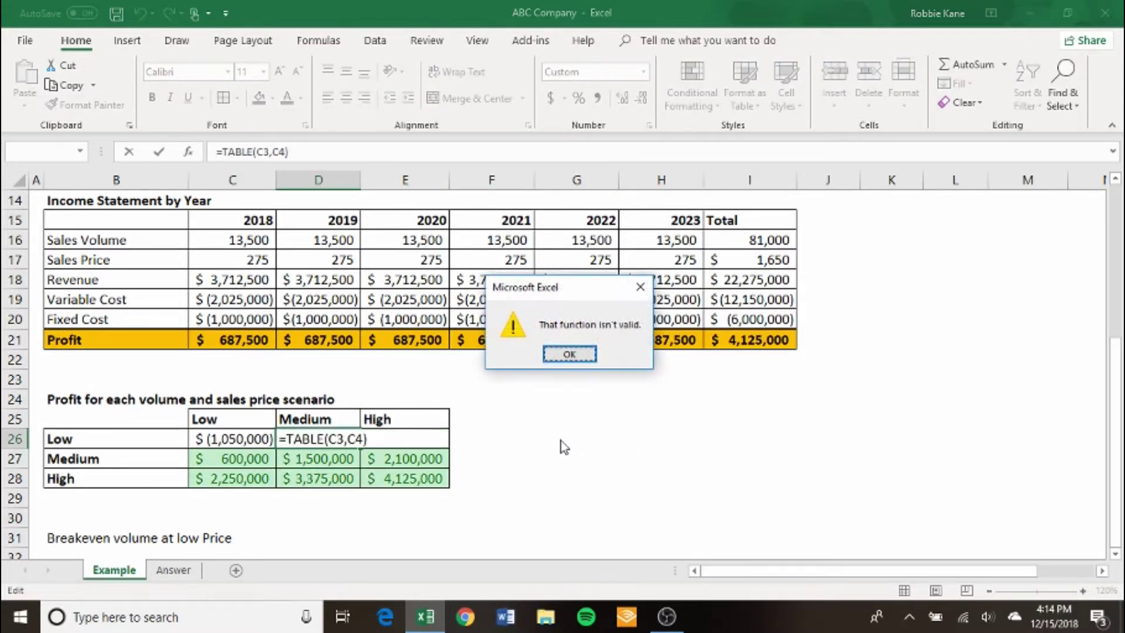
key("Return")
key("Escape")
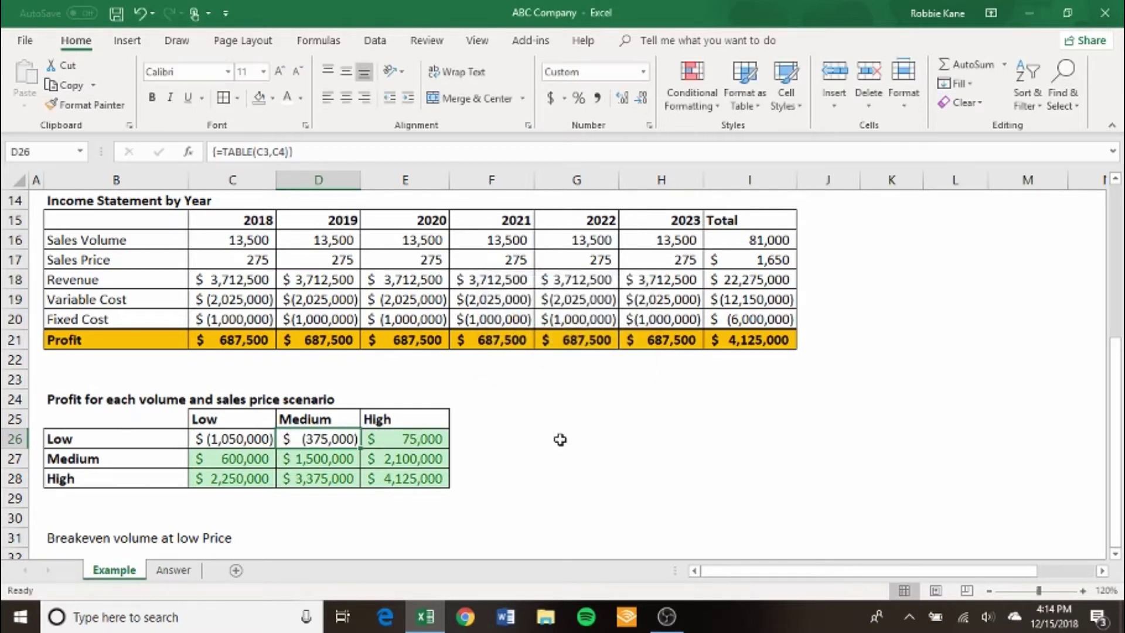
left_click(506, 438)
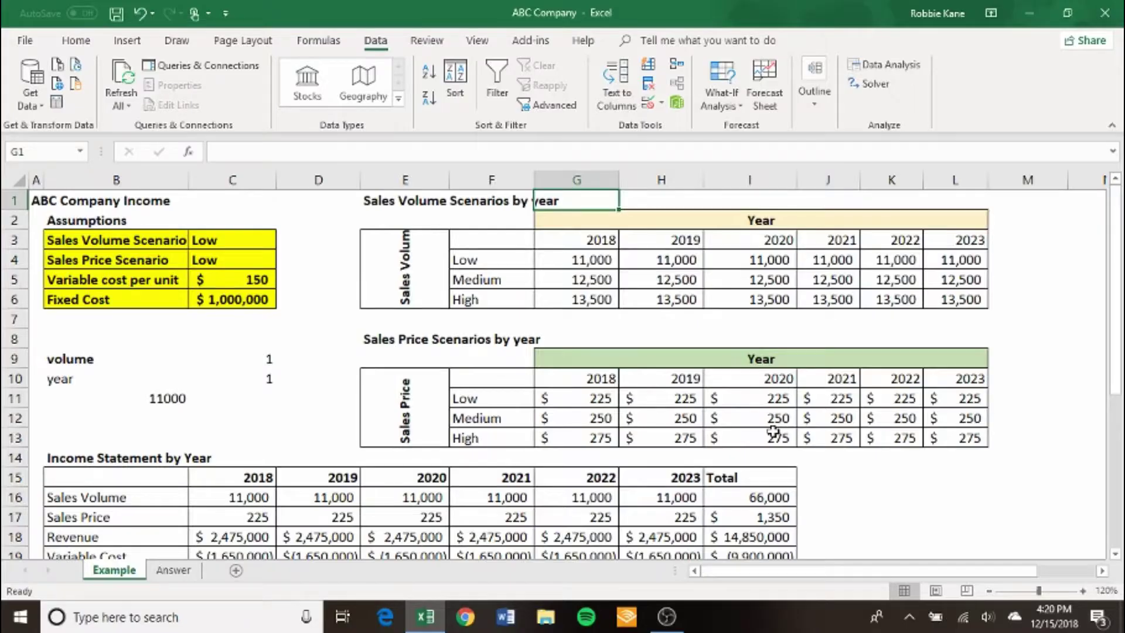
- Review the scenario assumptions together with the Low, Medium and High rows of the sales volume and sales price tables
key("Left")
key("Left")
key("Left")
key("Left")
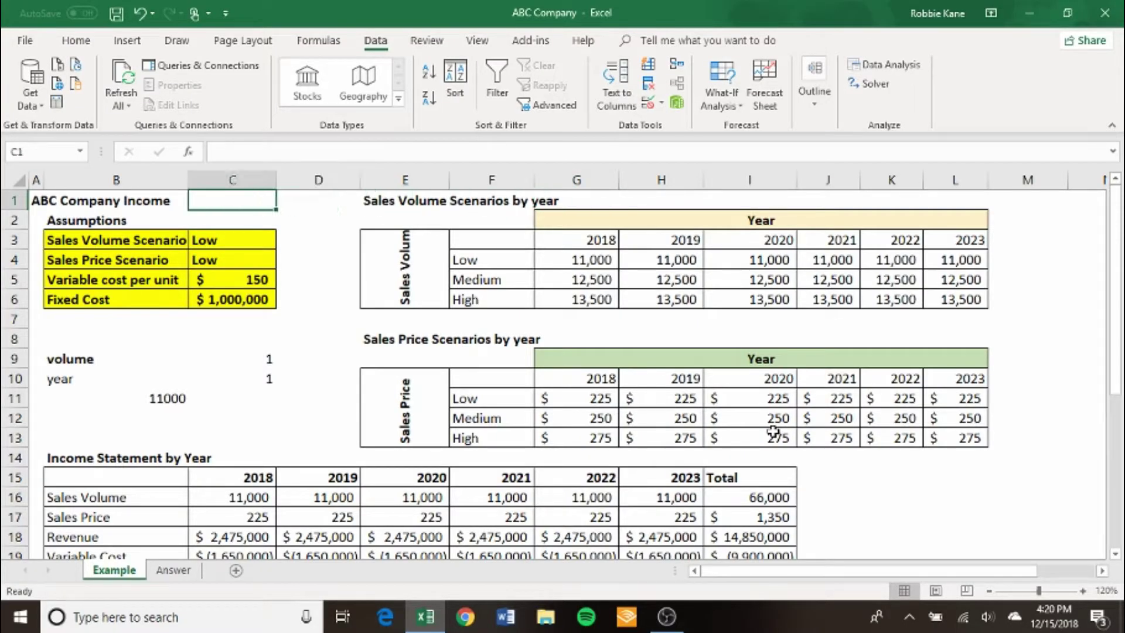
key("Right")
key("Right")
key("Right")
key("Down")
key("Down")
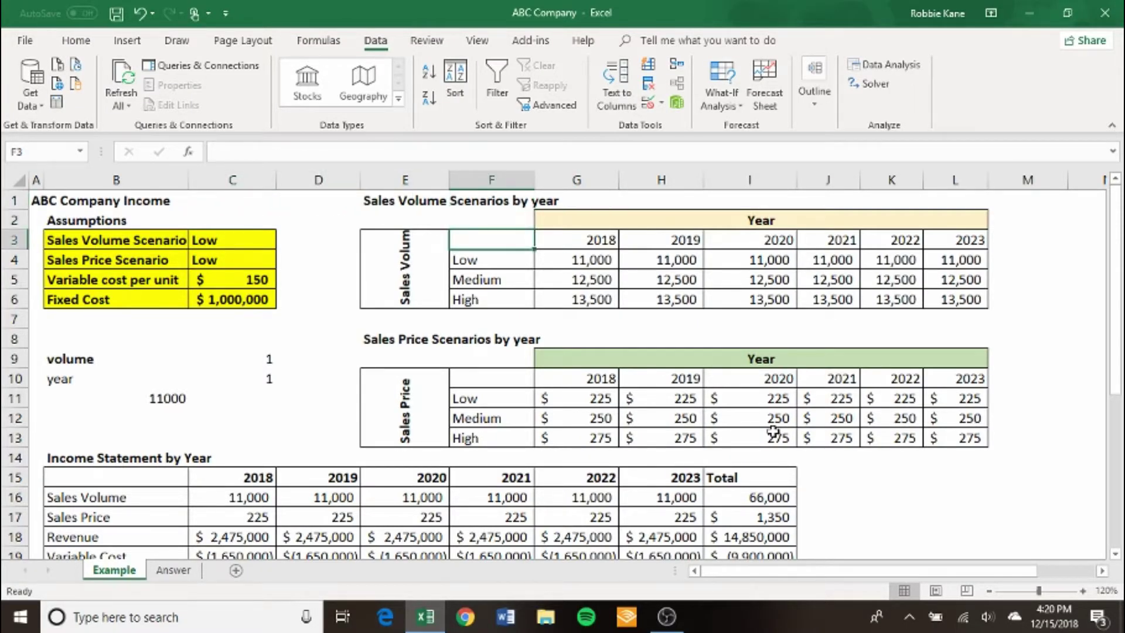
key("Down")
key("Down")
key("Down")
key("Down")
key("Down")
key("Down")
key("Down")
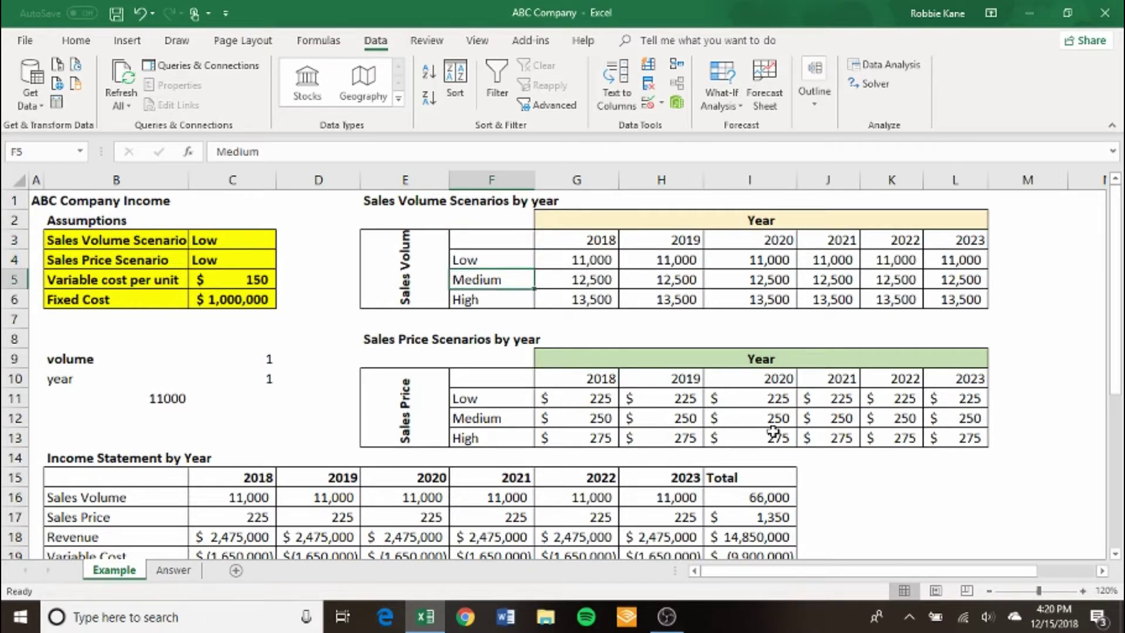
key("Down")
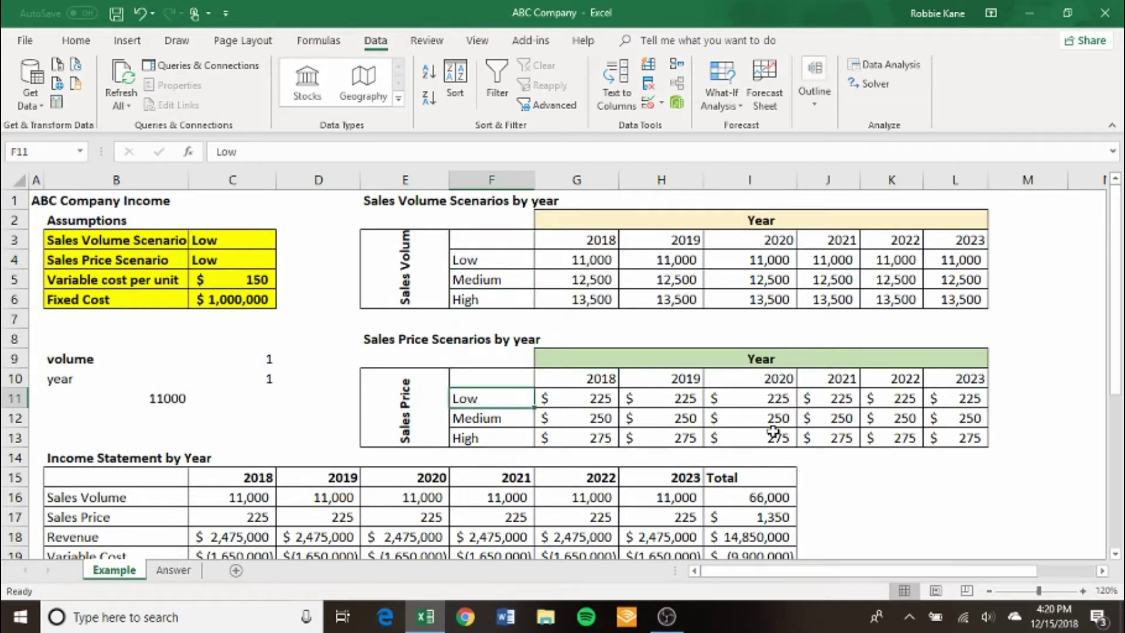
key("Down")
key("Up")
key("Down")
key("Down")
key("Down")
key("Down")
key("Down")
key("Down")
key("Down")
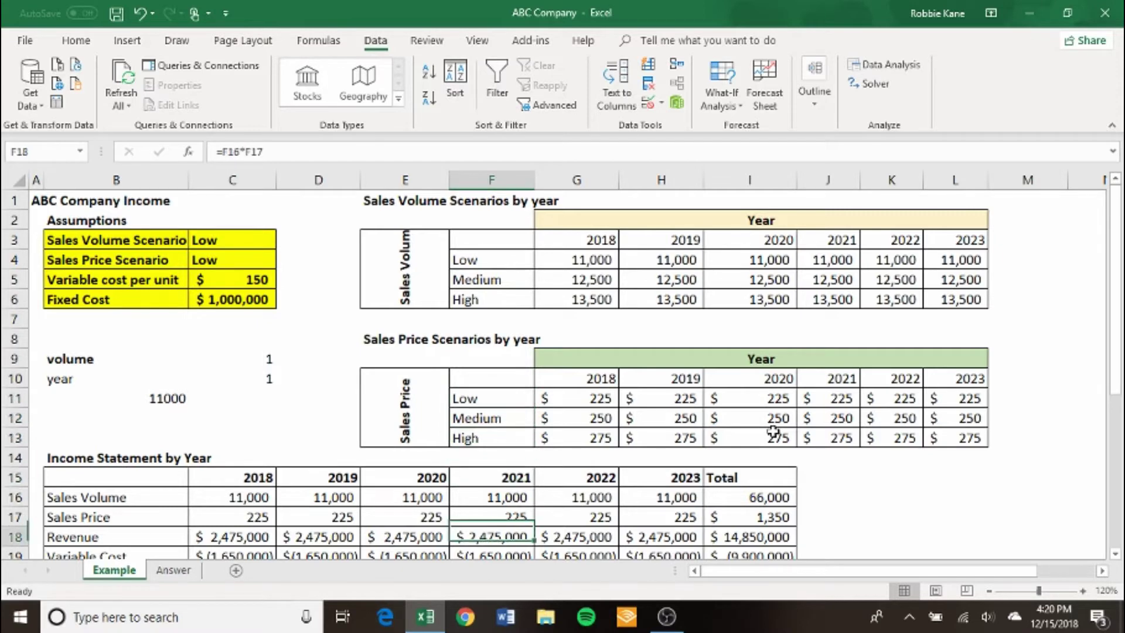
- Examine how profit changes across the volume scenarios in the low-price row of the data table
key("Down")
key("Down")
key("Down")
key("Down")
key("Down")
key("Down")
key("Down")
key("Down")
key("Down")
key("Down")
key("Down")
key("Down")
key("Down")
key("Down")
key("Down")
key("Down")
key("Down")
key("Down")
key("Down")
key("Down")
key("Left")
key("Up")
key("Up")
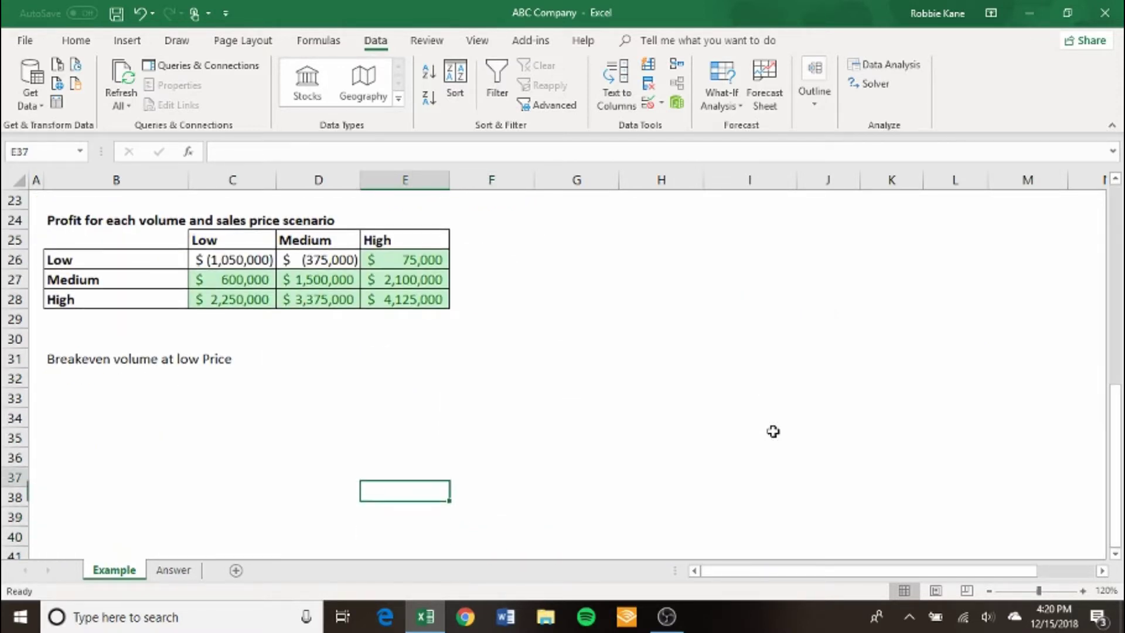
key("Up")
key("Up")
key("Up")
key("Up")
key("Up")
key("Up")
key("Up")
key("Up")
key("Up")
key("Up")
key("Up")
key("Up")
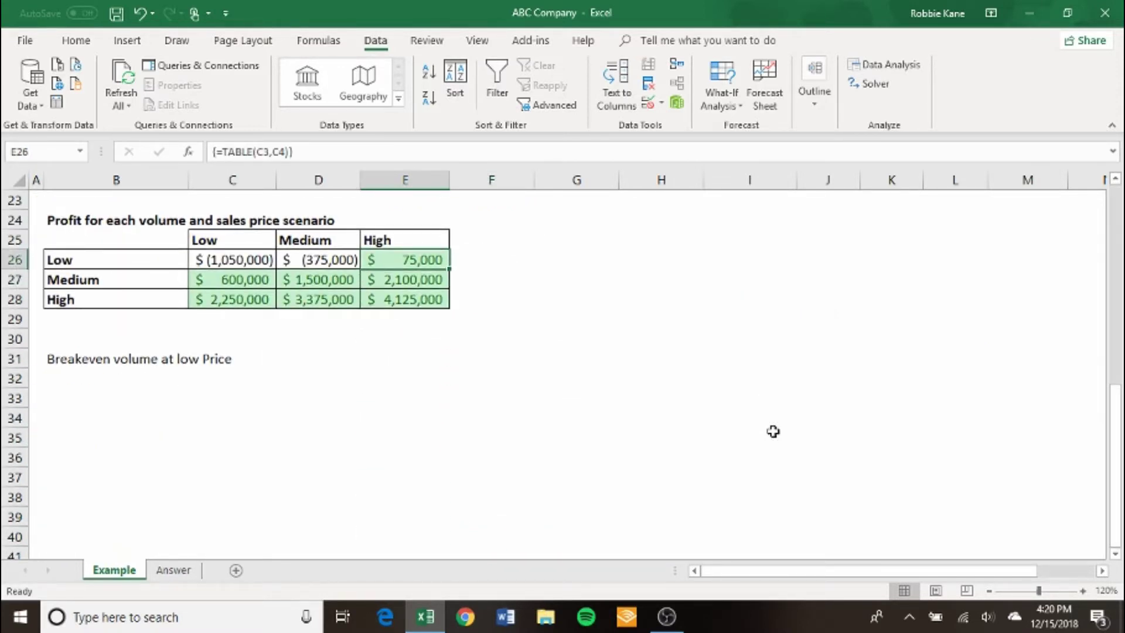
key("Left")
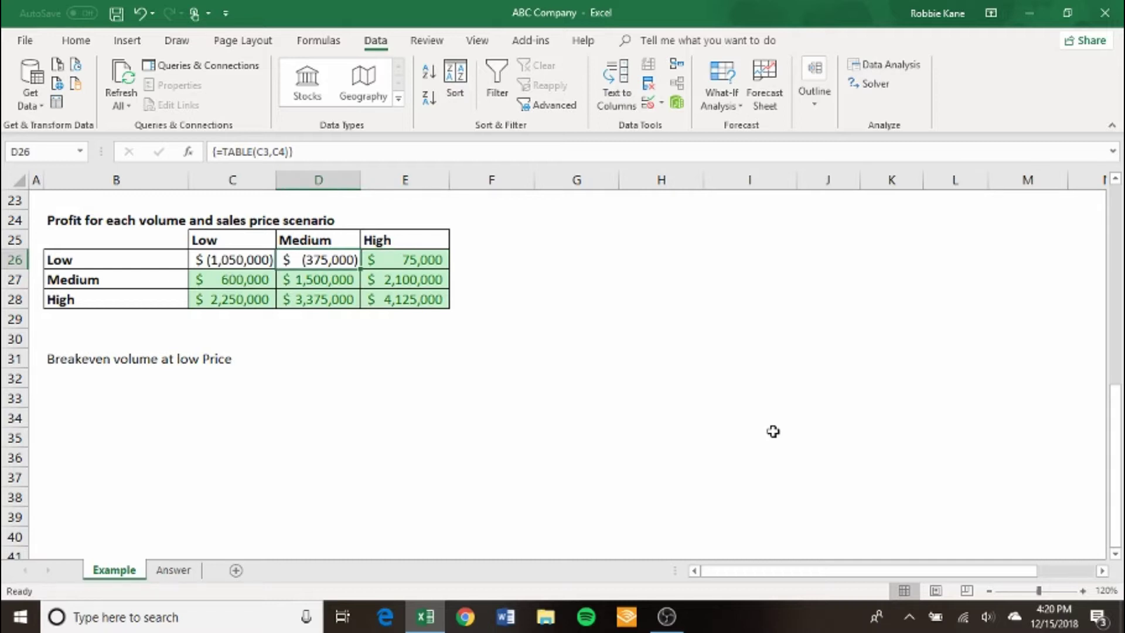
key("Left")
key("Left")
key("Left")
key("Right")
key("Right")
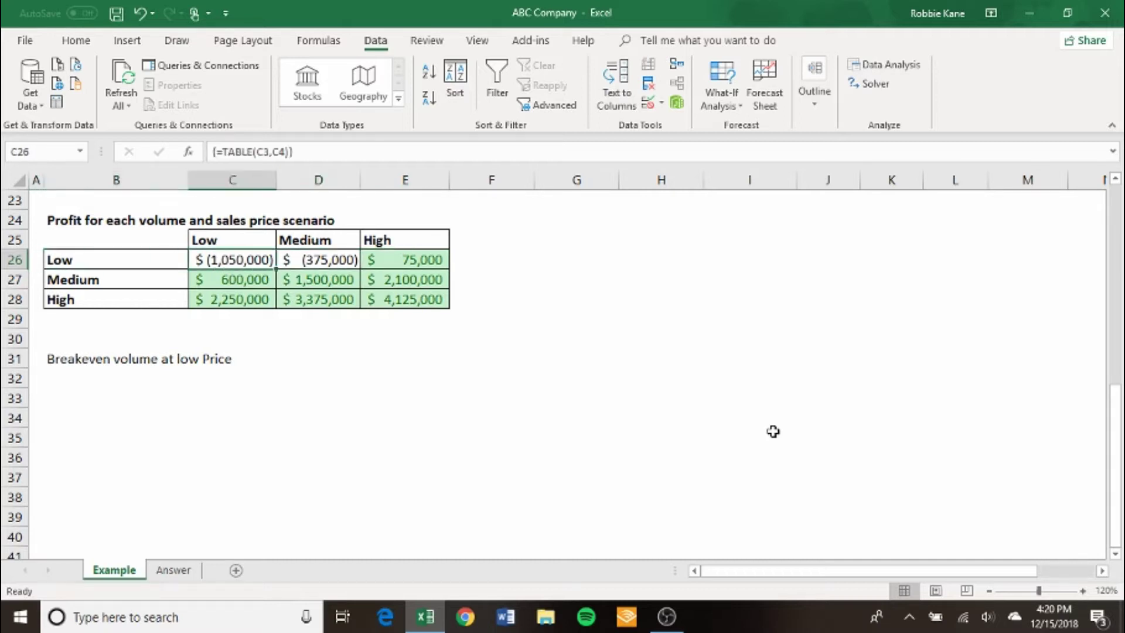
key("Right")
key("Right")
key("Right")
key("Right")
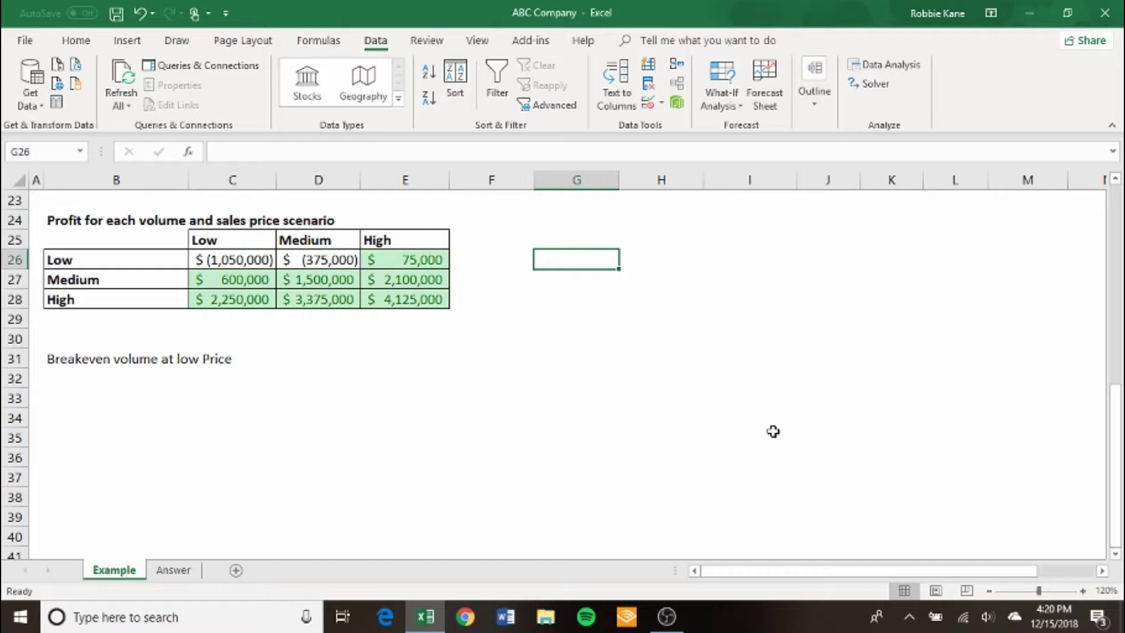
key("Left")
key("Left")
key("Left")
key("Left")
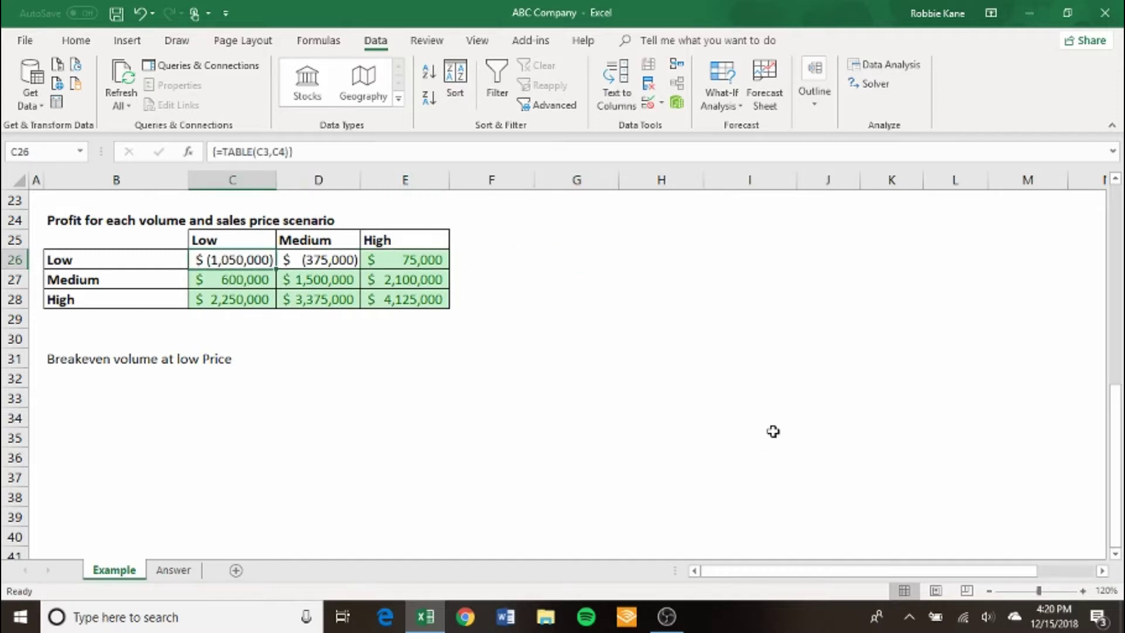
key("Left")
key("Right")
key("Right")
key("Right")
key("Right")
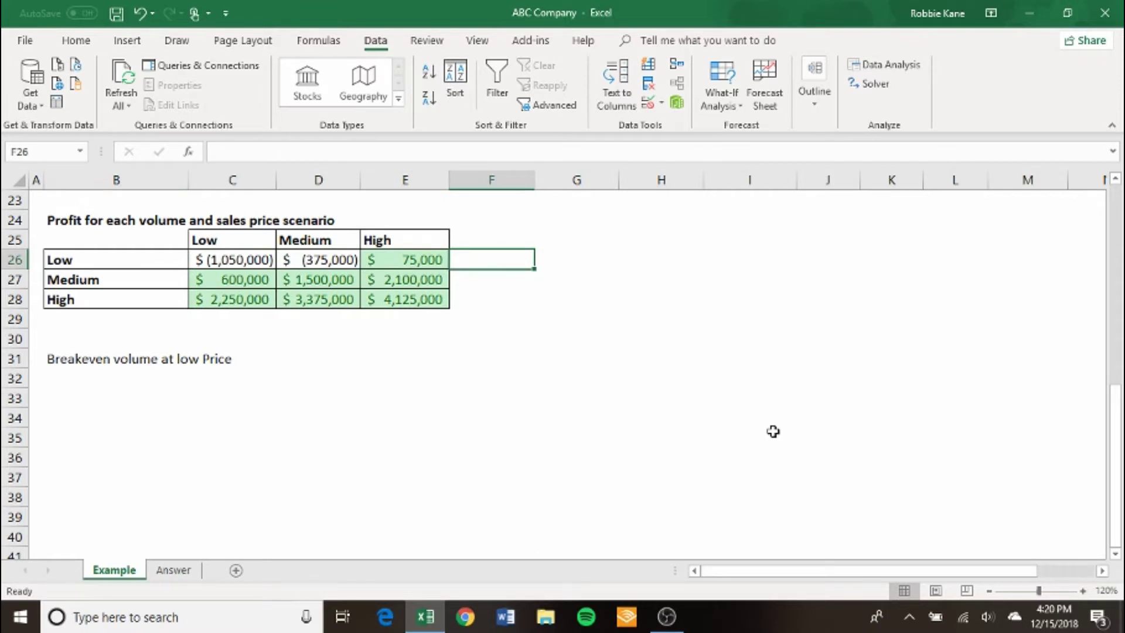
- Set the Low sales volume for 2018 in cell G4 to 13,000 units
left_click_drag(1119, 398, 1117, 351)
left_click_drag(1114, 179, 1116, 182)
left_click(592, 260)
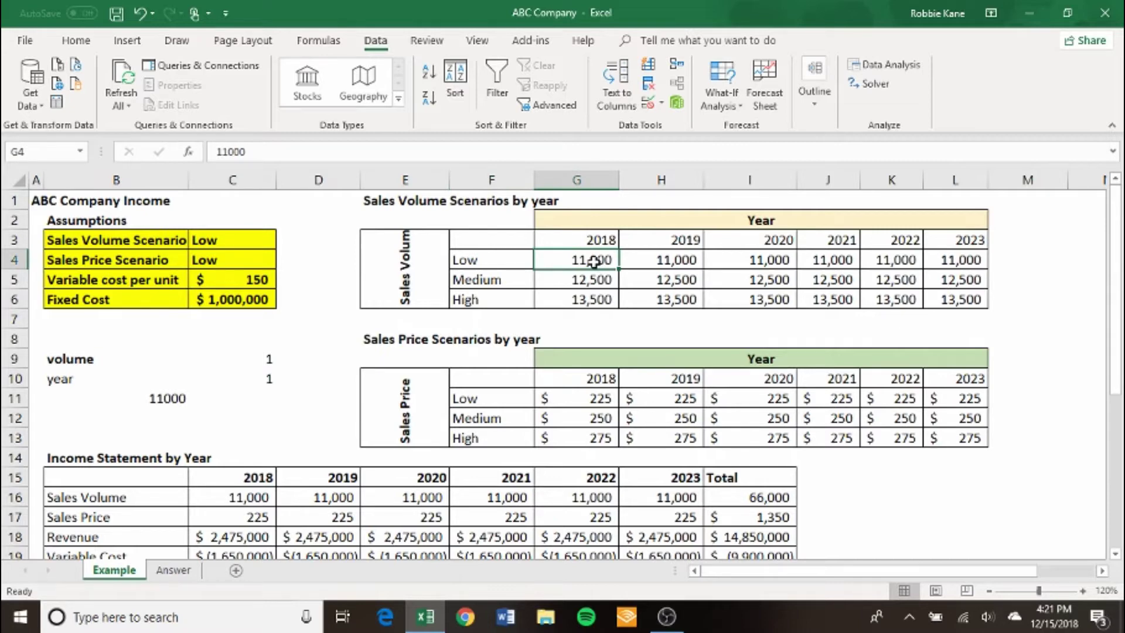
type("1300")
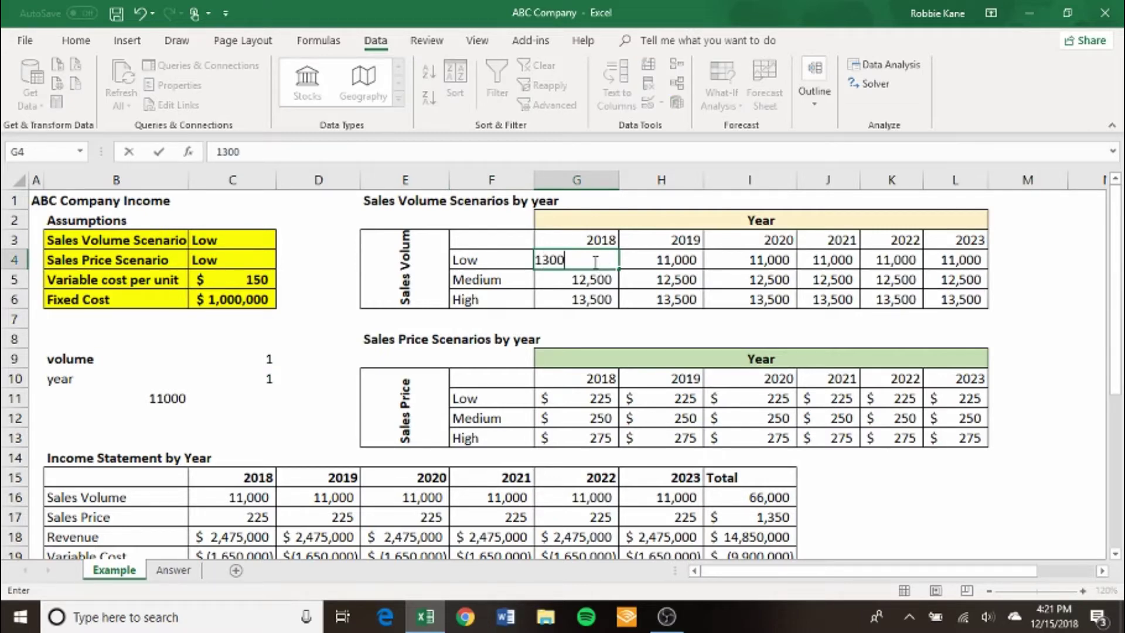
type("0")
key("Right")
key("Left")
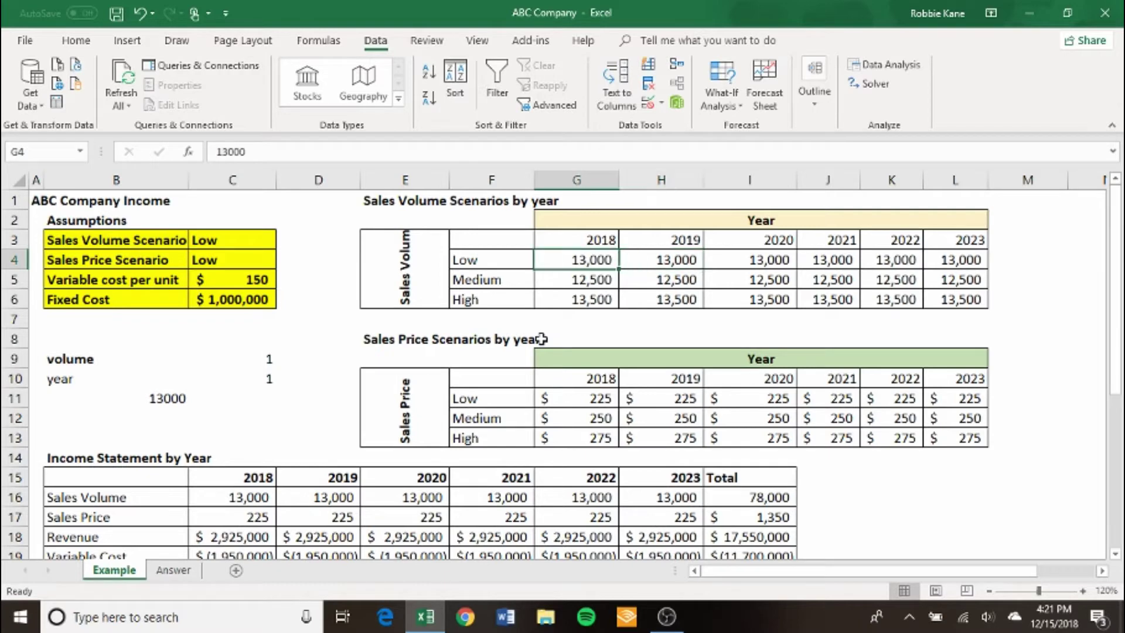
- Check the income statement's total profit and the data table's low-volume, low-price result for the new sales volume
key("Down")
key("Down")
key("Down")
key("Down")
key("Down")
key("Down")
key("Down")
key("Down")
key("Down")
key("Down")
key("Down")
key("Down")
key("Down")
key("Down")
key("Down")
key("Down")
key("Down")
key("Down")
key("Down")
key("Down")
key("Down")
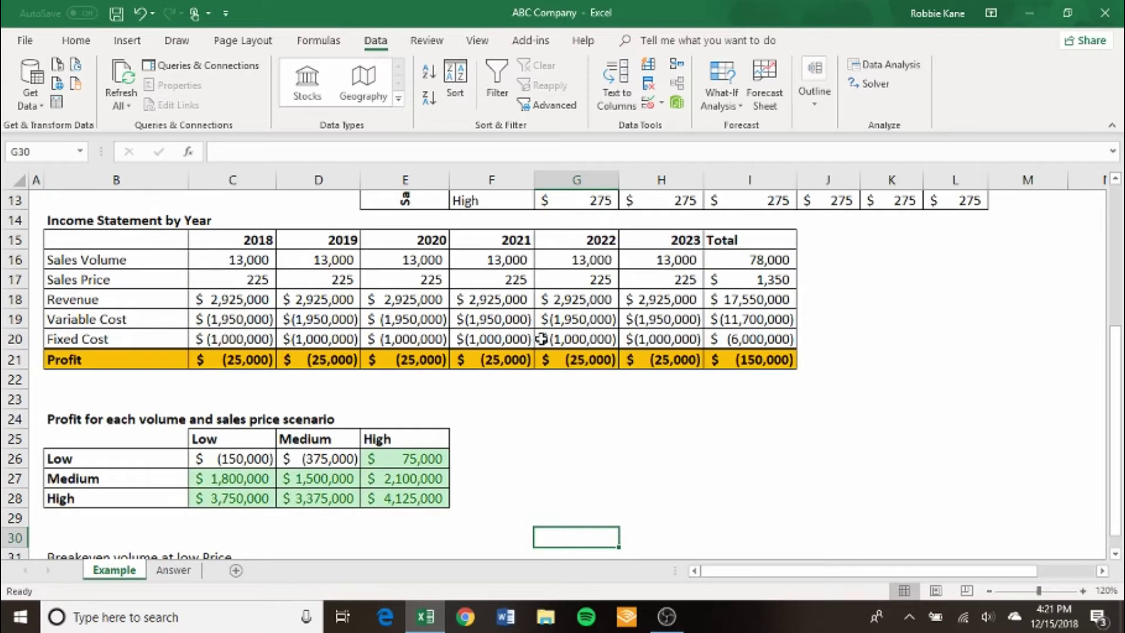
key("Up")
key("Up")
key("Up")
key("Left")
key("Left")
key("Left")
key("Up")
key("Left")
key("Up")
key("Up")
key("Up")
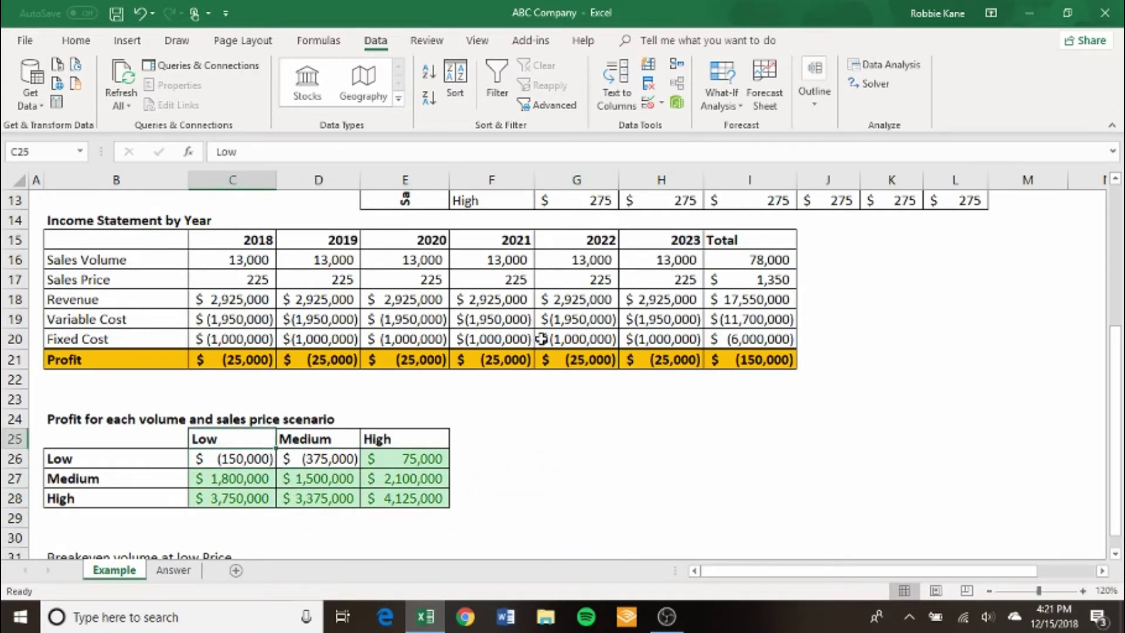
- Undo the last change to the 2018 Low sales volume in cell G4
key("Up")
key("Up")
key("Up")
key("Up")
key("Up")
key("Up")
key("Up")
key("Up")
key("Up")
key("Up")
key("Up")
key("Up")
key("Up")
key("Up")
key("Up")
key("Up")
key("Up")
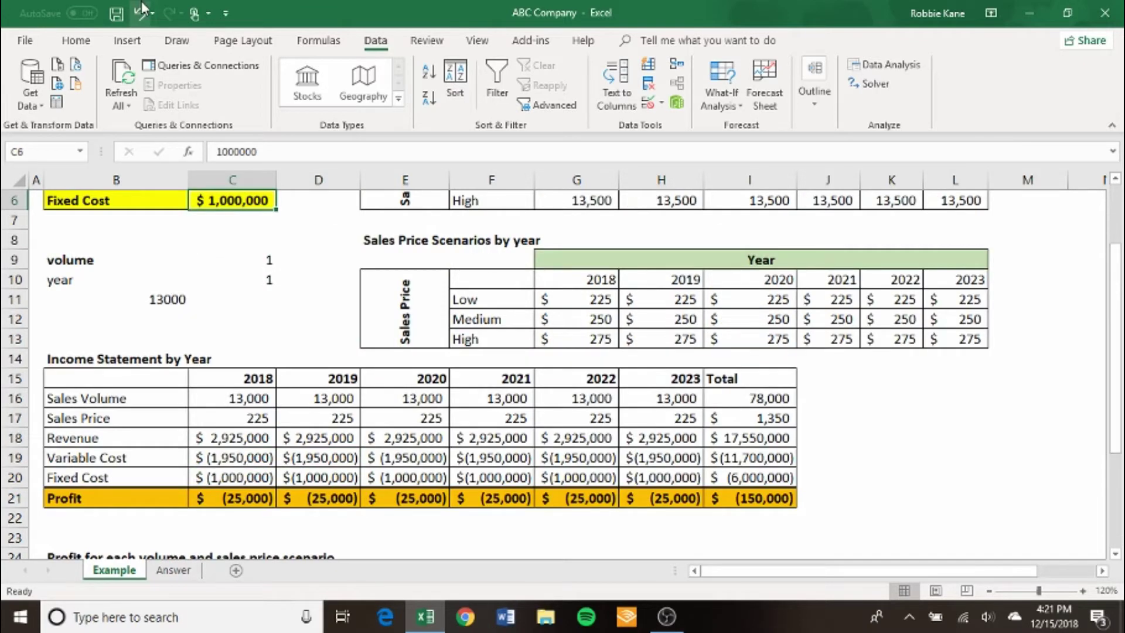
left_click(142, 5)
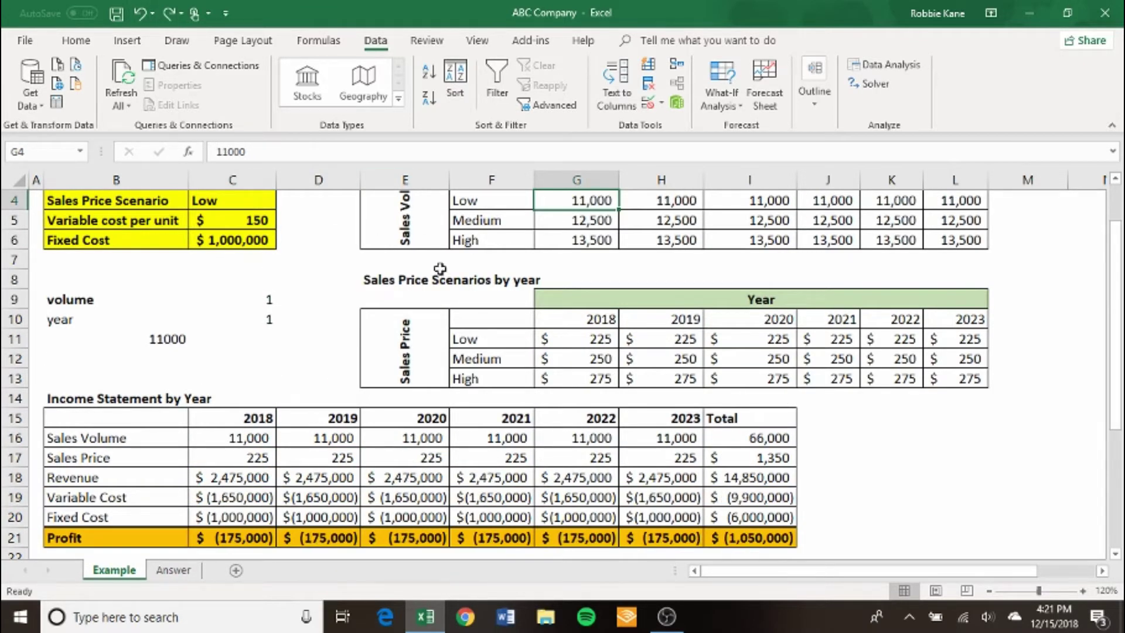
- Review the income statement's profit row and the volume and sales price data table with the restored Low sales volume
key("Down")
key("Down")
key("Down")
key("Down")
key("Down")
key("Down")
key("Down")
key("Down")
key("Down")
key("Down")
key("Down")
key("Down")
key("Down")
key("Down")
key("Down")
key("Down")
key("Down")
key("Down")
key("Down")
key("Down")
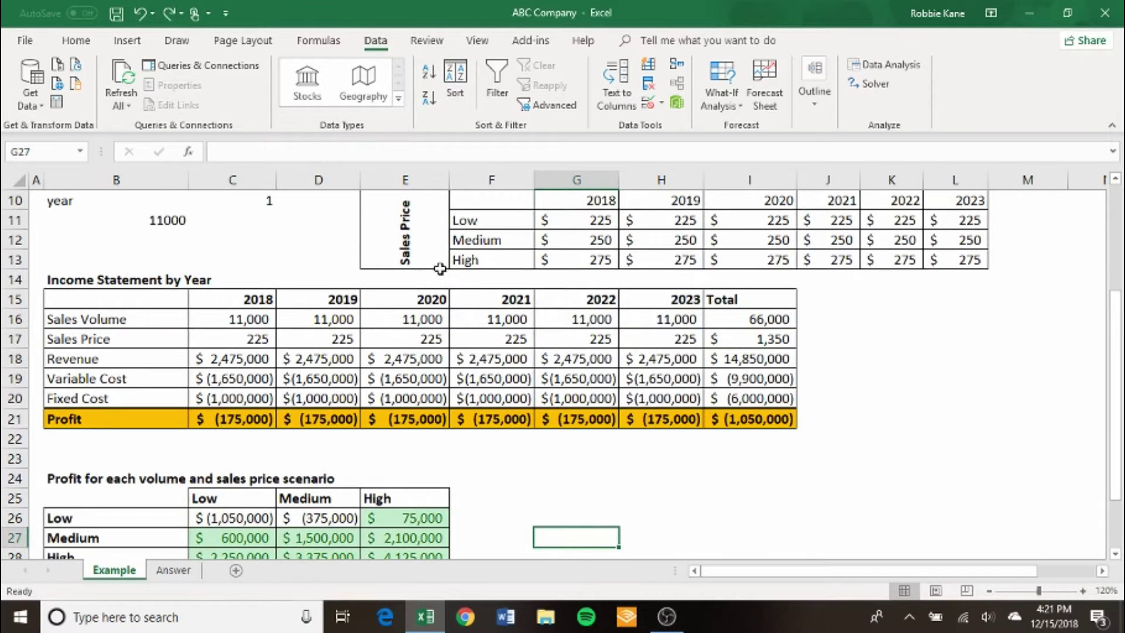
scroll(440, 269, "down", 1)
key("Down")
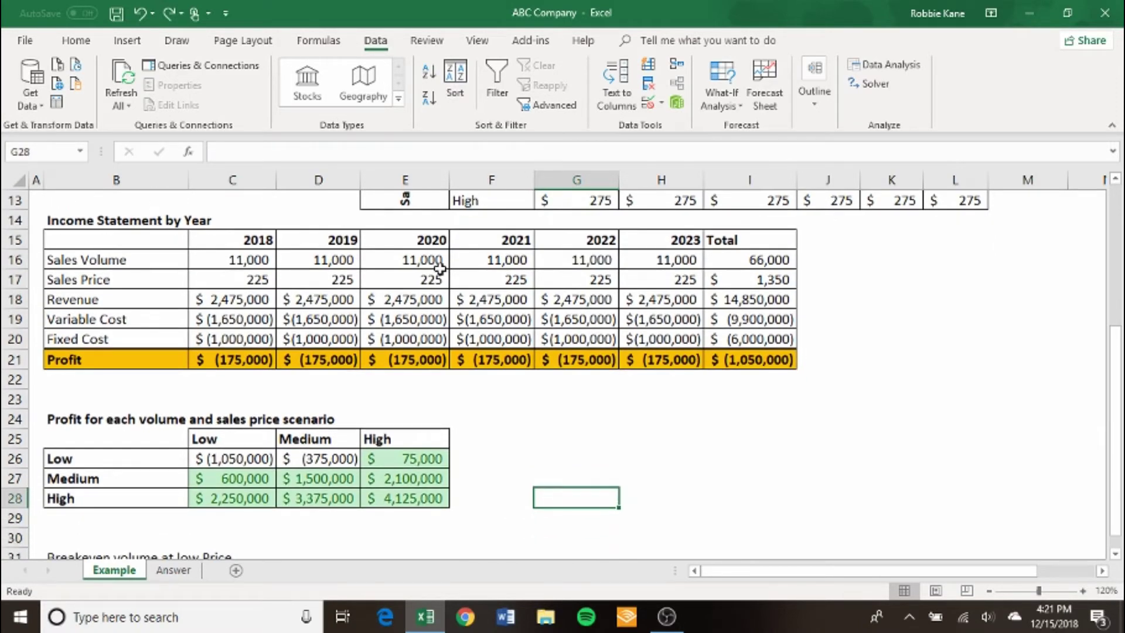
key("Up")
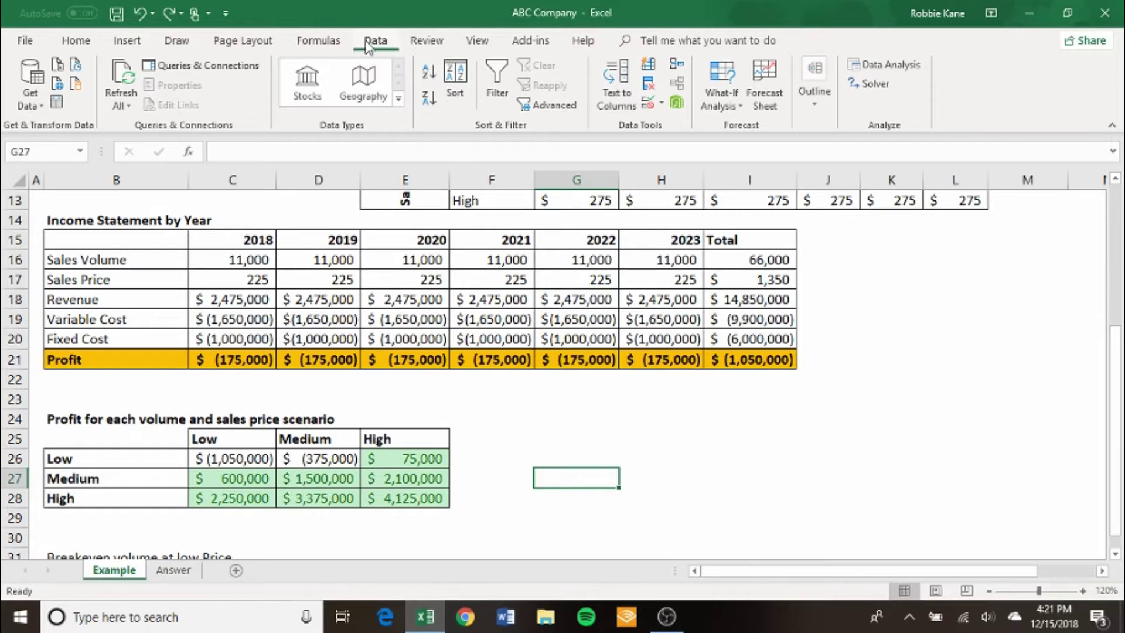
- Start a Goal Seek that sets the total profit in cell I21 to a value of 0
left_click(732, 111)
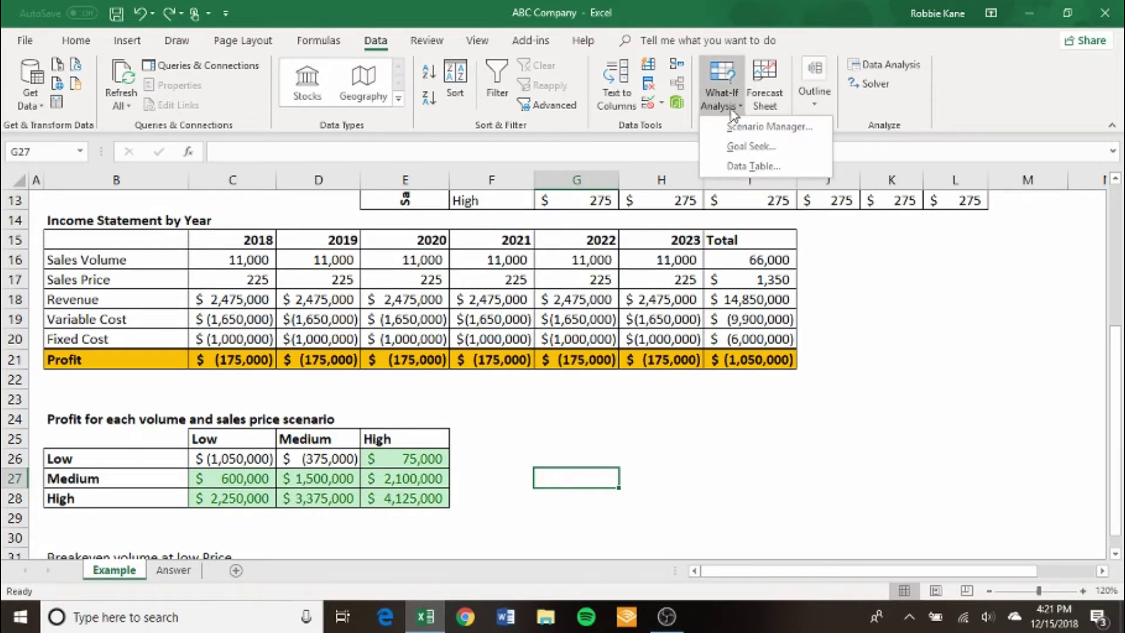
left_click(771, 147)
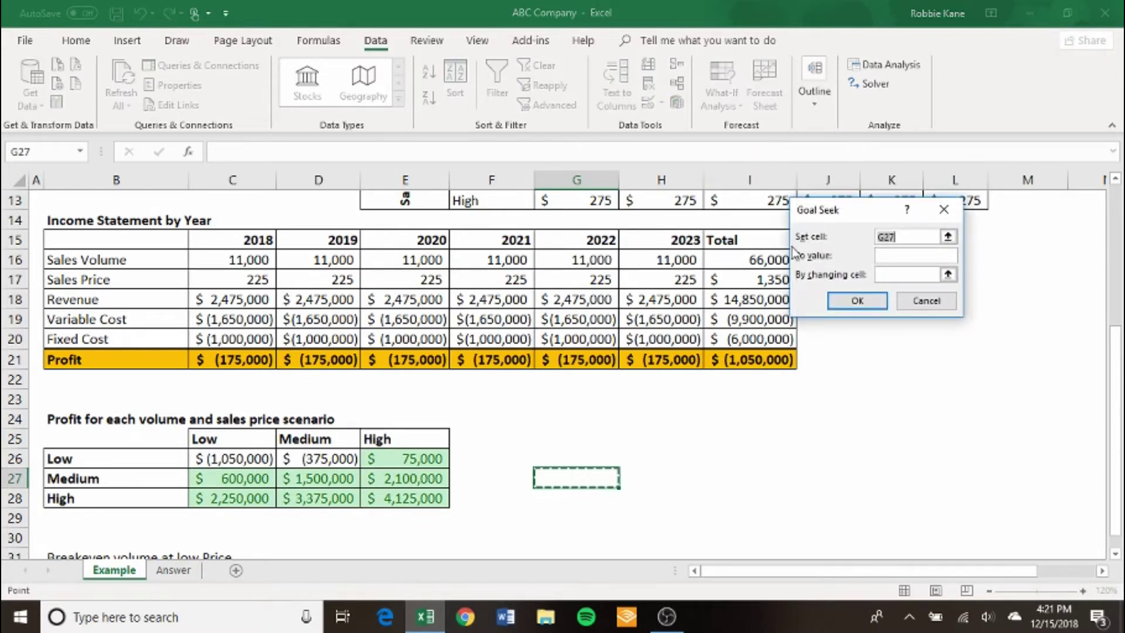
left_click(734, 361)
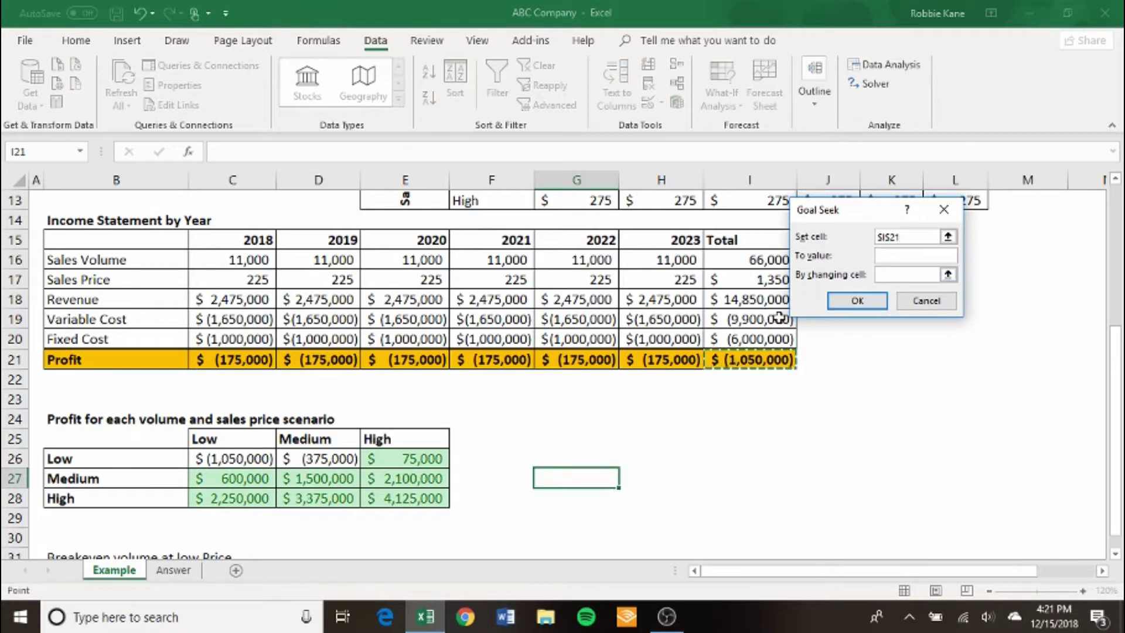
left_click(887, 252)
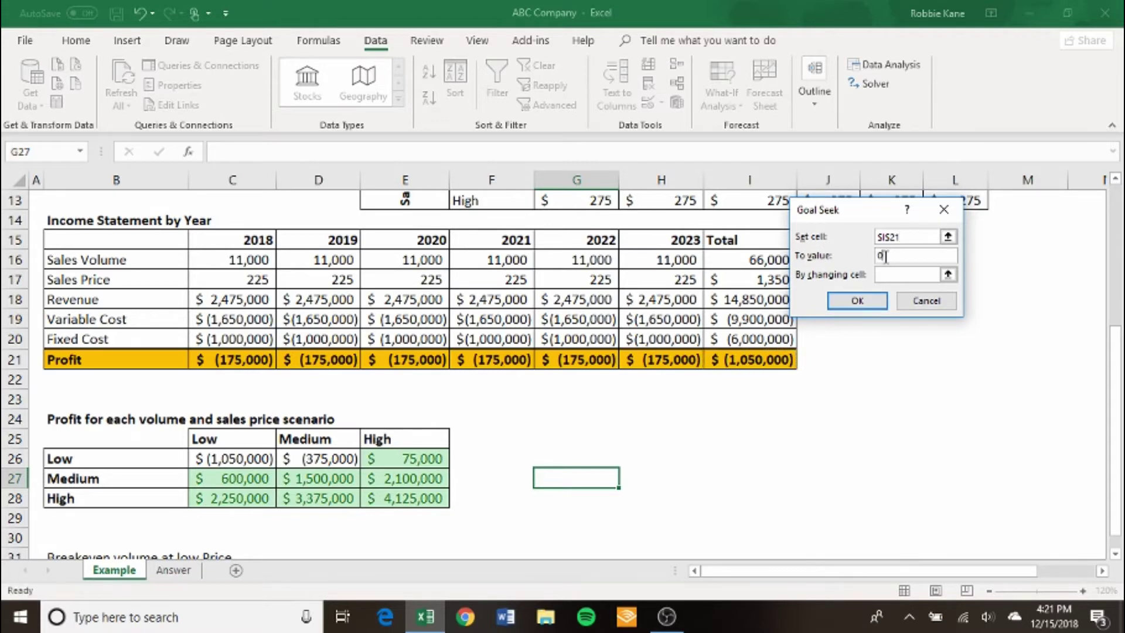
- Use the 2018 Low sales volume in cell G4 as the changing cell, run Goal Seek and keep the solution
left_click(886, 272)
left_click_drag(1117, 425, 1117, 313)
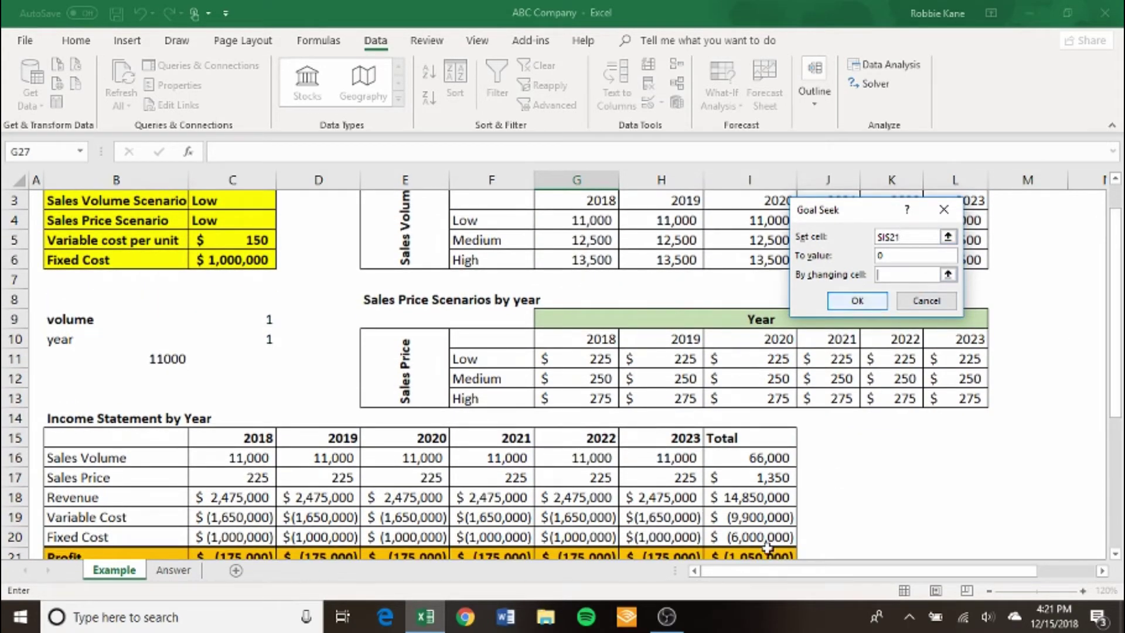
left_click_drag(1120, 360, 1119, 287)
left_click(593, 261)
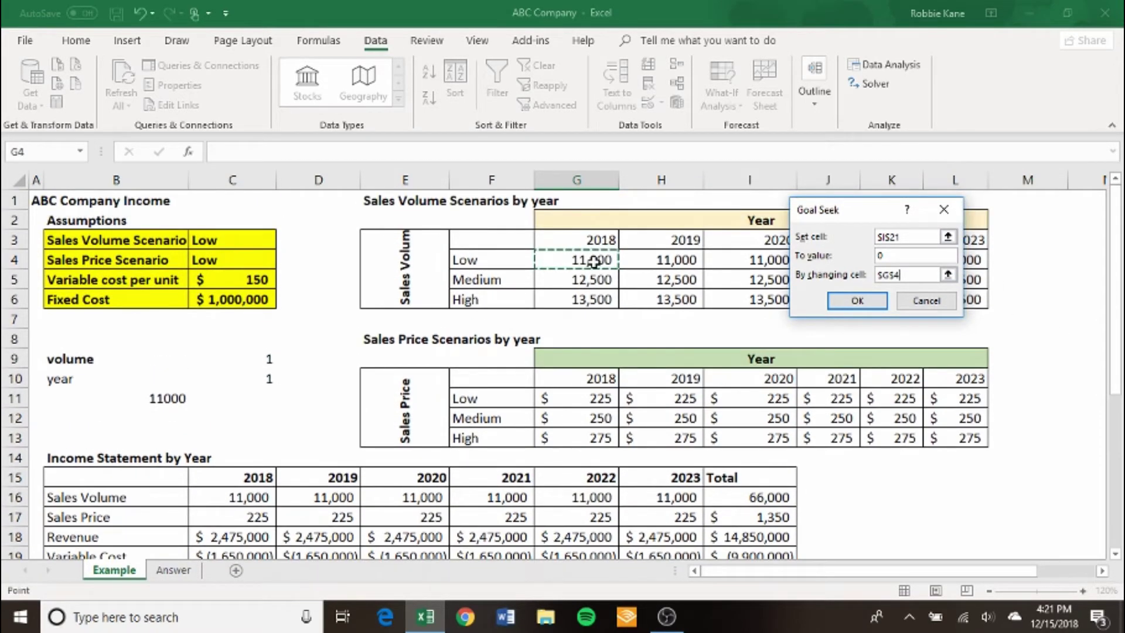
left_click_drag(847, 219, 839, 326)
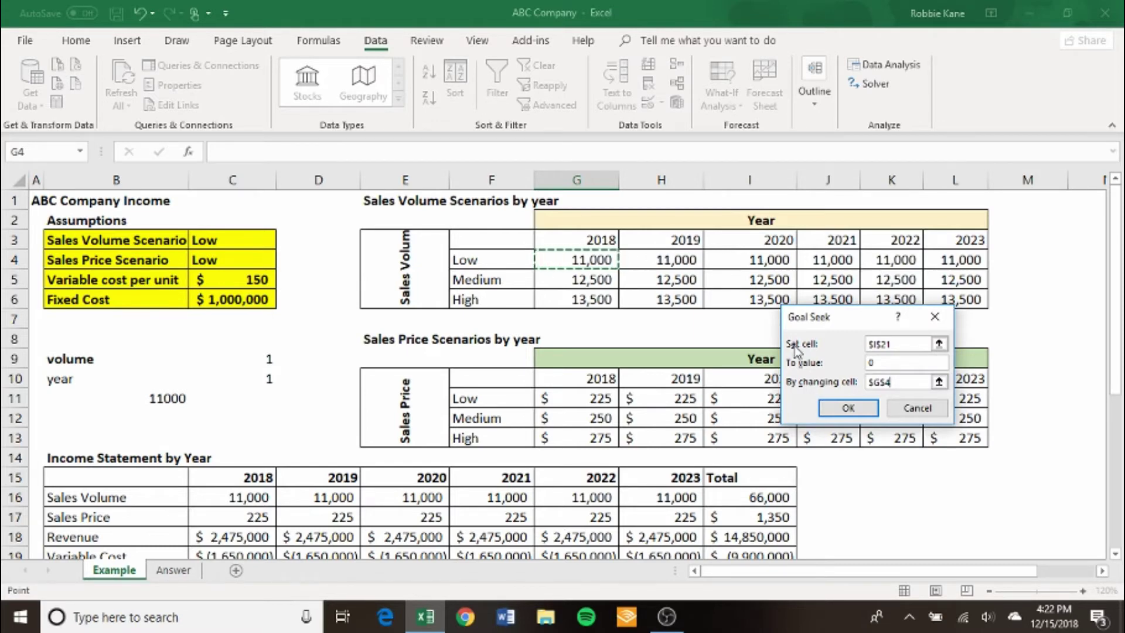
left_click(872, 407)
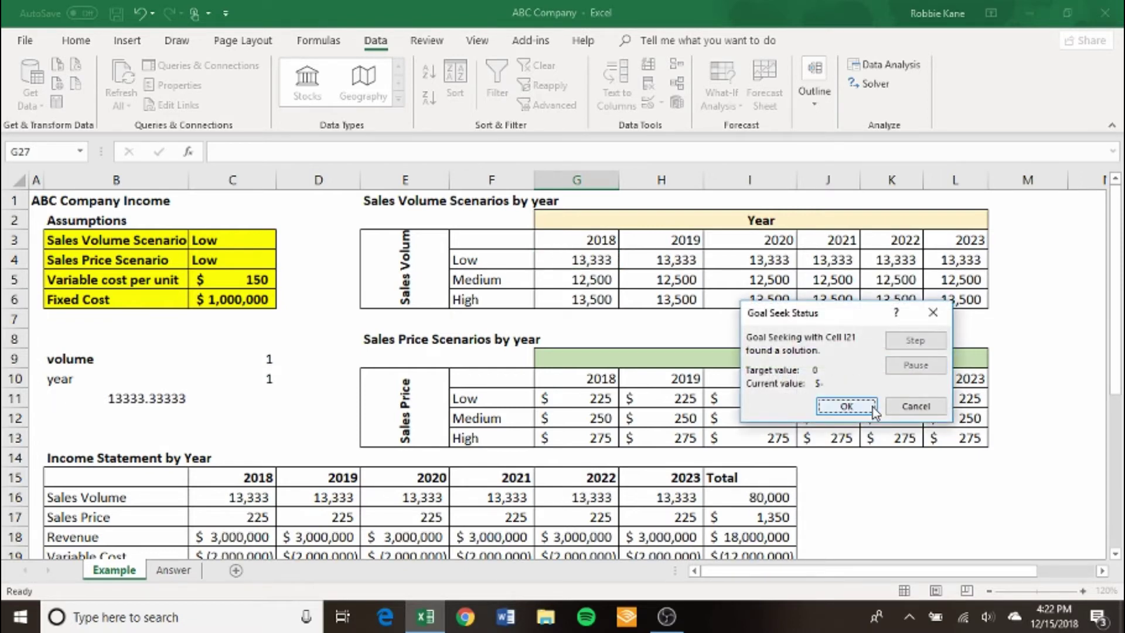
left_click(873, 407)
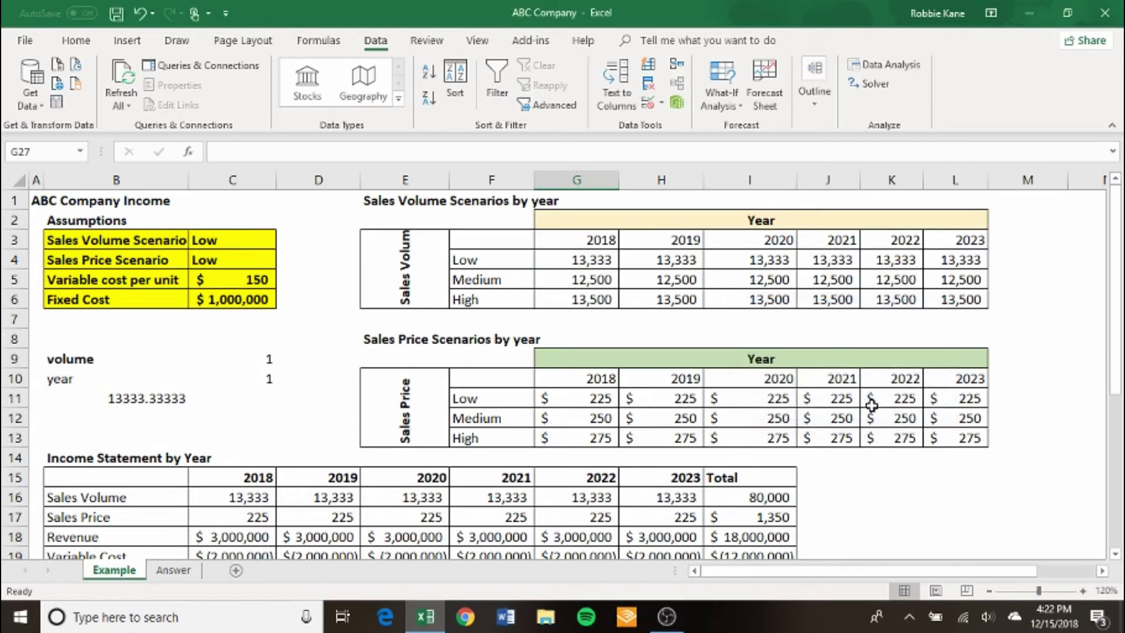
- Inspect the solved 2018 Low sales volume in cell G4 and the yearly and total profits in the income statement
left_click(593, 261)
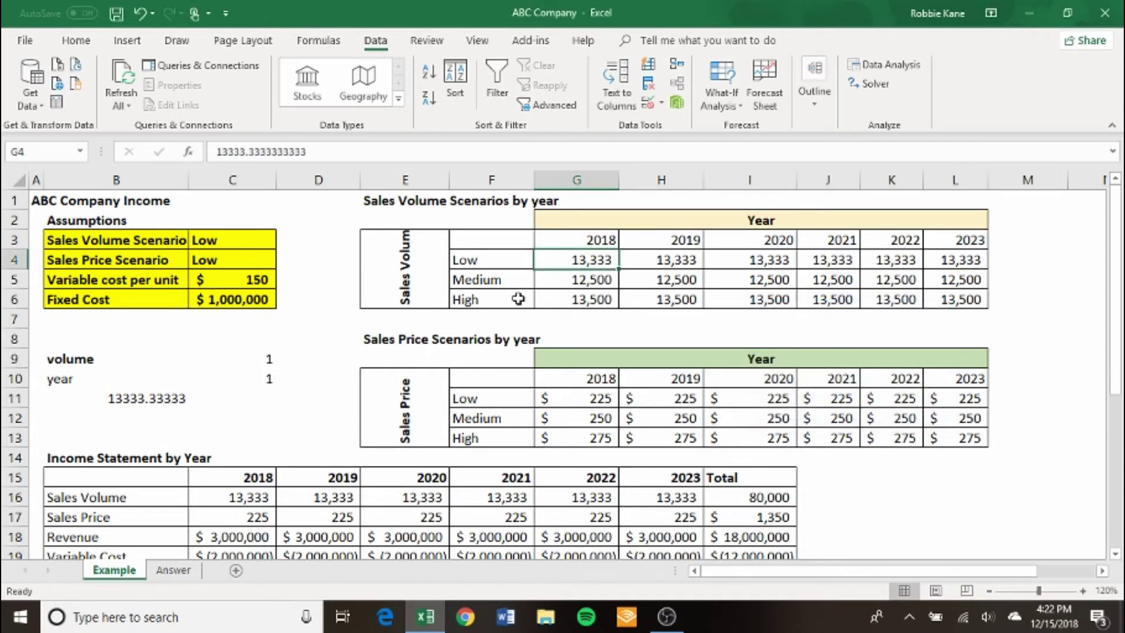
key("Down")
key("Down")
key("Down")
key("Down")
key("Down")
key("Down")
key("Down")
key("Down")
key("Down")
key("Down")
key("Down")
key("Down")
key("Down")
key("Down")
key("Down")
key("Down")
key("Down")
key("Down")
key("Down")
key("Down")
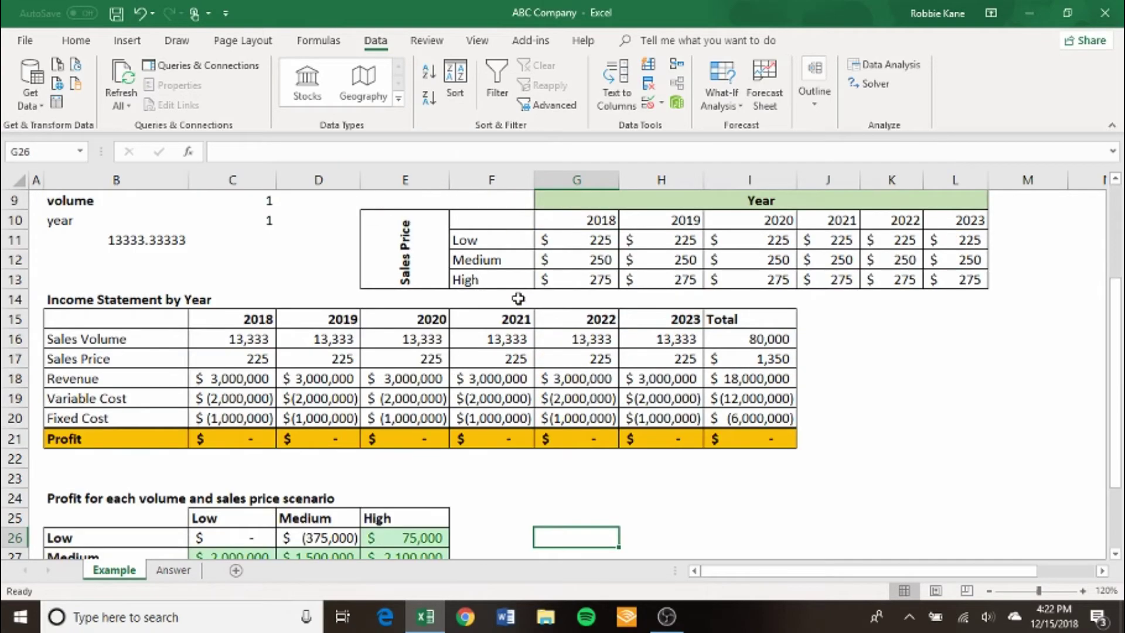
key("Up")
key("Up")
key("Up")
key("Right")
key("Right")
key("Left")
key("Left")
key("Left")
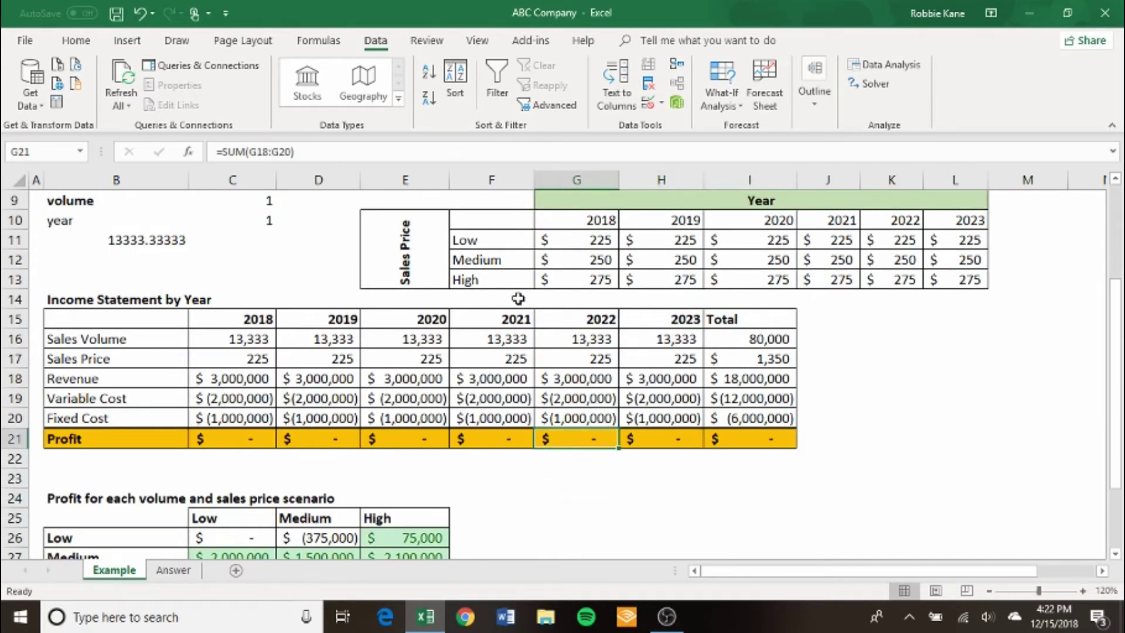
- Check the low-volume, low-price profit in cell C26 of the data table
key("Down")
key("Down")
key("Down")
key("Down")
key("Down")
key("Down")
key("Down")
key("Down")
key("Left")
key("Left")
key("Up")
key("Up")
key("Up")
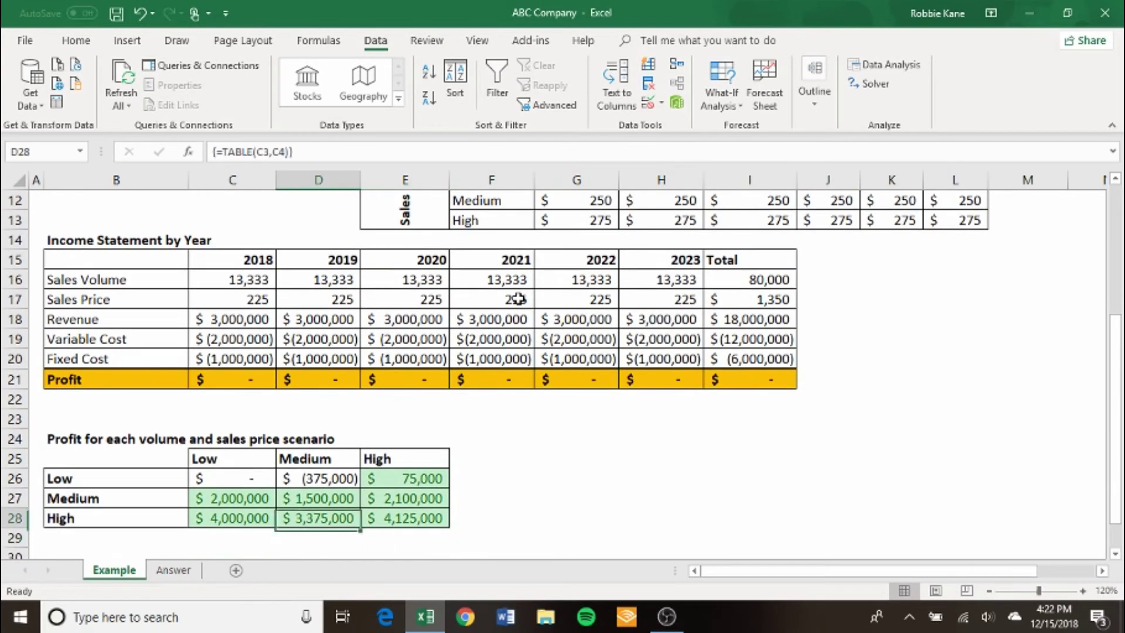
key("Left")
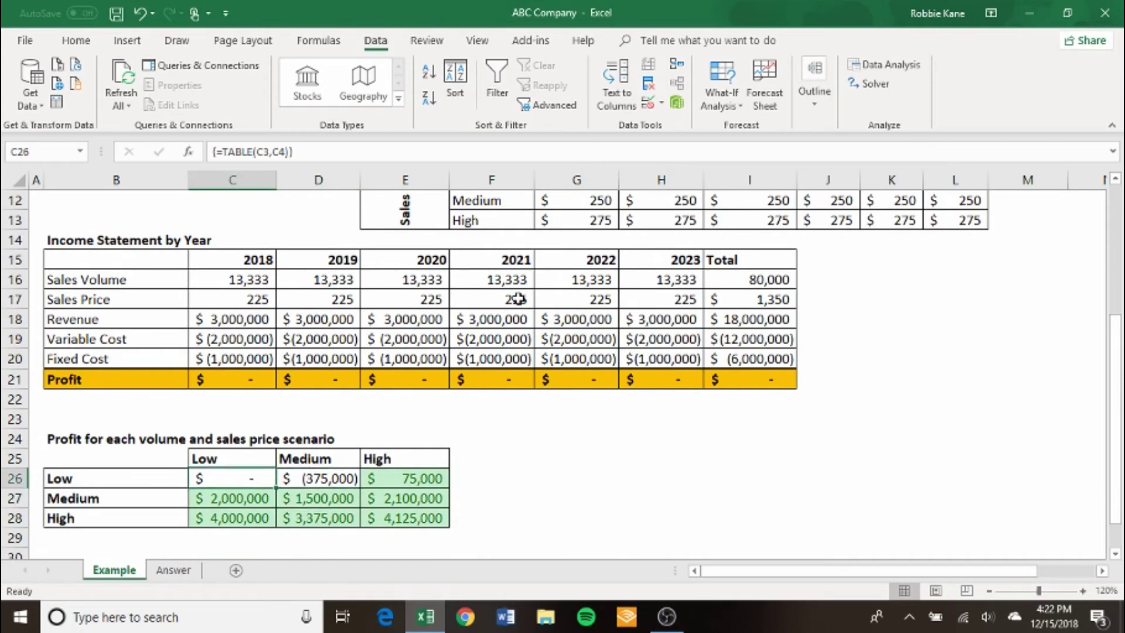
- Compare the solved 2018 Low sales volume in cell G4 with the 2018 Low sales price in cell G11
key("ctrl+Up")
key("ctrl+Up")
key("ctrl+Up")
key("ctrl+Up")
key("ctrl+Up")
key("ctrl+Up")
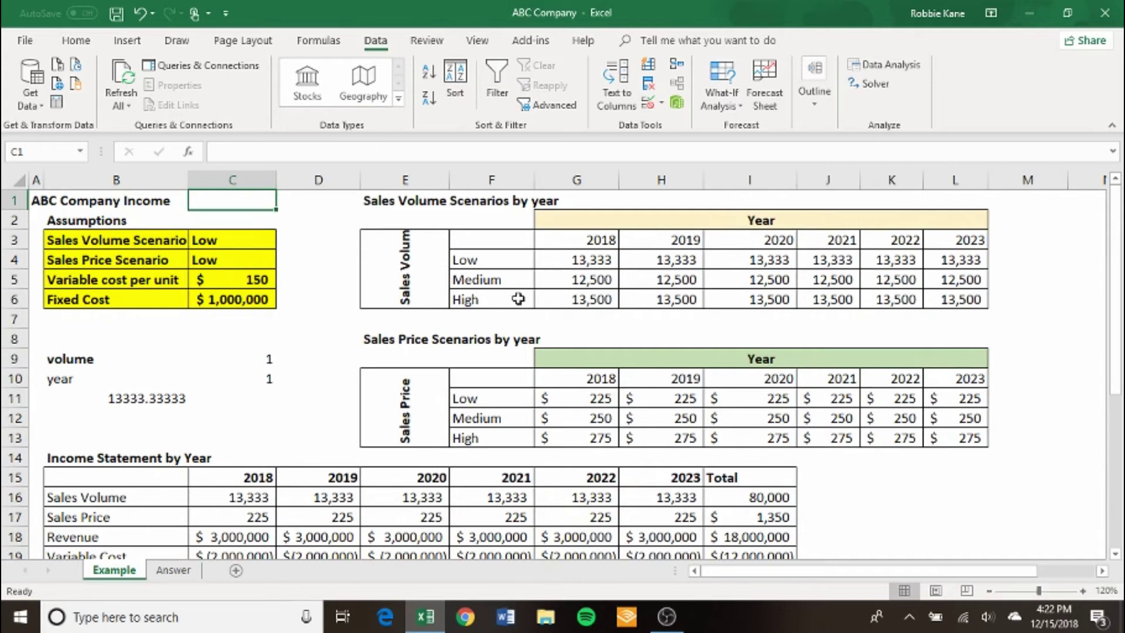
key("Right")
key("Right")
key("Right")
key("Right")
key("Down")
key("Down")
key("Down")
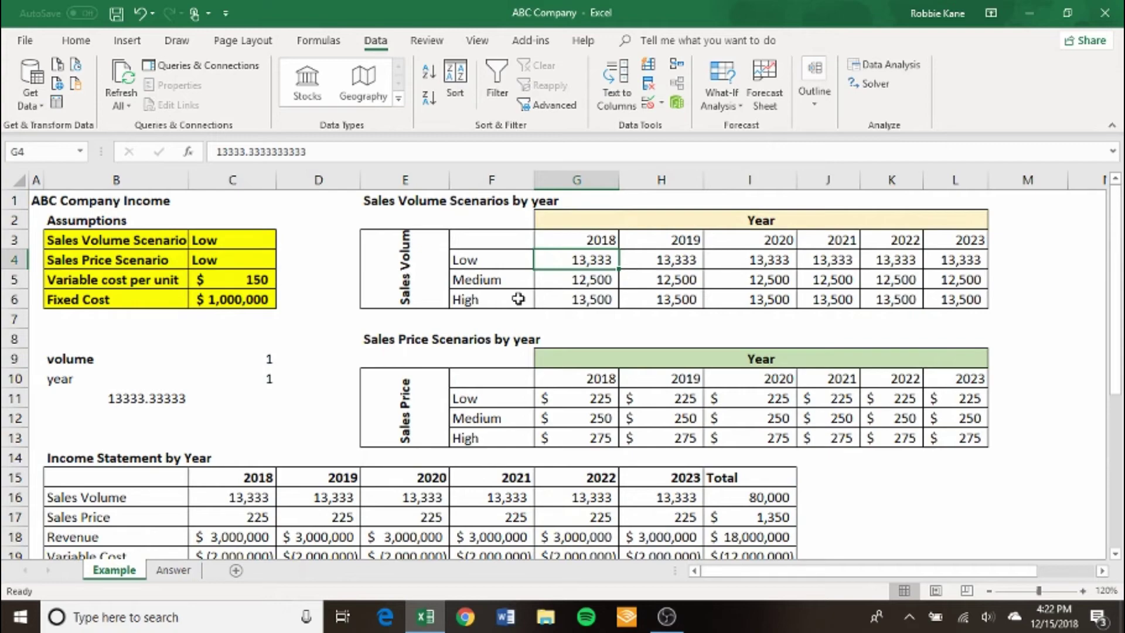
key("Down")
key("Down")
key("Down")
key("Down")
key("Down")
key("Down")
key("Down")
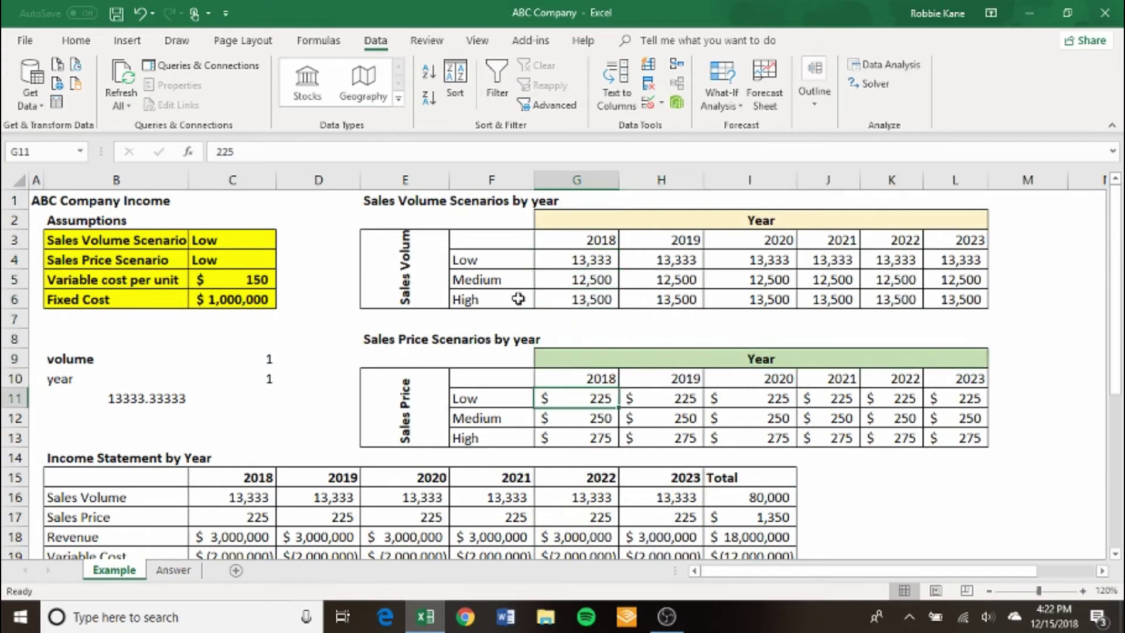
- Recheck the income statement's profit row and the scenario data table against the solved volume and low price
key("Down")
key("Down")
key("Down")
key("Down")
key("Down")
key("Down")
key("Down")
key("Down")
key("Down")
key("Down")
key("Down")
key("Down")
key("Down")
key("Down")
key("Down")
key("Down")
key("Down")
key("Down")
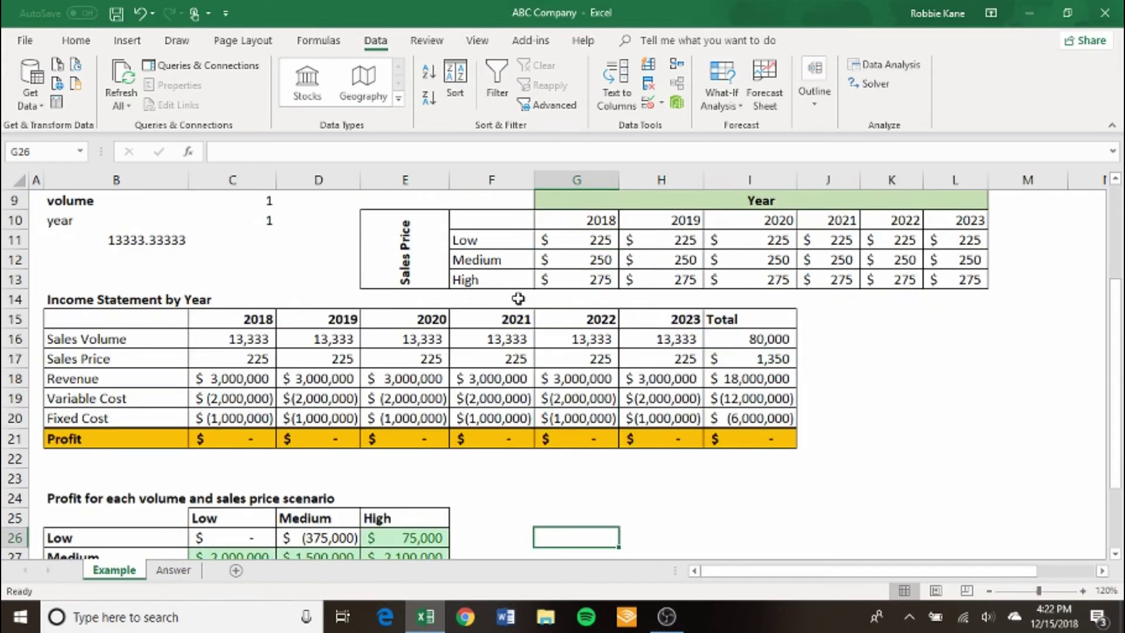
key("Down")
key("Up")
key("Up")
key("Up")
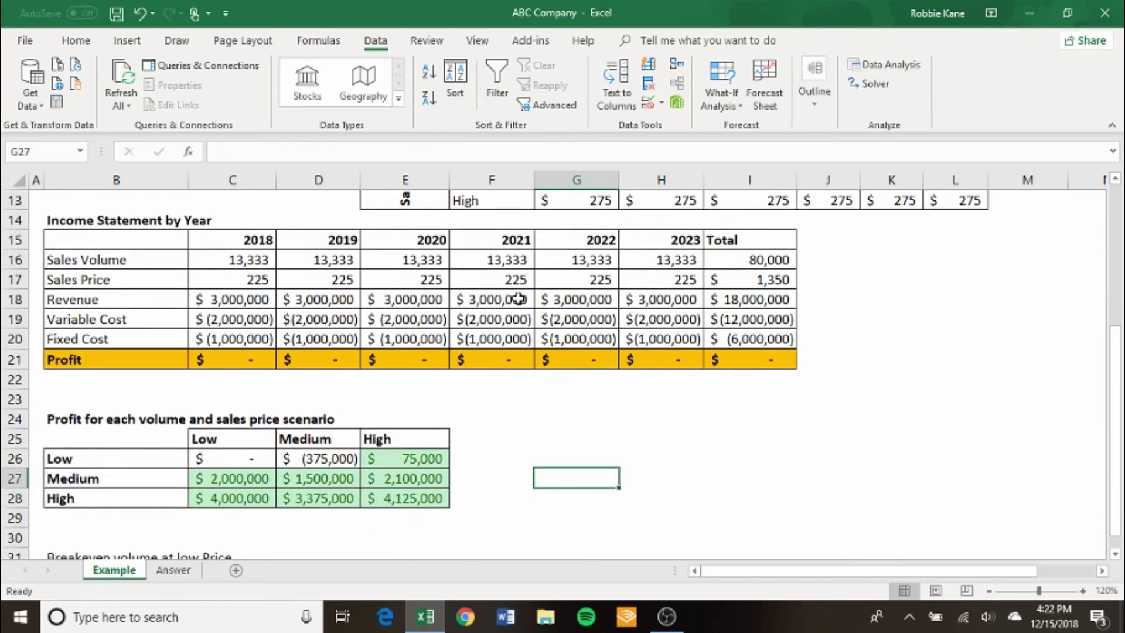
- Locate the "Breakeven volume at low Price" label in cell B31 below the data table
key("Left")
key("Left")
key("Left")
key("Down")
key("Down")
key("Down")
key("Down")
key("Left")
key("Left")
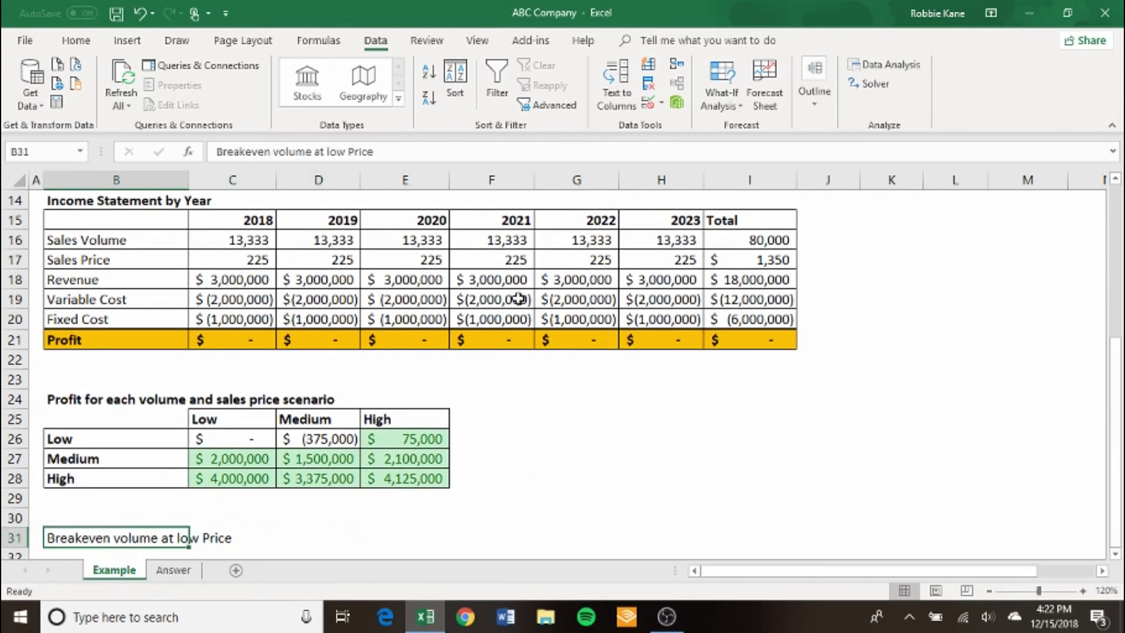
key("Up")
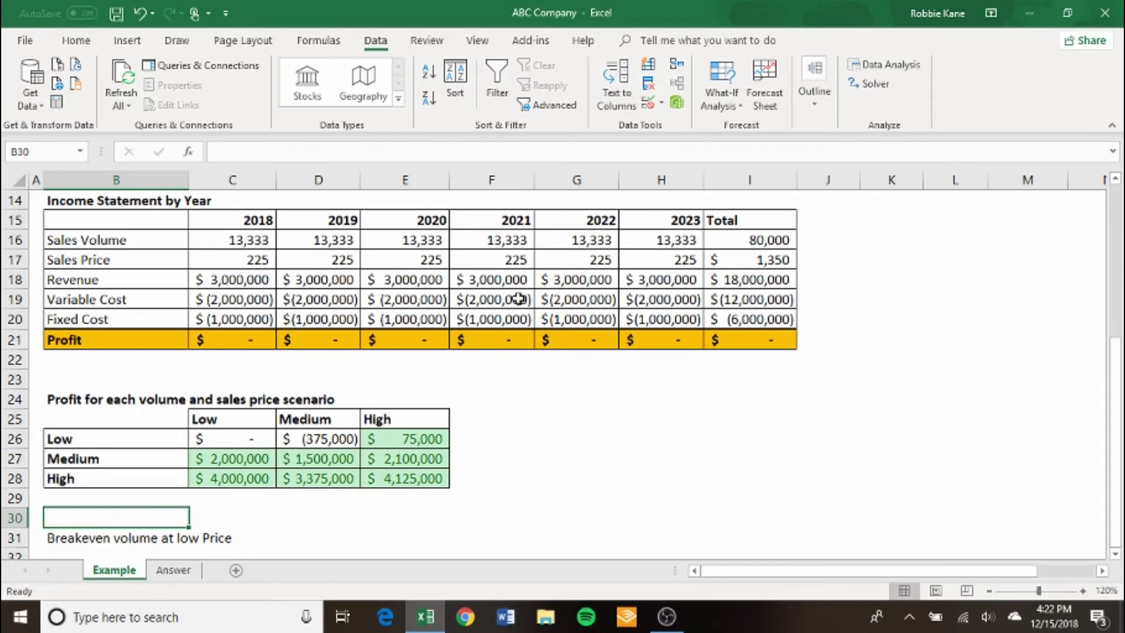
- Examine the variable cost per unit assumption in cell C5 at the top of the Example sheet
key("ctrl+Up")
key("ctrl+Up")
key("ctrl+Up")
key("ctrl+Up")
key("ctrl+Up")
key("ctrl+Up")
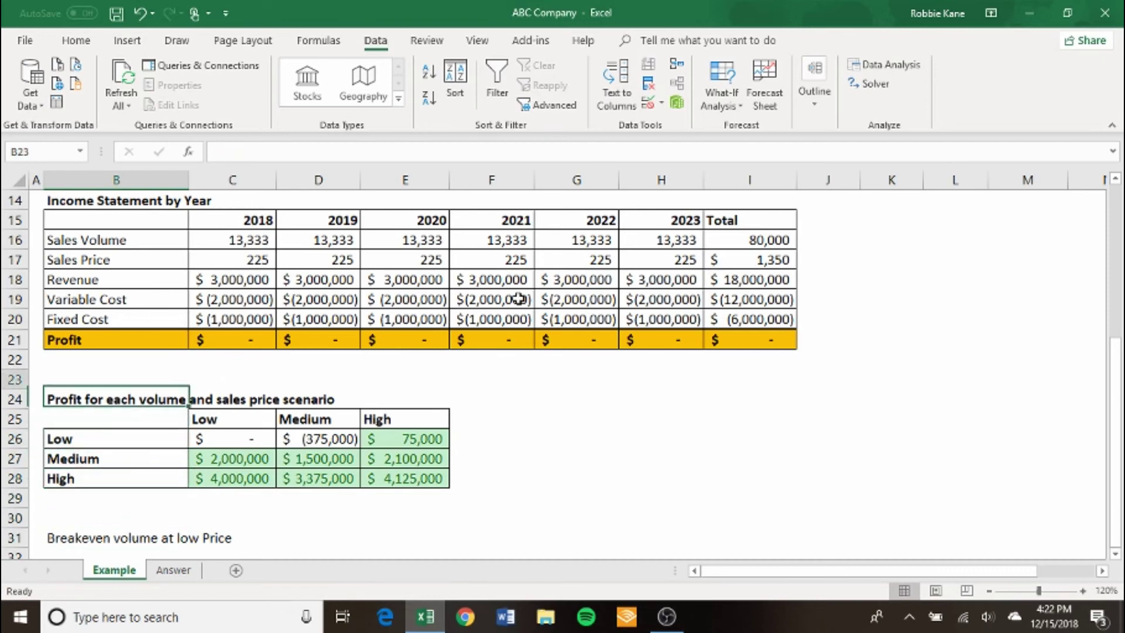
key("ctrl+Up")
key("ctrl+Up")
key("ctrl+Up")
key("ctrl+Up")
key("ctrl+Up")
key("Down")
key("Down")
key("Down")
key("Down")
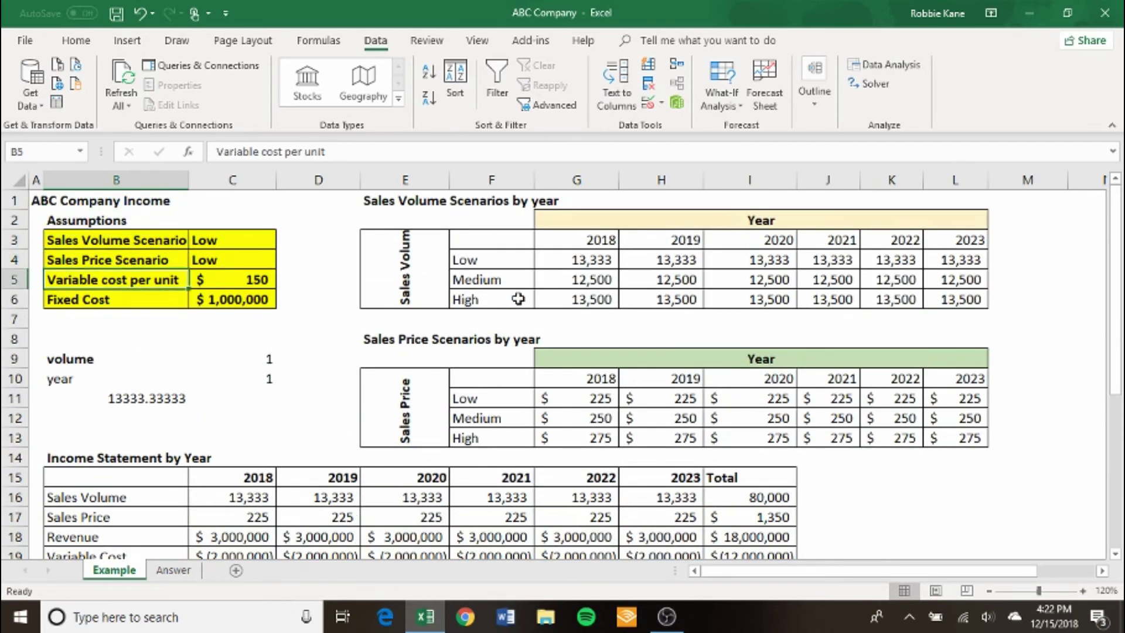
key("Right")
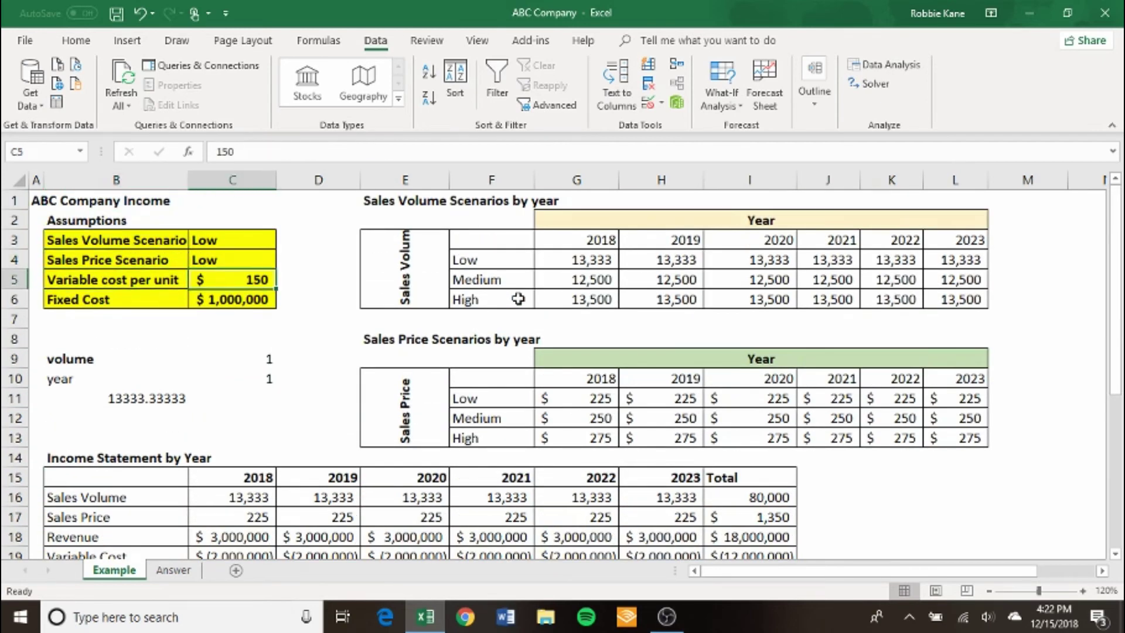
key("Right")
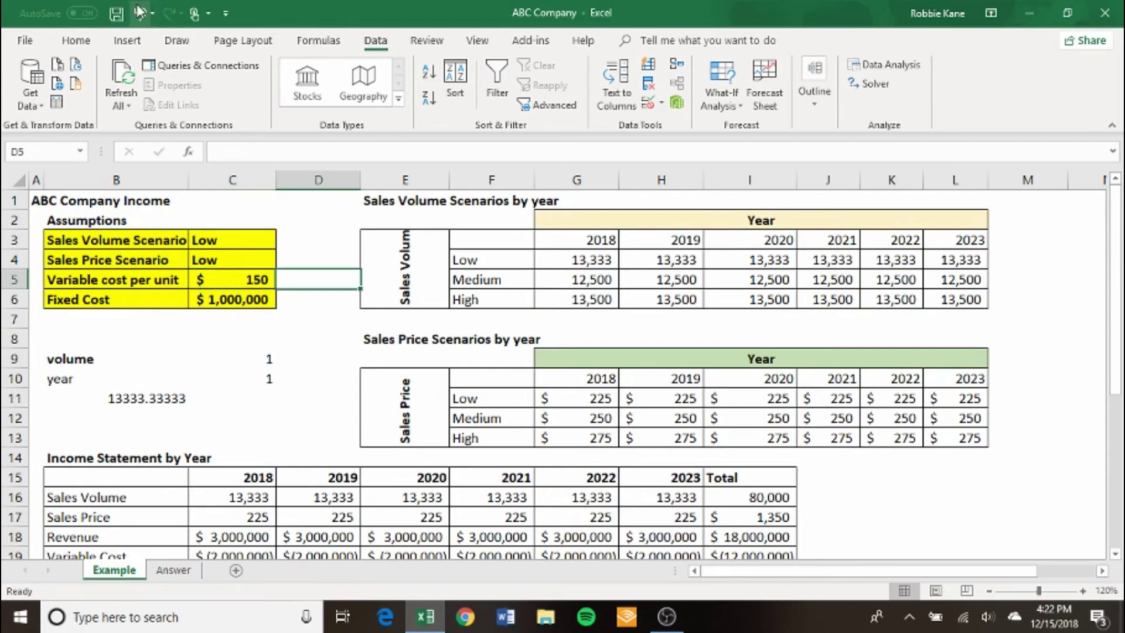
- Undo the Goal Seek change to the 2018 Low sales volume
left_click(138, 11)
left_click_drag(1116, 451, 1119, 339)
- Set the variable cost per unit in cell C5 to 125 and check the low-volume, low-price profit in cell C26
left_click(269, 282)
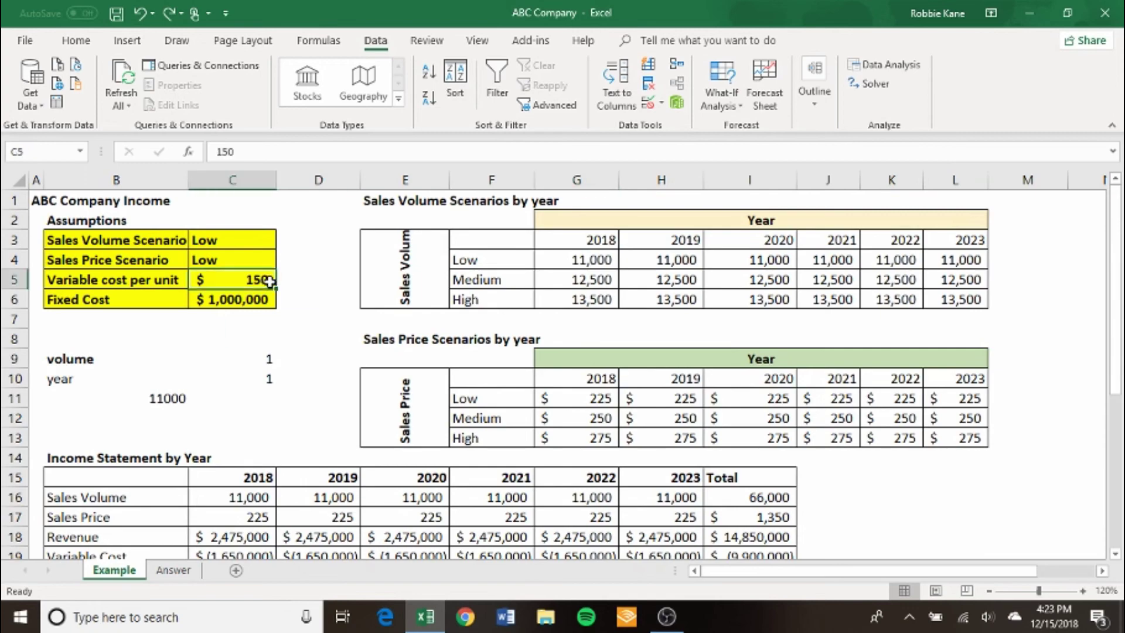
type("125")
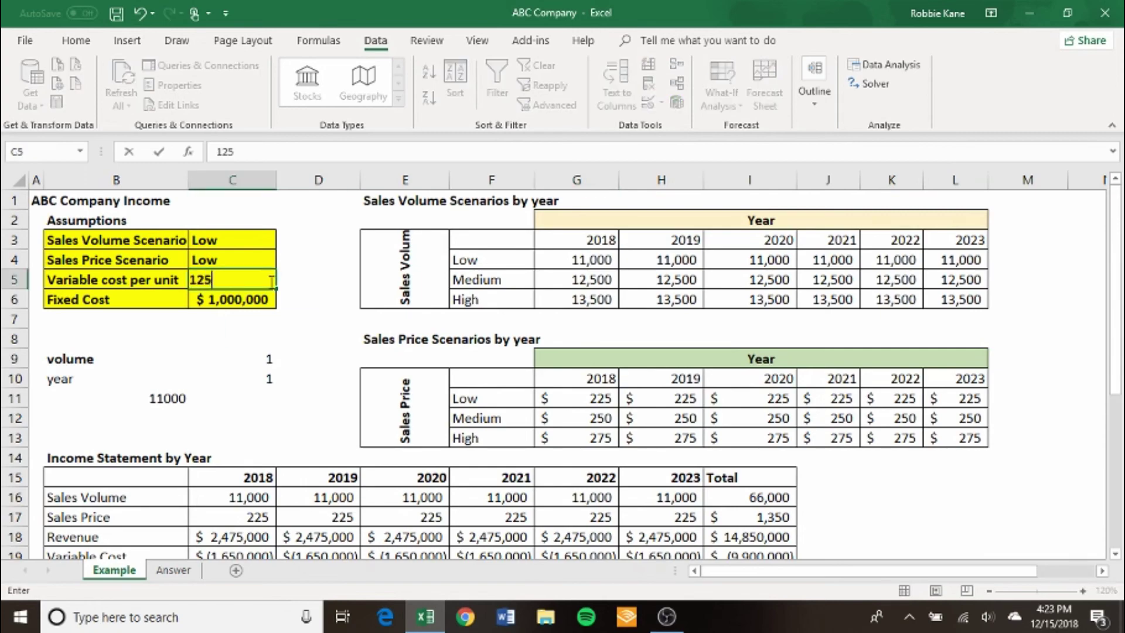
key("Return")
left_click_drag(1117, 328, 1115, 491)
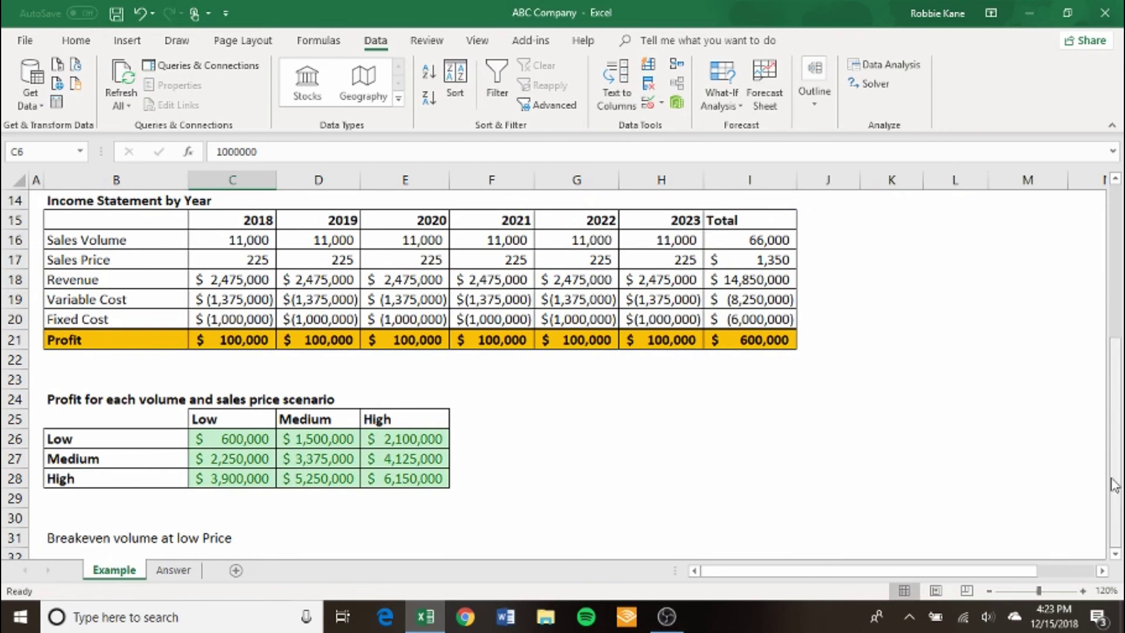
left_click(218, 443)
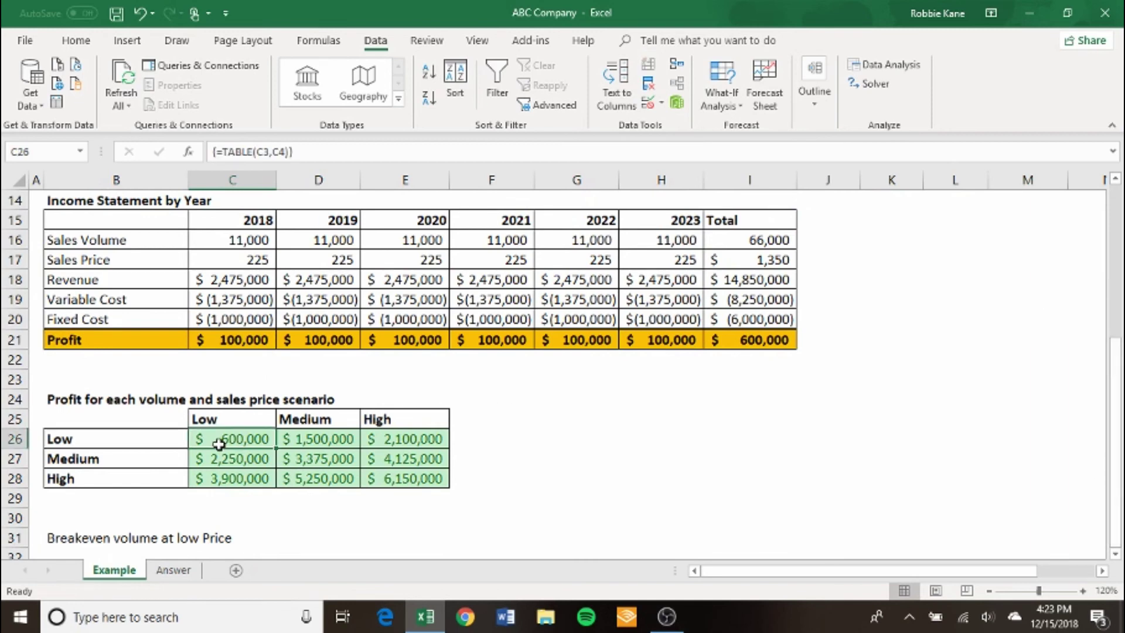
- Undo the last change to the variable cost per unit and go back to the assumptions block
left_click(140, 20)
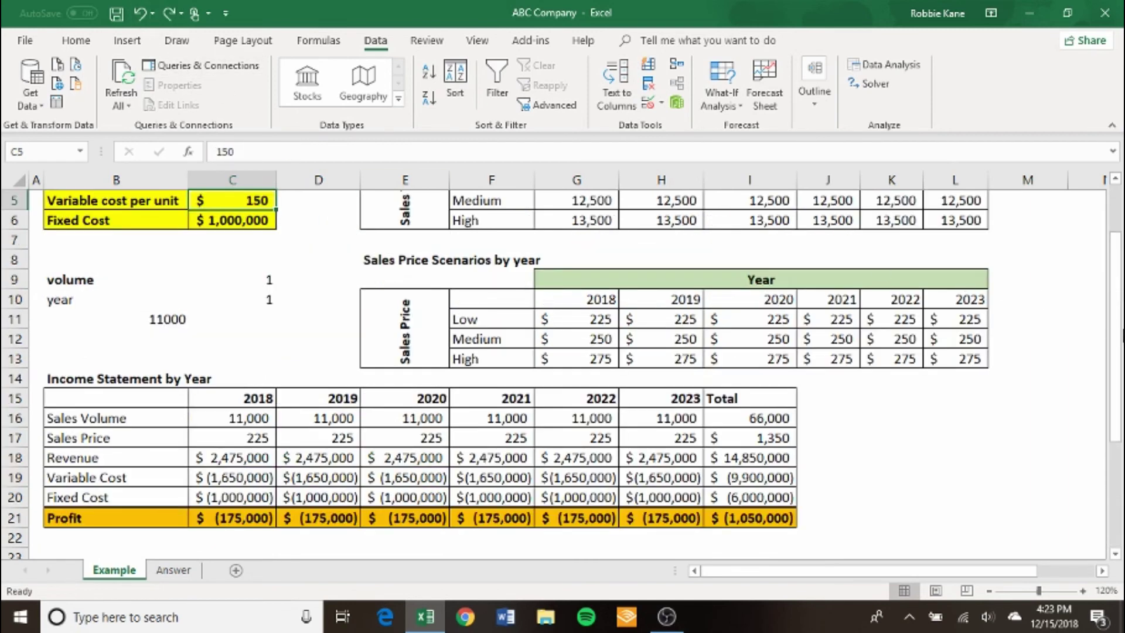
left_click_drag(1111, 323, 1116, 262)
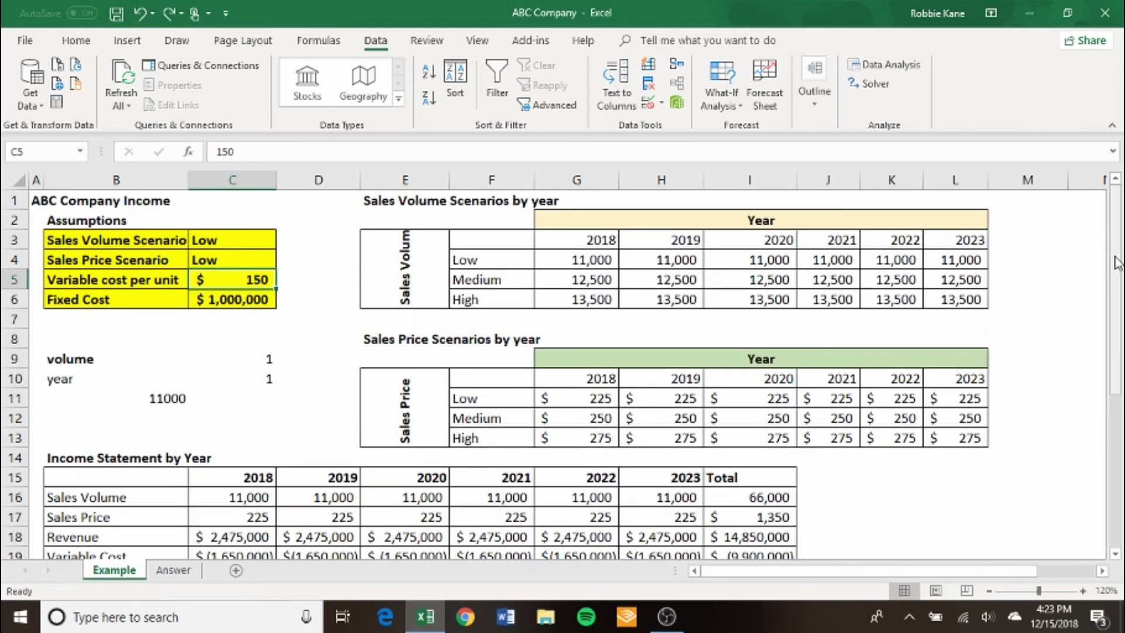